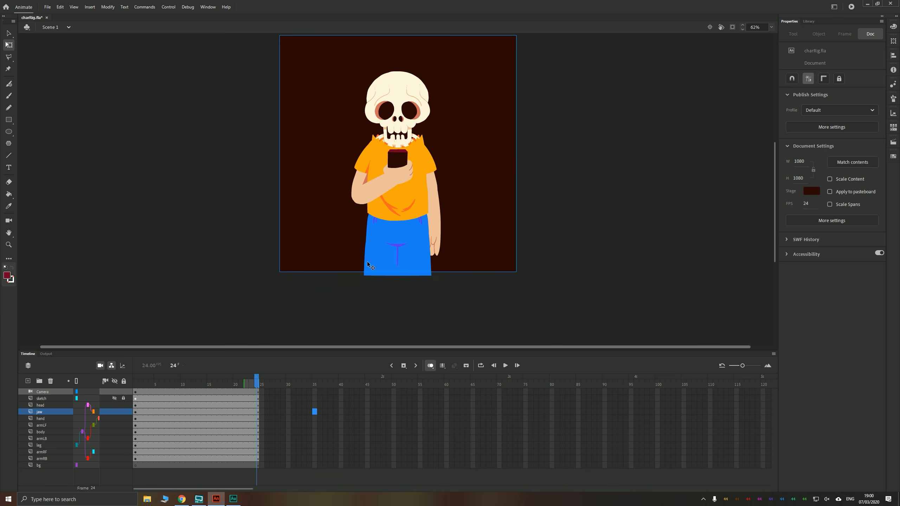
Examine the skeleton character's rig by selecting its skull, forearm and other body parts on the stage
{"action": "left_click", "coordinate": [164, 211]}
{"action": "left_click_drag", "start_coordinate": [232, 189], "coordinate": [243, 215]}
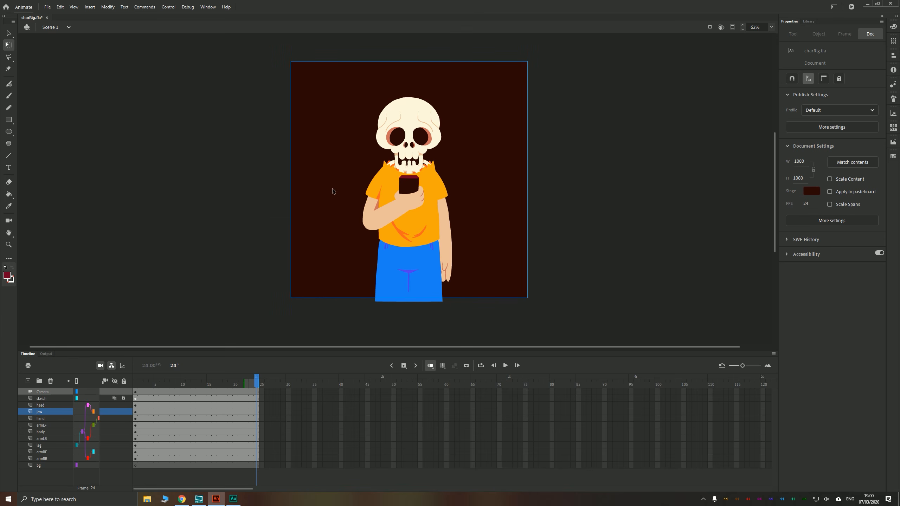
{"action": "left_click", "coordinate": [406, 133]}
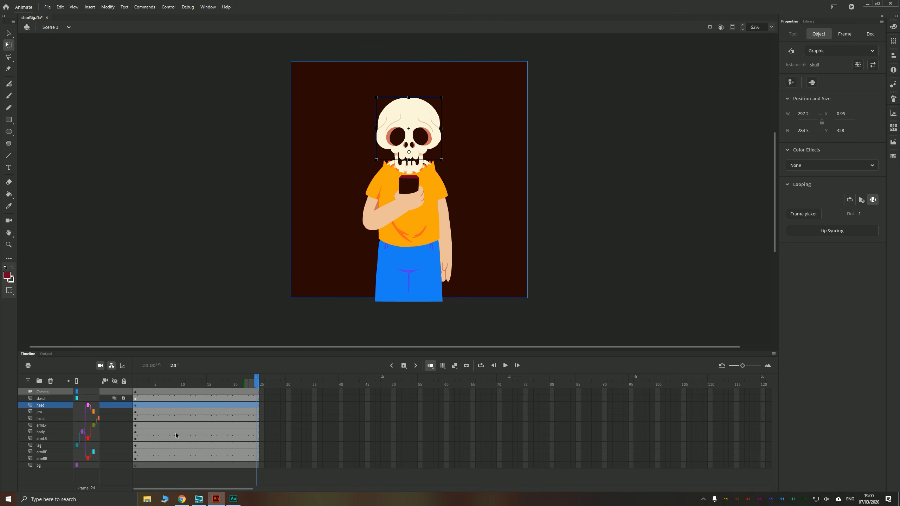
{"action": "left_click", "coordinate": [408, 255]}
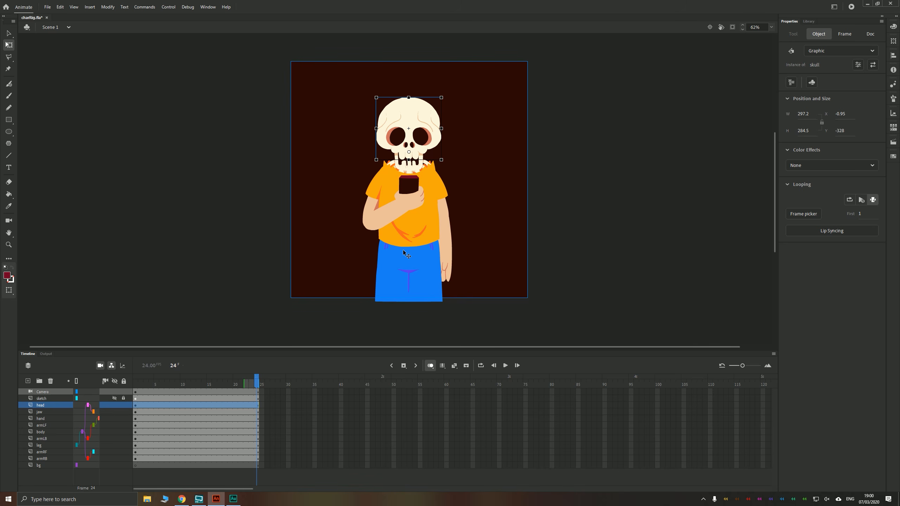
{"action": "left_click", "coordinate": [444, 211]}
{"action": "left_click", "coordinate": [378, 212]}
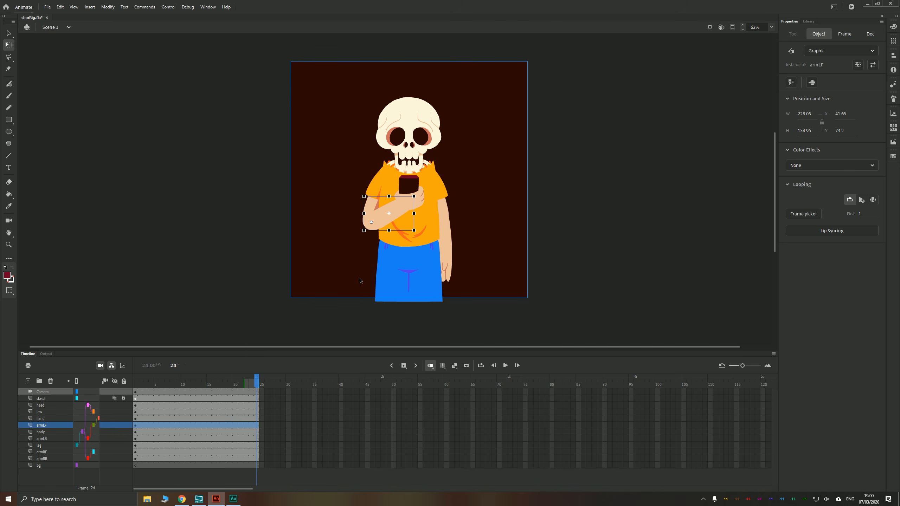
{"action": "key", "text": "alt+Tab"}
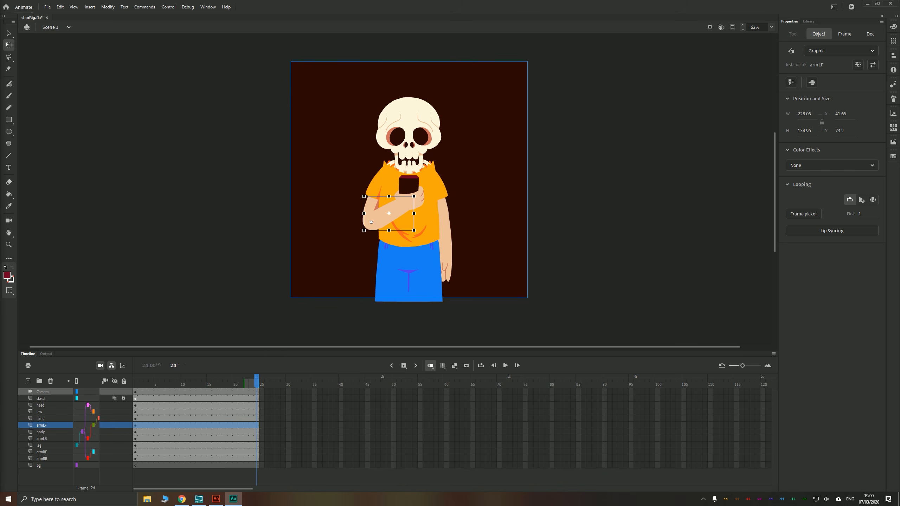
{"action": "left_click", "coordinate": [294, 209]}
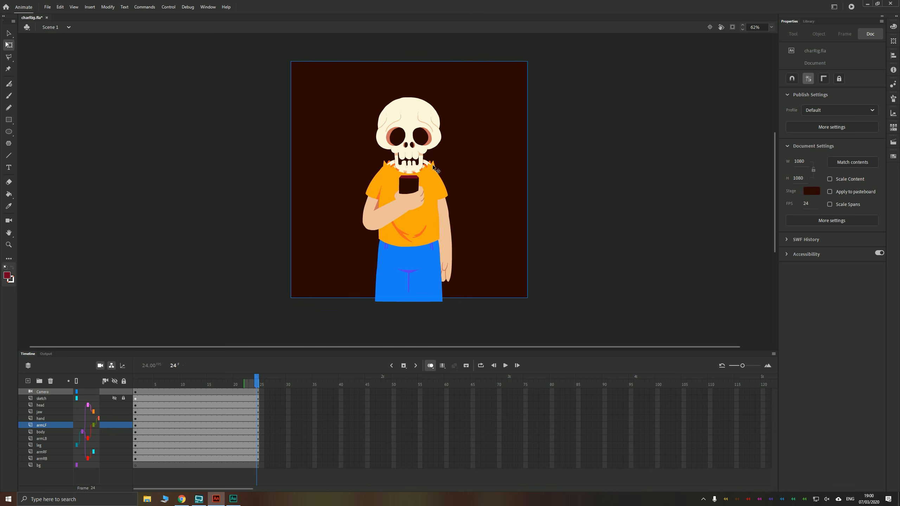
{"action": "left_click", "coordinate": [370, 214]}
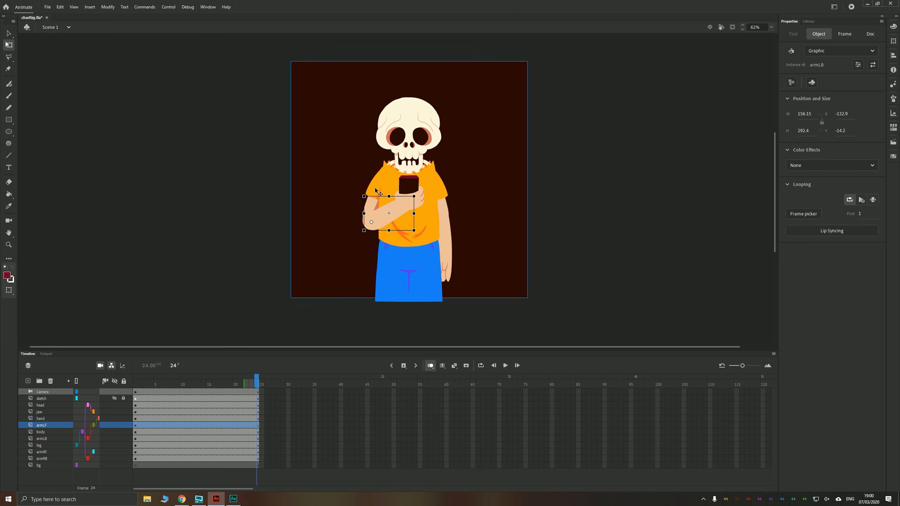
{"action": "left_click", "coordinate": [430, 186]}
{"action": "left_click", "coordinate": [446, 221]}
{"action": "left_click", "coordinate": [162, 222]}
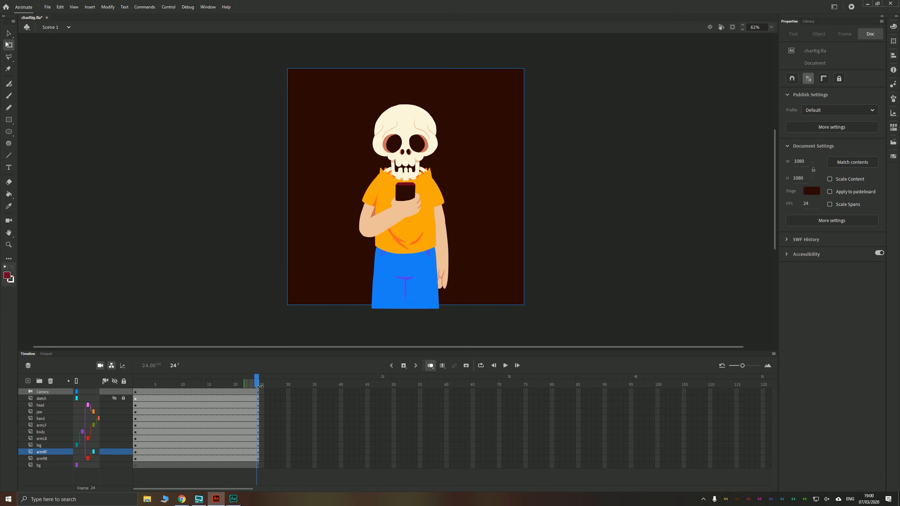
Turn off onion skinning and create a motion tween on the leg layer
{"action": "left_click", "coordinate": [429, 368]}
{"action": "left_click", "coordinate": [50, 447]}
{"action": "left_click", "coordinate": [50, 452]}
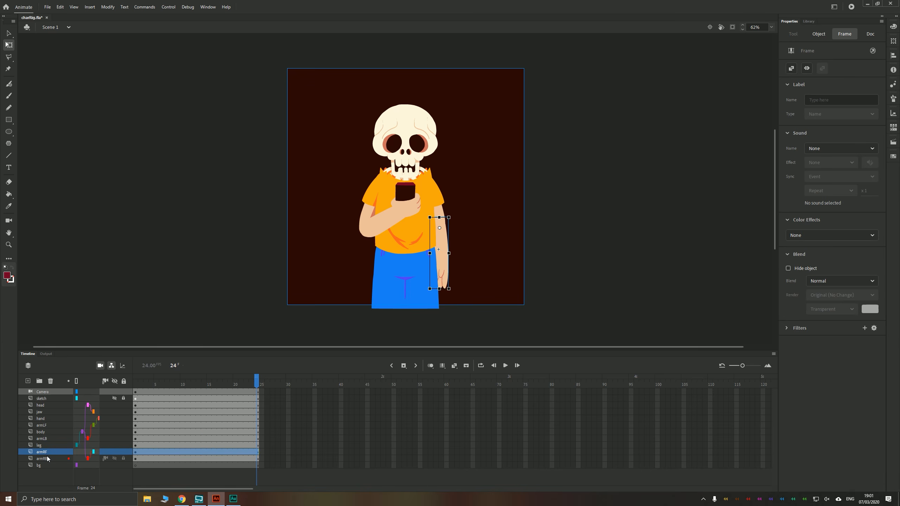
{"action": "left_click", "coordinate": [49, 445]}
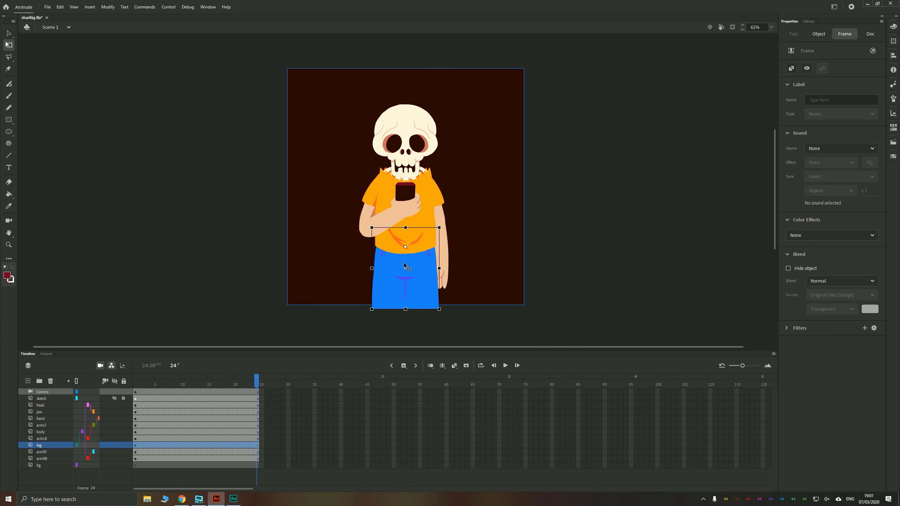
{"action": "left_click_drag", "start_coordinate": [403, 263], "coordinate": [401, 265]}
{"action": "right_click", "coordinate": [251, 446]}
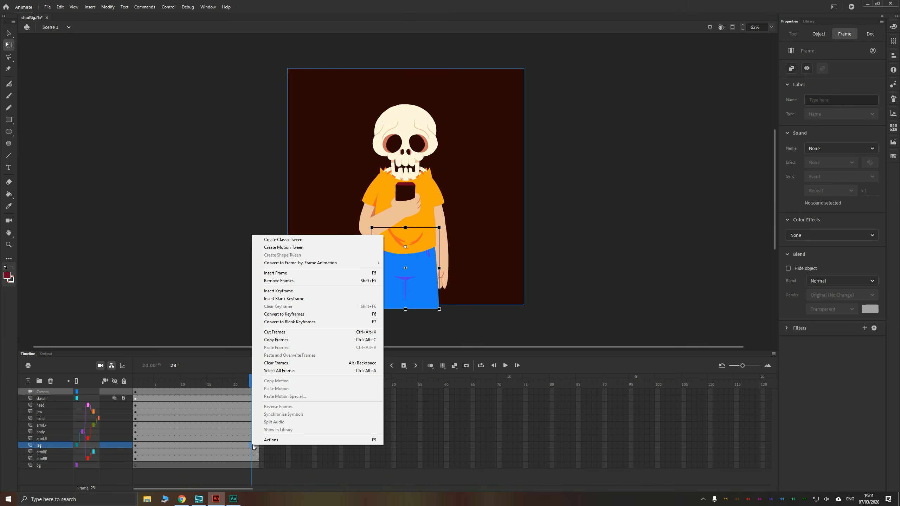
{"action": "left_click", "coordinate": [275, 250]}
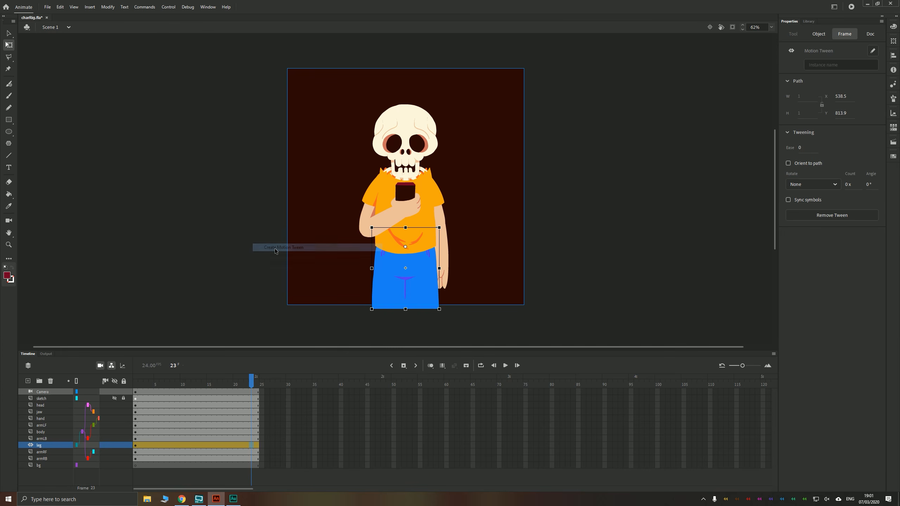
At frame 12, move the legs straight down by about 32 px to set the tween's second keyframe
{"action": "left_click_drag", "start_coordinate": [253, 387], "coordinate": [193, 388]}
{"action": "left_click", "coordinate": [193, 446]}
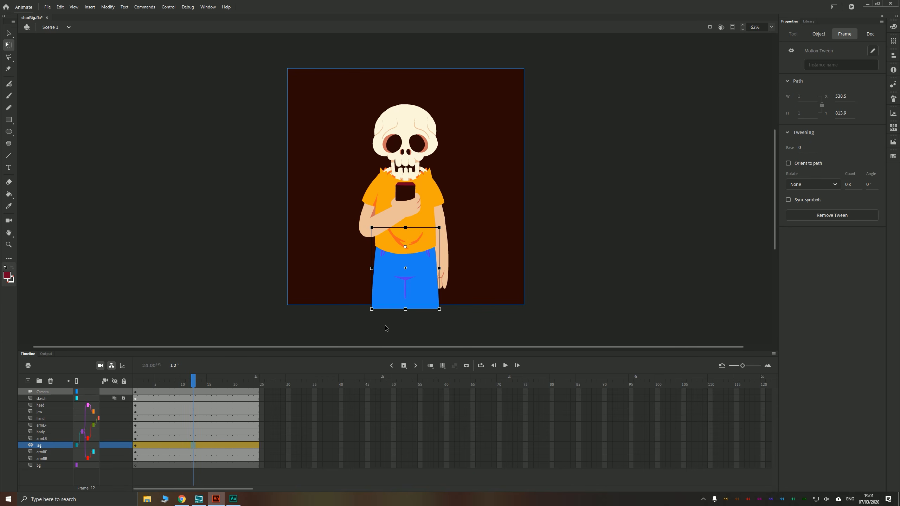
{"action": "key", "text": "shift+Down"}
{"action": "key", "text": "shift+Down"}
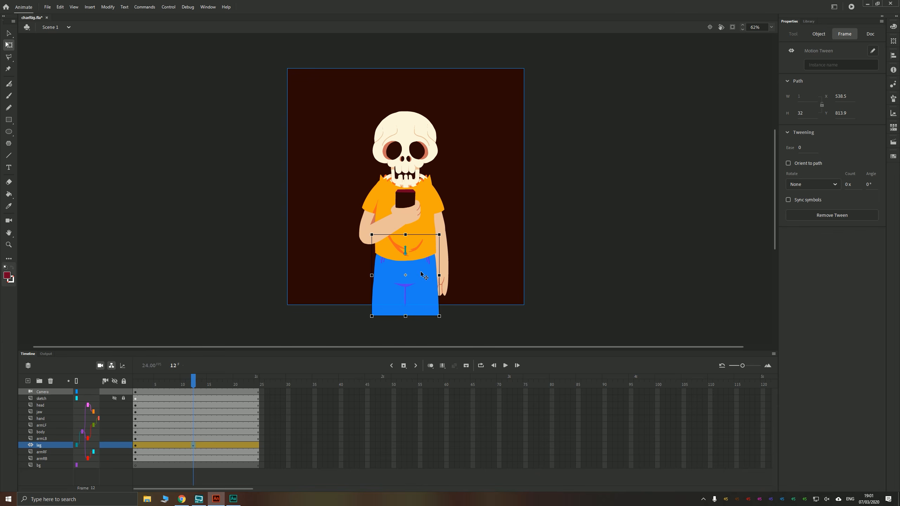
With the Selection tool active at frame 12, lock the layers from head through armLB
{"action": "scroll", "coordinate": [412, 257], "scroll_direction": "up", "scroll_amount": 3}
{"action": "scroll", "coordinate": [386, 227], "scroll_direction": "up", "scroll_amount": 4}
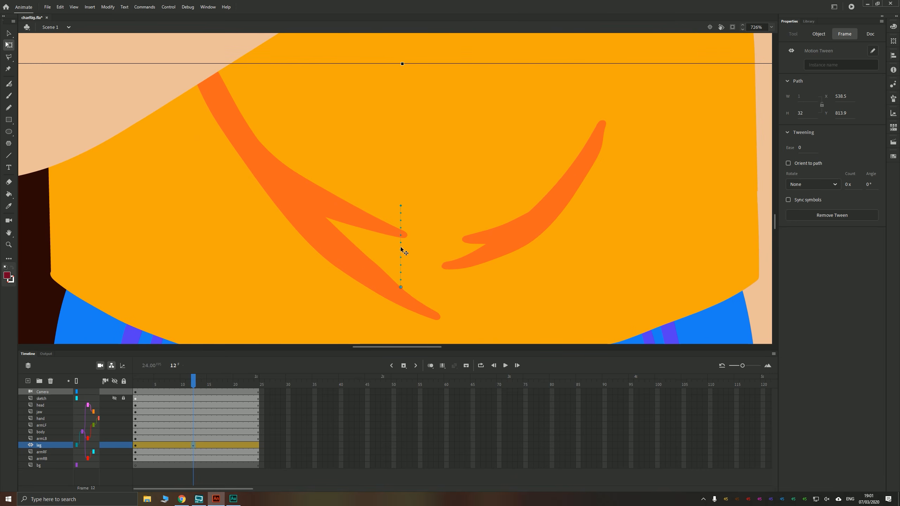
{"action": "left_click", "coordinate": [335, 418]}
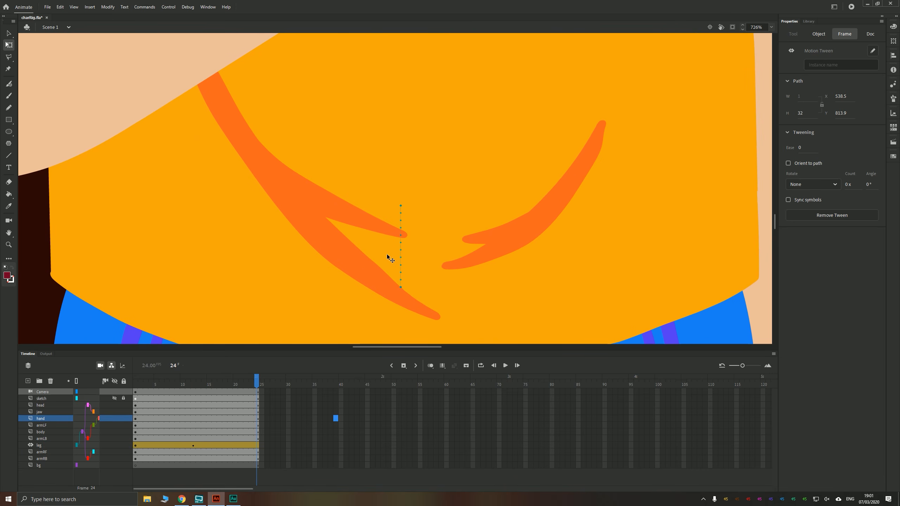
{"action": "left_click", "coordinate": [182, 446]}
{"action": "left_click", "coordinate": [9, 33]}
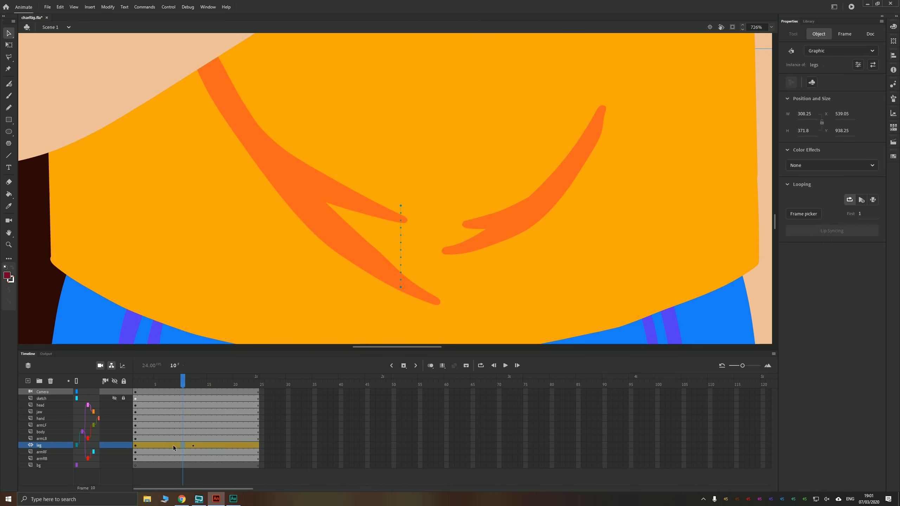
{"action": "left_click", "coordinate": [193, 446]}
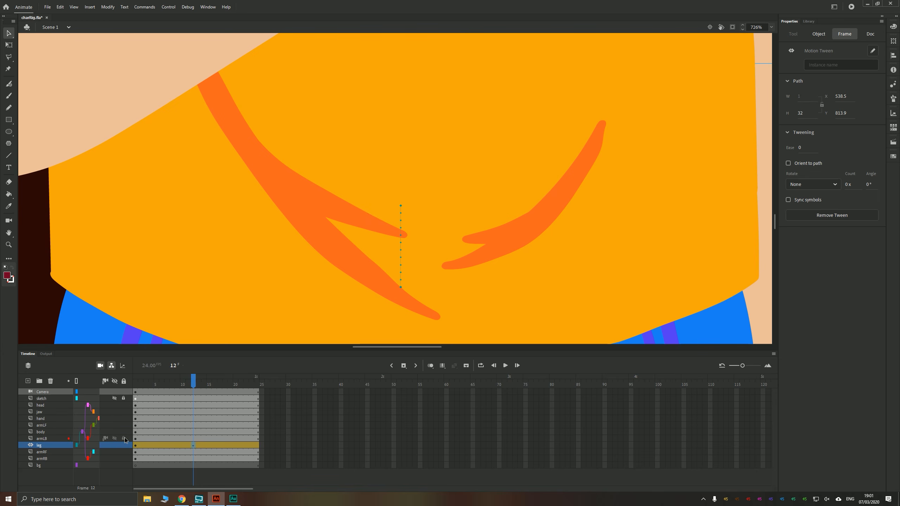
{"action": "left_click_drag", "start_coordinate": [123, 438], "coordinate": [124, 405]}
Try to bend the legs' straight motion path into a sideways curve, then undo the bend
{"action": "left_click", "coordinate": [410, 246]}
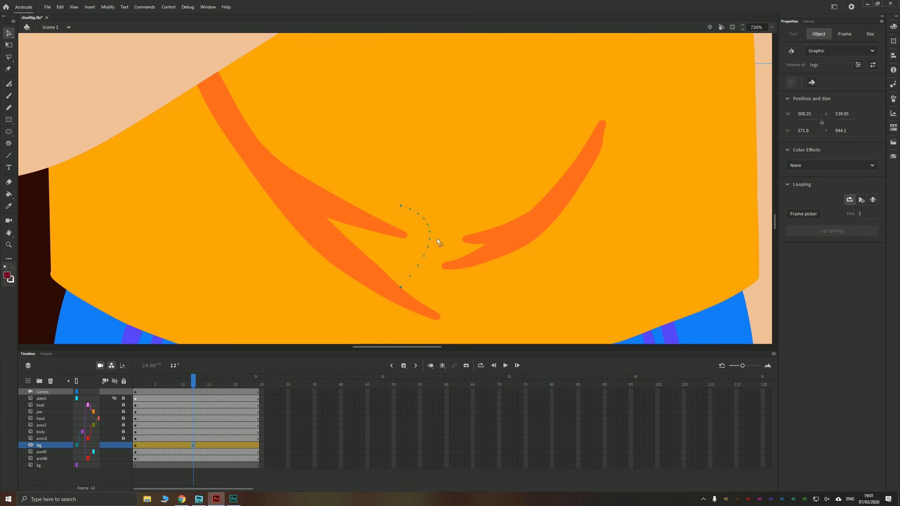
{"action": "scroll", "coordinate": [404, 240], "scroll_direction": "down", "scroll_amount": 5}
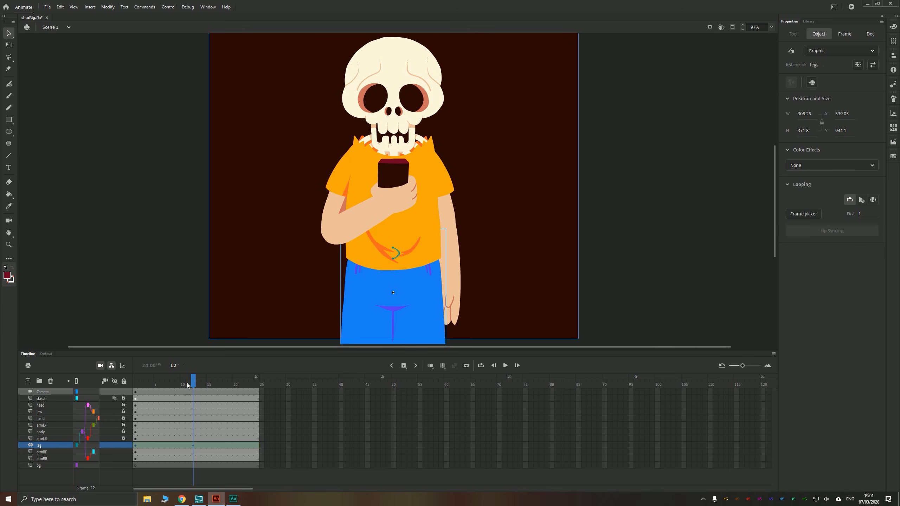
{"action": "mouse_move", "coordinate": [188, 385]}
{"action": "left_mouse_down"}
{"action": "mouse_move", "coordinate": [147, 386]}
{"action": "mouse_move", "coordinate": [198, 389]}
{"action": "mouse_move", "coordinate": [139, 388]}
{"action": "mouse_move", "coordinate": [193, 387]}
{"action": "left_mouse_up"}
{"action": "left_click", "coordinate": [407, 223]}
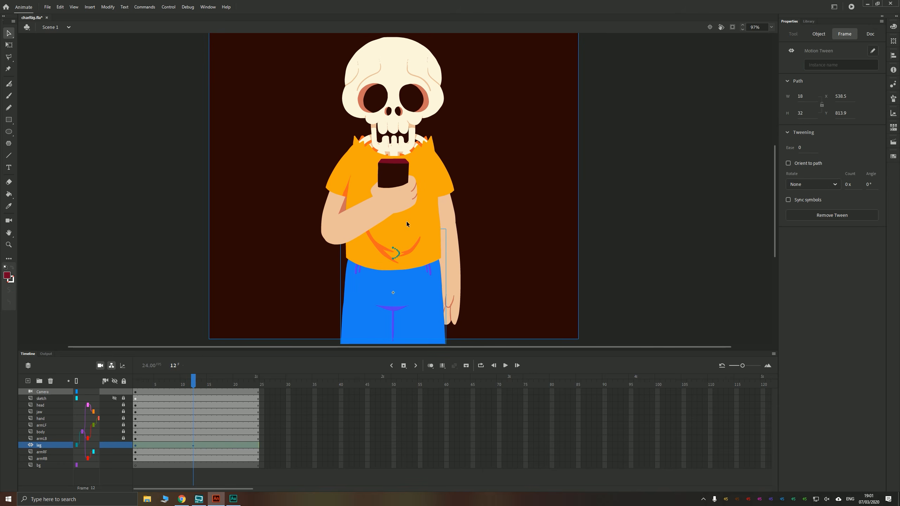
{"action": "scroll", "coordinate": [388, 232], "scroll_direction": "up", "scroll_amount": 8}
{"action": "scroll", "coordinate": [387, 267], "scroll_direction": "down", "scroll_amount": 8}
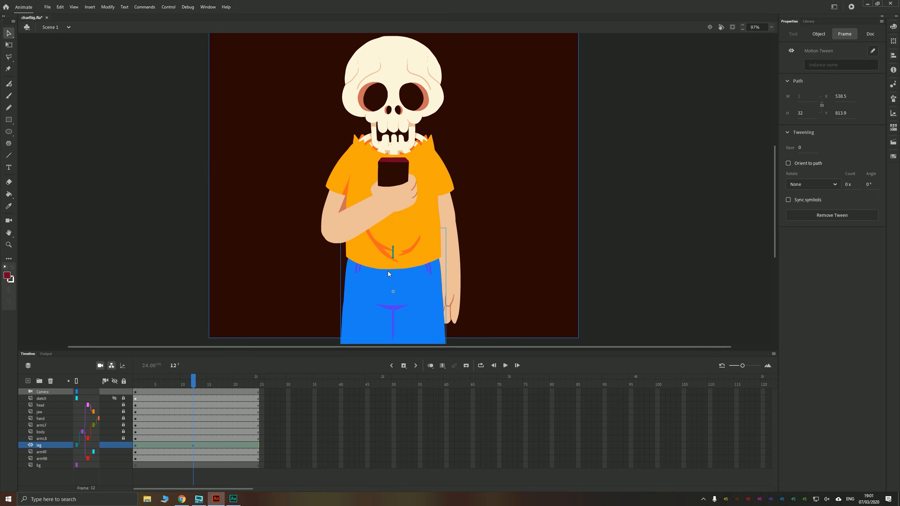
Play the animation from frame 1 to preview the legs' vertical movement
{"action": "scroll", "coordinate": [390, 283], "scroll_direction": "up", "scroll_amount": 1}
{"action": "scroll", "coordinate": [395, 310], "scroll_direction": "up", "scroll_amount": 4}
{"action": "left_click_drag", "start_coordinate": [371, 293], "coordinate": [368, 196]}
{"action": "scroll", "coordinate": [384, 231], "scroll_direction": "up", "scroll_amount": 2}
{"action": "scroll", "coordinate": [361, 249], "scroll_direction": "down", "scroll_amount": 6}
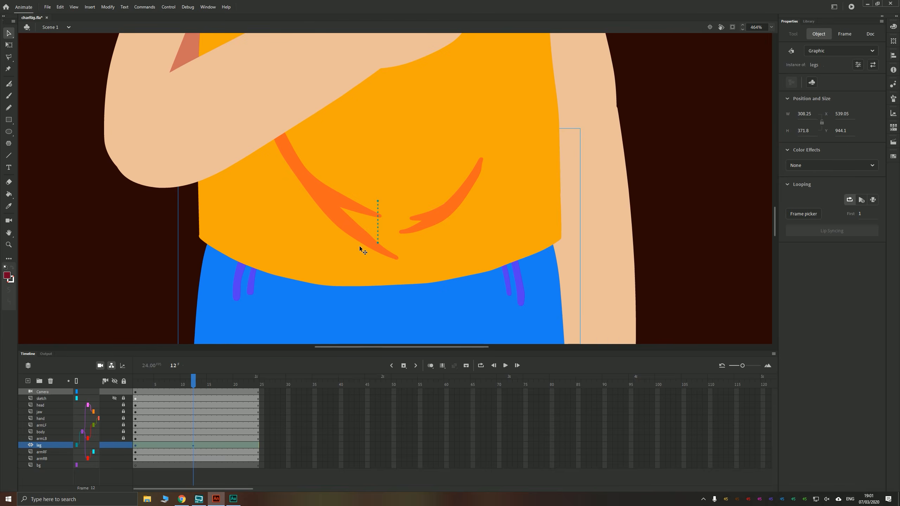
{"action": "scroll", "coordinate": [368, 251], "scroll_direction": "down", "scroll_amount": 2}
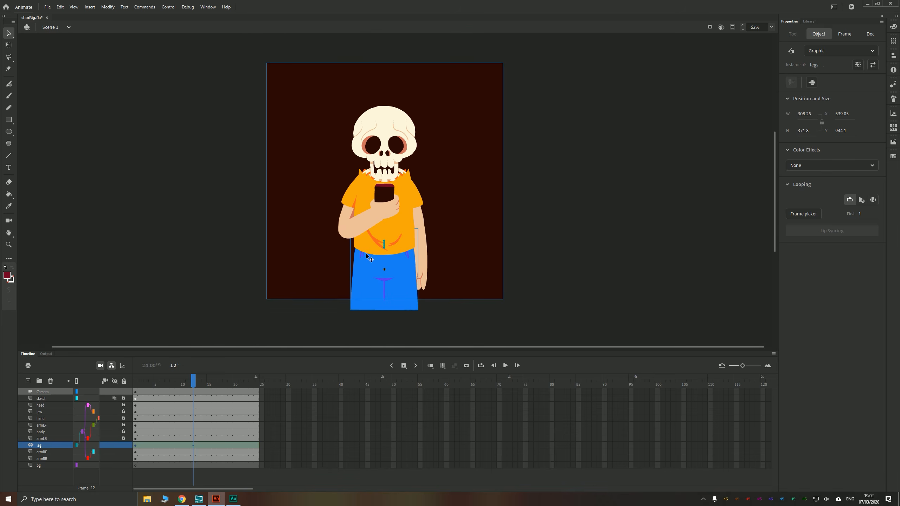
{"action": "left_click", "coordinate": [135, 382]}
{"action": "key", "text": "Return"}
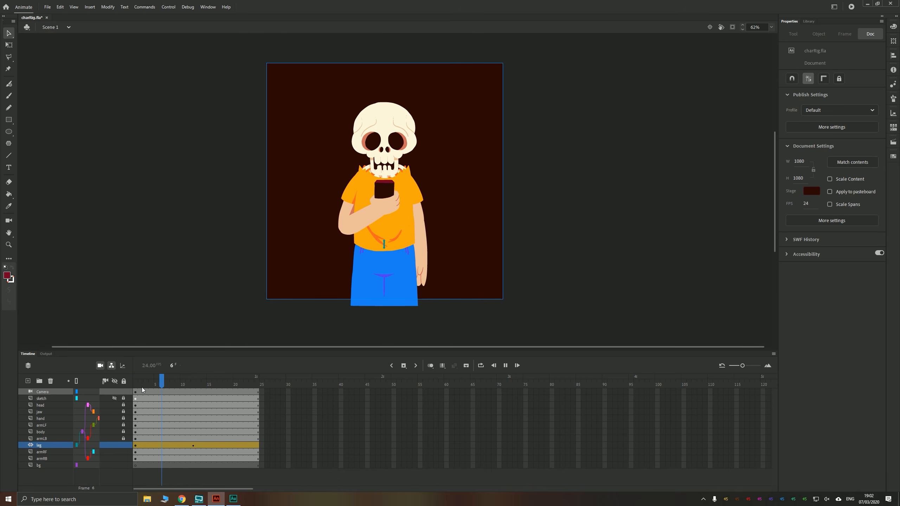
{"action": "key", "text": "Return"}
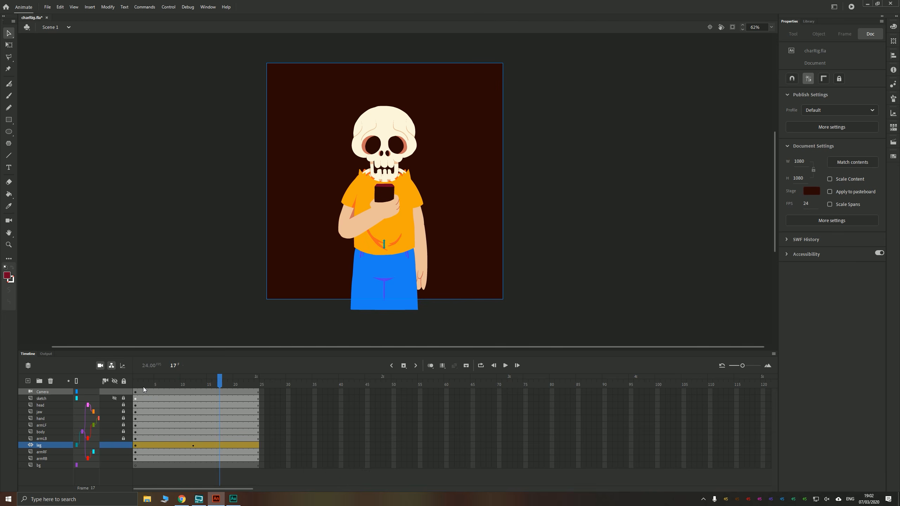
Open the leg tween's motion editor, enlarge the timeline area and fit the graph to the view
{"action": "left_click", "coordinate": [160, 446]}
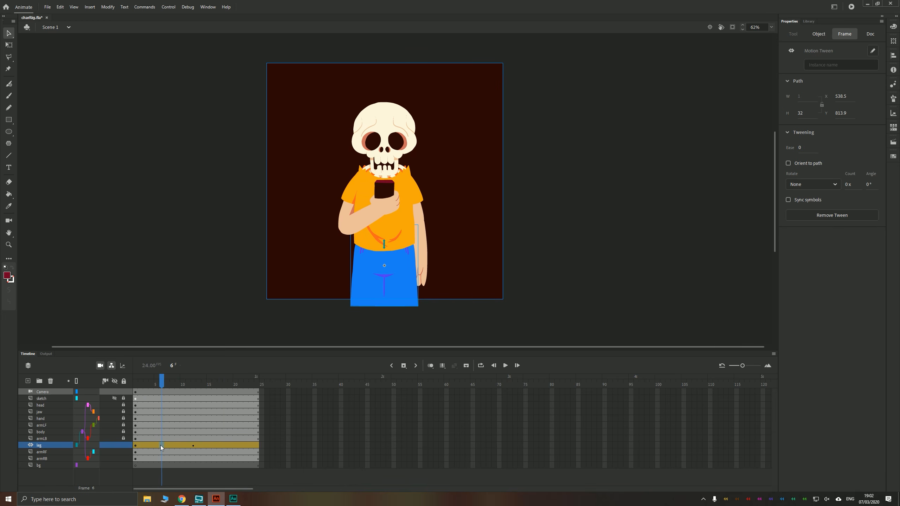
{"action": "double_click", "coordinate": [160, 445]}
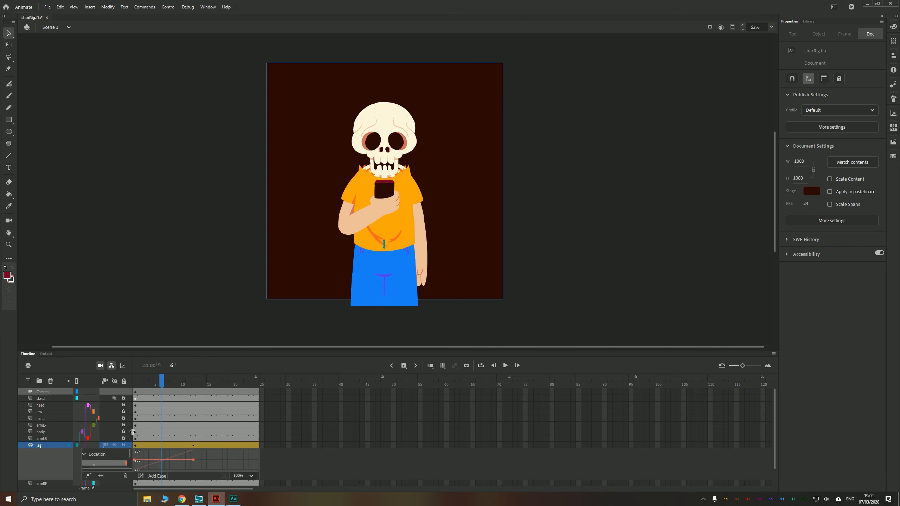
{"action": "left_click_drag", "start_coordinate": [162, 350], "coordinate": [162, 283]}
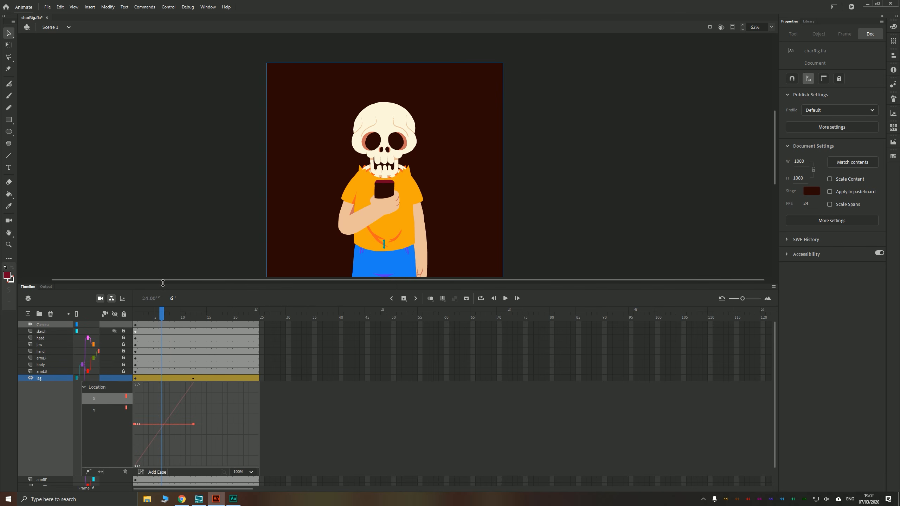
{"action": "left_click", "coordinate": [101, 472]}
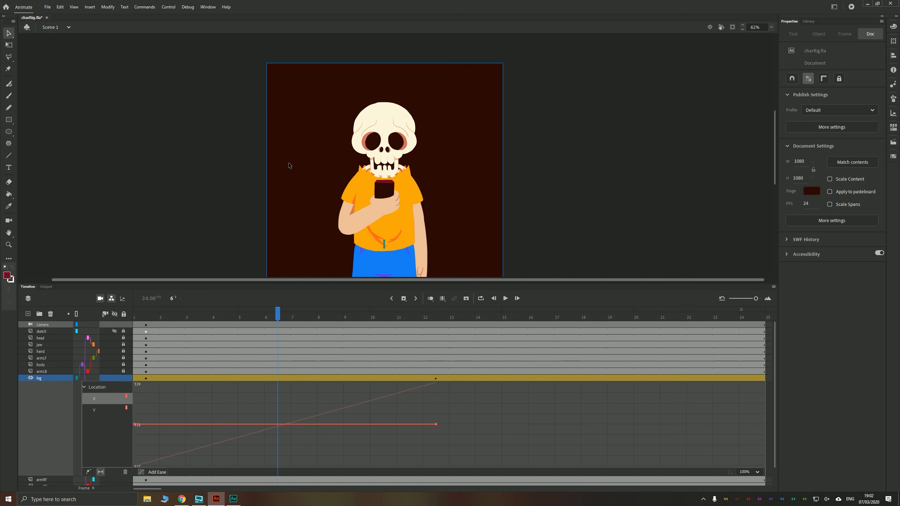
Examine the leg tween's X and Y location curves in the motion editor while scrubbing through its frames
{"action": "left_click_drag", "start_coordinate": [383, 234], "coordinate": [418, 201]}
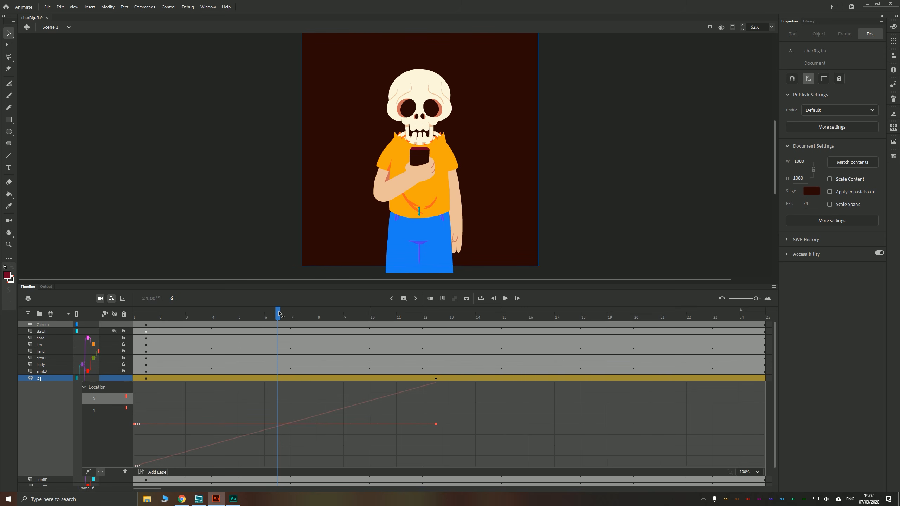
{"action": "left_click_drag", "start_coordinate": [279, 312], "coordinate": [139, 349]}
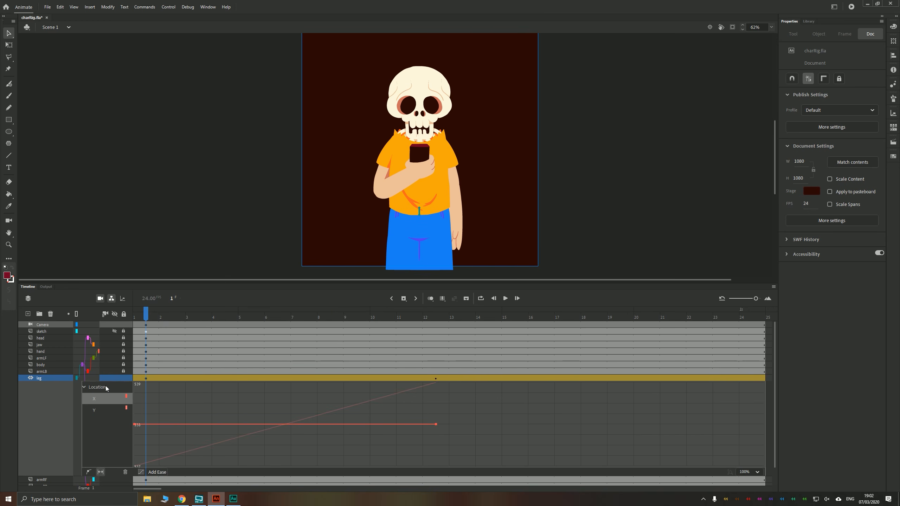
{"action": "left_click", "coordinate": [97, 400]}
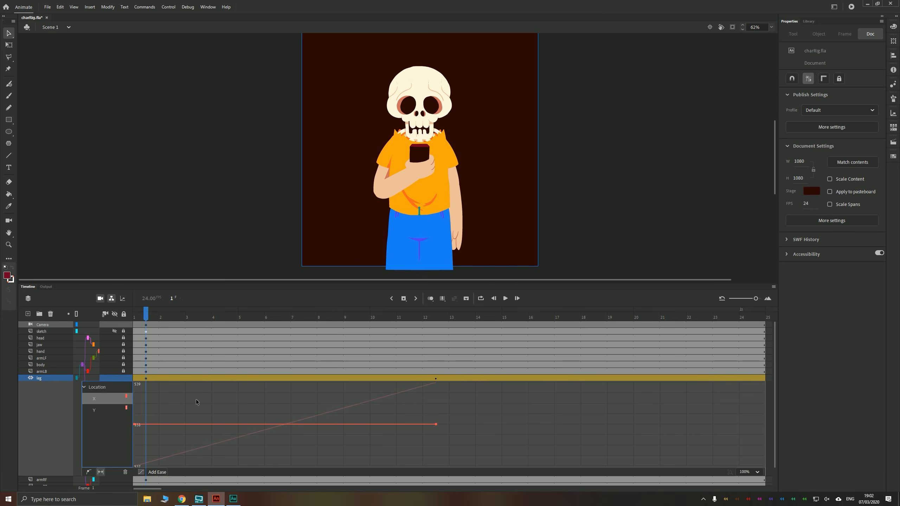
{"action": "left_click", "coordinate": [96, 411]}
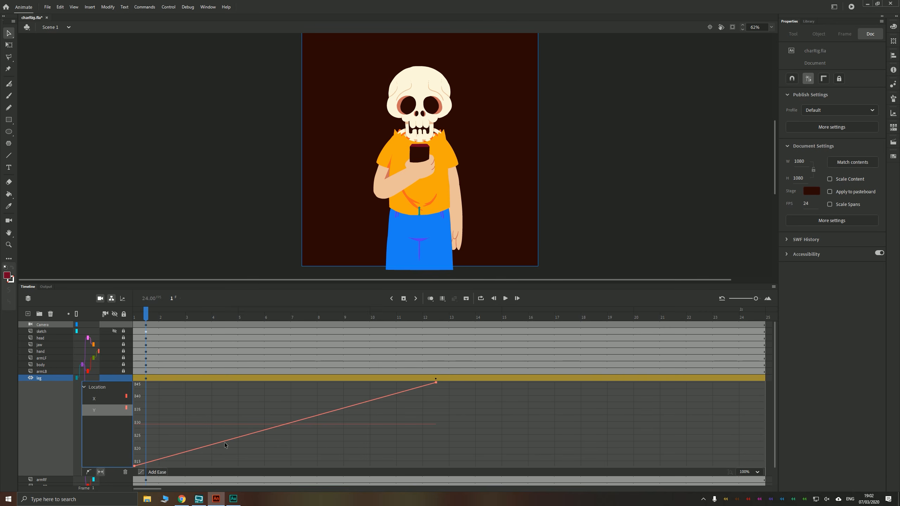
{"action": "left_click_drag", "start_coordinate": [148, 315], "coordinate": [426, 333]}
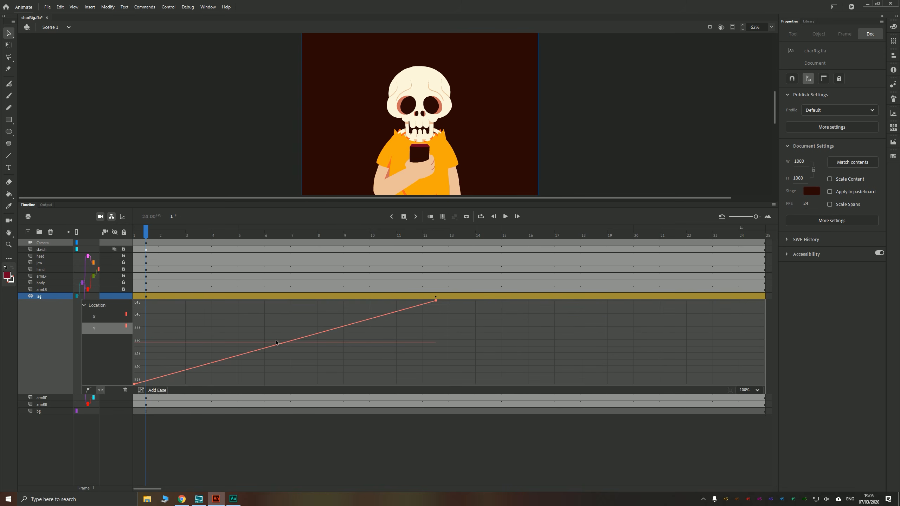
Add an anchor point at frame 6 on the leg tween's Y curve and shape its handles into an S-shaped ease
{"action": "left_click", "coordinate": [89, 390]}
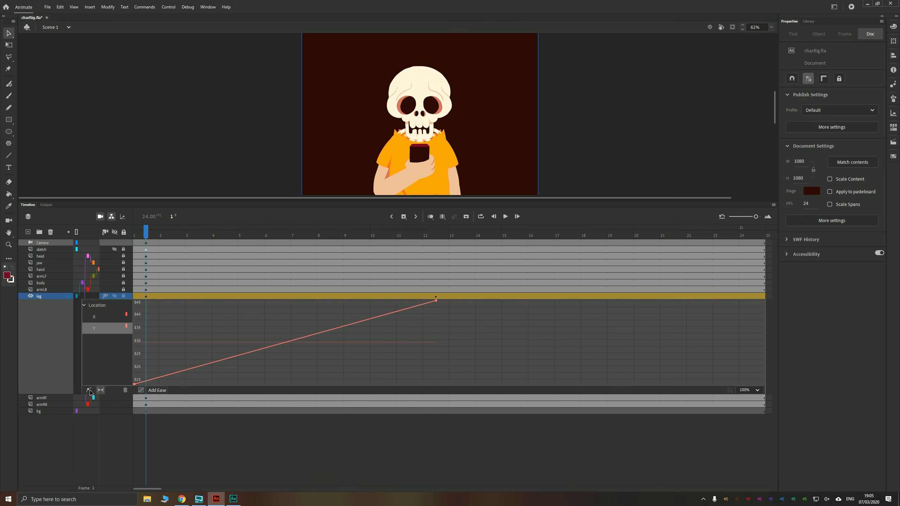
{"action": "left_click", "coordinate": [287, 345]}
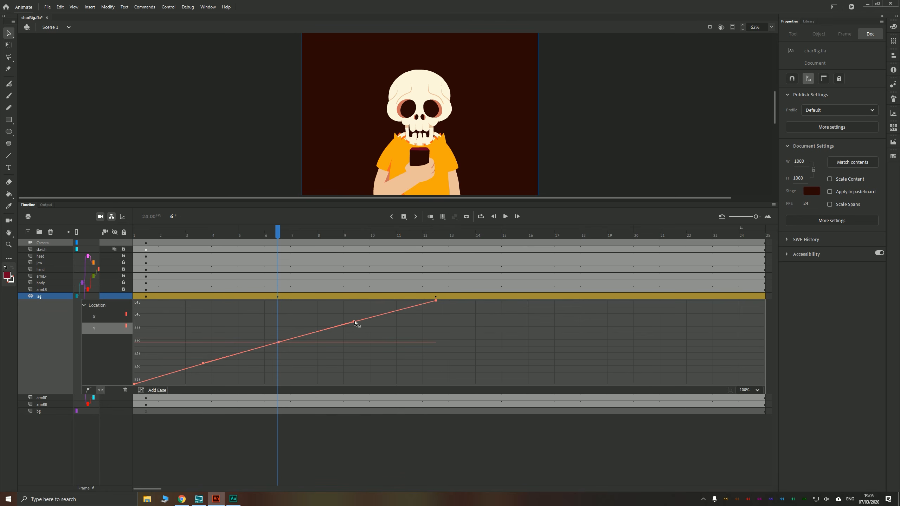
{"action": "left_click_drag", "start_coordinate": [353, 322], "coordinate": [329, 323]}
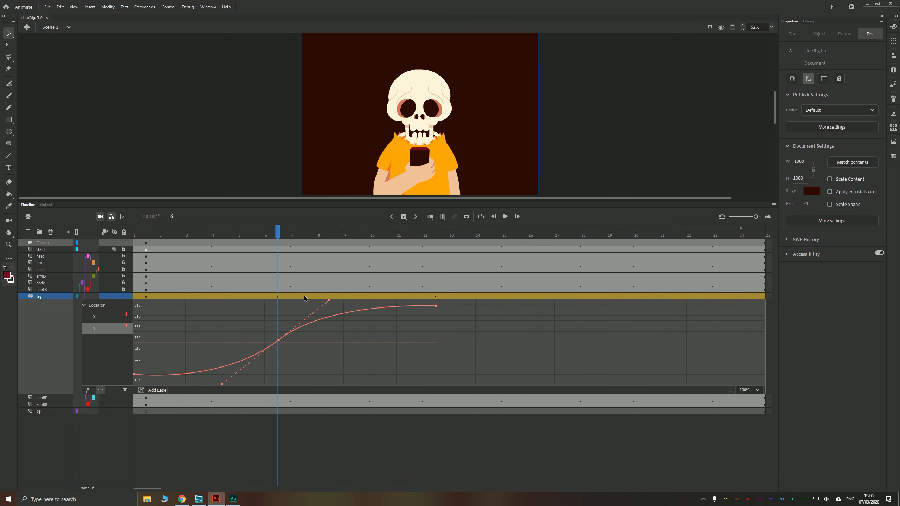
{"action": "left_click_drag", "start_coordinate": [328, 300], "coordinate": [318, 319]}
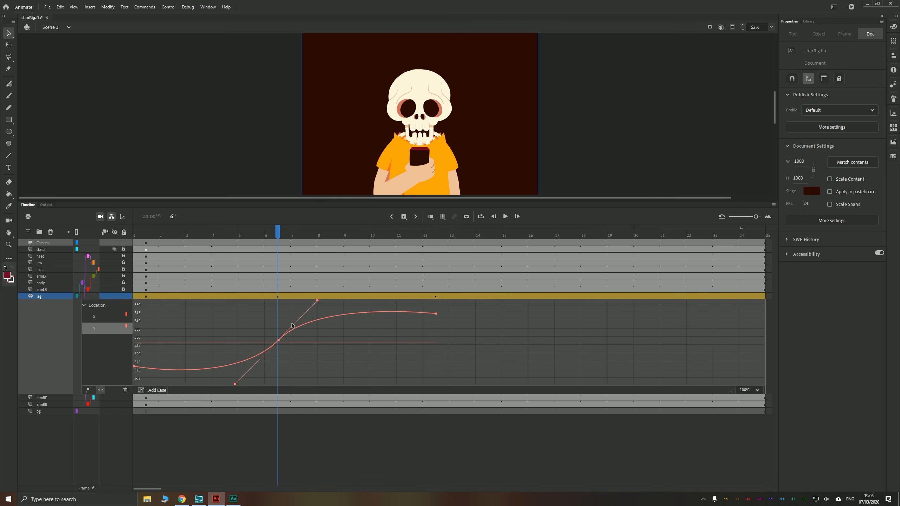
Play the animation from frame 1 and scrub through its first frames to preview the eased leg movement
{"action": "left_click_drag", "start_coordinate": [275, 231], "coordinate": [145, 233]}
{"action": "key", "text": "Return"}
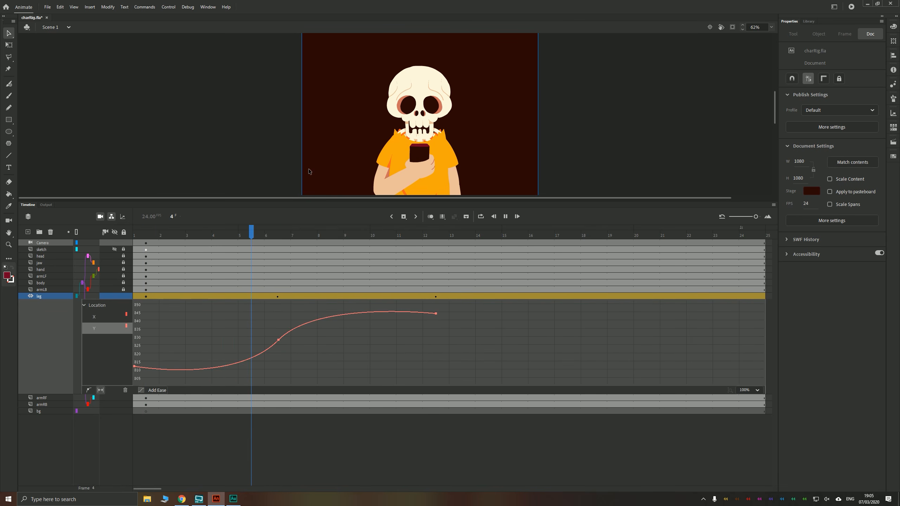
{"action": "left_click", "coordinate": [150, 237]}
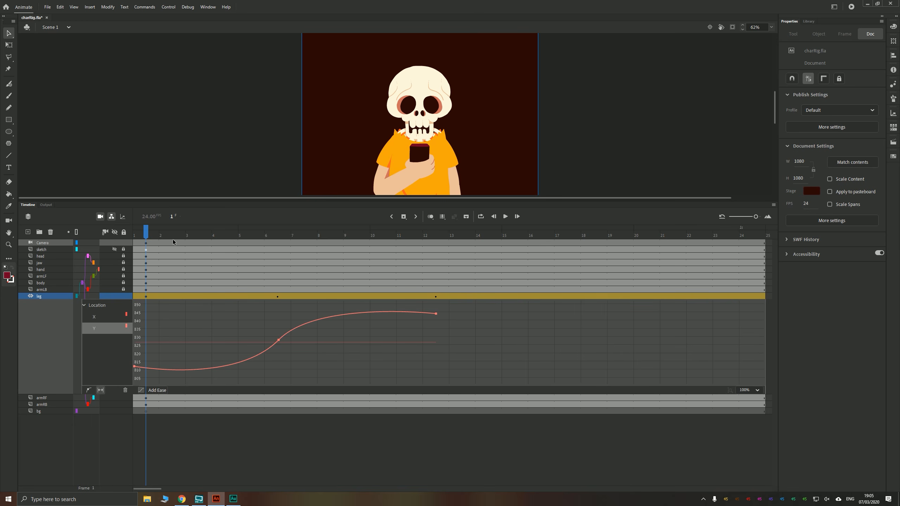
{"action": "key", "text": "Return"}
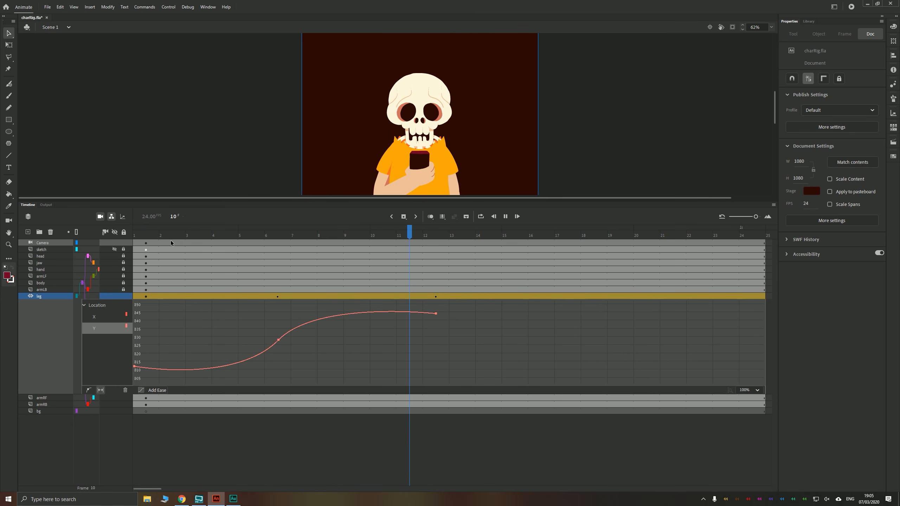
{"action": "left_click", "coordinate": [170, 241]}
{"action": "left_click", "coordinate": [145, 235]}
{"action": "left_click_drag", "start_coordinate": [147, 236], "coordinate": [208, 282]}
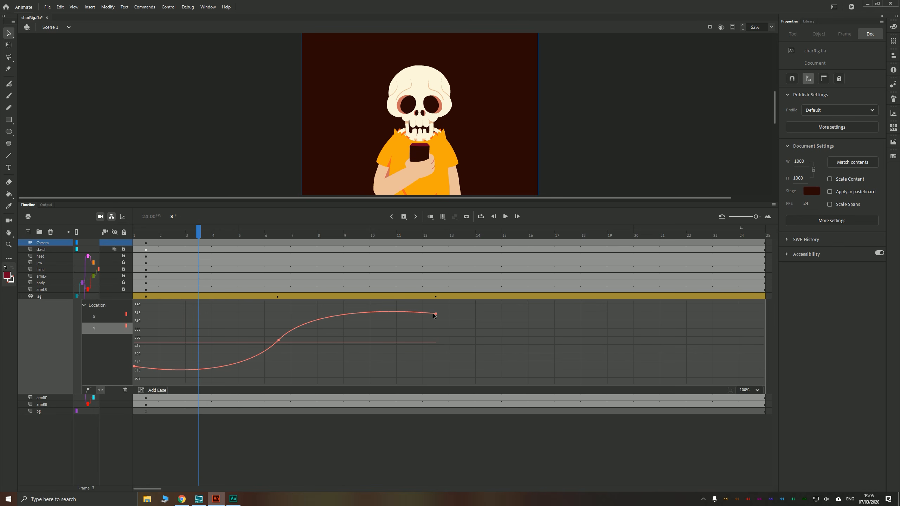
Zoom in on the skull, then play and scrub from frame 1 to examine the easing up close
{"action": "left_click_drag", "start_coordinate": [199, 234], "coordinate": [139, 234]}
{"action": "scroll", "coordinate": [393, 124], "scroll_direction": "up", "scroll_amount": 2}
{"action": "scroll", "coordinate": [400, 169], "scroll_direction": "down", "scroll_amount": 1}
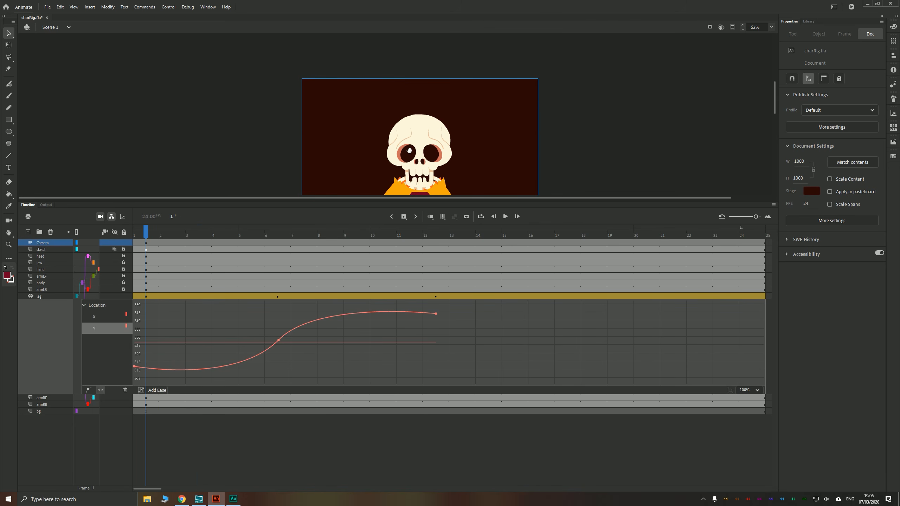
{"action": "scroll", "coordinate": [413, 138], "scroll_direction": "up", "scroll_amount": 4}
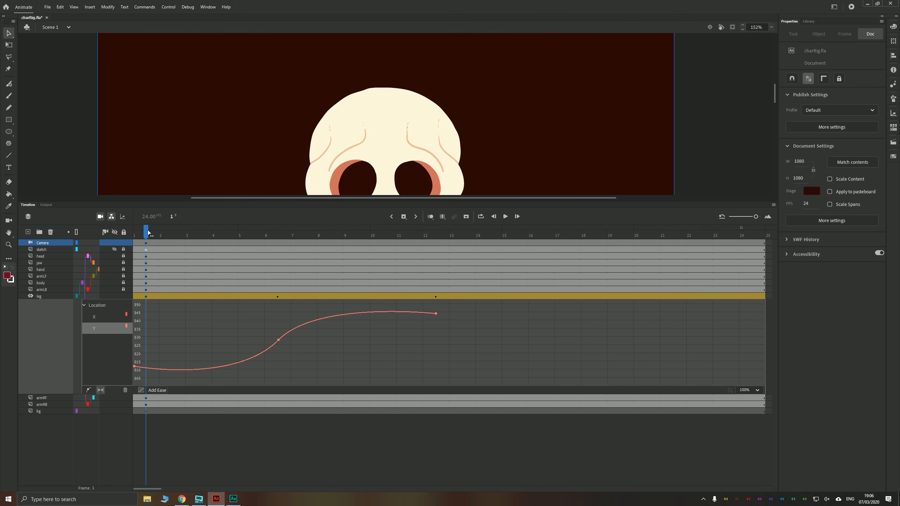
{"action": "left_click_drag", "start_coordinate": [160, 235], "coordinate": [134, 236]}
{"action": "key", "text": "Return"}
{"action": "left_click", "coordinate": [144, 238]}
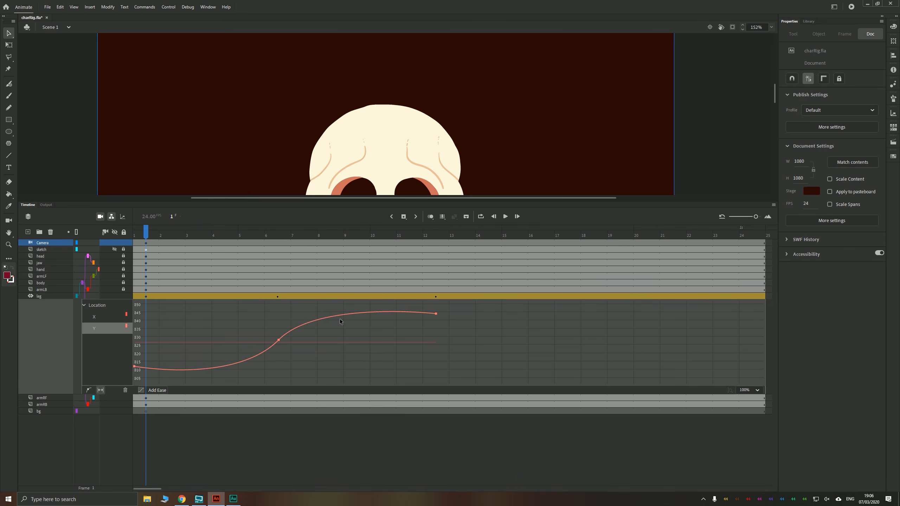
{"action": "left_click", "coordinate": [155, 391]}
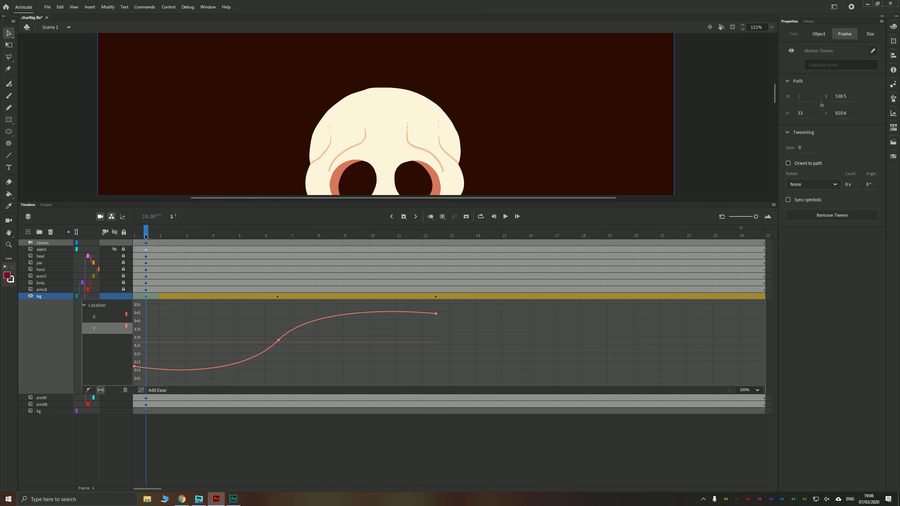
{"action": "left_click_drag", "start_coordinate": [146, 237], "coordinate": [330, 236]}
{"action": "left_click", "coordinate": [627, 132]}
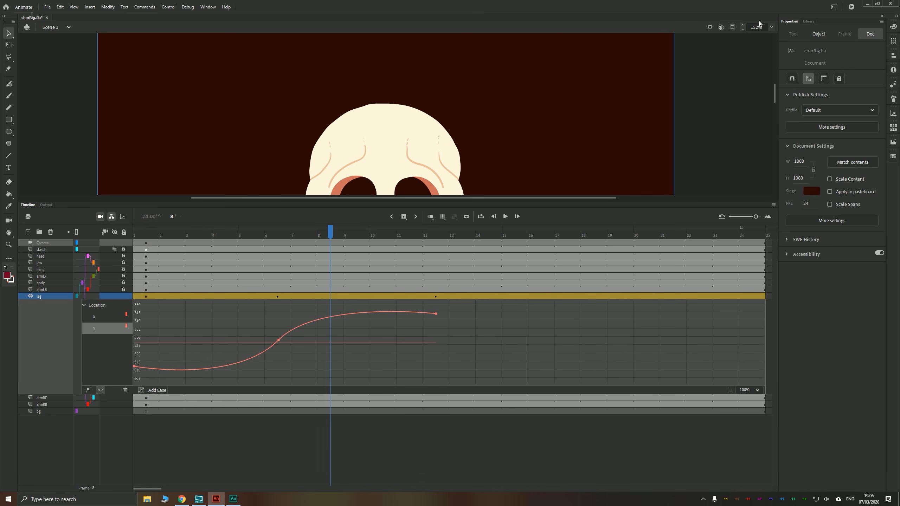
Fit the stage in the view and replay and scrub the whole character's movement from frame 1 to 12
{"action": "left_click", "coordinate": [771, 28]}
{"action": "left_click", "coordinate": [779, 38]}
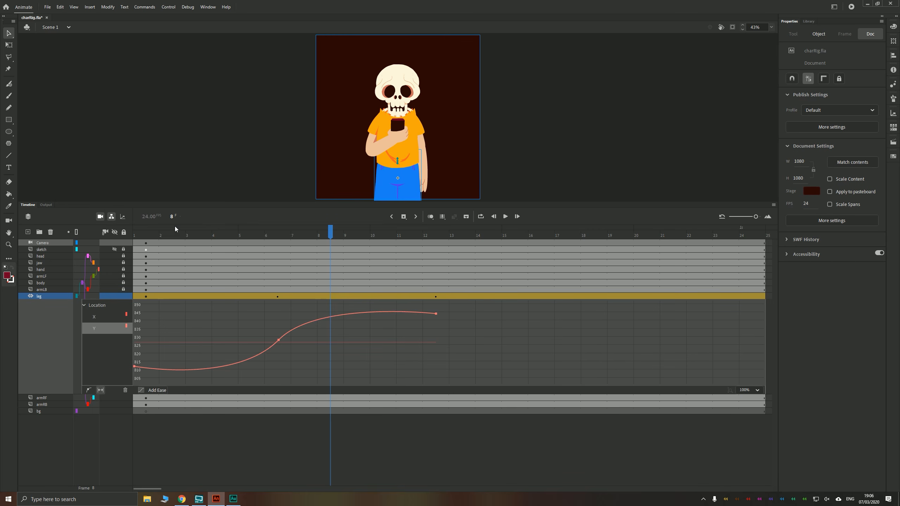
{"action": "left_click_drag", "start_coordinate": [334, 230], "coordinate": [102, 241]}
{"action": "key", "text": "Return"}
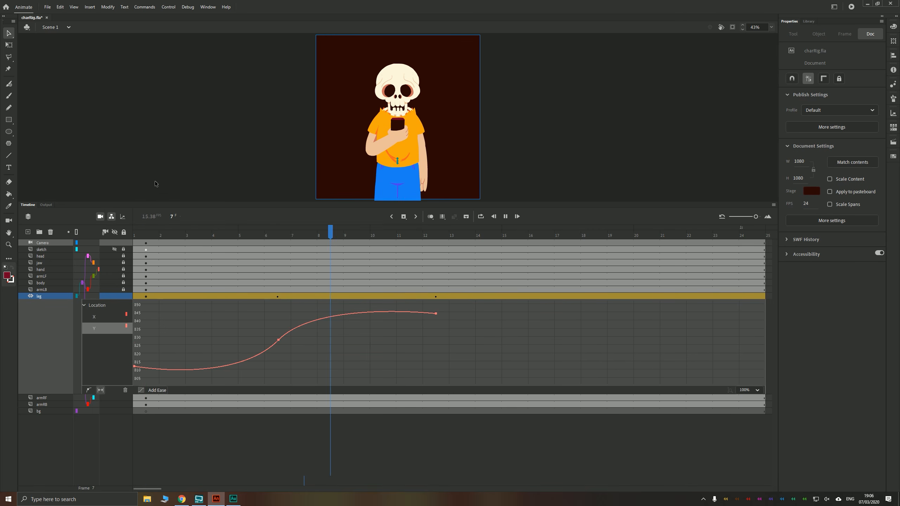
{"action": "left_click", "coordinate": [152, 234]}
{"action": "key", "text": "Return"}
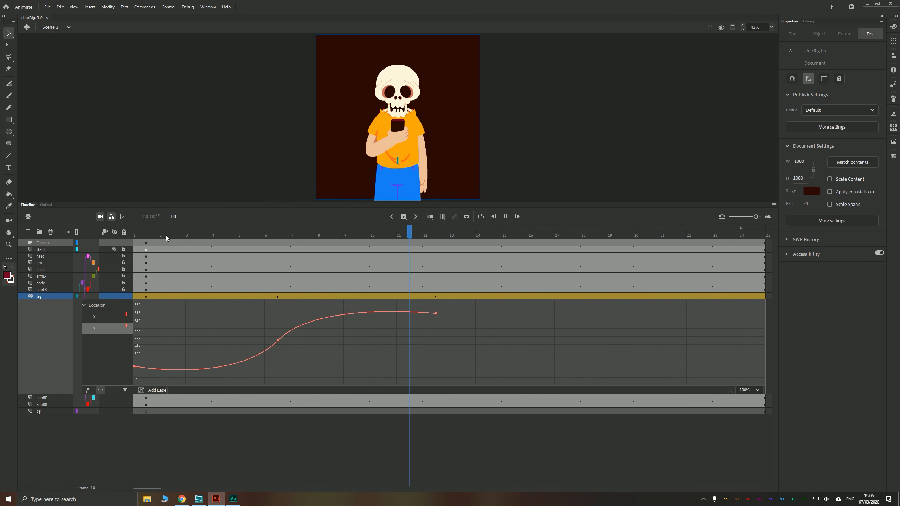
{"action": "left_click", "coordinate": [144, 236]}
{"action": "left_click_drag", "start_coordinate": [144, 236], "coordinate": [447, 229]}
{"action": "left_click_drag", "start_coordinate": [442, 231], "coordinate": [129, 223]}
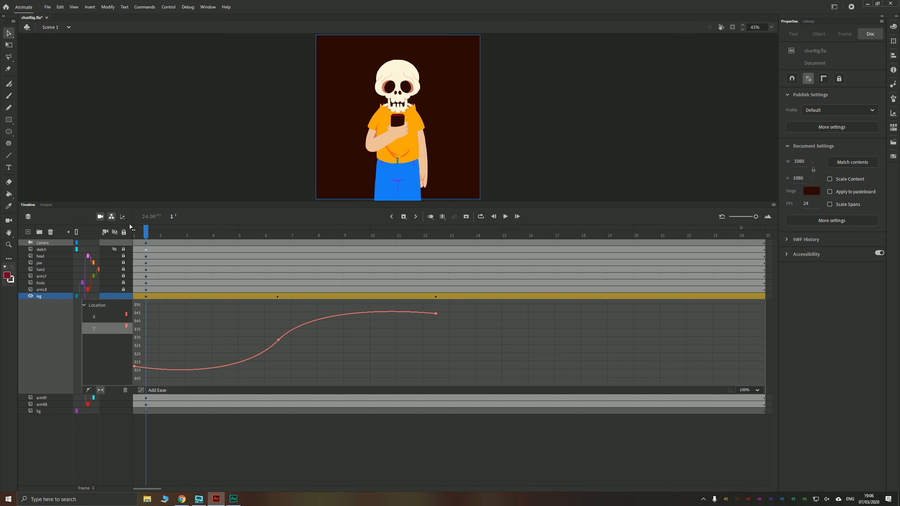
Unlock the layers from armLB up to head, keep sketch locked, and collapse the leg tween's motion editor
{"action": "left_click_drag", "start_coordinate": [121, 289], "coordinate": [125, 254]}
{"action": "left_click", "coordinate": [124, 248]}
{"action": "double_click", "coordinate": [183, 295]}
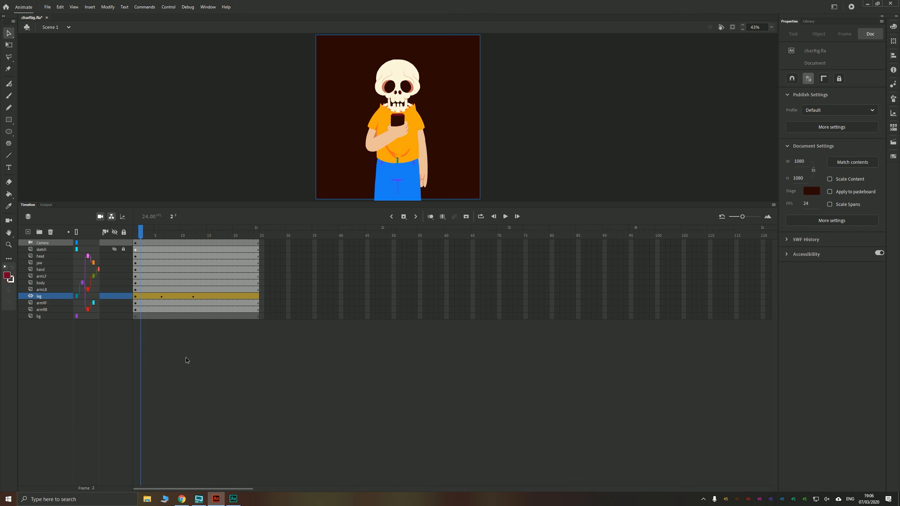
Create a motion tween on the body layer
{"action": "left_click", "coordinate": [39, 282]}
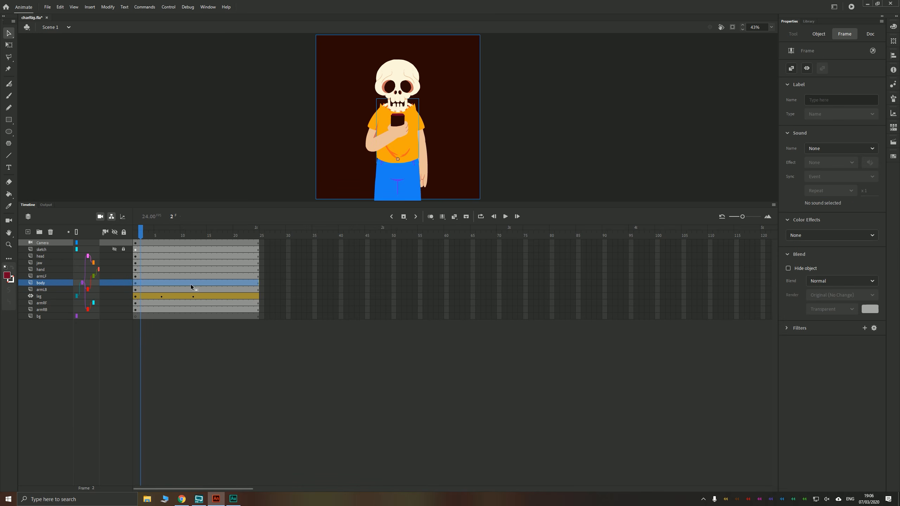
{"action": "right_click", "coordinate": [188, 284]}
{"action": "left_click", "coordinate": [224, 90]}
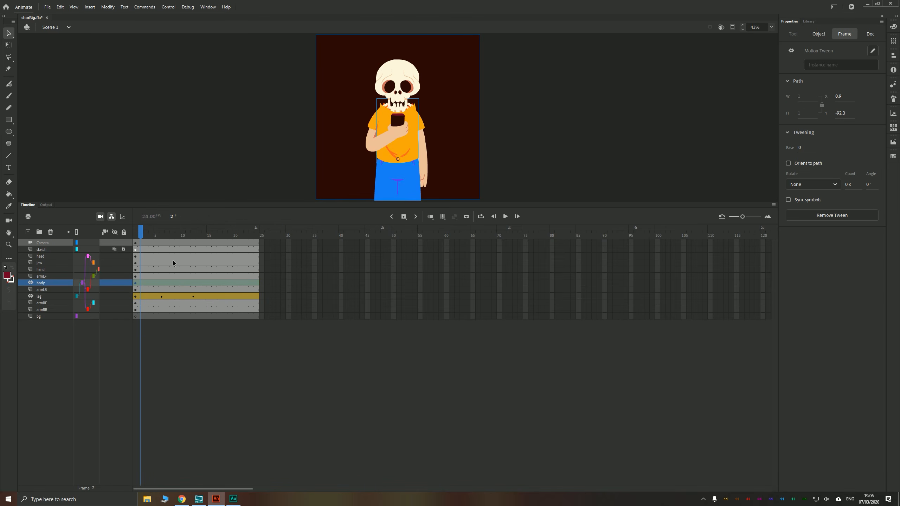
Open the body tween's motion editor fitted to the view and shift the body about 23 px down at frame 12
{"action": "double_click", "coordinate": [157, 282]}
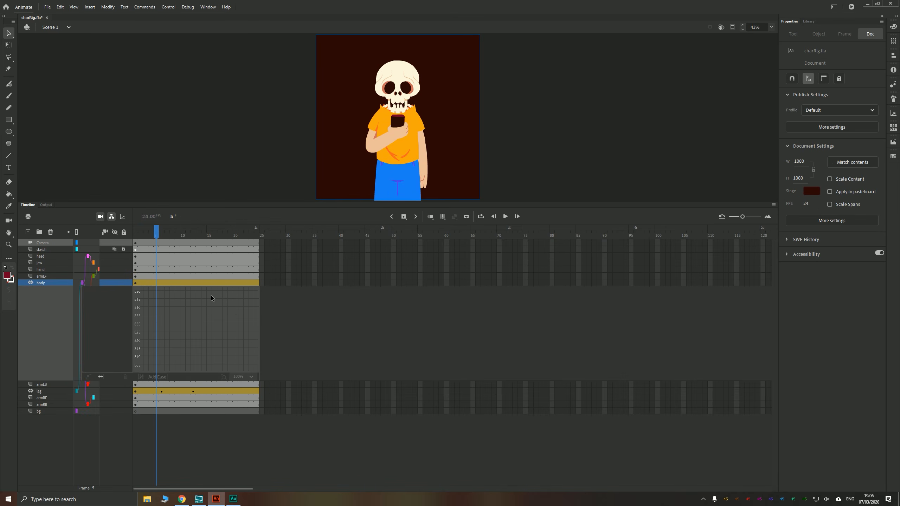
{"action": "left_click", "coordinate": [100, 377]}
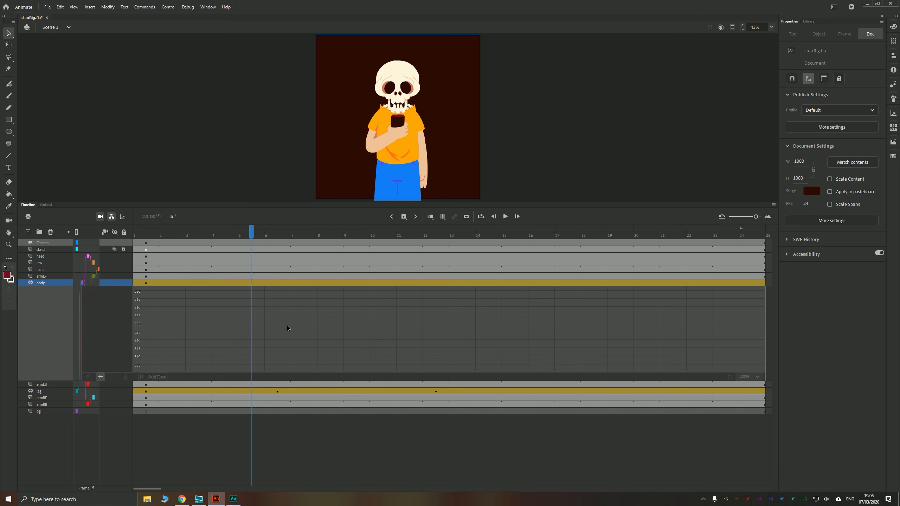
{"action": "left_click", "coordinate": [433, 284]}
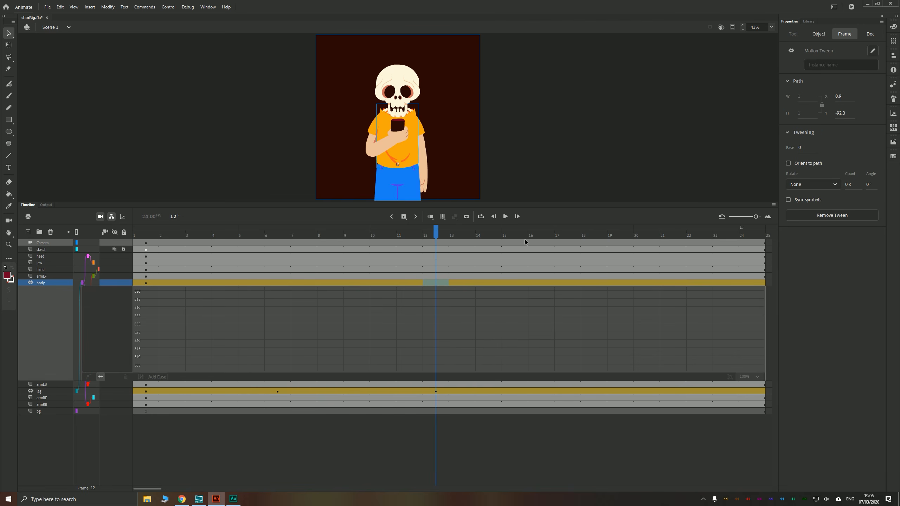
{"action": "key", "text": "shift+Down"}
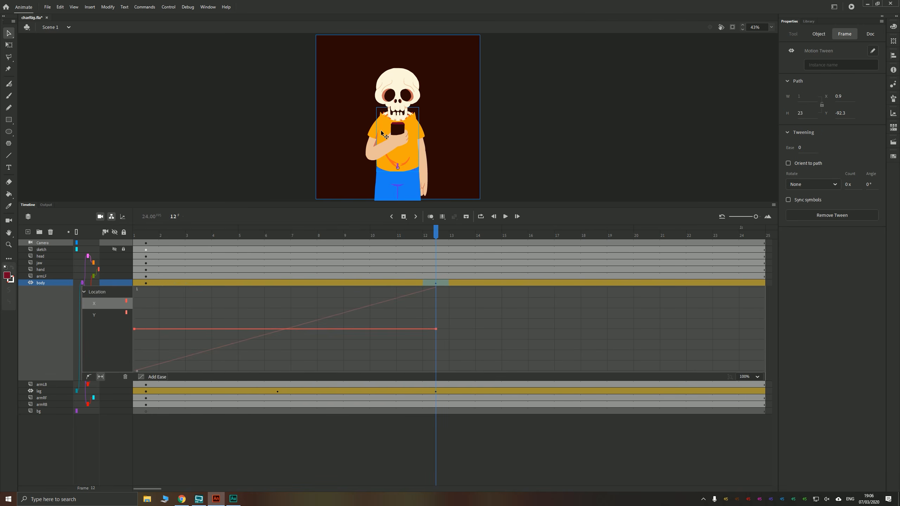
Play and scrub the combined body and leg movement from frame 1, then close the body tween's motion editor
{"action": "left_click_drag", "start_coordinate": [404, 235], "coordinate": [76, 241]}
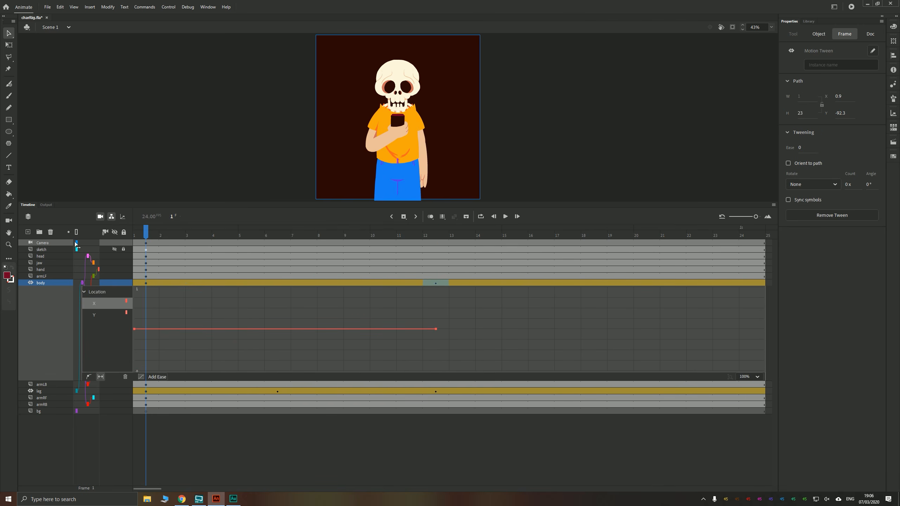
{"action": "key", "text": "Return"}
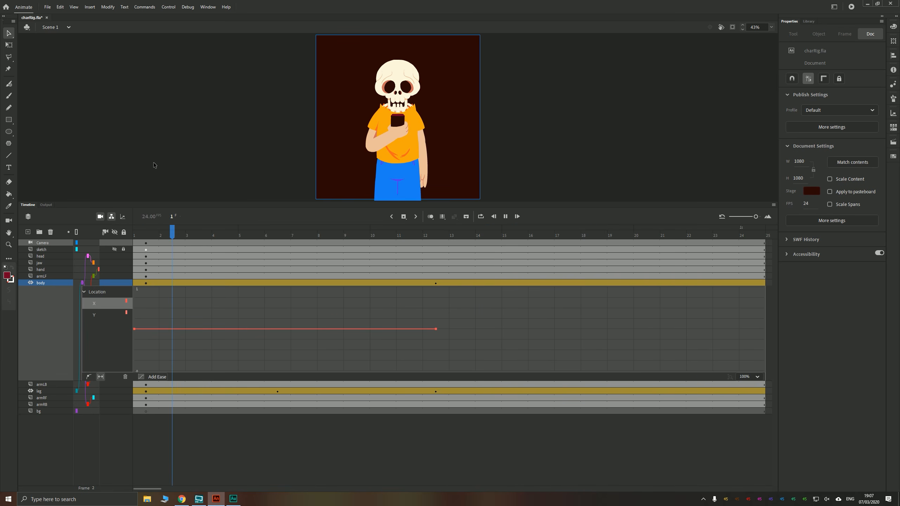
{"action": "left_click", "coordinate": [146, 242]}
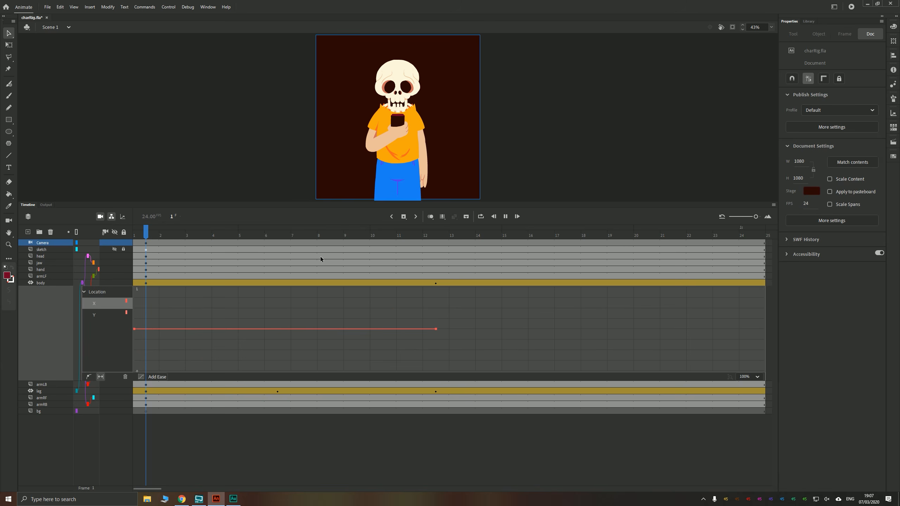
{"action": "key", "text": "Return"}
{"action": "left_click", "coordinate": [378, 239]}
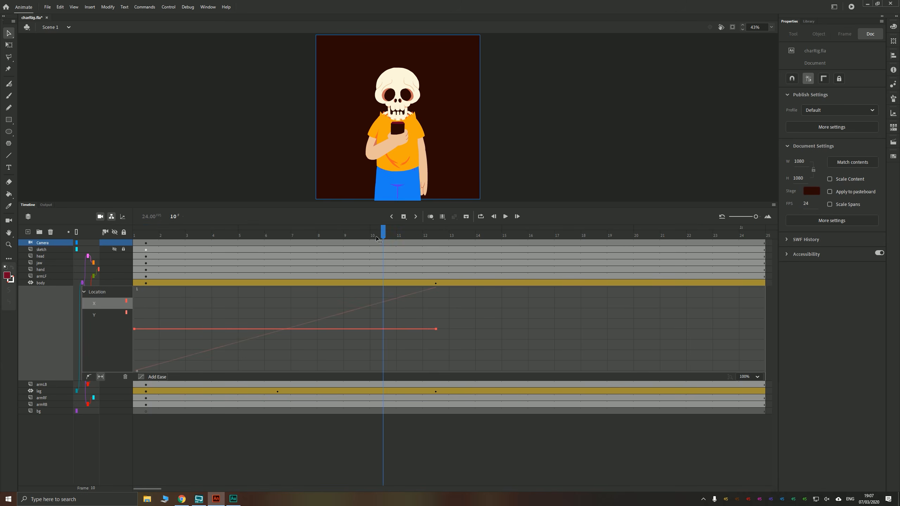
{"action": "left_click_drag", "start_coordinate": [372, 234], "coordinate": [429, 260]}
{"action": "left_click", "coordinate": [193, 282]}
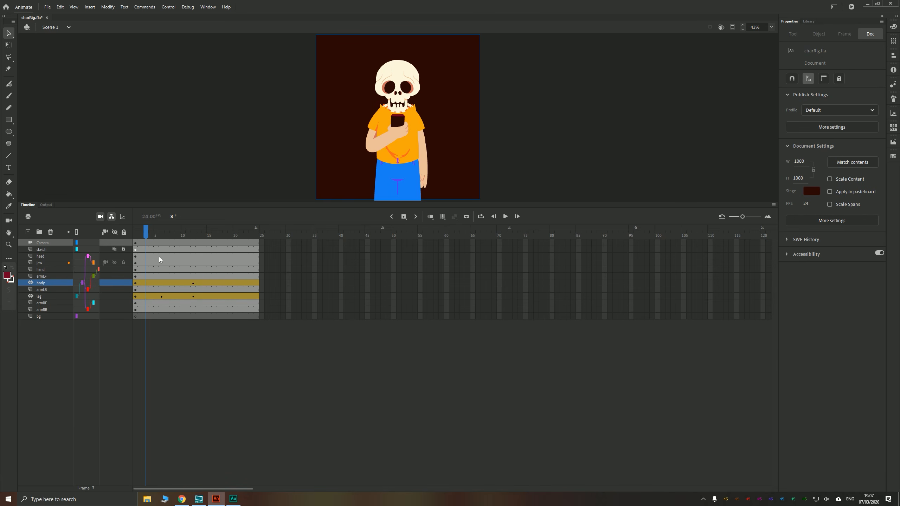
Try rotating the armLB upper arm outward around its shoulder pivot with Free Transform, then undo the rotation
{"action": "left_click", "coordinate": [367, 153]}
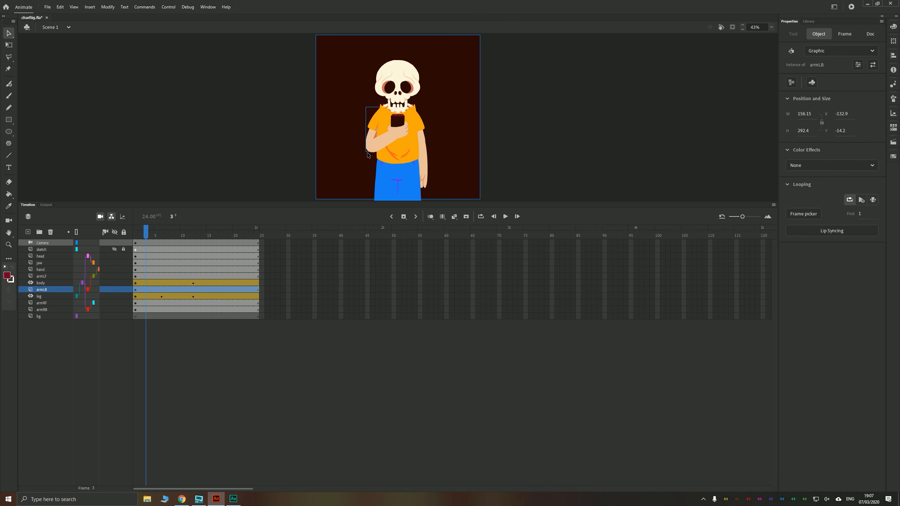
{"action": "left_click", "coordinate": [9, 45]}
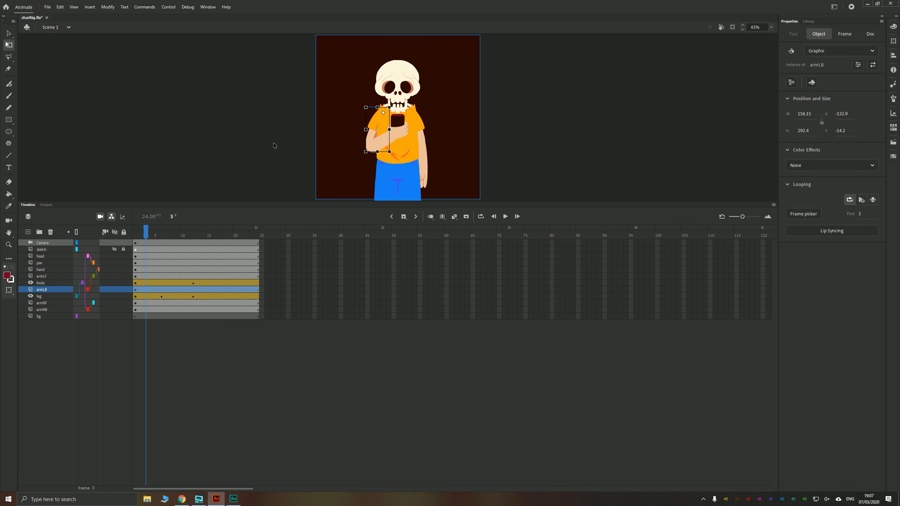
{"action": "left_click_drag", "start_coordinate": [366, 156], "coordinate": [313, 119]}
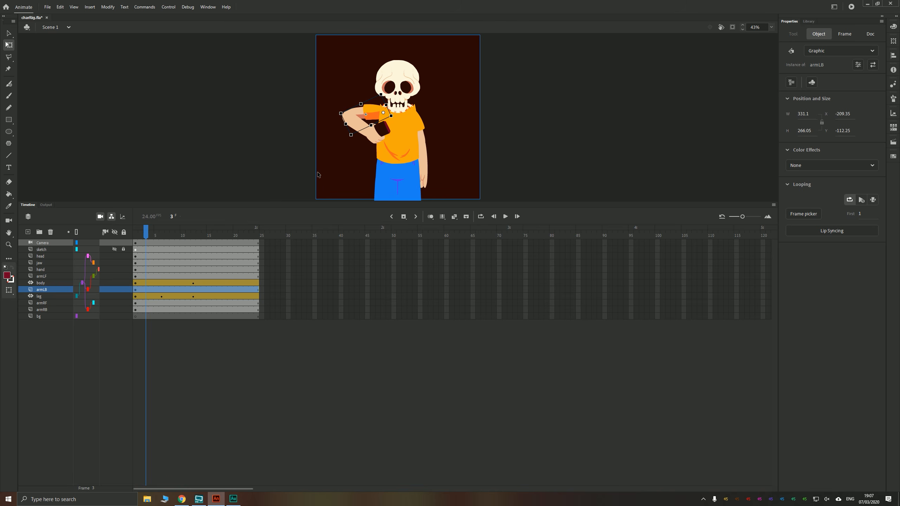
{"action": "key", "text": "ctrl+z"}
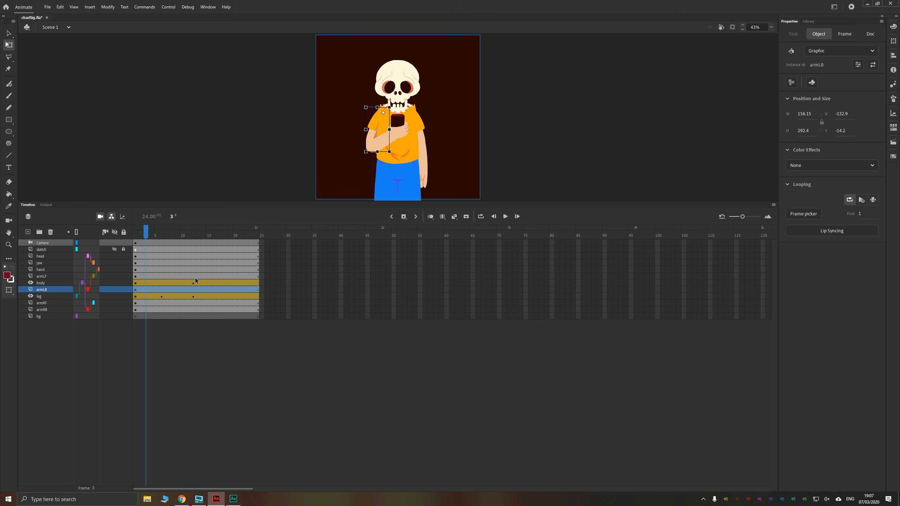
Create a motion tween on the armLB layer with frame 12 selected
{"action": "left_click", "coordinate": [192, 289]}
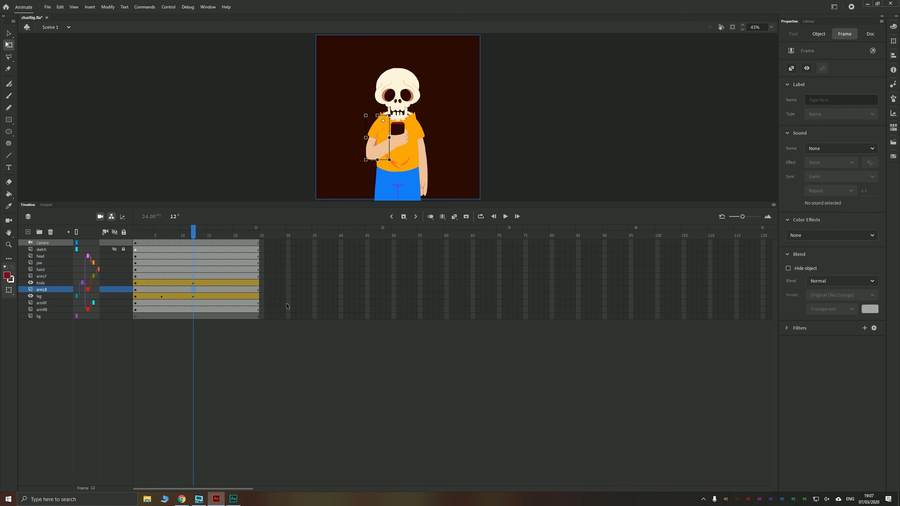
{"action": "right_click", "coordinate": [194, 291]}
{"action": "left_click", "coordinate": [227, 89]}
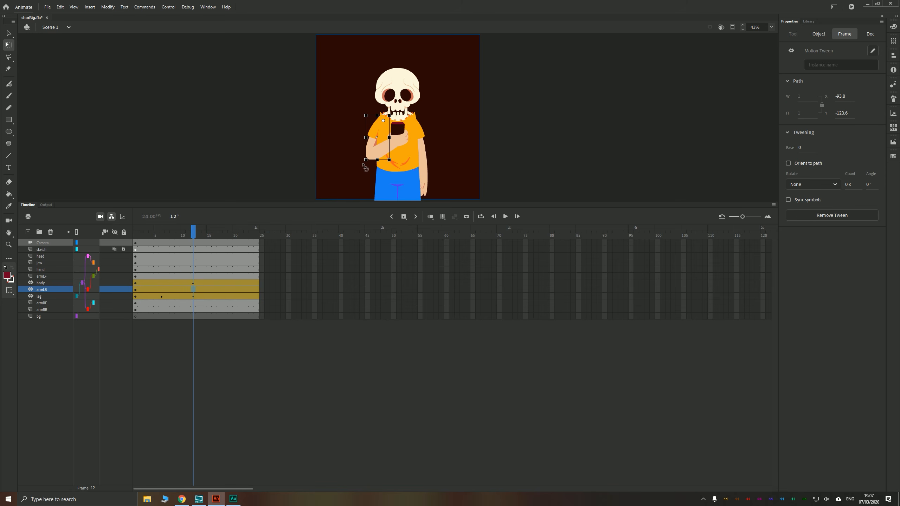
Rotate the armLB upper arm outward about 11° at frame 12 and open its tween's motion editor to preview frame 7
{"action": "left_click_drag", "start_coordinate": [365, 165], "coordinate": [350, 168]}
{"action": "double_click", "coordinate": [168, 290]}
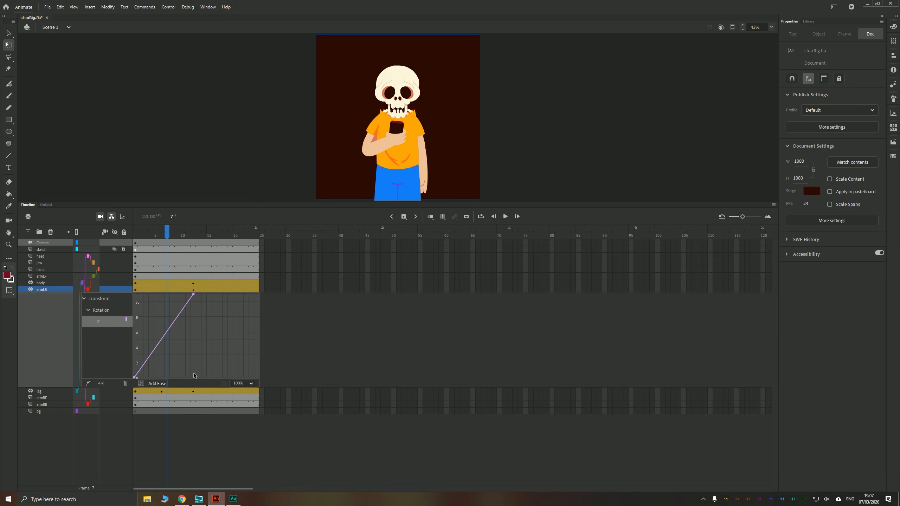
{"action": "mouse_move", "coordinate": [167, 235]}
{"action": "left_mouse_down"}
{"action": "mouse_move", "coordinate": [141, 237]}
{"action": "mouse_move", "coordinate": [193, 245]}
{"action": "mouse_move", "coordinate": [167, 244]}
{"action": "left_mouse_up"}
Try the Square Wave and Sawtooth Wave eases on the armLB rotation curve
{"action": "left_click", "coordinate": [154, 383]}
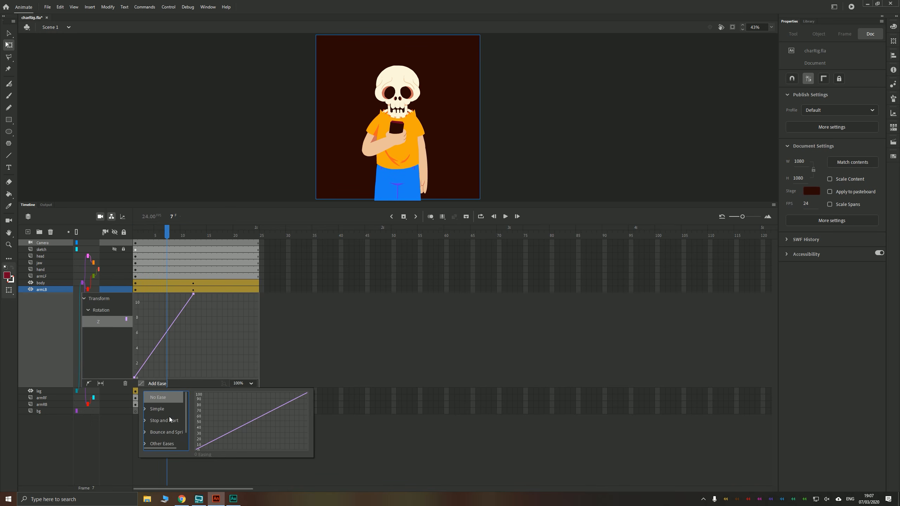
{"action": "left_click_drag", "start_coordinate": [186, 409], "coordinate": [181, 423]}
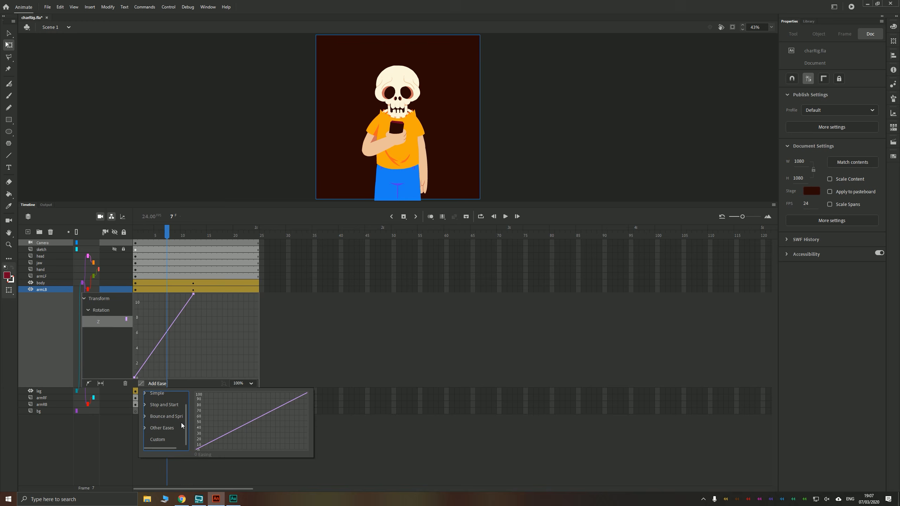
{"action": "left_click", "coordinate": [146, 428]}
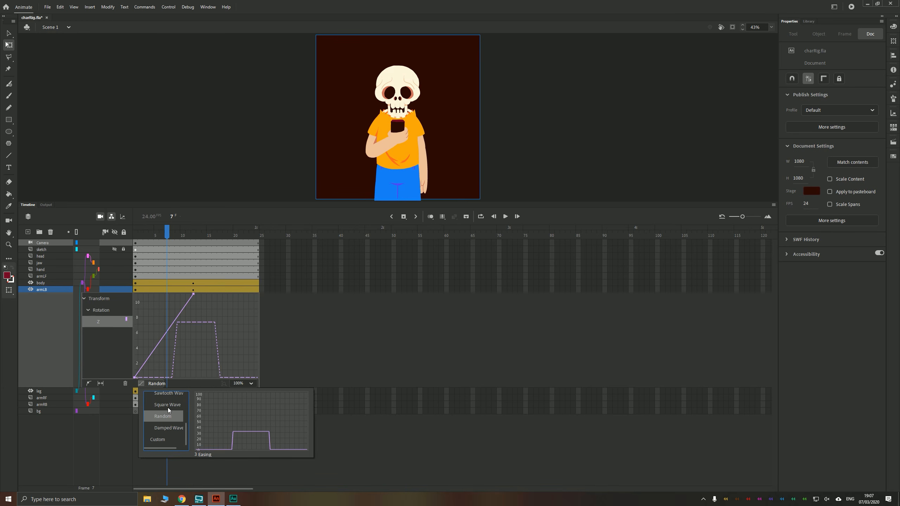
{"action": "left_click", "coordinate": [167, 408]}
{"action": "scroll", "coordinate": [166, 415], "scroll_direction": "up", "scroll_amount": 3}
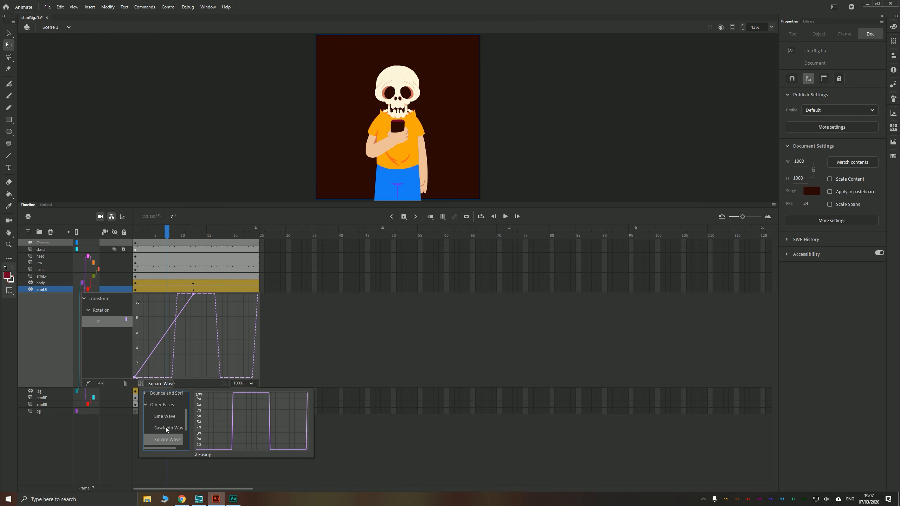
{"action": "left_click", "coordinate": [167, 428]}
Play the animation with the Sawtooth Wave ease, then undo that ease on the armLB rotation
{"action": "mouse_move", "coordinate": [169, 235]}
{"action": "left_mouse_down"}
{"action": "mouse_move", "coordinate": [124, 238]}
{"action": "mouse_move", "coordinate": [167, 238]}
{"action": "left_mouse_up"}
{"action": "key", "text": "Return"}
{"action": "key", "text": "Return"}
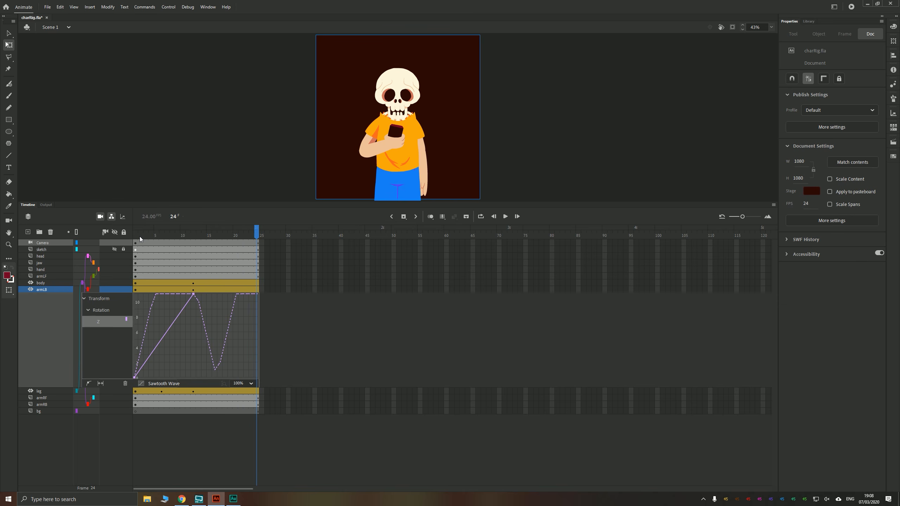
{"action": "key", "text": "Return"}
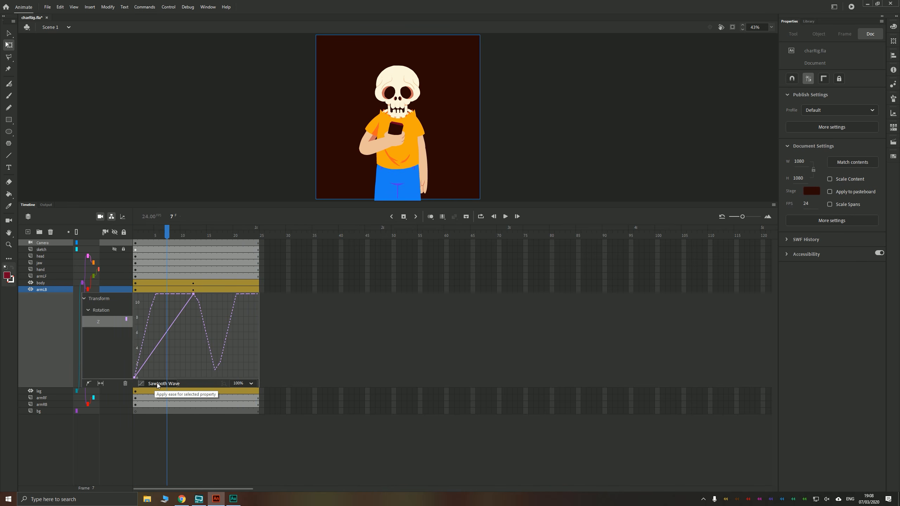
{"action": "scroll", "coordinate": [158, 386], "scroll_direction": "down", "scroll_amount": 1}
{"action": "key", "text": "ctrl+z"}
Try the Stop and Start (Fastest) ease on the armLB rotation and play the animation with it
{"action": "left_click", "coordinate": [154, 383]}
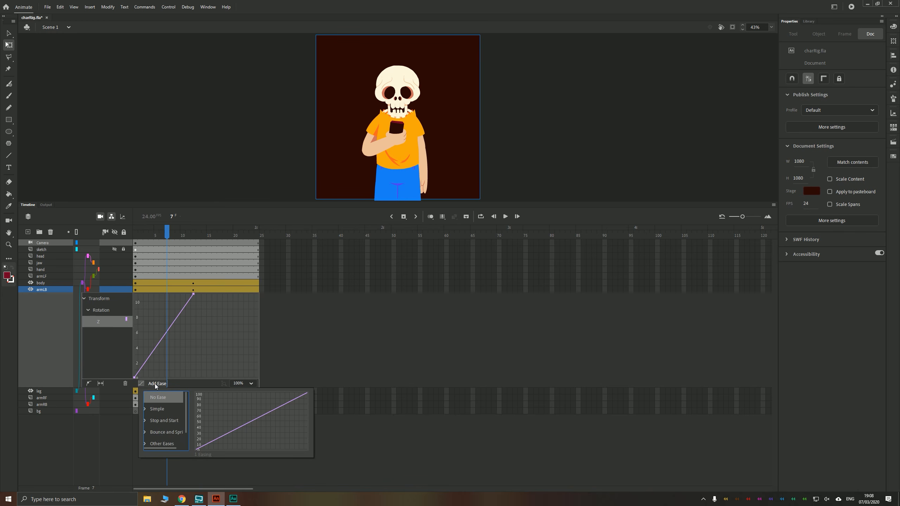
{"action": "left_click_drag", "start_coordinate": [186, 411], "coordinate": [185, 416]}
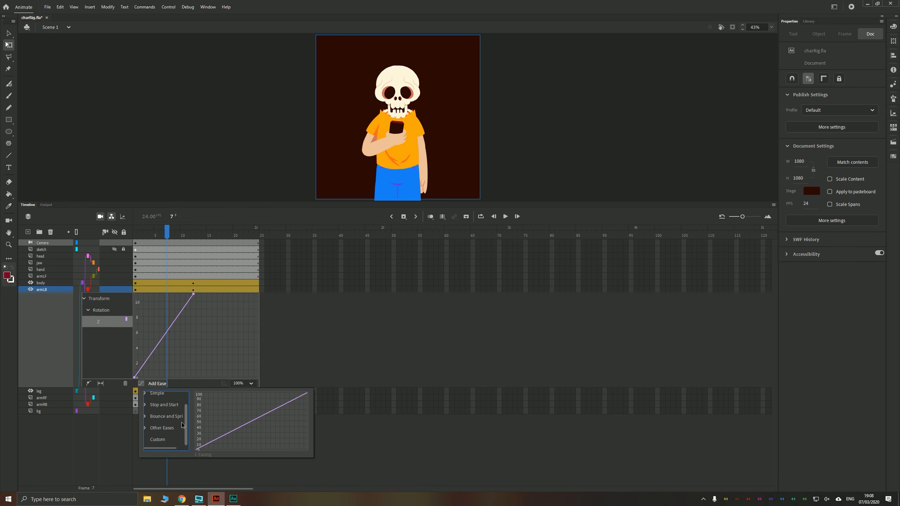
{"action": "scroll", "coordinate": [164, 412], "scroll_direction": "down", "scroll_amount": 1}
{"action": "left_click", "coordinate": [146, 411]}
{"action": "scroll", "coordinate": [168, 425], "scroll_direction": "down", "scroll_amount": 1}
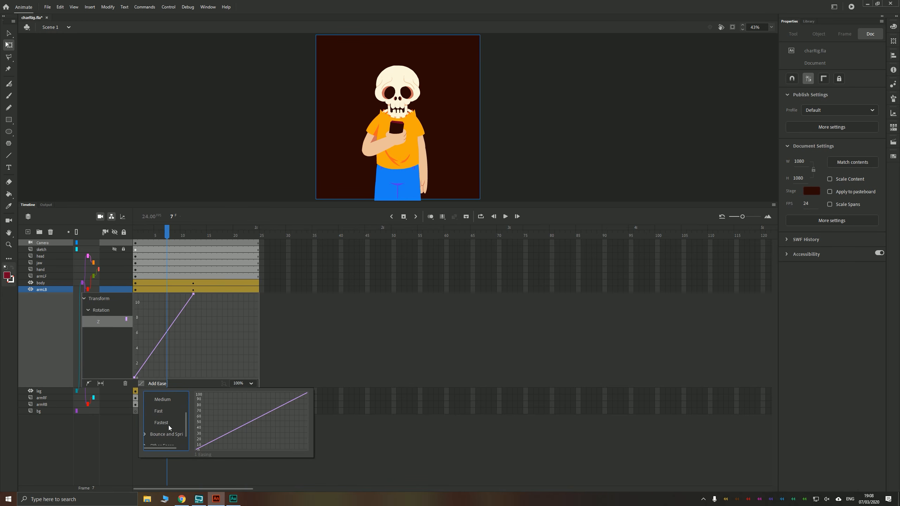
{"action": "left_click", "coordinate": [168, 424]}
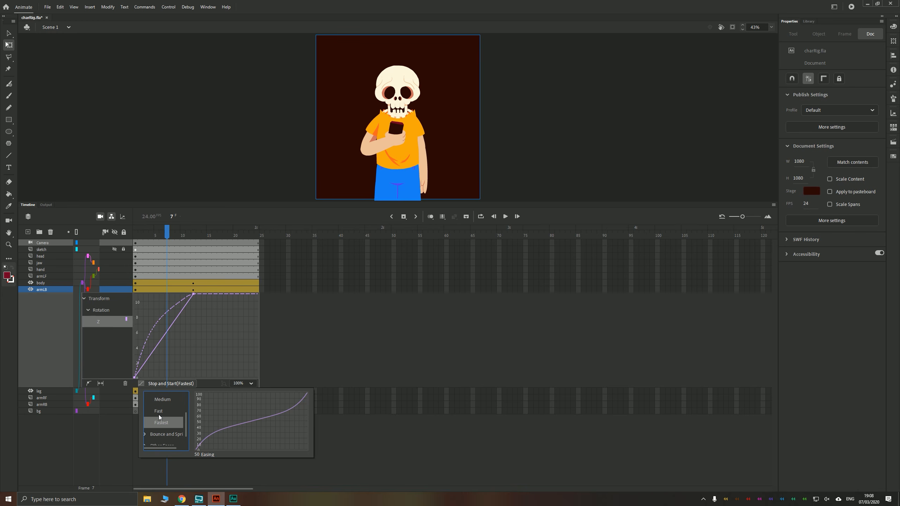
{"action": "key", "text": "Return"}
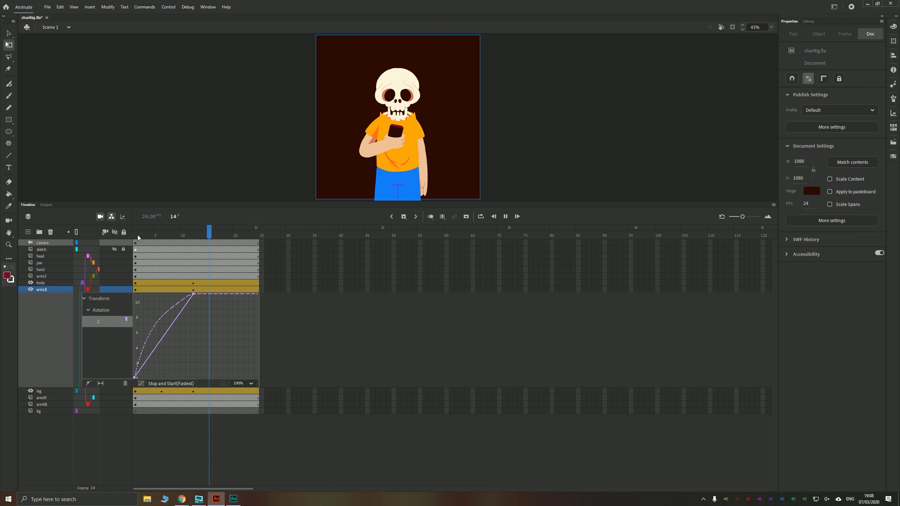
{"action": "key", "text": "Return"}
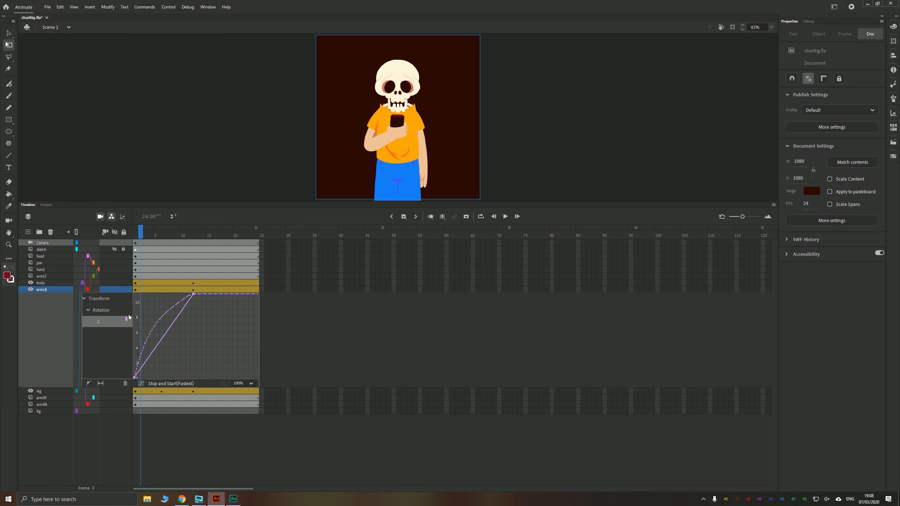
Apply a Custom ease to the armLB rotation, shape it into an S-curve with a middle point and flat ends, and play the result
{"action": "left_click", "coordinate": [164, 383]}
{"action": "left_click", "coordinate": [160, 440]}
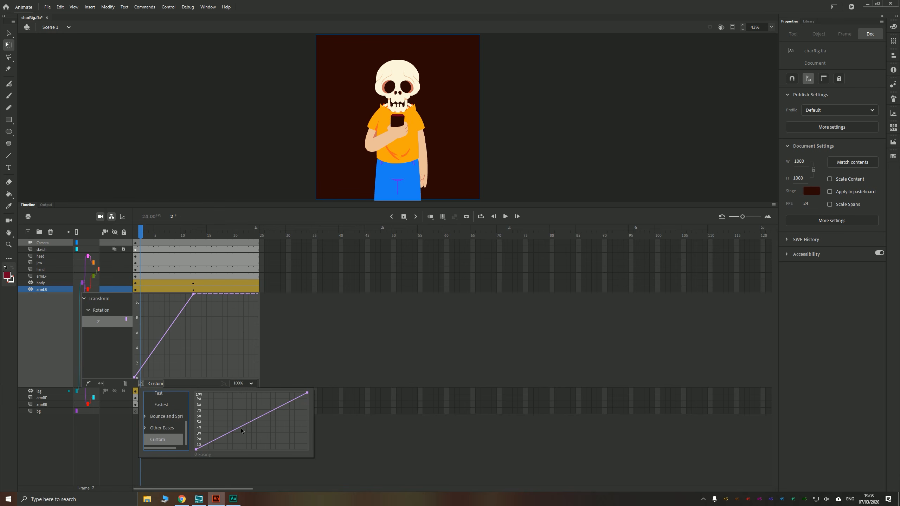
{"action": "left_click", "coordinate": [252, 421]}
{"action": "left_click_drag", "start_coordinate": [233, 431], "coordinate": [237, 450]}
{"action": "left_click_drag", "start_coordinate": [259, 404], "coordinate": [282, 393]}
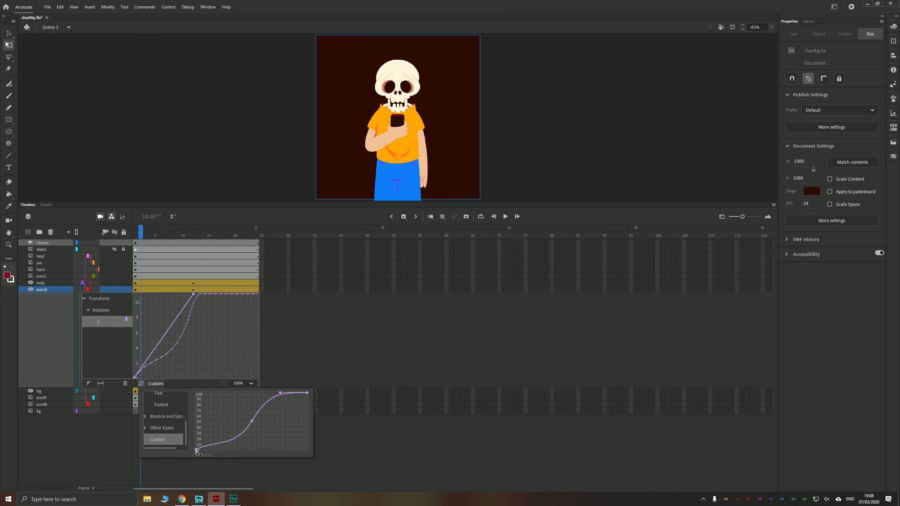
{"action": "left_click_drag", "start_coordinate": [196, 450], "coordinate": [226, 450]}
{"action": "left_click", "coordinate": [121, 340]}
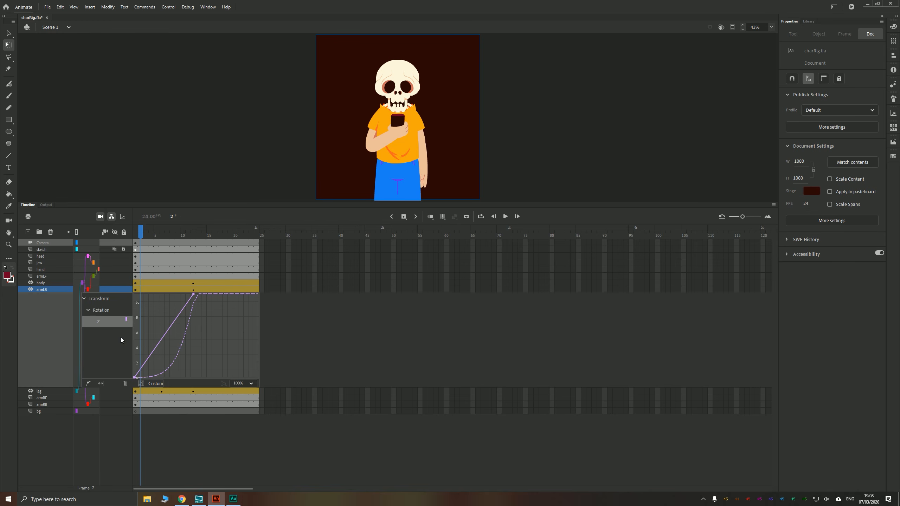
{"action": "key", "text": "Return"}
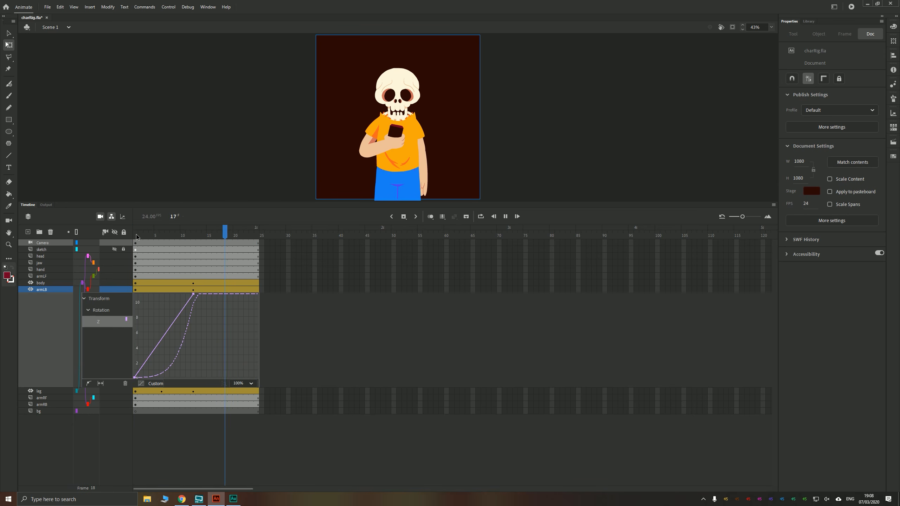
{"action": "left_click", "coordinate": [135, 236]}
Reshape the armLB rotation's custom ease by shifting its middle point so the arm reaches full rotation earlier
{"action": "left_click", "coordinate": [154, 384]}
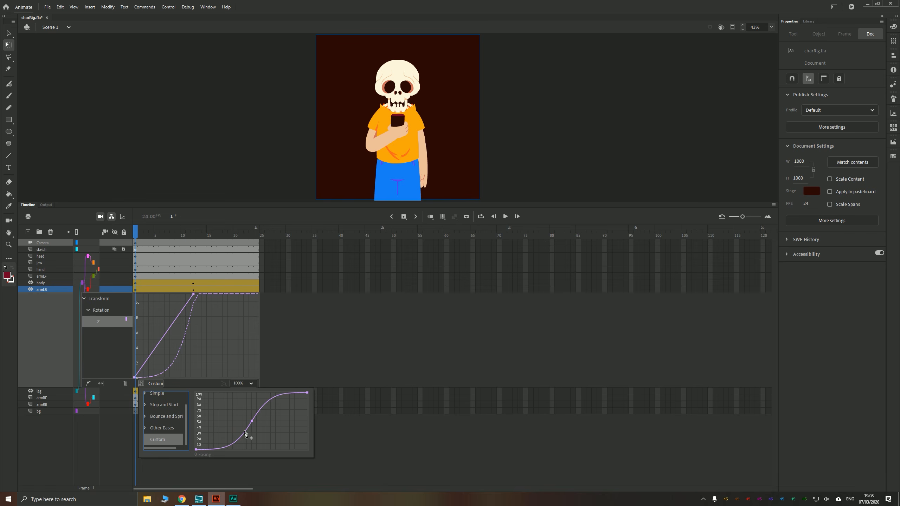
{"action": "left_click_drag", "start_coordinate": [253, 422], "coordinate": [210, 451]}
{"action": "left_click", "coordinate": [196, 450]}
Replay the animation from frame 1 several times, then close the armLB tween's motion editor
{"action": "left_click", "coordinate": [135, 233]}
{"action": "key", "text": "Return"}
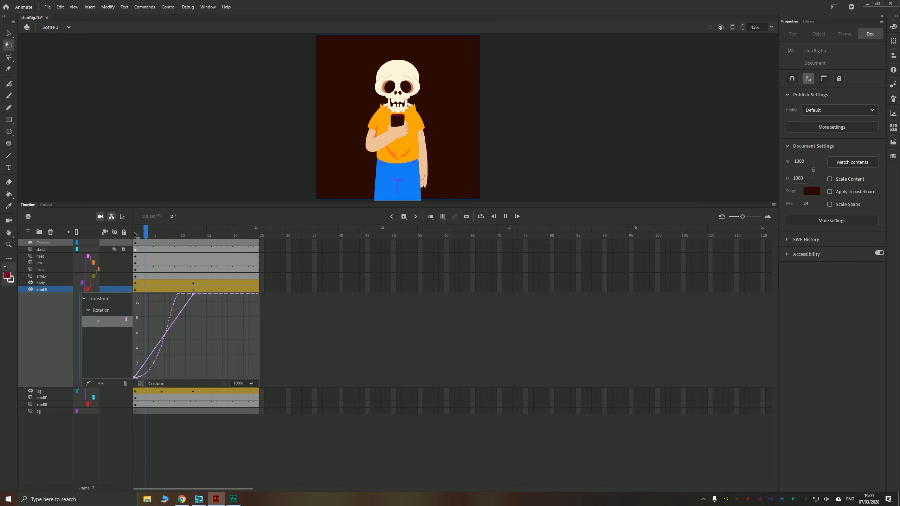
{"action": "left_click", "coordinate": [135, 234]}
{"action": "key", "text": "Return"}
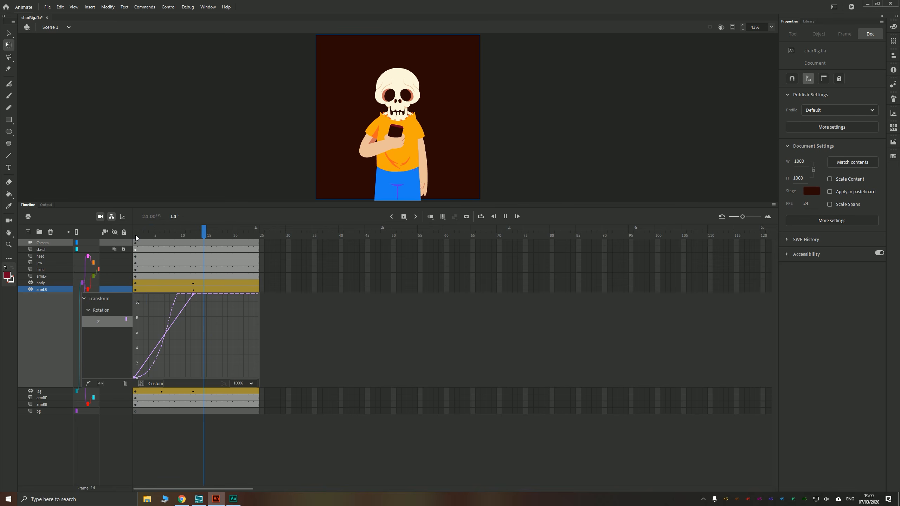
{"action": "left_click", "coordinate": [136, 235]}
{"action": "key", "text": "Return"}
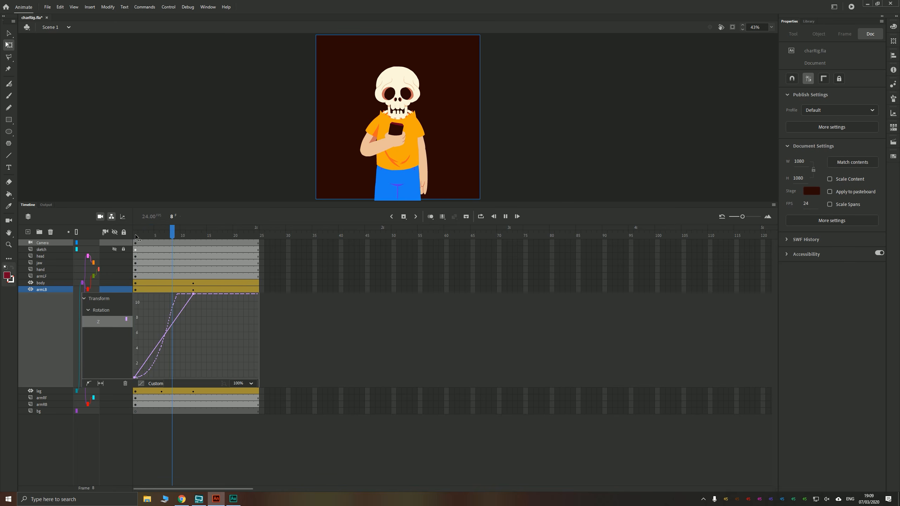
{"action": "left_click", "coordinate": [136, 236]}
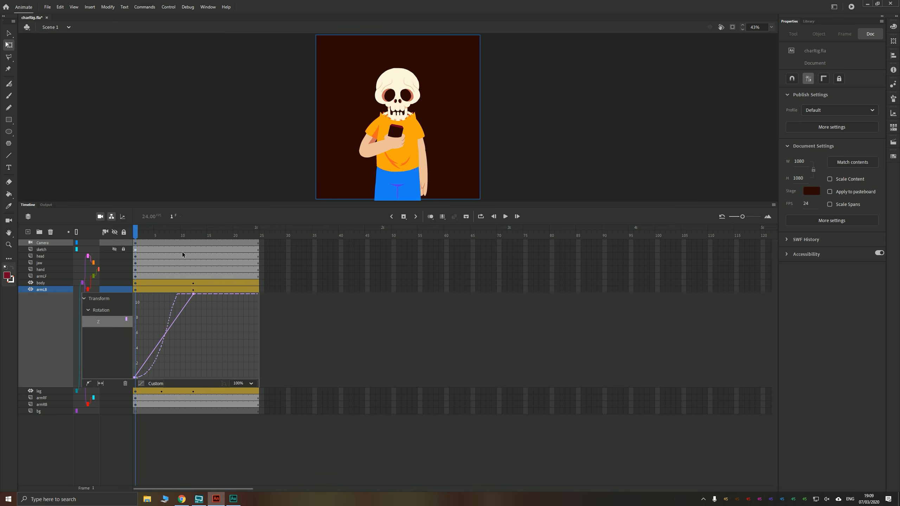
{"action": "left_click", "coordinate": [158, 289]}
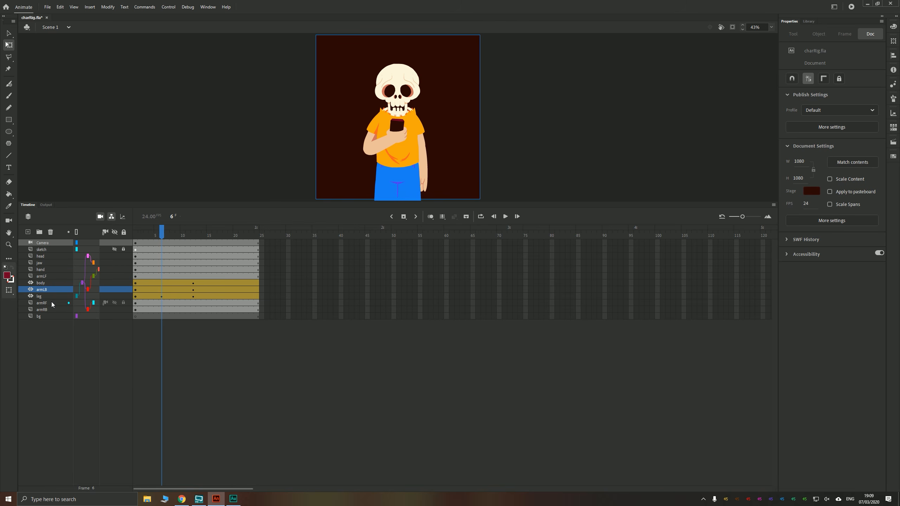
Create a motion tween on the hand layer and select its frame 12
{"action": "left_click", "coordinate": [46, 269]}
{"action": "right_click", "coordinate": [190, 270]}
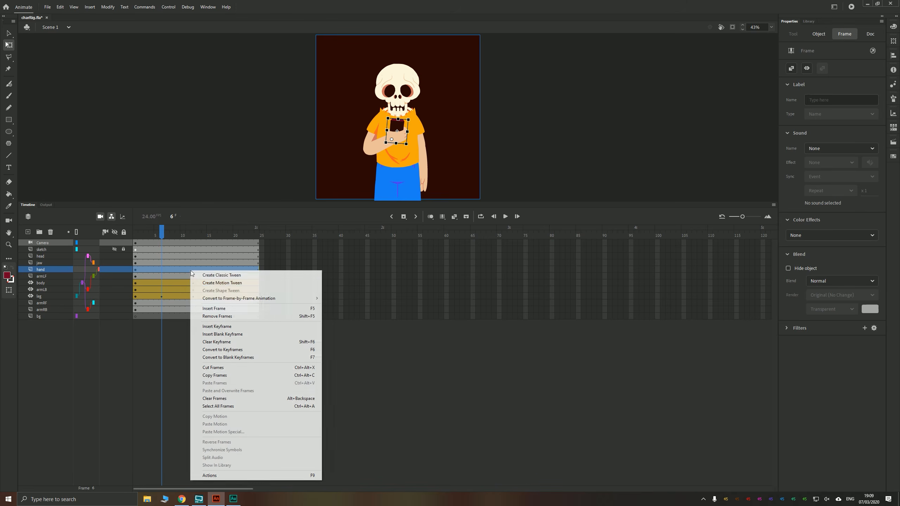
{"action": "left_click", "coordinate": [213, 283]}
{"action": "left_click", "coordinate": [192, 269]}
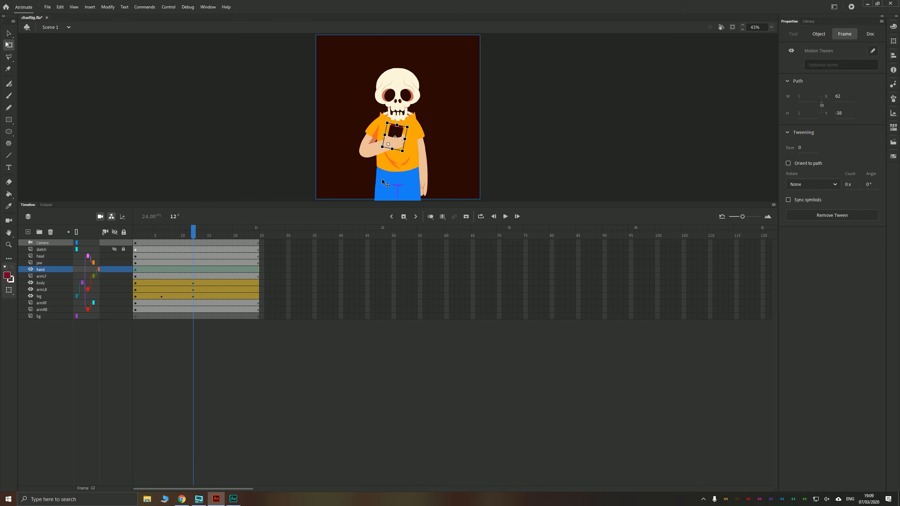
Rotate the hand holding the phone counterclockwise around the wrist at frame 12 of the hand layer
{"action": "left_click", "coordinate": [385, 117]}
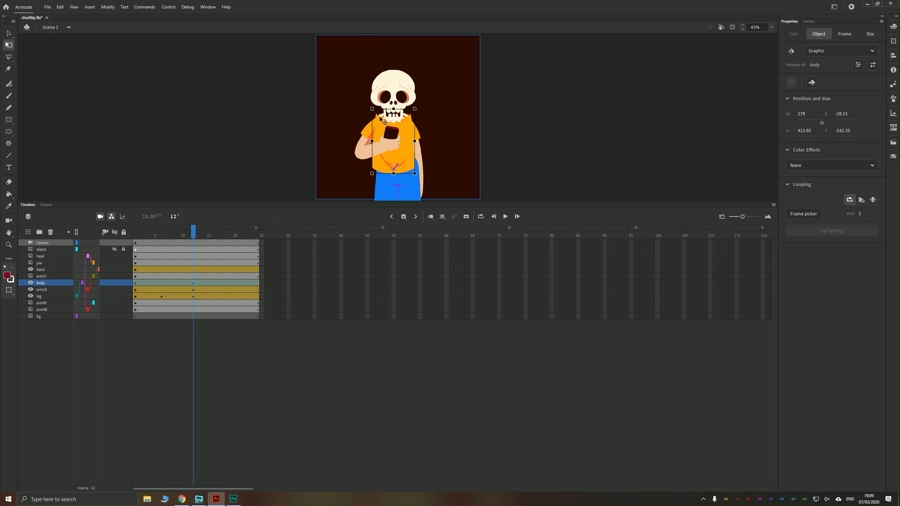
{"action": "scroll", "coordinate": [407, 132], "scroll_direction": "up", "scroll_amount": 6}
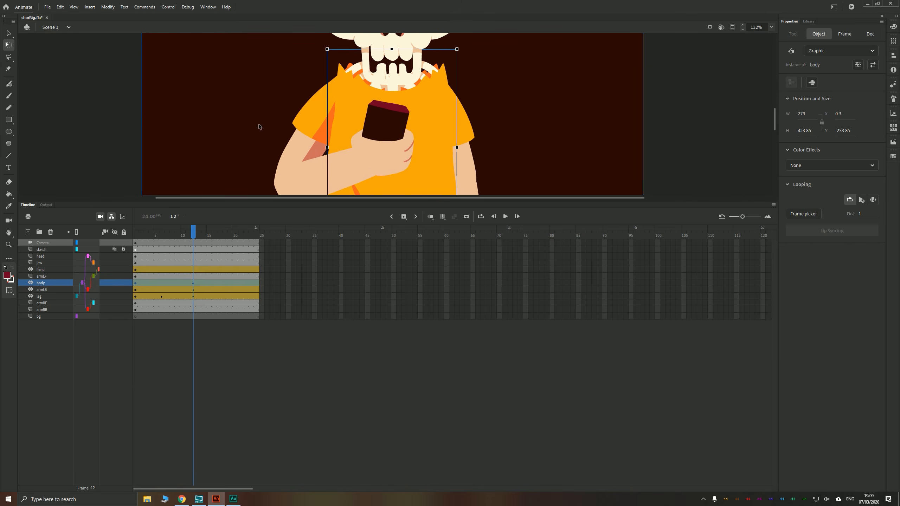
{"action": "left_click", "coordinate": [193, 277]}
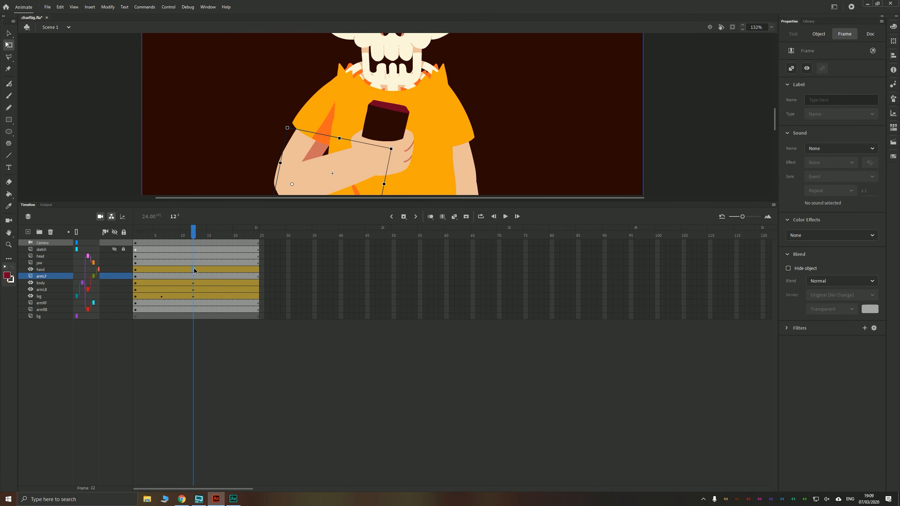
{"action": "left_click", "coordinate": [194, 270]}
{"action": "left_click_drag", "start_coordinate": [359, 94], "coordinate": [347, 101]}
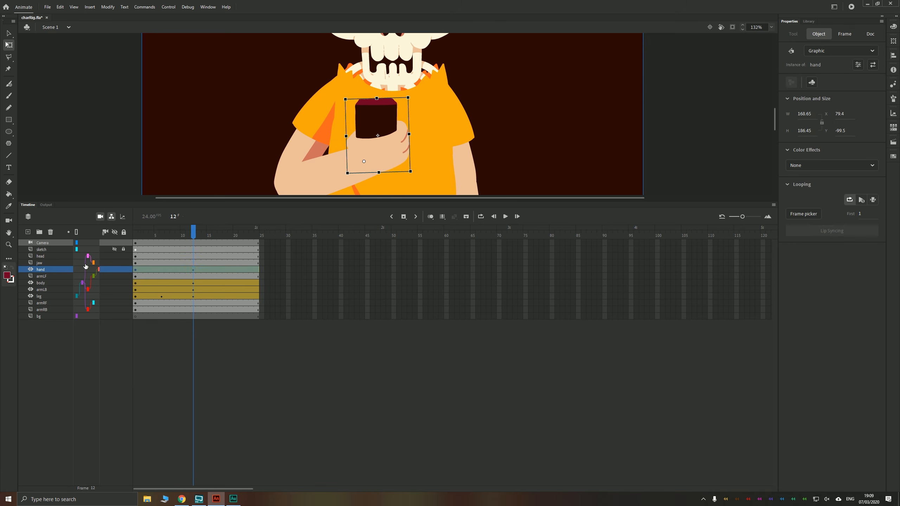
Create a motion tween on the armLF layer and rotate the forearm slightly downward around the elbow at frame 12
{"action": "right_click", "coordinate": [192, 276]}
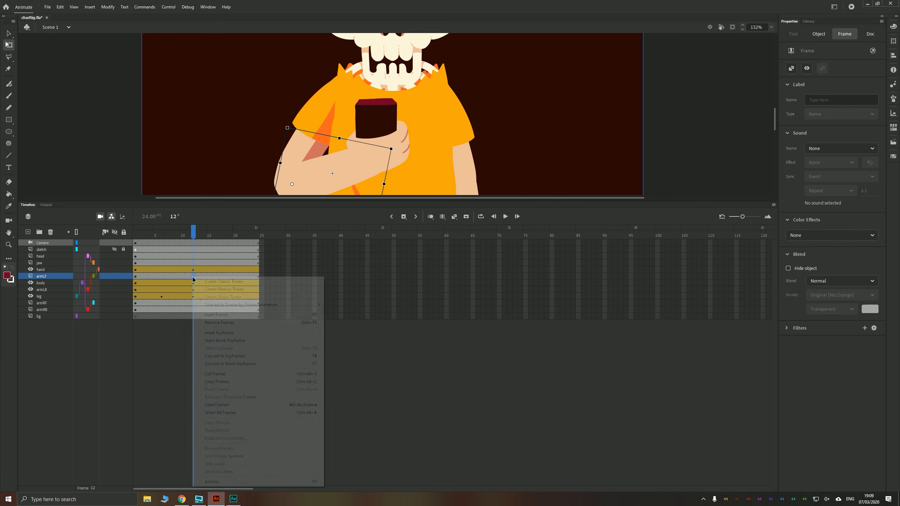
{"action": "left_click", "coordinate": [210, 289]}
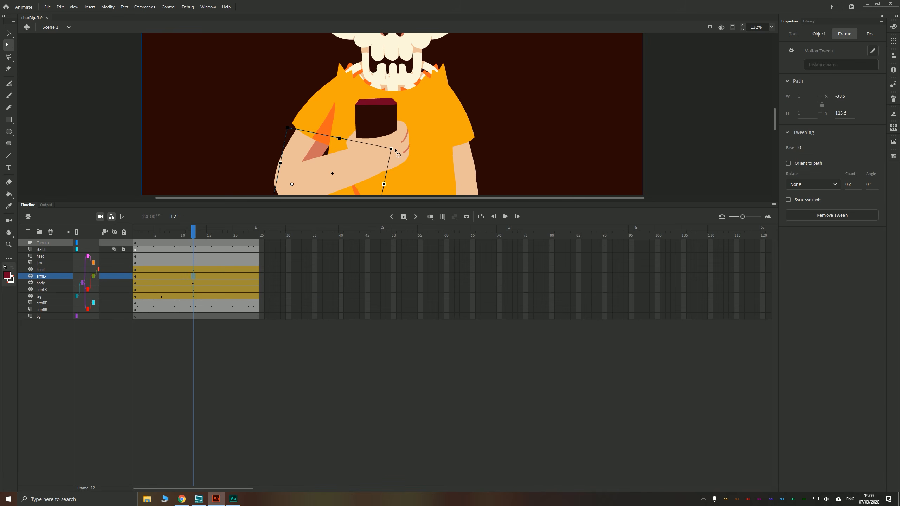
{"action": "left_click_drag", "start_coordinate": [394, 150], "coordinate": [395, 166]}
Rotate the hand slightly further counterclockwise at frame 12 and play the animation from frame 1
{"action": "left_click", "coordinate": [386, 128]}
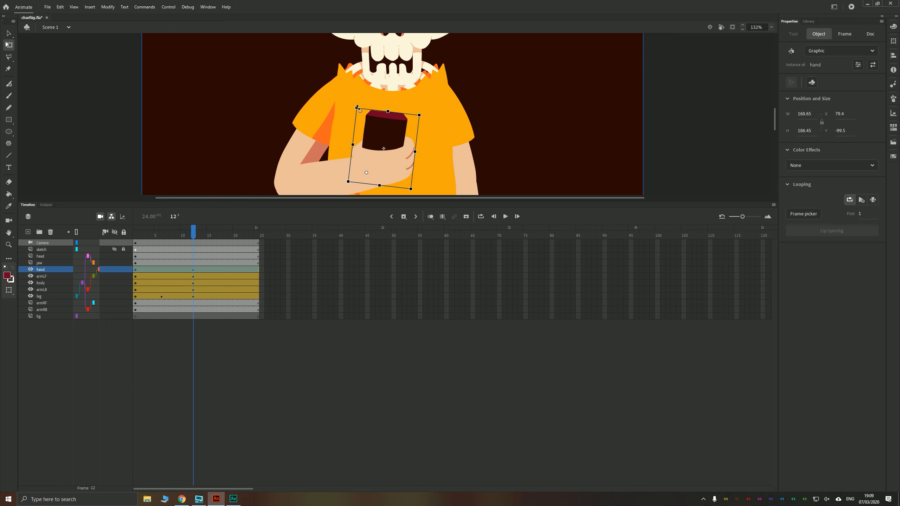
{"action": "left_click_drag", "start_coordinate": [357, 107], "coordinate": [355, 110]}
{"action": "scroll", "coordinate": [369, 143], "scroll_direction": "down", "scroll_amount": 3}
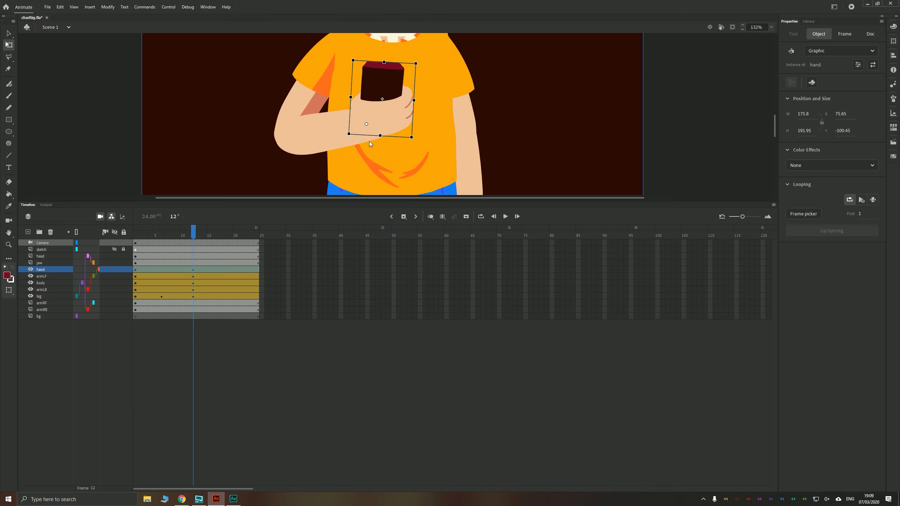
{"action": "scroll", "coordinate": [372, 138], "scroll_direction": "down", "scroll_amount": 5}
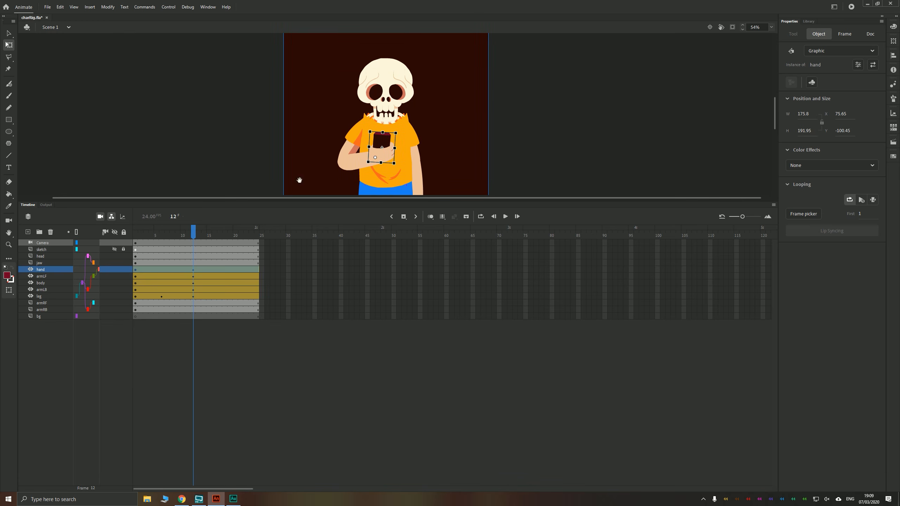
{"action": "left_click", "coordinate": [135, 237]}
{"action": "key", "text": "Return"}
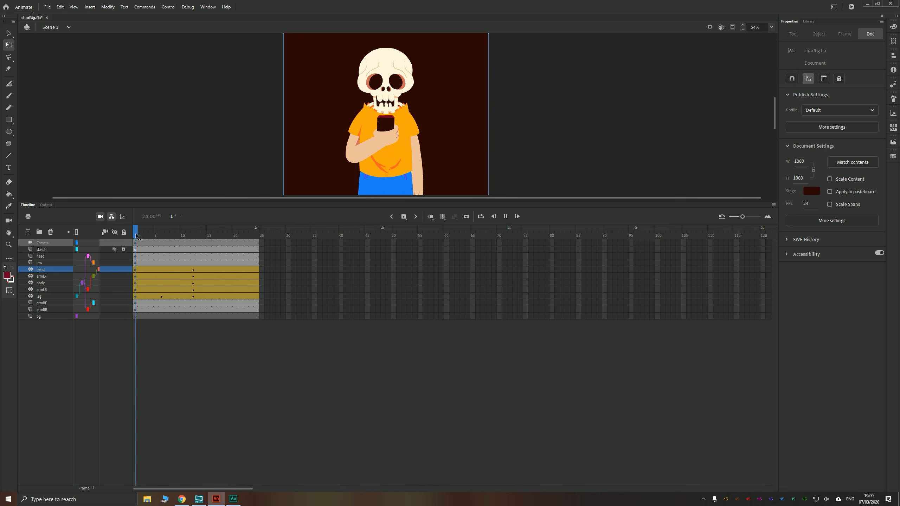
Apply a Custom ease to the Z rotation of the hand layer's motion tween
{"action": "left_click", "coordinate": [135, 234]}
{"action": "left_click", "coordinate": [149, 270]}
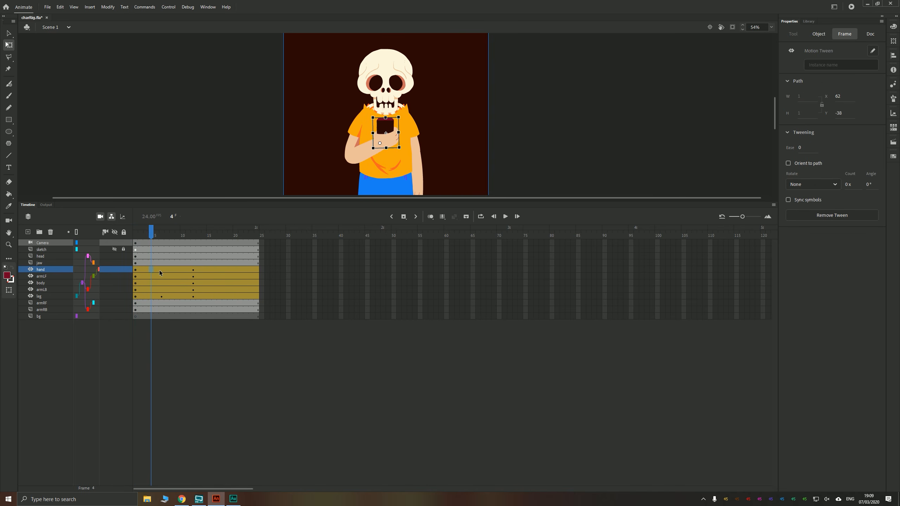
{"action": "double_click", "coordinate": [150, 269]}
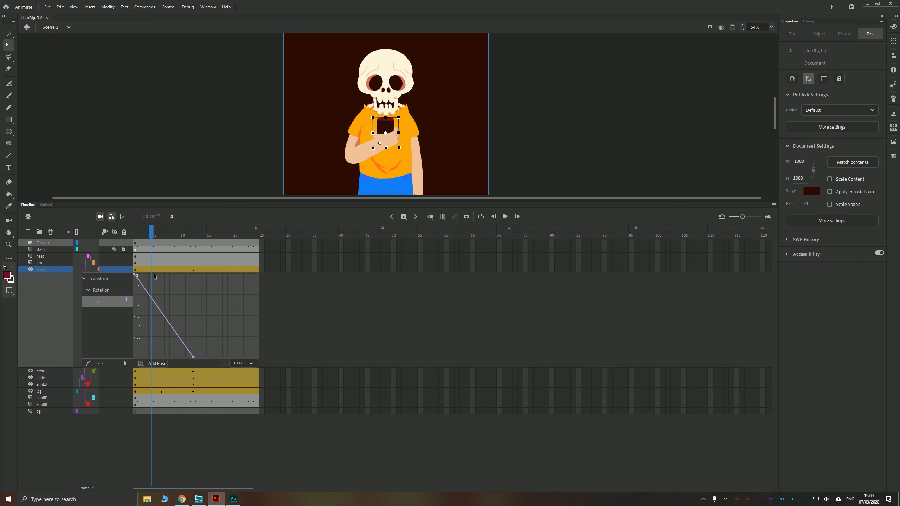
{"action": "left_click", "coordinate": [148, 363]}
{"action": "scroll", "coordinate": [154, 404], "scroll_direction": "down", "scroll_amount": 1}
{"action": "left_click", "coordinate": [156, 418]}
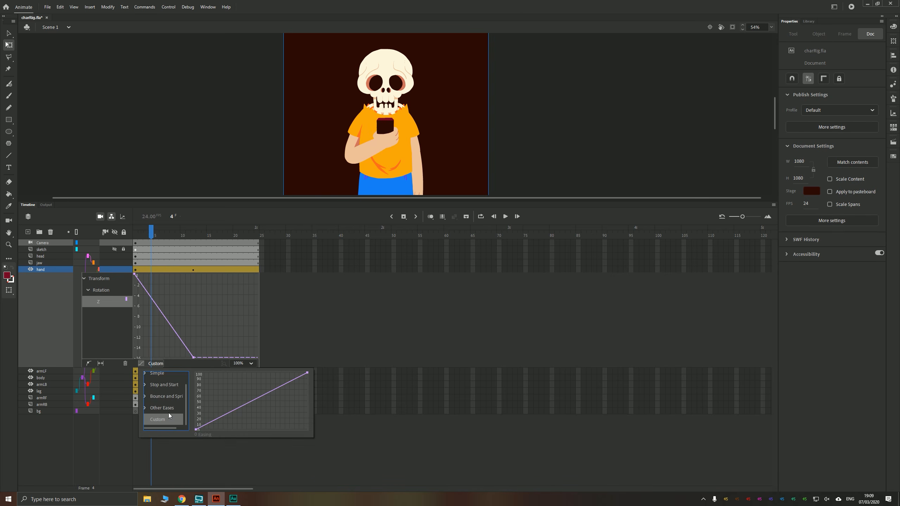
{"action": "double_click", "coordinate": [159, 420]}
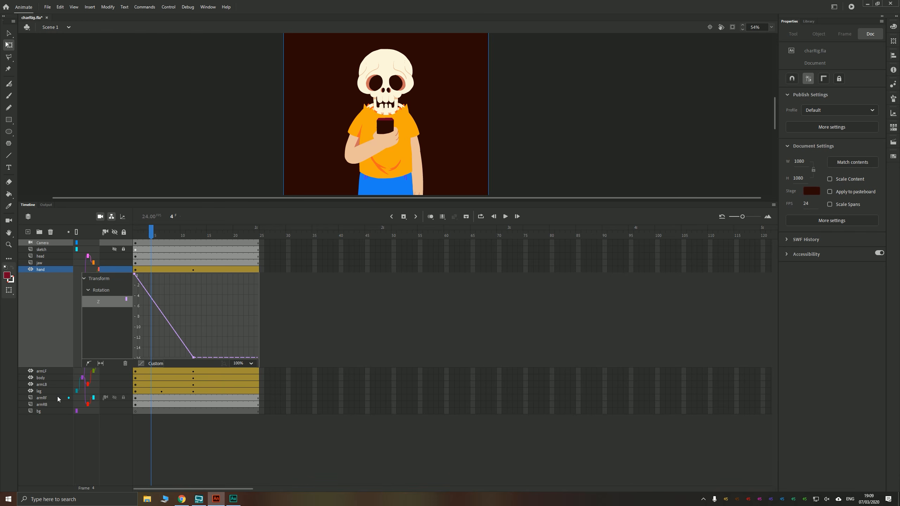
Examine the Custom ease curve on the Z rotation of the armLB layer's tween
{"action": "left_click", "coordinate": [86, 385]}
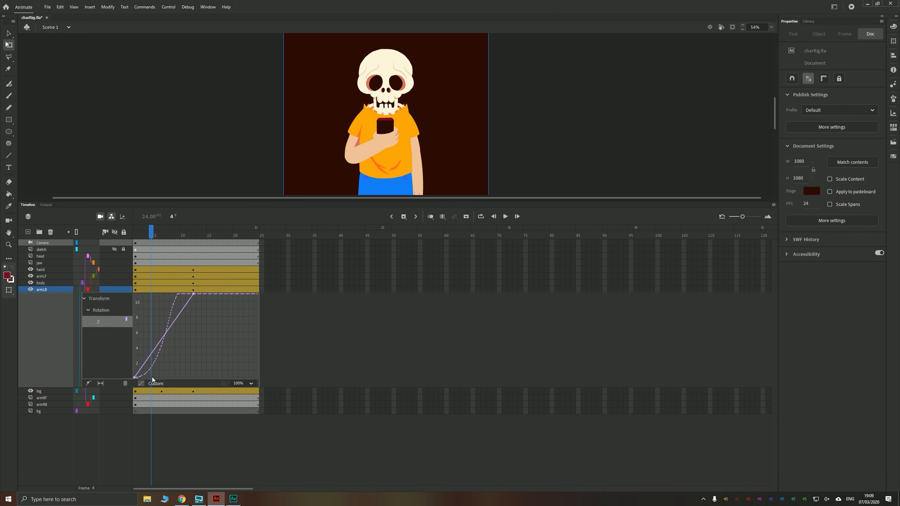
{"action": "left_click", "coordinate": [152, 377]}
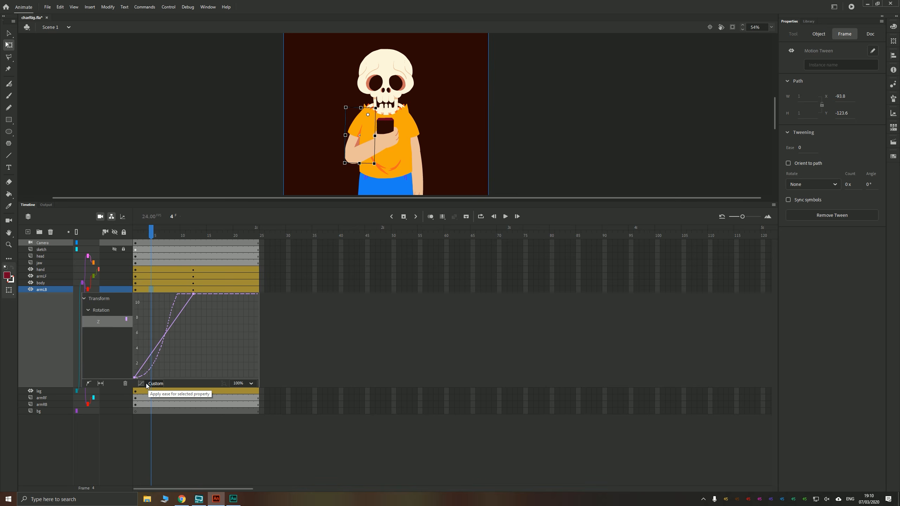
{"action": "left_click", "coordinate": [148, 384]}
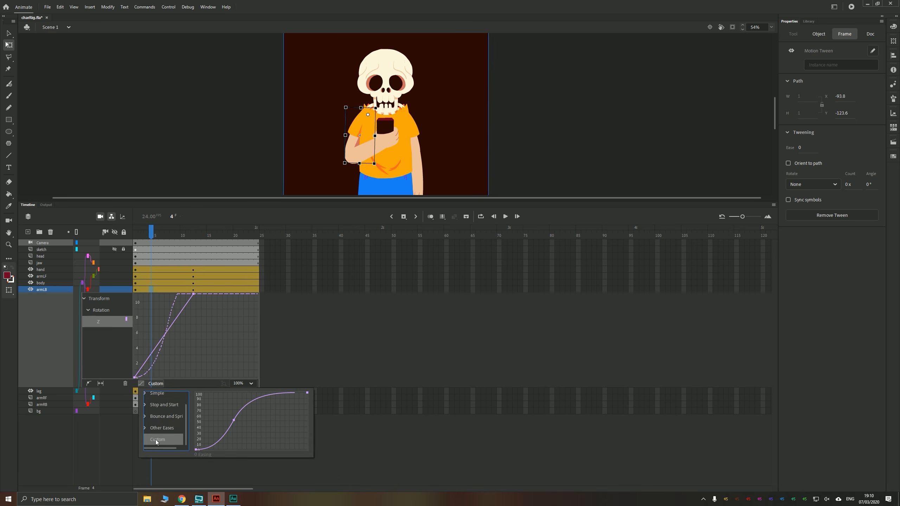
Apply a Custom ease to the Z rotation of the armLF layer's motion tween and return to frame 1
{"action": "left_click", "coordinate": [49, 278]}
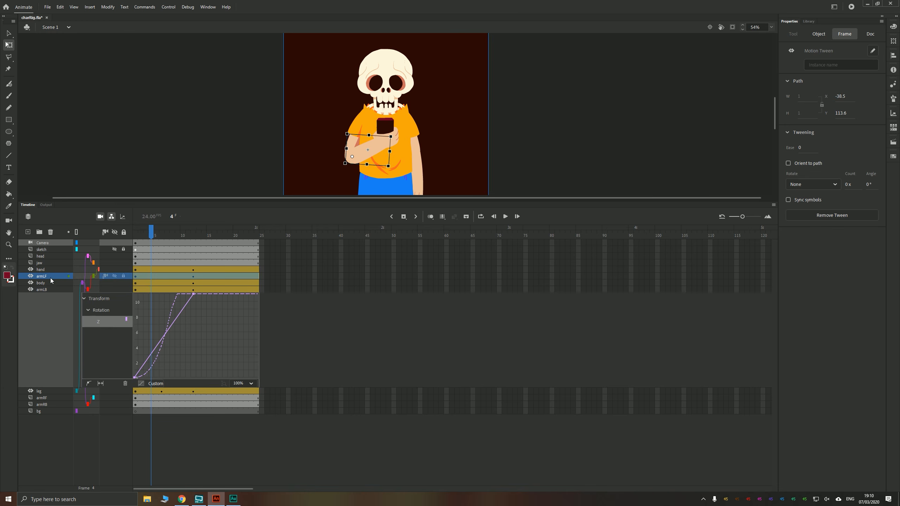
{"action": "double_click", "coordinate": [142, 278]}
{"action": "left_click", "coordinate": [152, 372]}
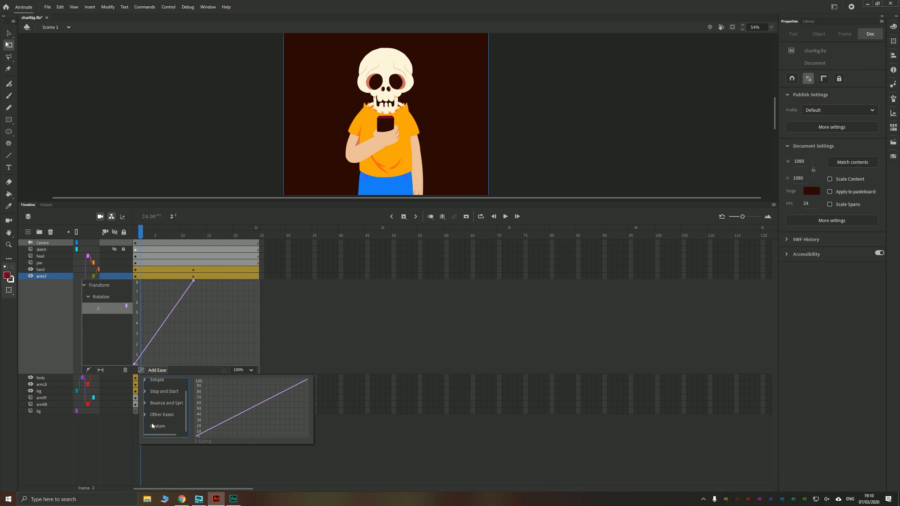
{"action": "left_click", "coordinate": [160, 428]}
{"action": "left_click_drag", "start_coordinate": [153, 232], "coordinate": [130, 241]}
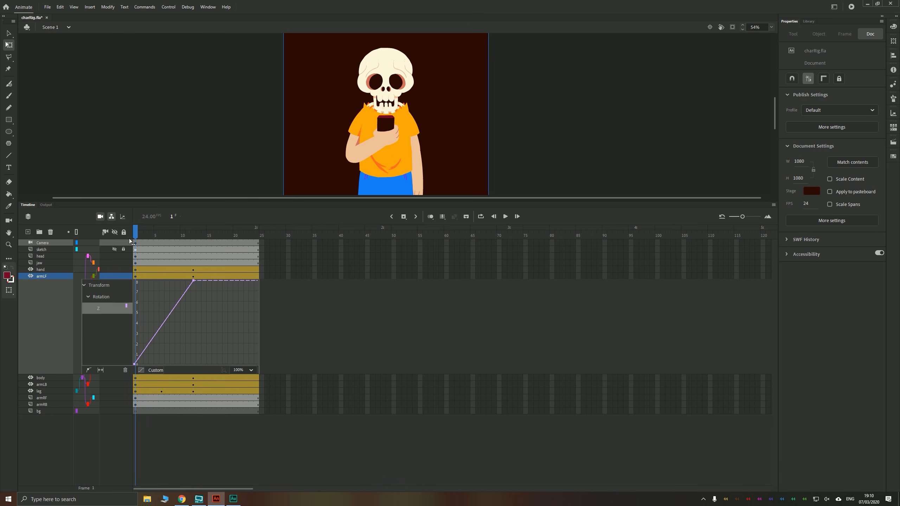
Shape the armLF rotation's Custom ease into an S-curve with a flat start and end and the 50% midpoint moved earlier
{"action": "left_click", "coordinate": [156, 371]}
{"action": "left_click", "coordinate": [250, 409]}
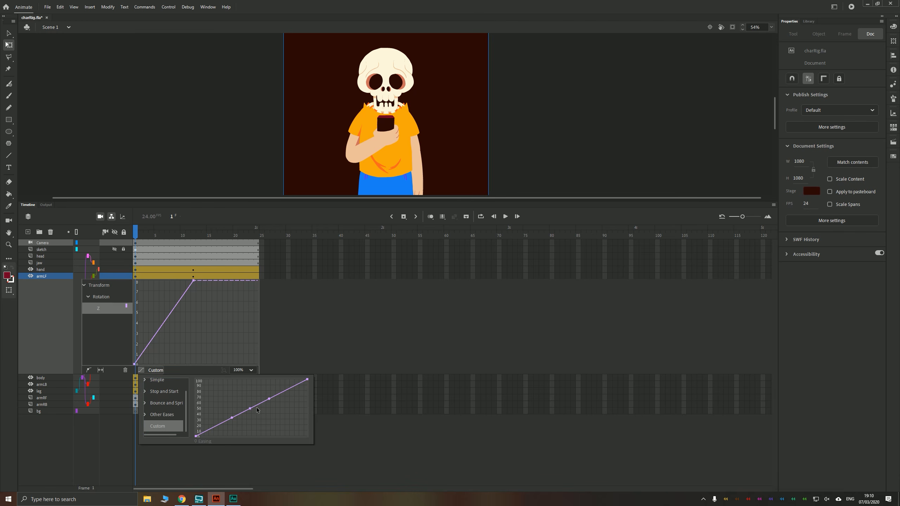
{"action": "left_click_drag", "start_coordinate": [267, 400], "coordinate": [277, 380]}
{"action": "left_click", "coordinate": [307, 379]}
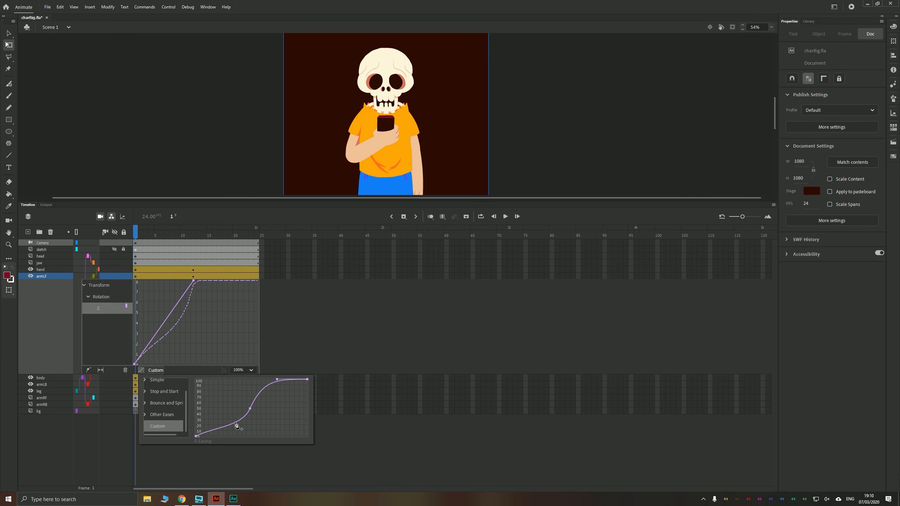
{"action": "left_click", "coordinate": [251, 409]}
{"action": "left_click", "coordinate": [197, 436]}
{"action": "left_click_drag", "start_coordinate": [214, 427], "coordinate": [232, 410]}
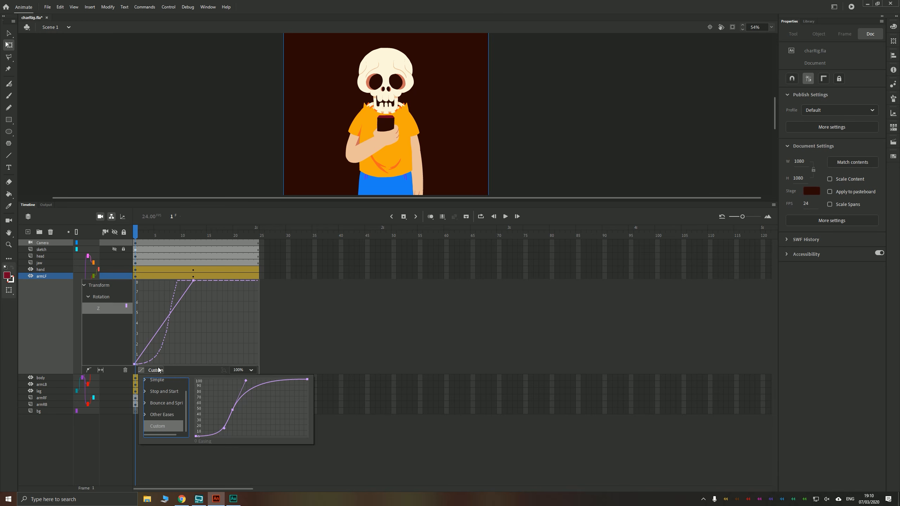
{"action": "double_click", "coordinate": [159, 426]}
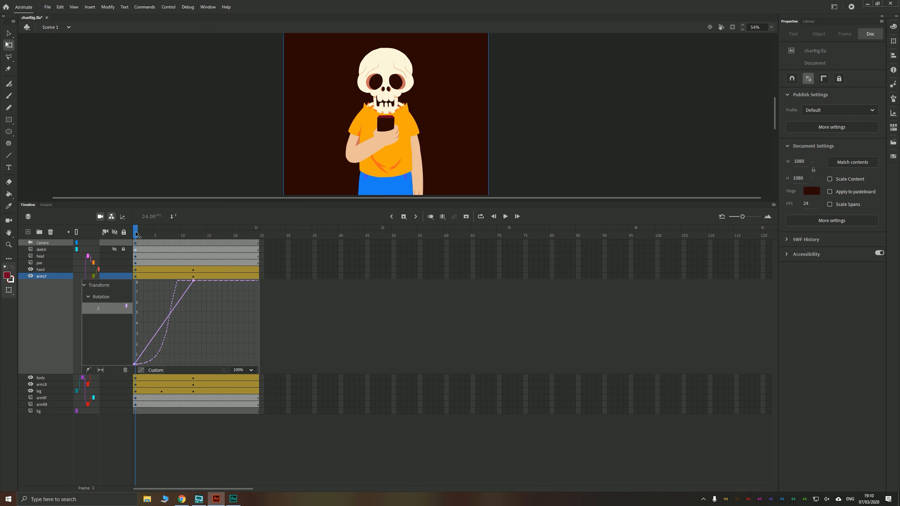
Fit the whole stage in view and play the animation repeatedly from the start to check the arm motion
{"action": "key", "text": "Return"}
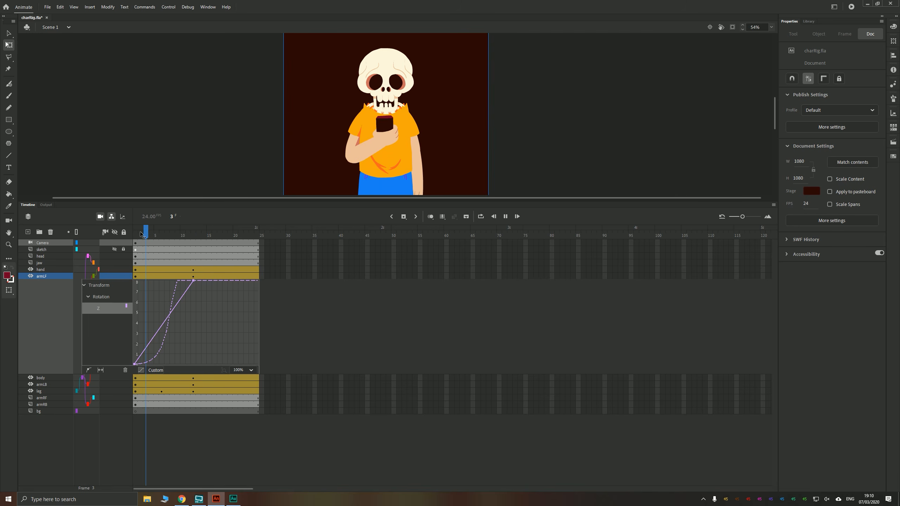
{"action": "left_click", "coordinate": [141, 234]}
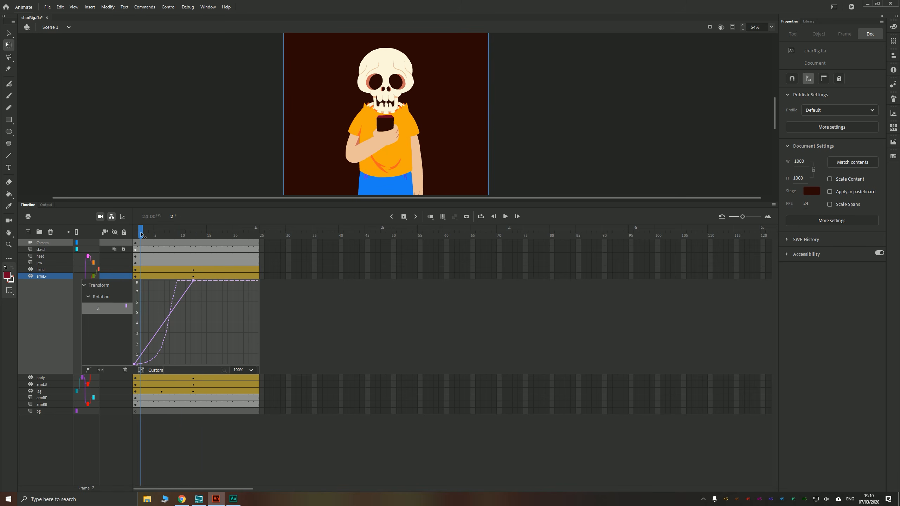
{"action": "key", "text": "Return"}
{"action": "left_click", "coordinate": [141, 237]}
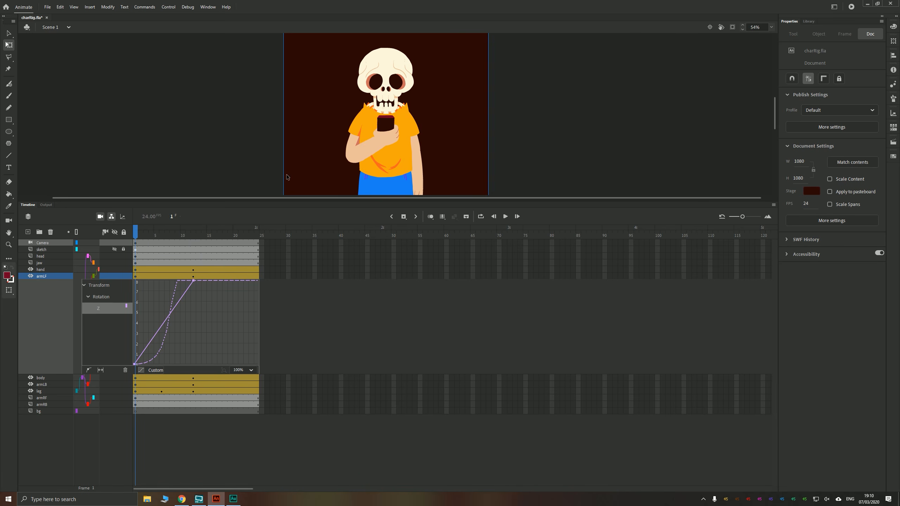
{"action": "key", "text": "ctrl+2"}
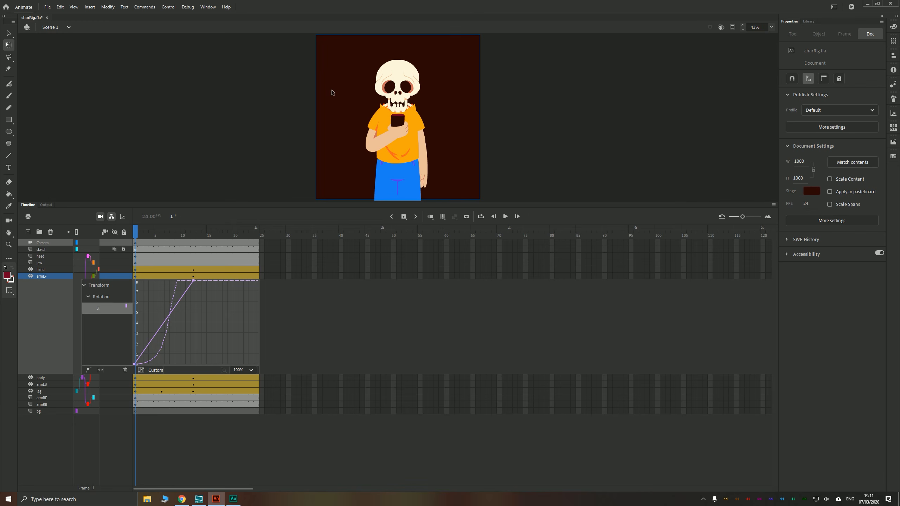
{"action": "key", "text": "Return"}
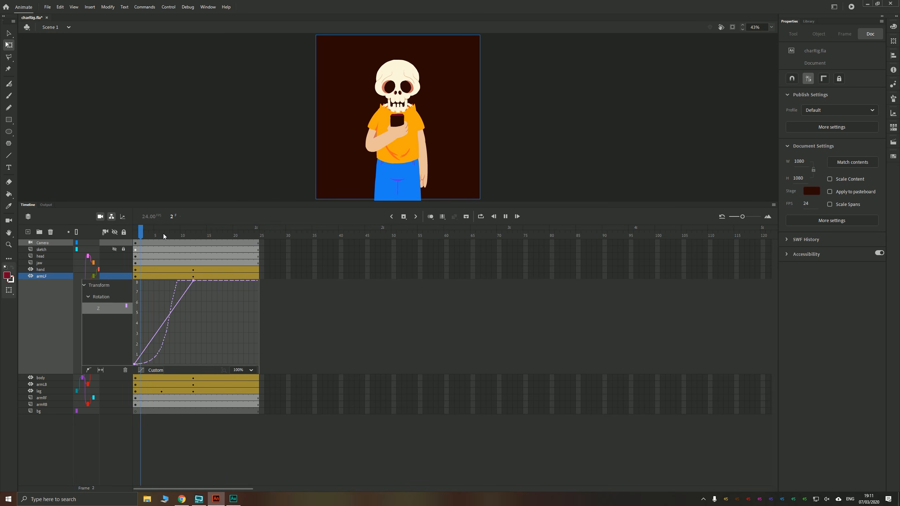
{"action": "left_click", "coordinate": [137, 236]}
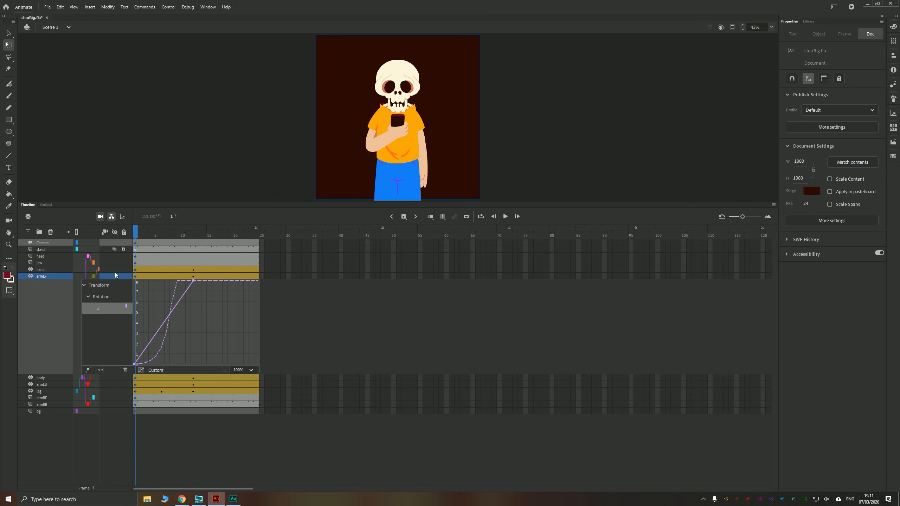
Close the armLF graph, create a motion tween on the armRB layer and rotate the upper arm slightly outward at frame 12
{"action": "double_click", "coordinate": [155, 277]}
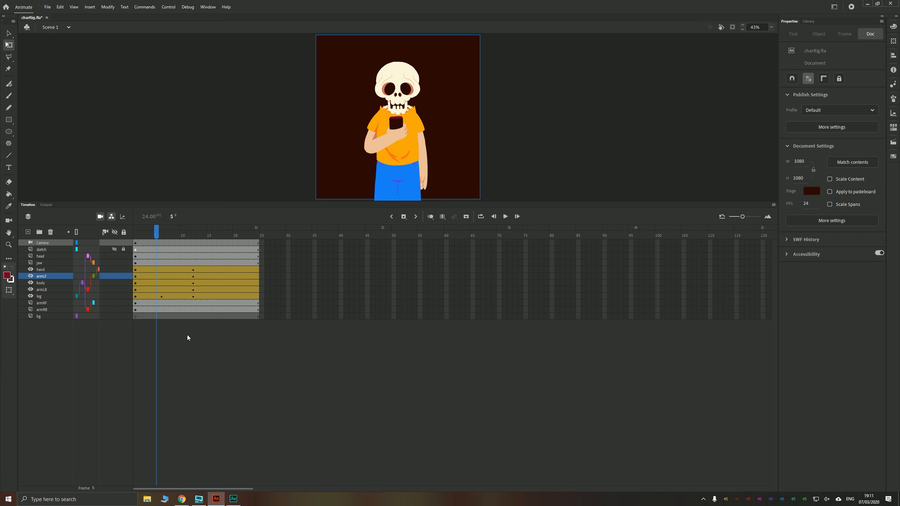
{"action": "left_click", "coordinate": [191, 309]}
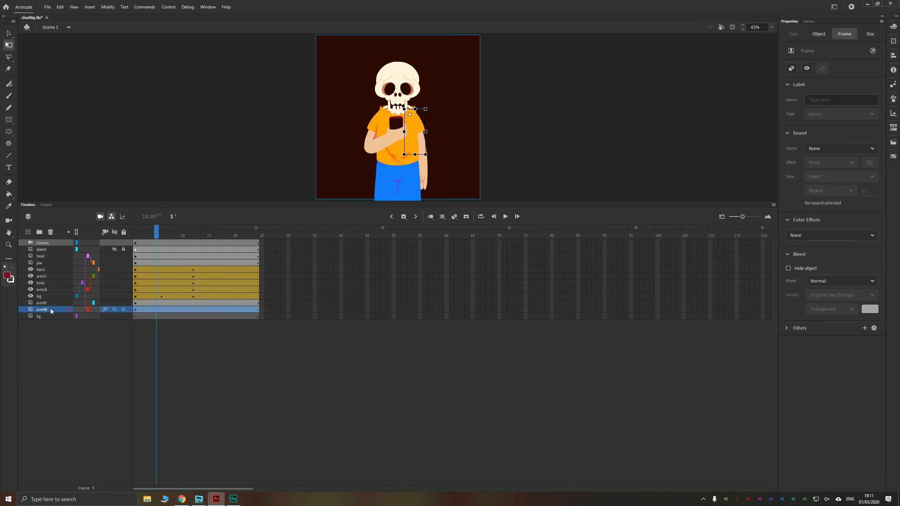
{"action": "right_click", "coordinate": [191, 307]}
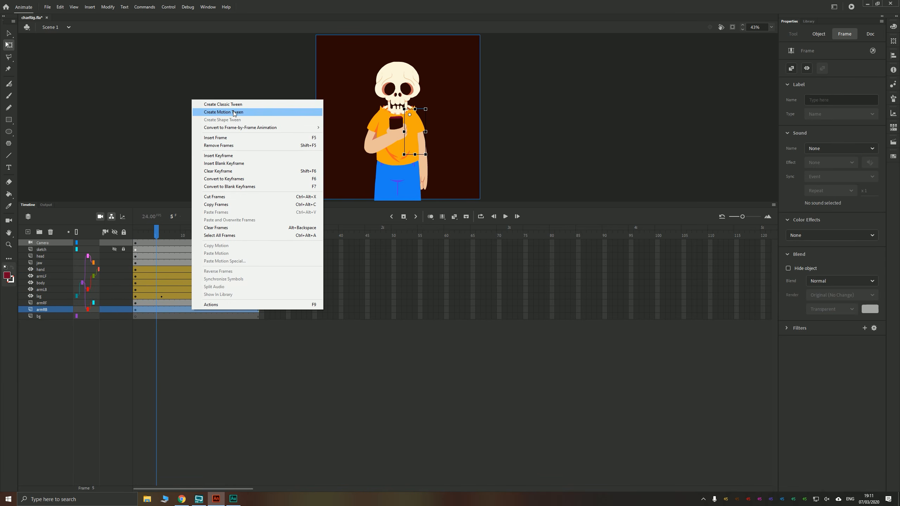
{"action": "left_click", "coordinate": [220, 112]}
{"action": "left_click", "coordinate": [193, 309]}
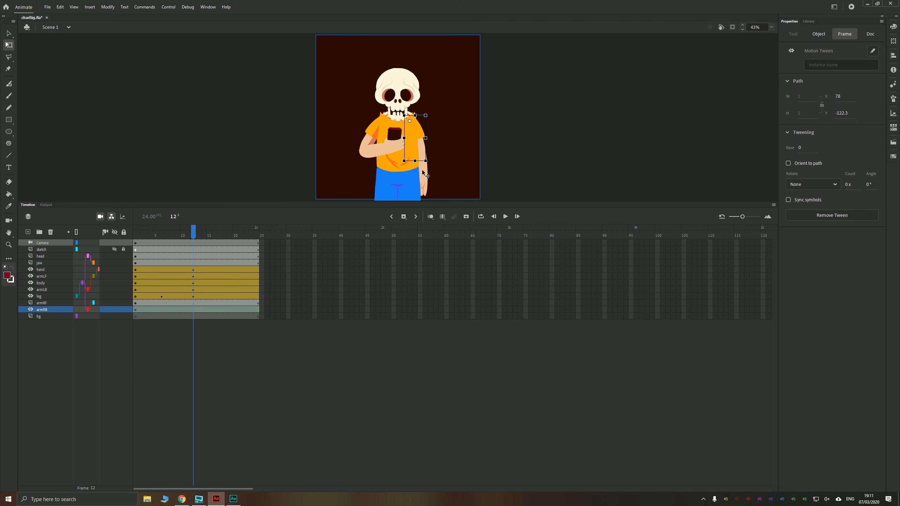
{"action": "left_click_drag", "start_coordinate": [430, 165], "coordinate": [439, 161]}
Create a motion tween on the armRF layer and rotate the forearm inward at frame 12 so it hangs nearly vertical
{"action": "left_click", "coordinate": [436, 176]}
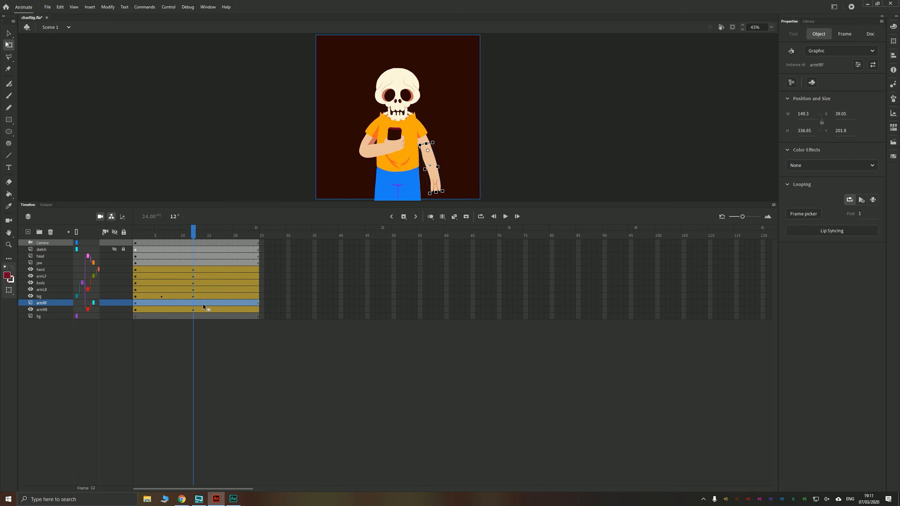
{"action": "right_click", "coordinate": [187, 303]}
{"action": "left_click", "coordinate": [248, 105]}
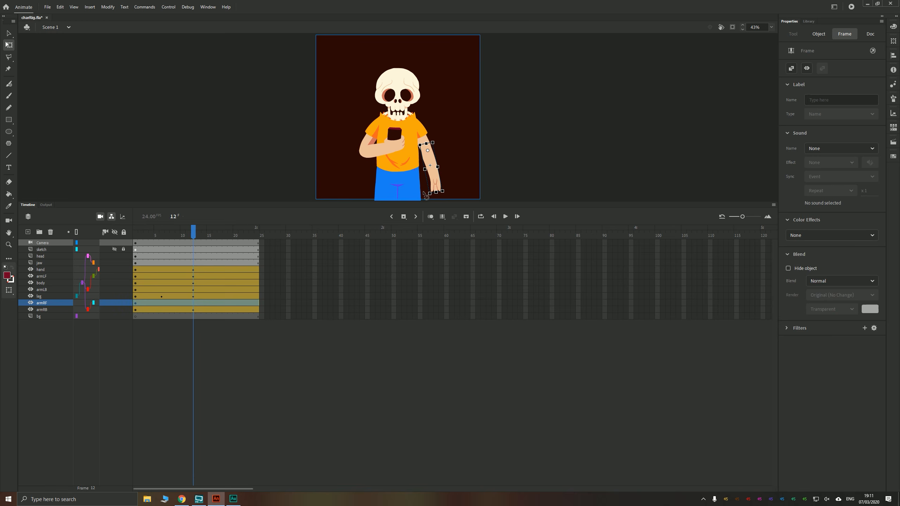
{"action": "left_click_drag", "start_coordinate": [425, 197], "coordinate": [414, 197]}
{"action": "left_click", "coordinate": [553, 143]}
{"action": "left_click", "coordinate": [429, 160]}
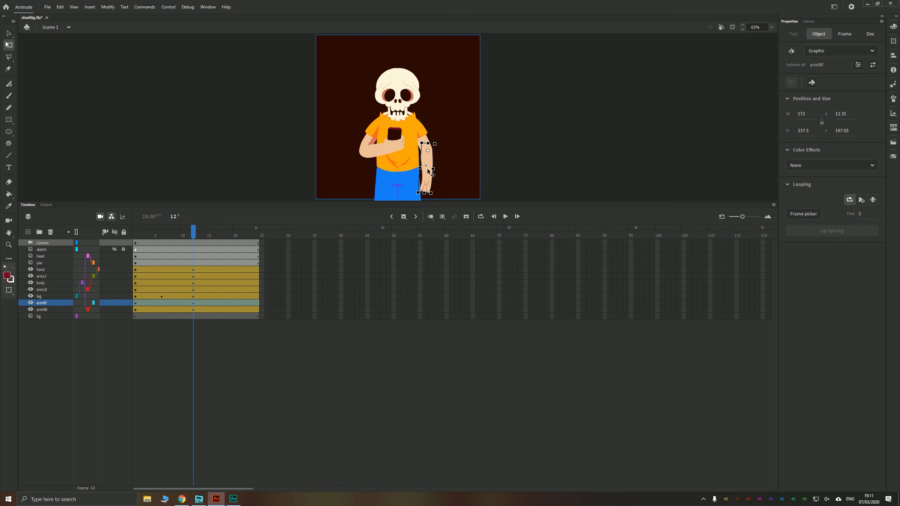
{"action": "left_click", "coordinate": [534, 156]}
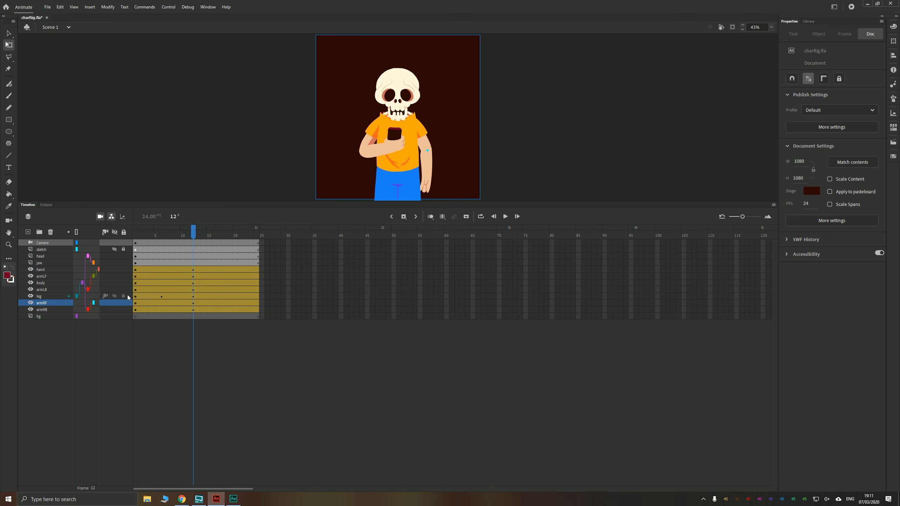
Apply a Custom ease to the Z rotation of the armRF layer's motion tween
{"action": "left_click", "coordinate": [166, 303]}
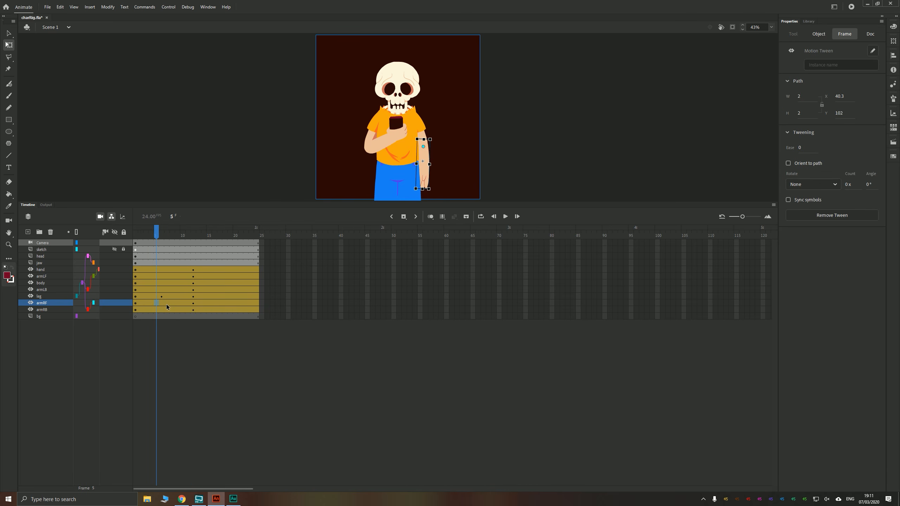
{"action": "double_click", "coordinate": [163, 304]}
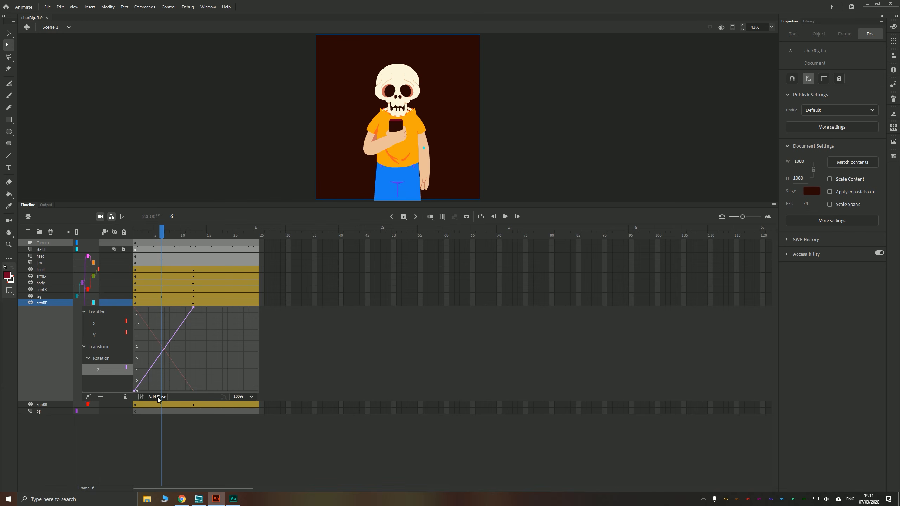
{"action": "left_click", "coordinate": [157, 397]}
{"action": "double_click", "coordinate": [157, 453]}
{"action": "left_click", "coordinate": [152, 396]}
Shape the armRF rotation's Custom ease into an S-curve with the 50% midpoint moved earlier, and play the animation from frame 1
{"action": "left_click", "coordinate": [252, 434]}
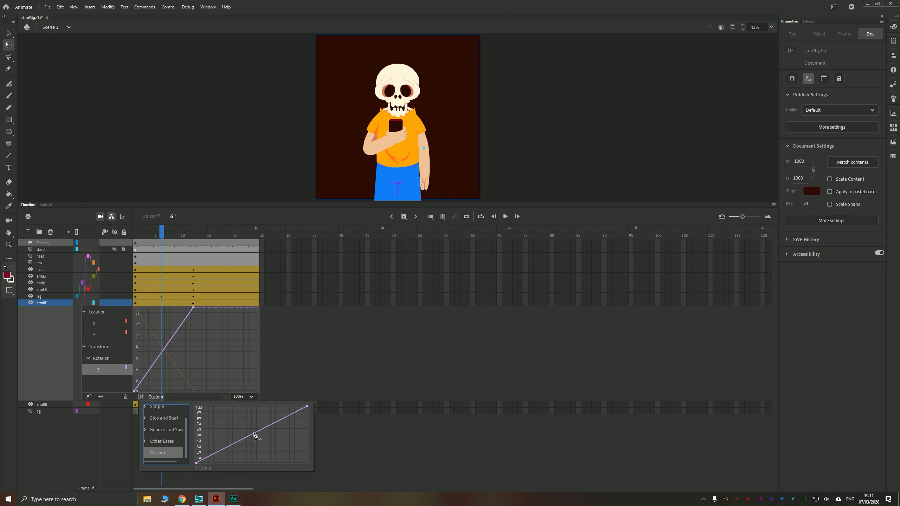
{"action": "left_click_drag", "start_coordinate": [270, 424], "coordinate": [273, 406]}
{"action": "left_click", "coordinate": [308, 407]}
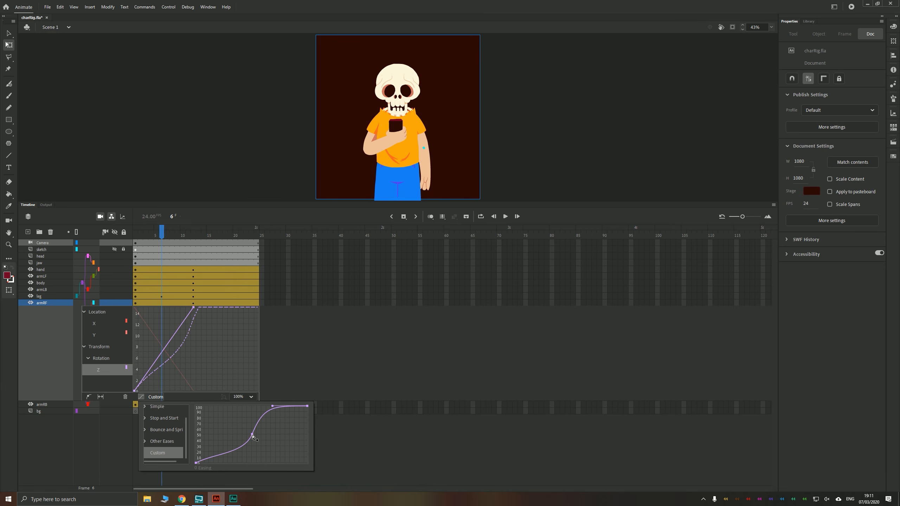
{"action": "left_click_drag", "start_coordinate": [253, 434], "coordinate": [235, 434]}
{"action": "left_click_drag", "start_coordinate": [197, 463], "coordinate": [218, 462]}
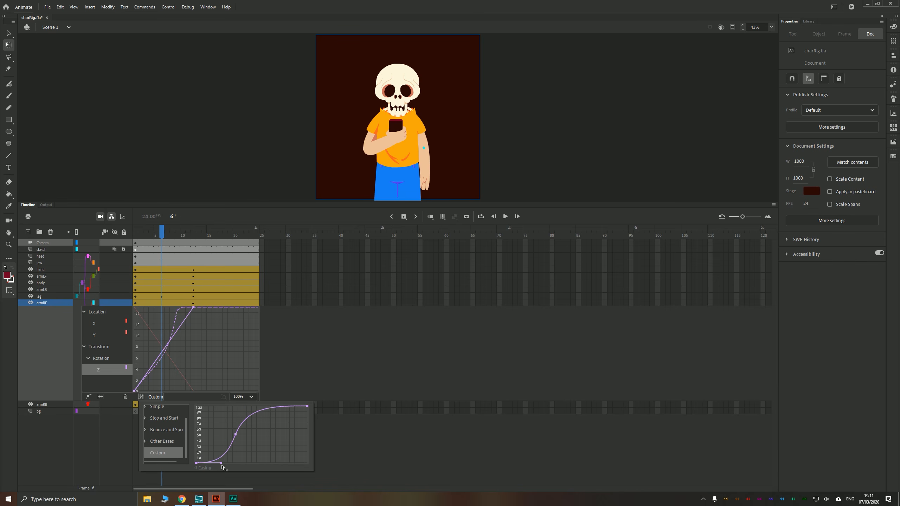
{"action": "left_click", "coordinate": [233, 435]}
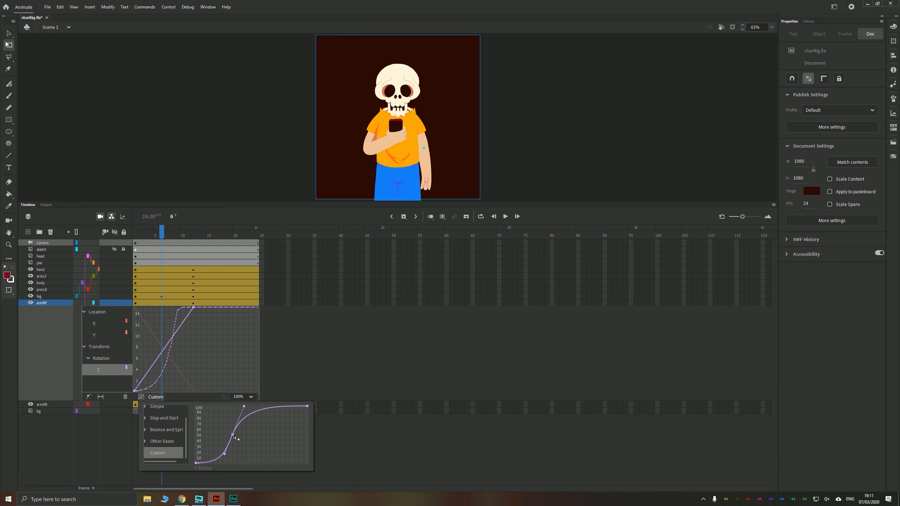
{"action": "left_click_drag", "start_coordinate": [234, 435], "coordinate": [235, 435]}
{"action": "left_click", "coordinate": [138, 237]}
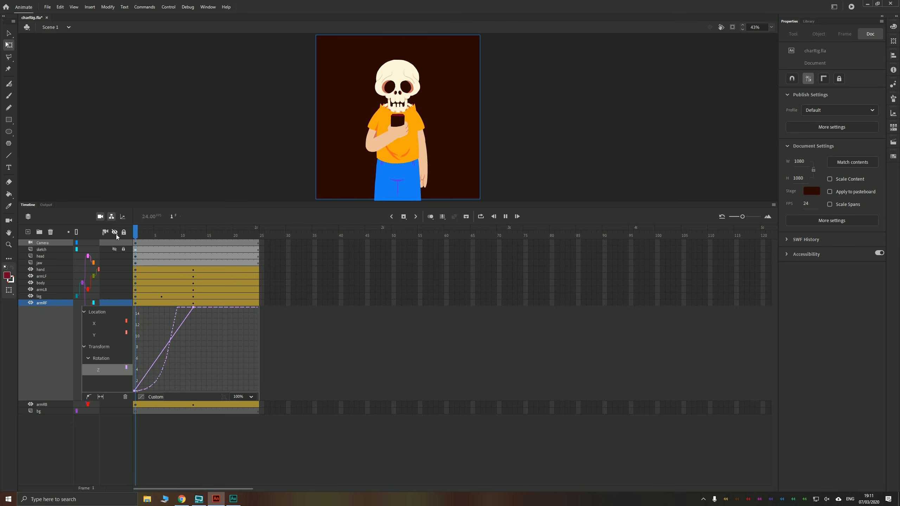
Play the animation, return to frame 1 and close the armRF tween graph
{"action": "key", "text": "Return"}
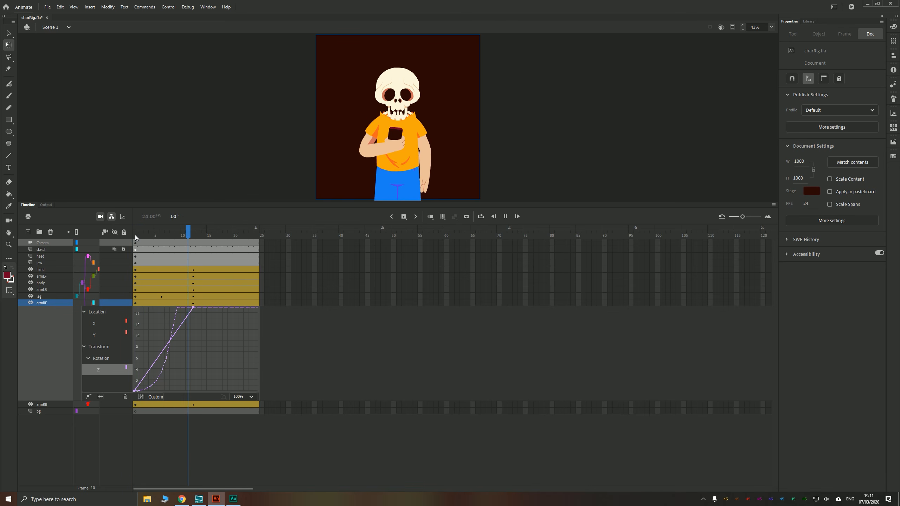
{"action": "left_click", "coordinate": [136, 236]}
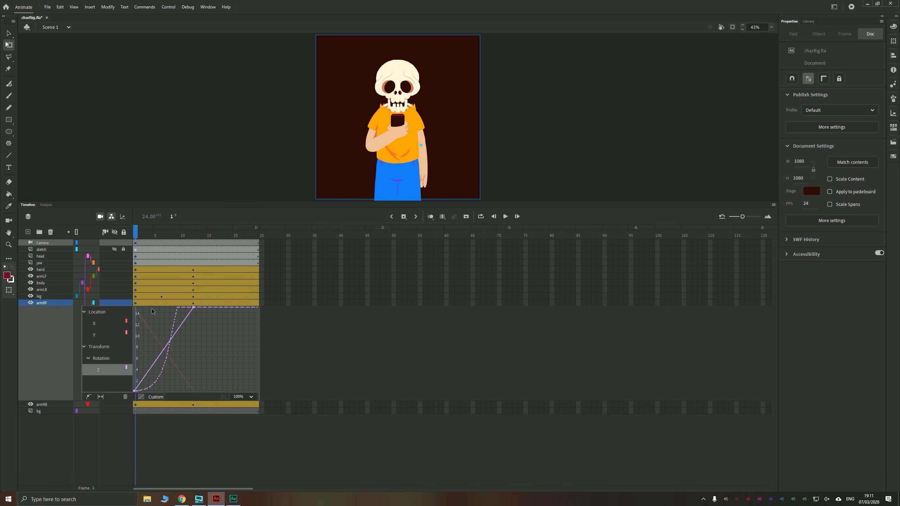
{"action": "left_click", "coordinate": [161, 303]}
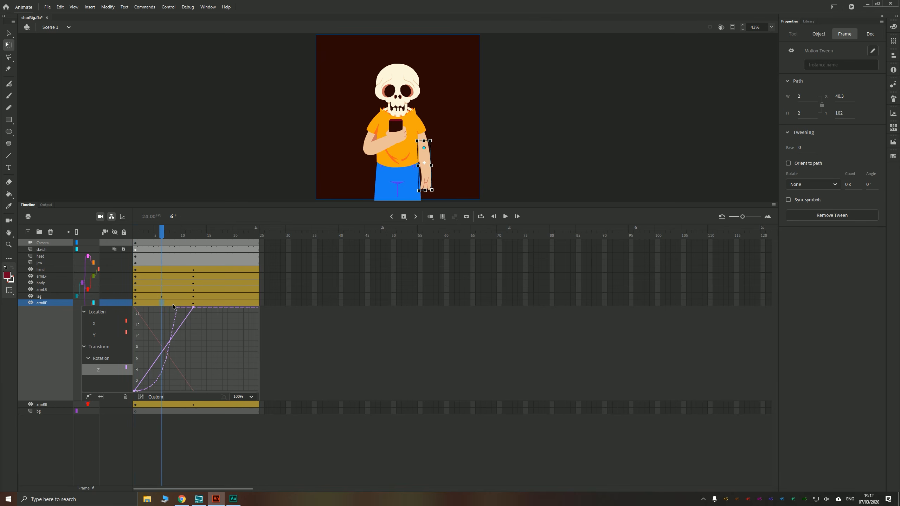
{"action": "double_click", "coordinate": [161, 304]}
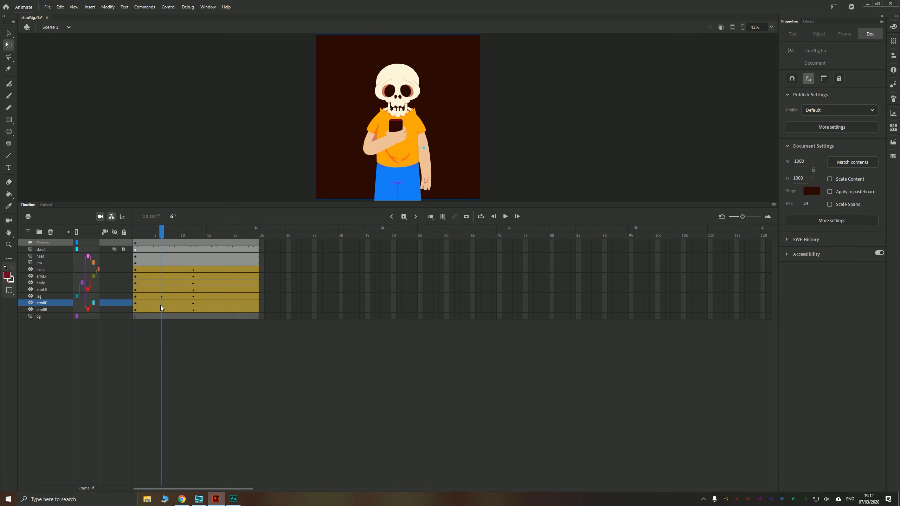
Open the armRB layer's tween graph and apply a Custom ease to its Z rotation
{"action": "left_click", "coordinate": [161, 309]}
{"action": "left_click", "coordinate": [161, 302]}
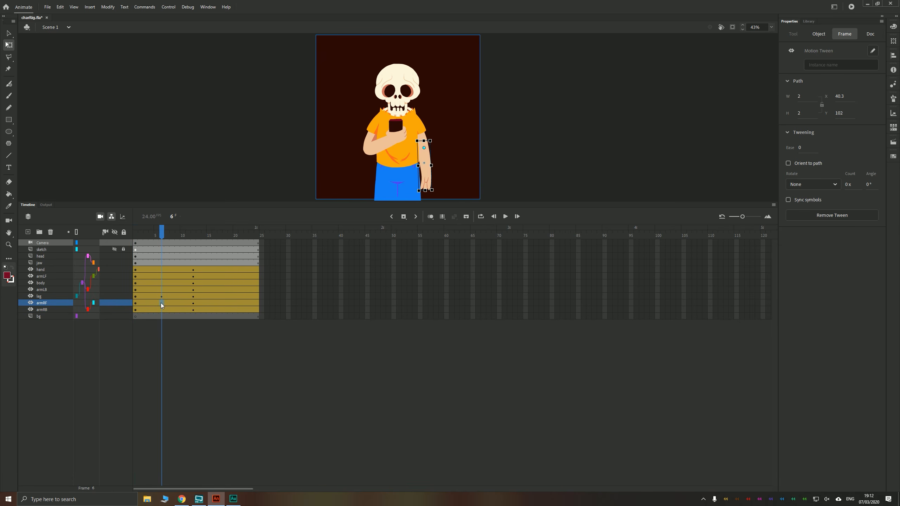
{"action": "double_click", "coordinate": [161, 303]}
{"action": "double_click", "coordinate": [162, 303]}
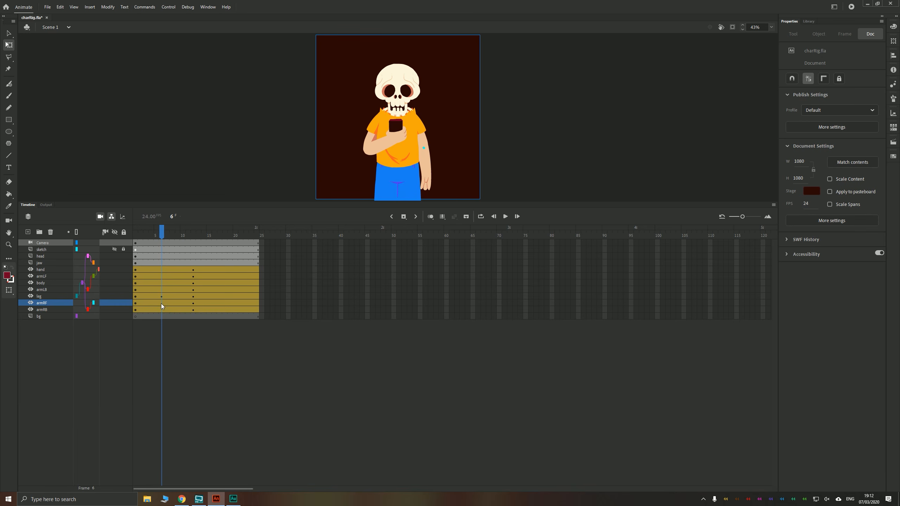
{"action": "left_click", "coordinate": [161, 310]}
{"action": "double_click", "coordinate": [161, 310]}
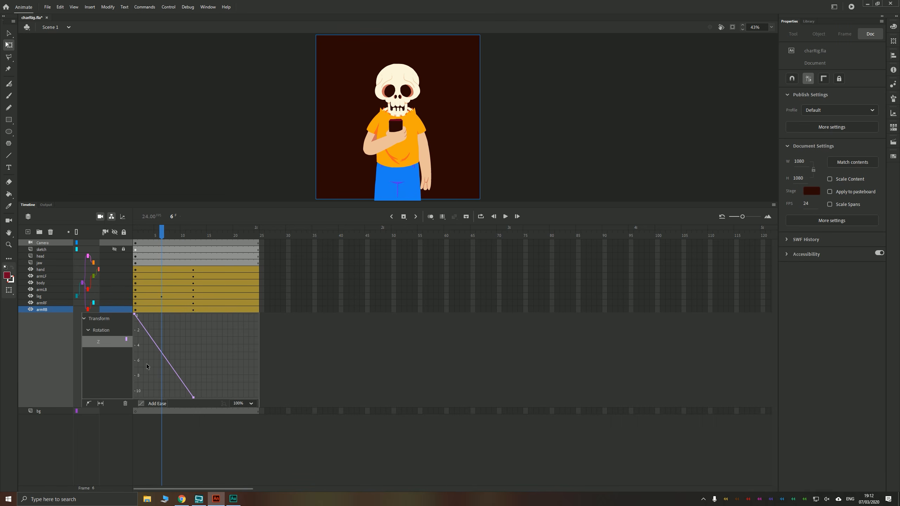
{"action": "left_click", "coordinate": [150, 403]}
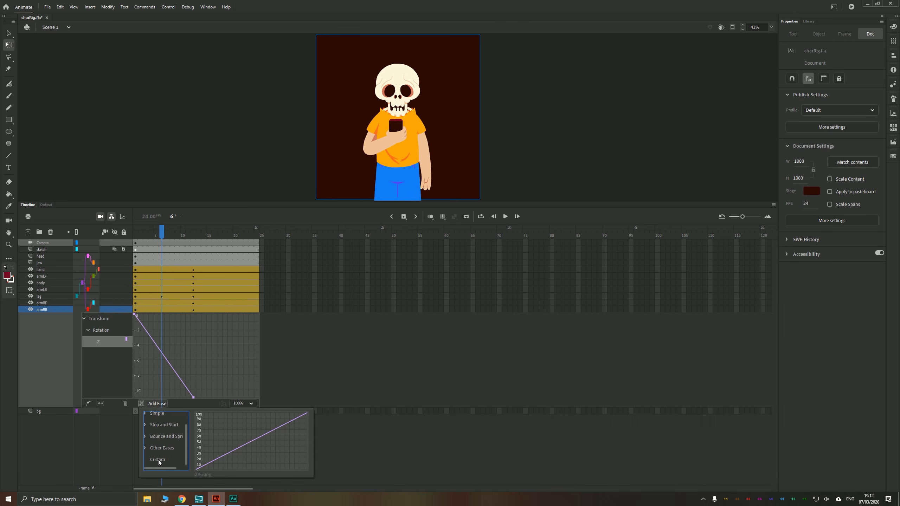
{"action": "left_click", "coordinate": [159, 460]}
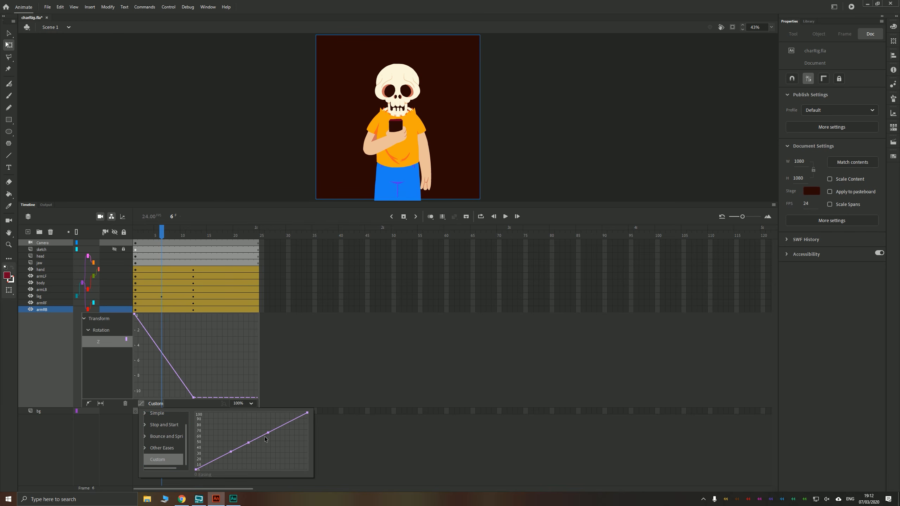
Shape the armRB rotation's Custom ease into an S-curve with the 50% midpoint moved earlier, and play the animation from frame 1
{"action": "left_click_drag", "start_coordinate": [267, 433], "coordinate": [280, 412]}
{"action": "left_click", "coordinate": [307, 413]}
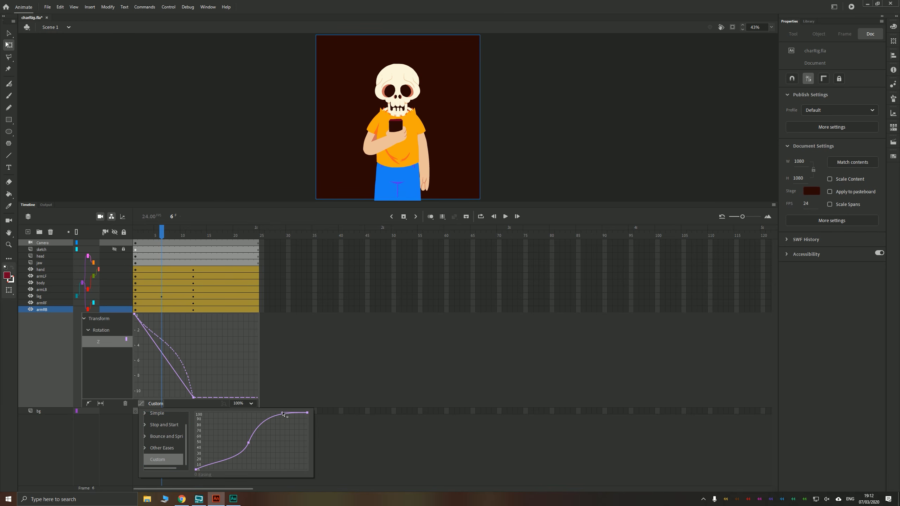
{"action": "left_click", "coordinate": [249, 443]}
{"action": "left_click", "coordinate": [196, 470]}
{"action": "left_click_drag", "start_coordinate": [216, 465], "coordinate": [220, 474]}
{"action": "left_click_drag", "start_coordinate": [249, 443], "coordinate": [235, 444]}
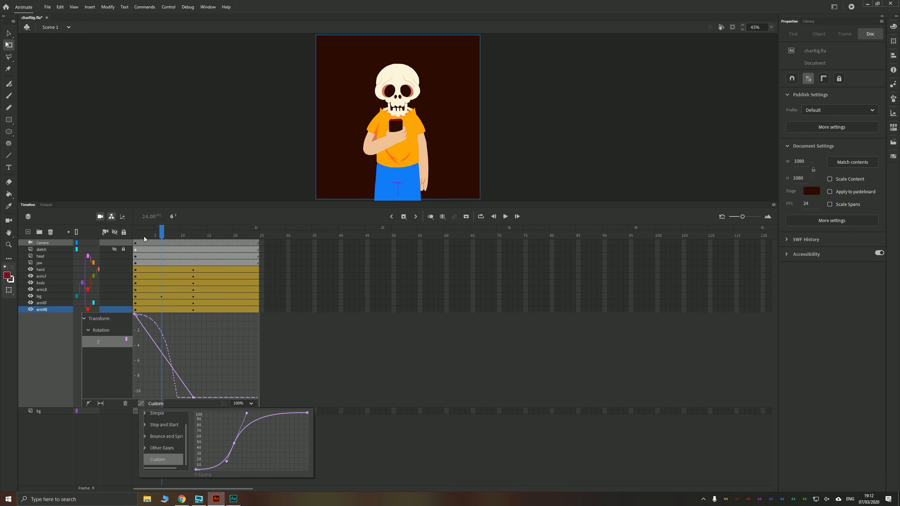
{"action": "left_click", "coordinate": [134, 236]}
{"action": "key", "text": "Return"}
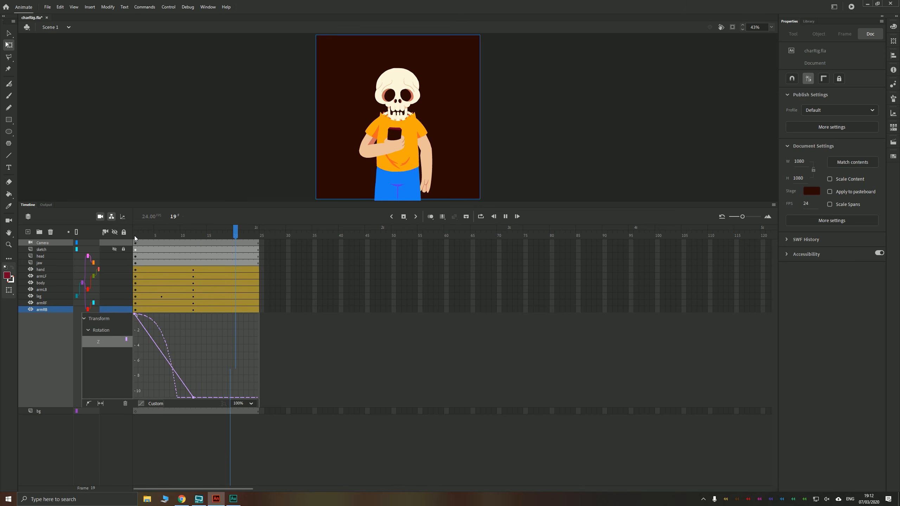
{"action": "left_click", "coordinate": [135, 235]}
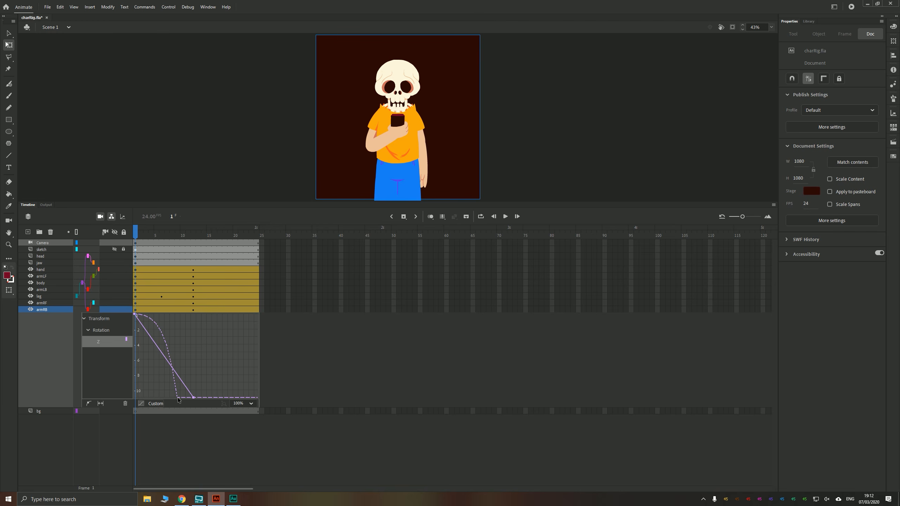
Lower the end handle of the armRB Custom ease slightly, move its midpoint a little later and replay the animation
{"action": "left_click", "coordinate": [155, 404]}
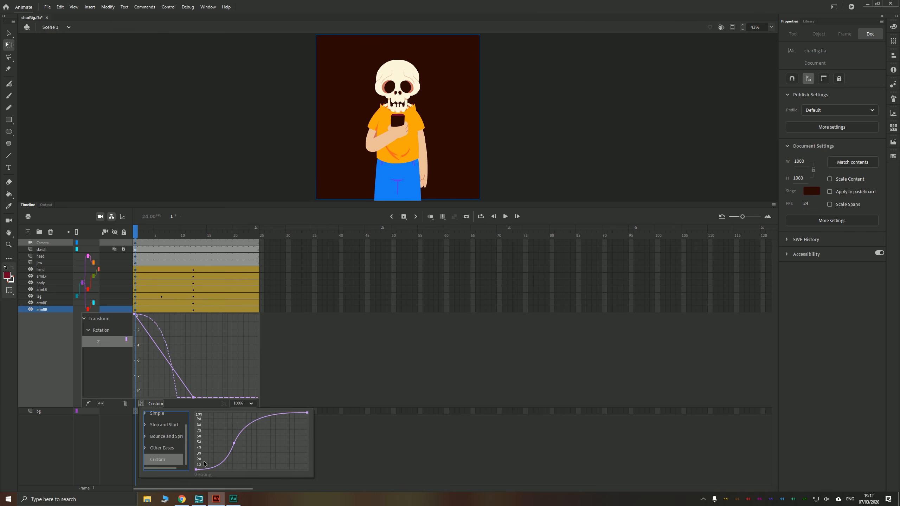
{"action": "left_click", "coordinate": [307, 412]}
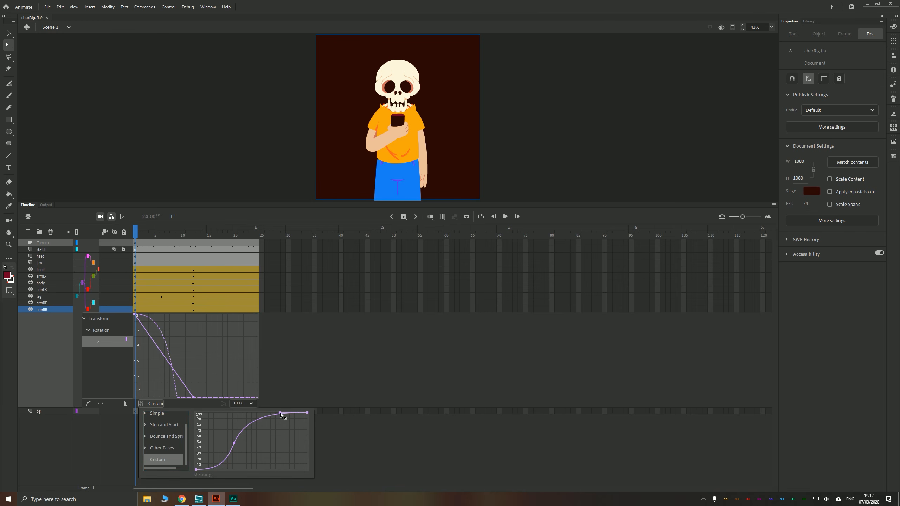
{"action": "left_click_drag", "start_coordinate": [281, 414], "coordinate": [282, 417]}
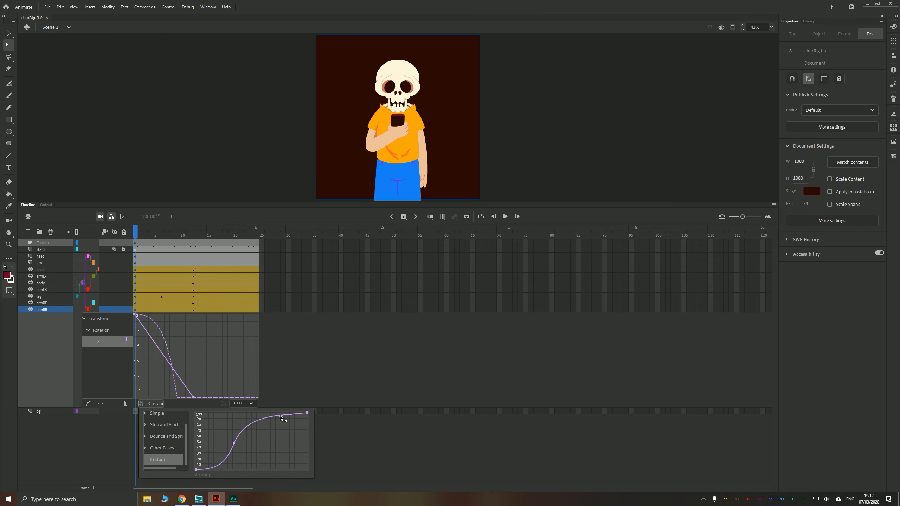
{"action": "left_click", "coordinate": [234, 444]}
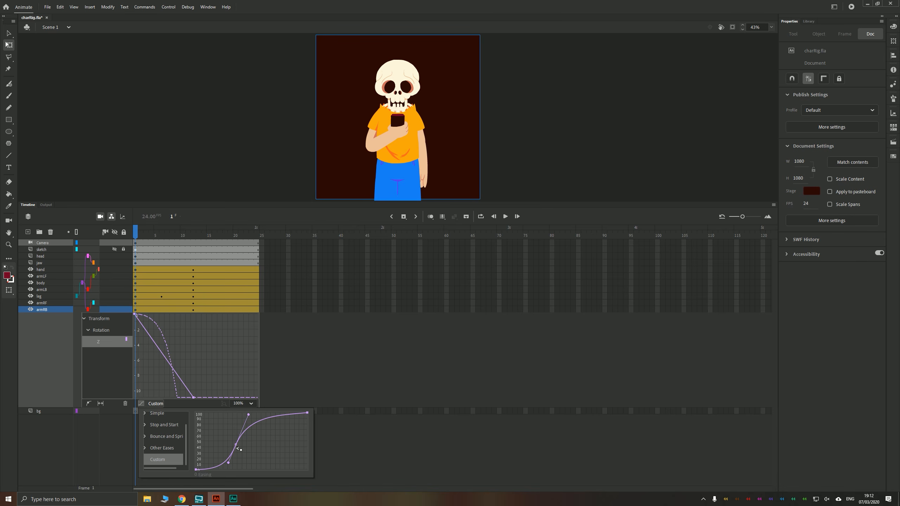
{"action": "left_click", "coordinate": [162, 460]}
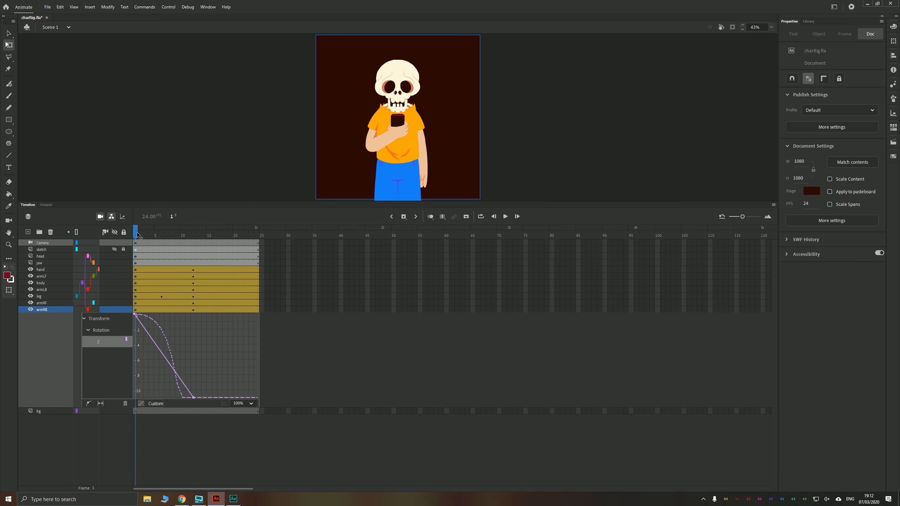
{"action": "key", "text": "Return"}
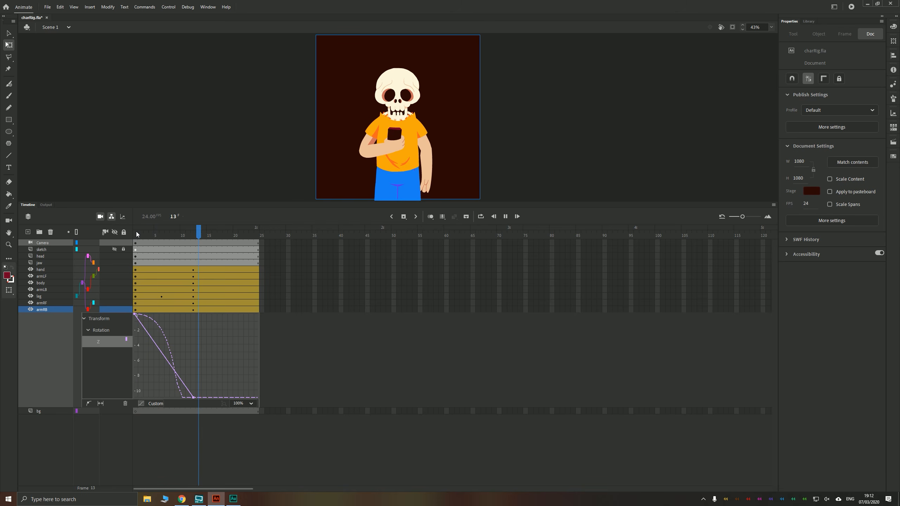
{"action": "left_click", "coordinate": [141, 233]}
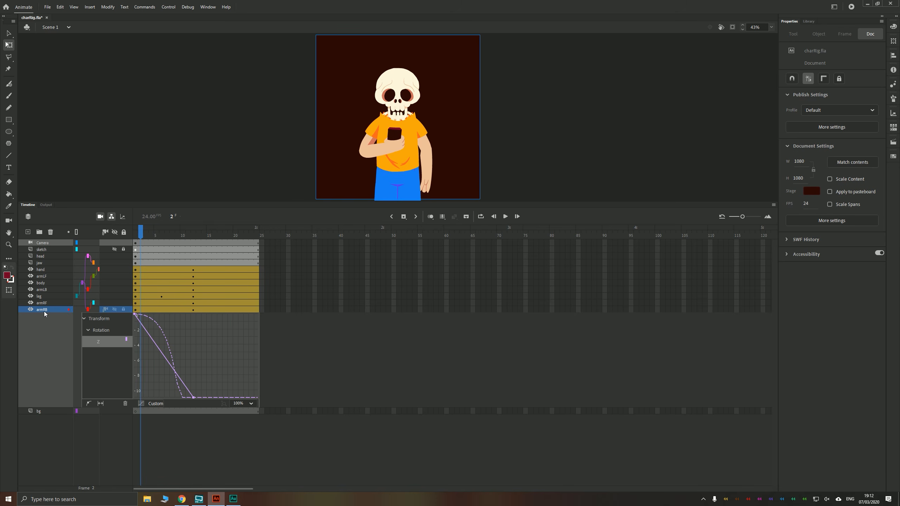
Give the armRF rotation's Custom ease the same slightly lowered end handle and later midpoint, and replay the animation
{"action": "left_click", "coordinate": [147, 305]}
{"action": "left_click", "coordinate": [150, 397]}
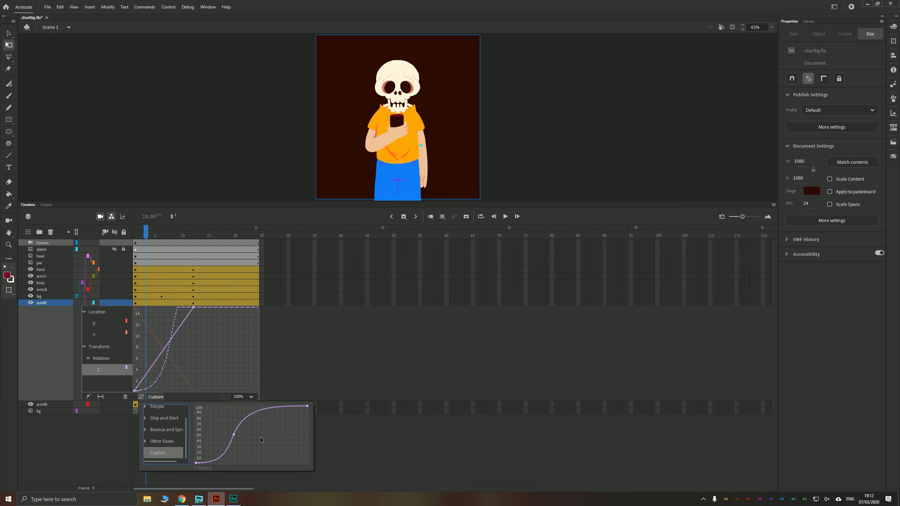
{"action": "left_click_drag", "start_coordinate": [307, 408], "coordinate": [273, 412]}
{"action": "left_click_drag", "start_coordinate": [234, 434], "coordinate": [239, 435]}
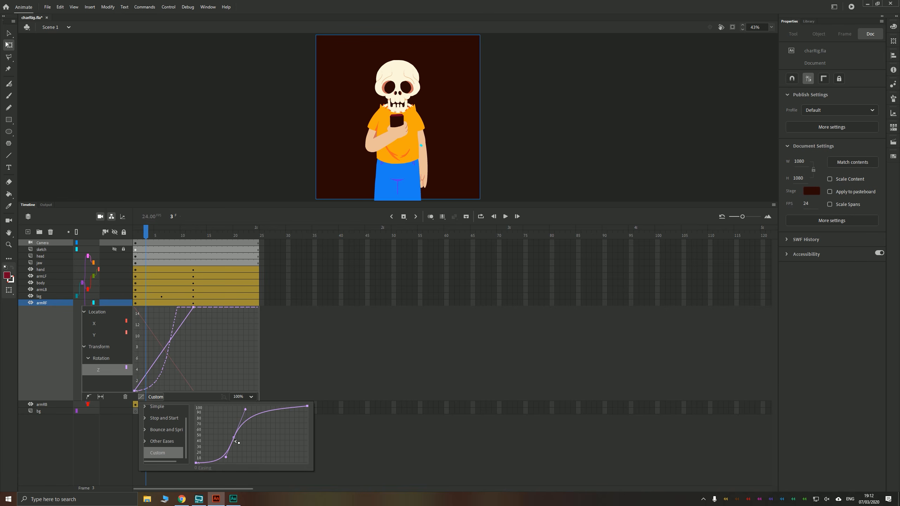
{"action": "double_click", "coordinate": [159, 454]}
{"action": "key", "text": "Return"}
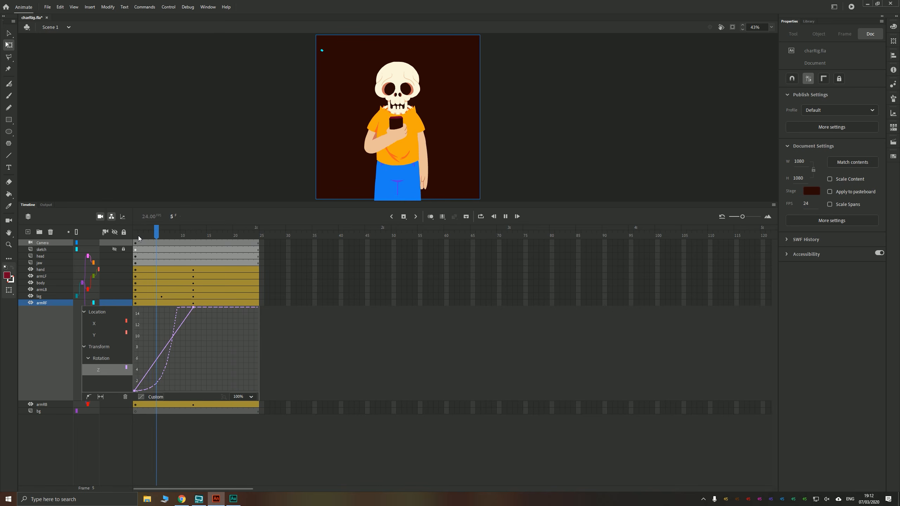
{"action": "left_click", "coordinate": [142, 235]}
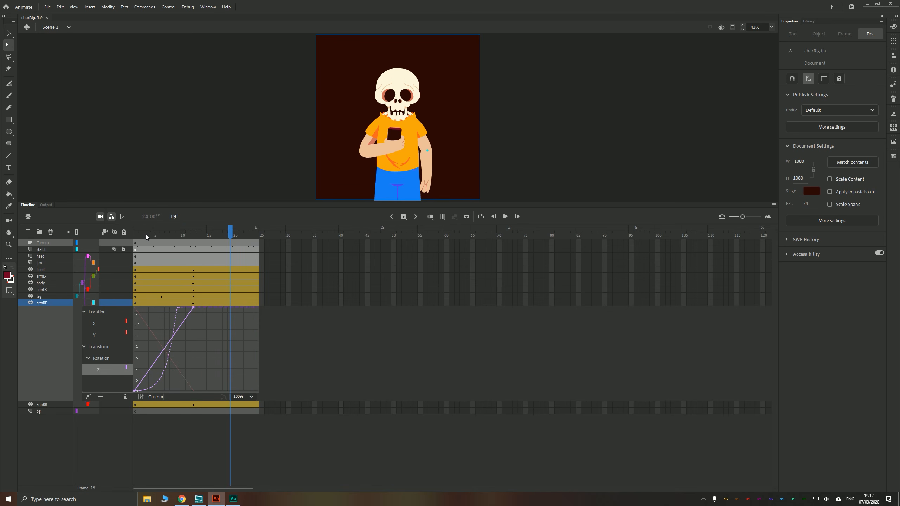
{"action": "key", "text": "period"}
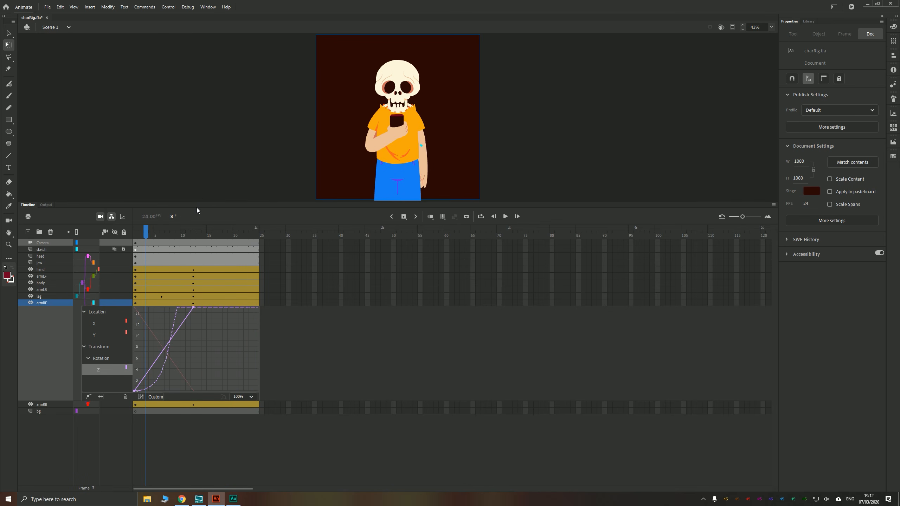
Close the armRF tween graph and scrub through the animation, ending back at frame 1
{"action": "double_click", "coordinate": [151, 303]}
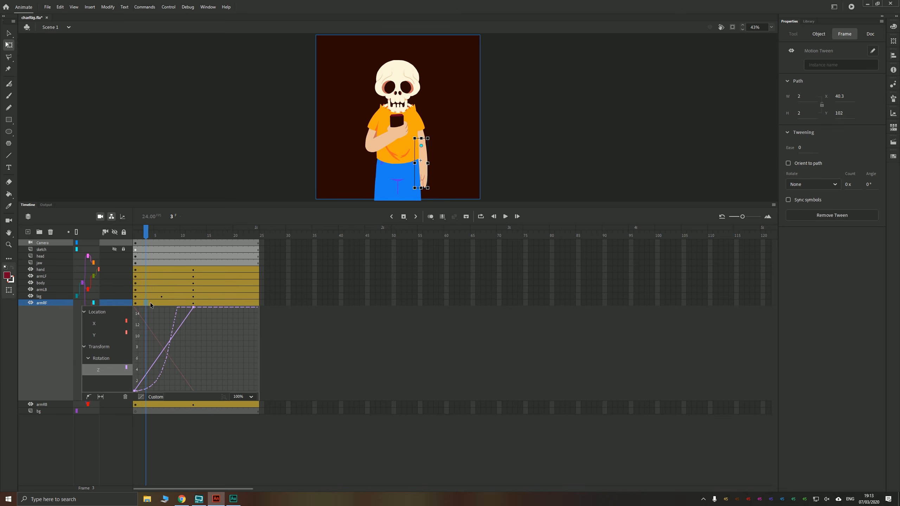
{"action": "left_click_drag", "start_coordinate": [152, 235], "coordinate": [130, 237]}
{"action": "key", "text": "Return"}
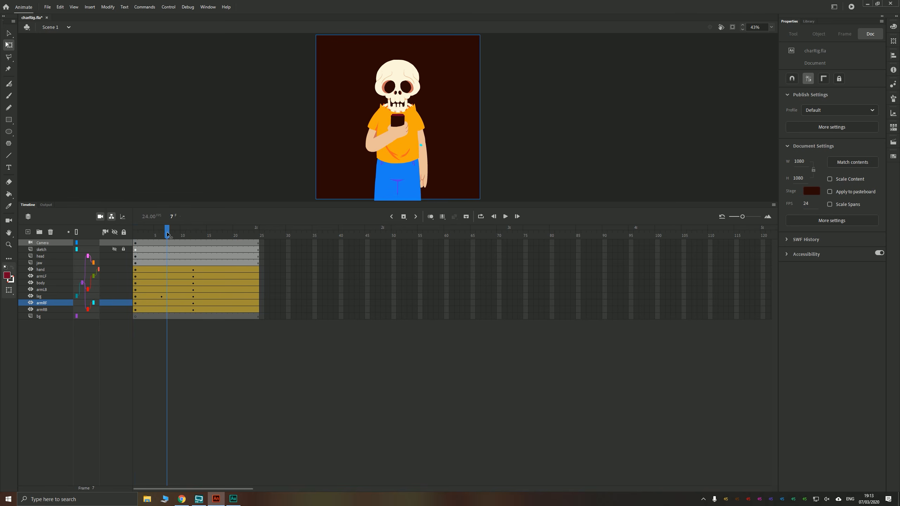
{"action": "left_click", "coordinate": [220, 234]}
{"action": "left_click_drag", "start_coordinate": [220, 234], "coordinate": [129, 249]}
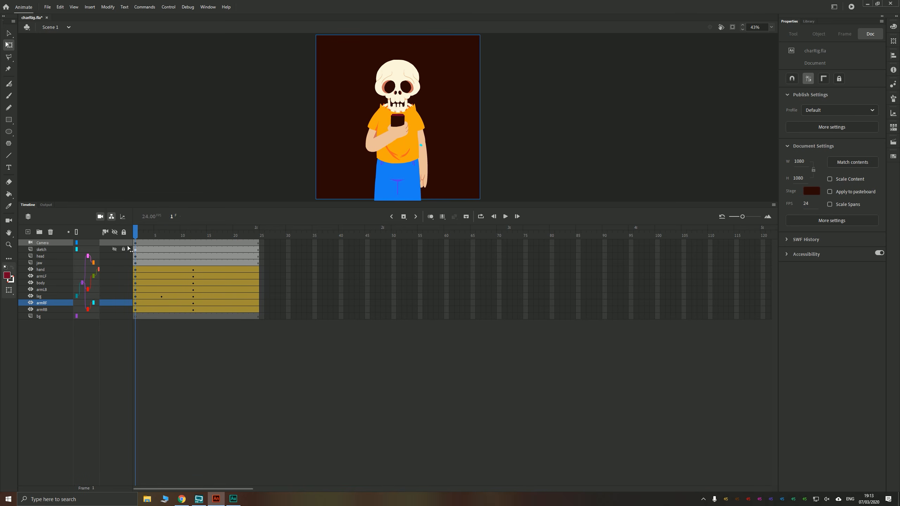
Select the skull on the head layer at frame 3 and open its Frame Picker
{"action": "left_click", "coordinate": [47, 255]}
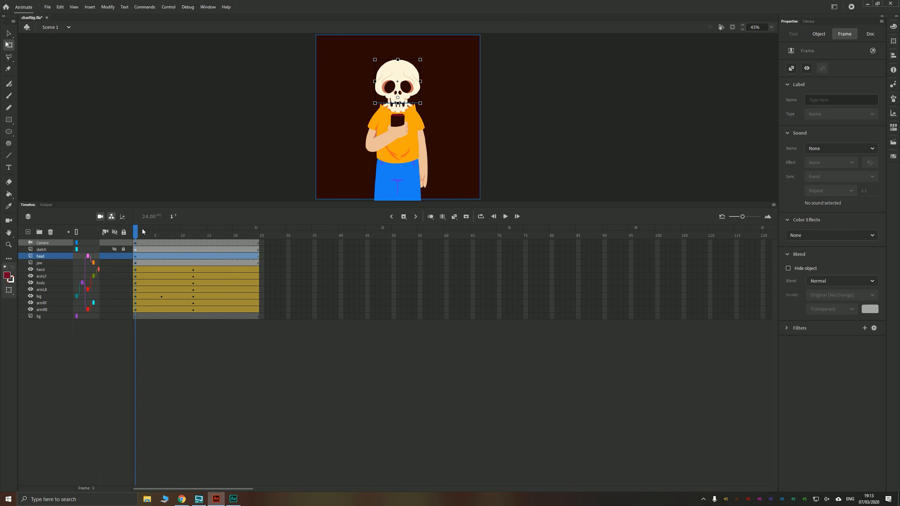
{"action": "mouse_move", "coordinate": [135, 240]}
{"action": "left_mouse_down"}
{"action": "mouse_move", "coordinate": [162, 237]}
{"action": "mouse_move", "coordinate": [146, 237]}
{"action": "left_mouse_up"}
{"action": "left_click", "coordinate": [565, 151]}
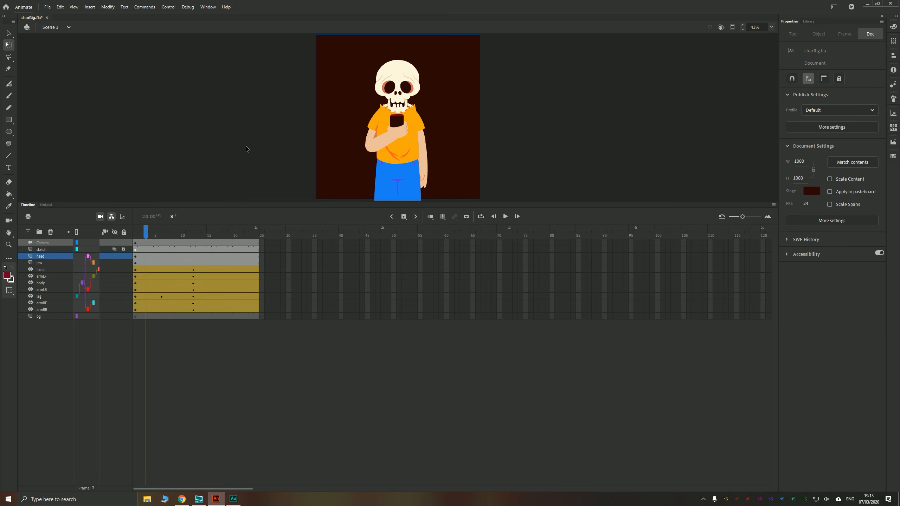
{"action": "left_click", "coordinate": [395, 82]}
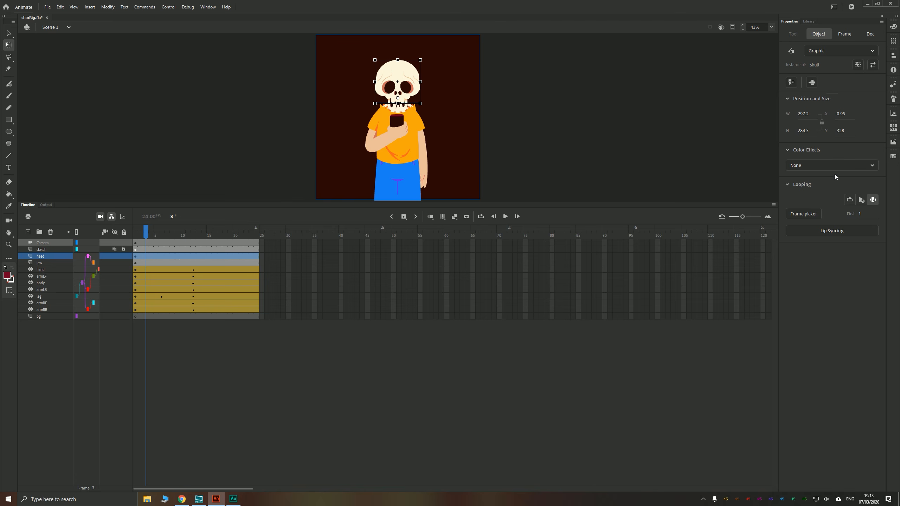
{"action": "left_click", "coordinate": [803, 214]}
Create a head keyframe at frame 3 by trying skull poses 2 and 3 in the Frame Picker, and set it to pose 1
{"action": "left_click", "coordinate": [836, 154]}
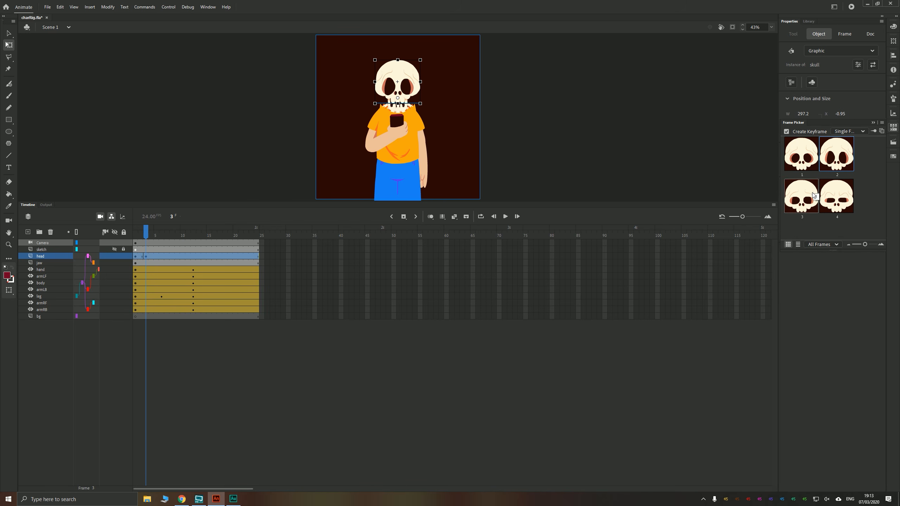
{"action": "left_click", "coordinate": [805, 195]}
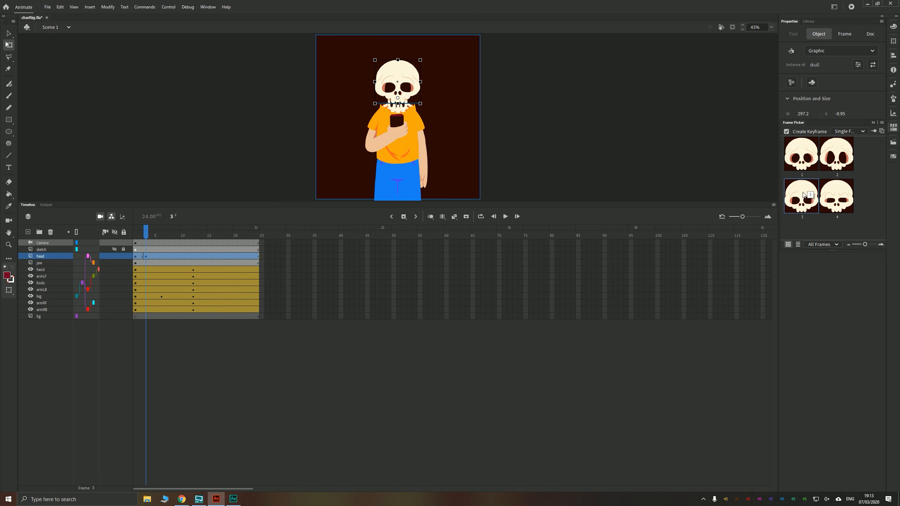
{"action": "left_click", "coordinate": [799, 155]}
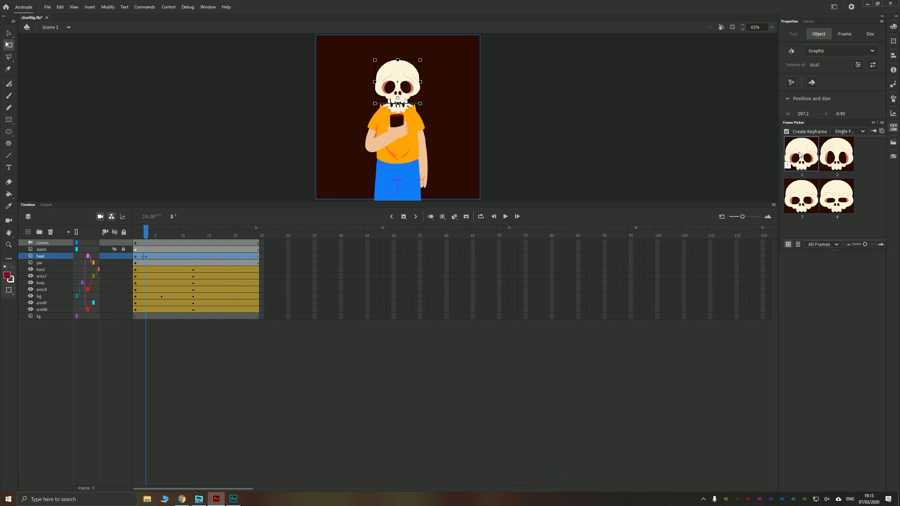
{"action": "left_click", "coordinate": [138, 257]}
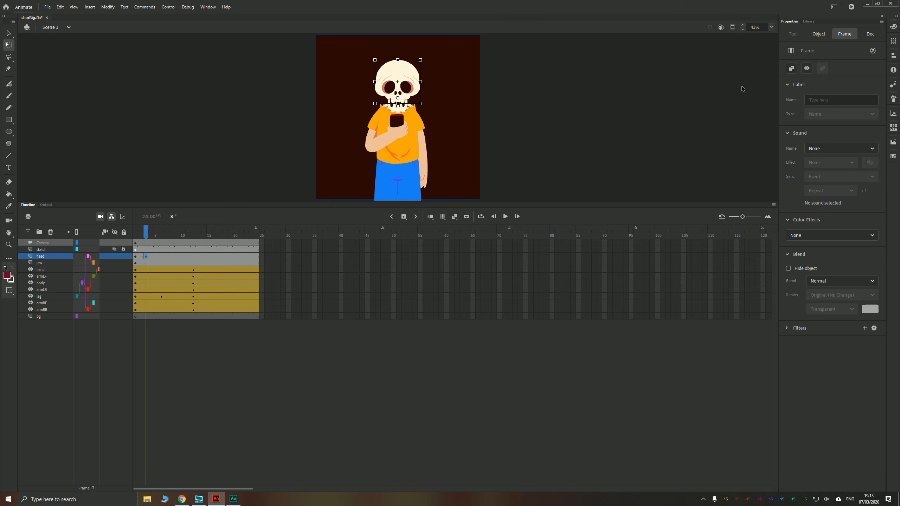
Open the Frame Picker for the skull at frame 3 and place it over the empty area beside the stage
{"action": "left_click", "coordinate": [818, 34]}
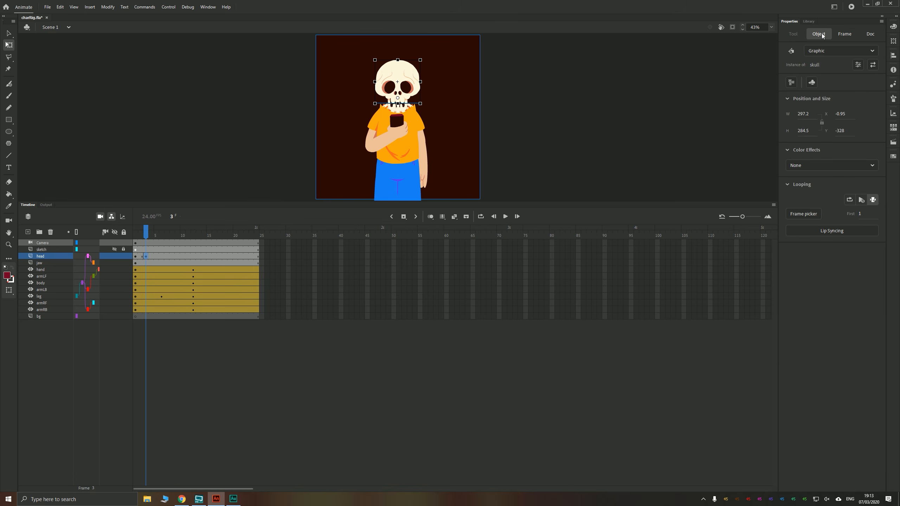
{"action": "left_click", "coordinate": [810, 213]}
{"action": "left_click_drag", "start_coordinate": [826, 121], "coordinate": [674, 60]}
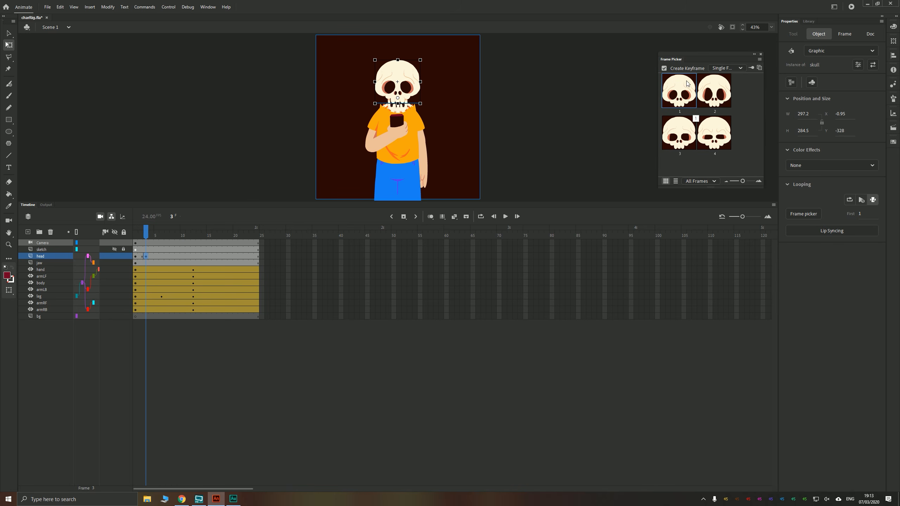
Add keyframes on the head layer at frames 5 and 7 using skull poses 3 and 4
{"action": "left_click", "coordinate": [674, 137]}
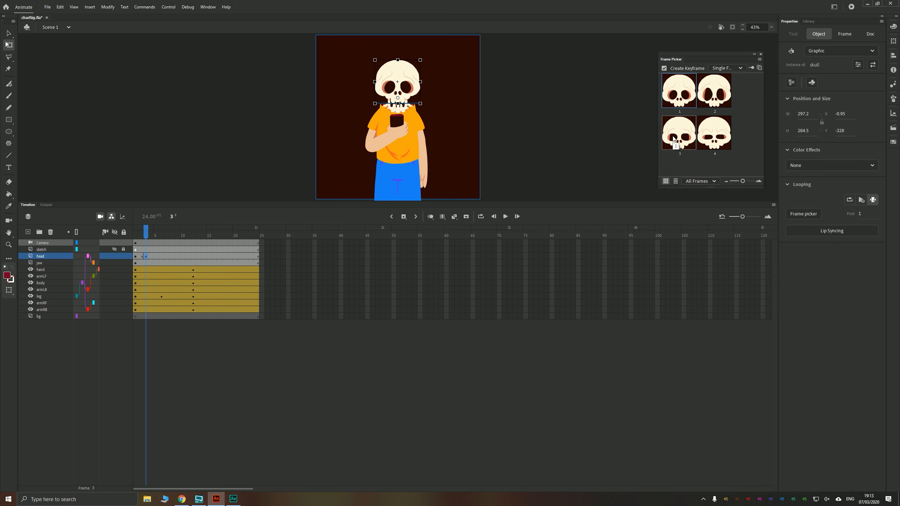
{"action": "left_click", "coordinate": [156, 256]}
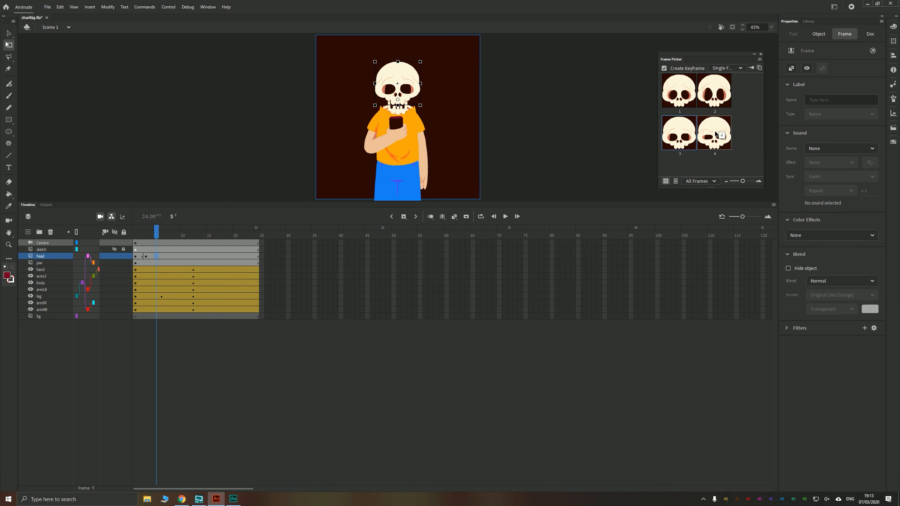
{"action": "left_click", "coordinate": [706, 143]}
{"action": "mouse_move", "coordinate": [136, 258]}
{"action": "left_mouse_down"}
{"action": "mouse_move", "coordinate": [162, 257]}
{"action": "mouse_move", "coordinate": [132, 235]}
{"action": "left_mouse_up"}
{"action": "left_click", "coordinate": [156, 257]}
Replay the animation several times from frame 1 to check the head pose changes
{"action": "key", "text": "Return"}
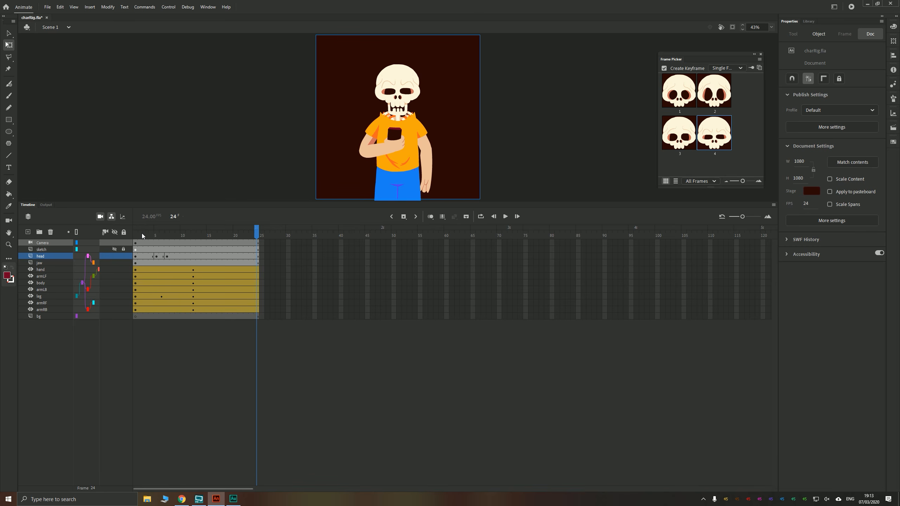
{"action": "left_click", "coordinate": [136, 234]}
{"action": "key", "text": "Return"}
{"action": "left_click", "coordinate": [137, 235]}
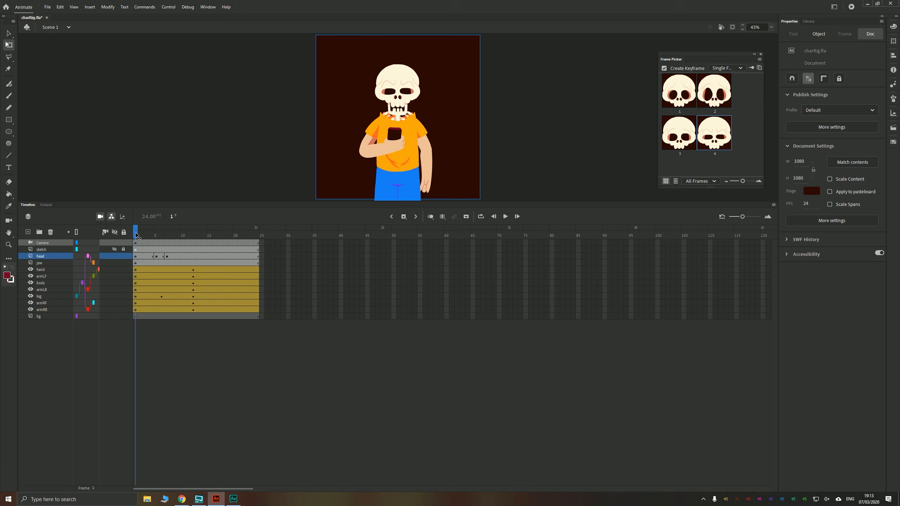
{"action": "key", "text": "Return"}
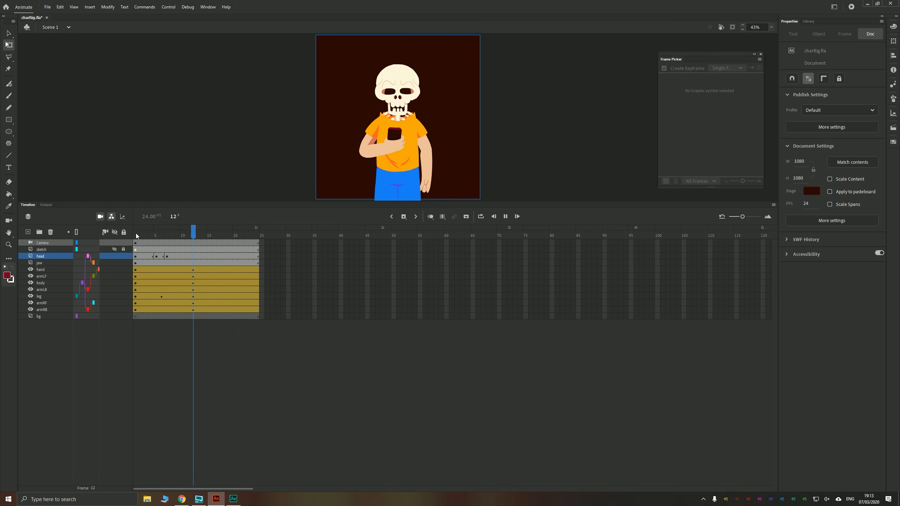
{"action": "left_click", "coordinate": [137, 235]}
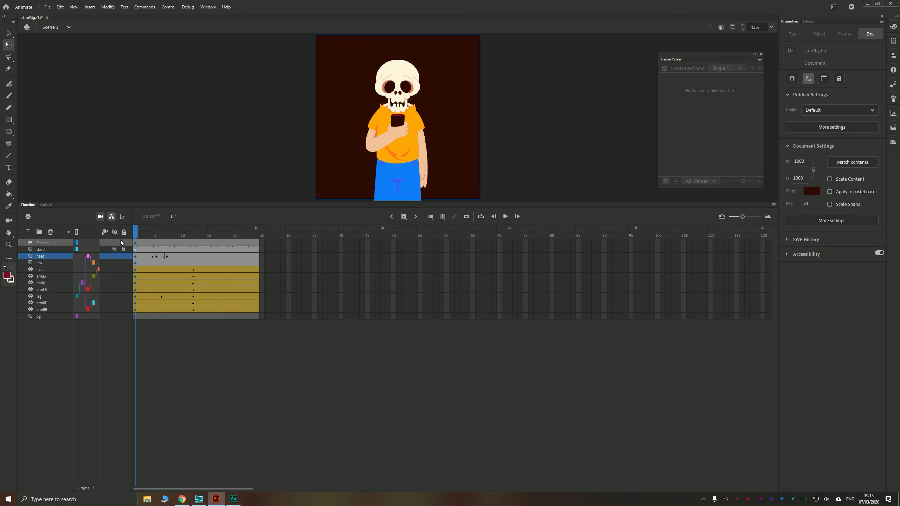
Hide and reshow the layer parenting view, and select the head layer followed by the jaw layer
{"action": "left_click", "coordinate": [111, 217]}
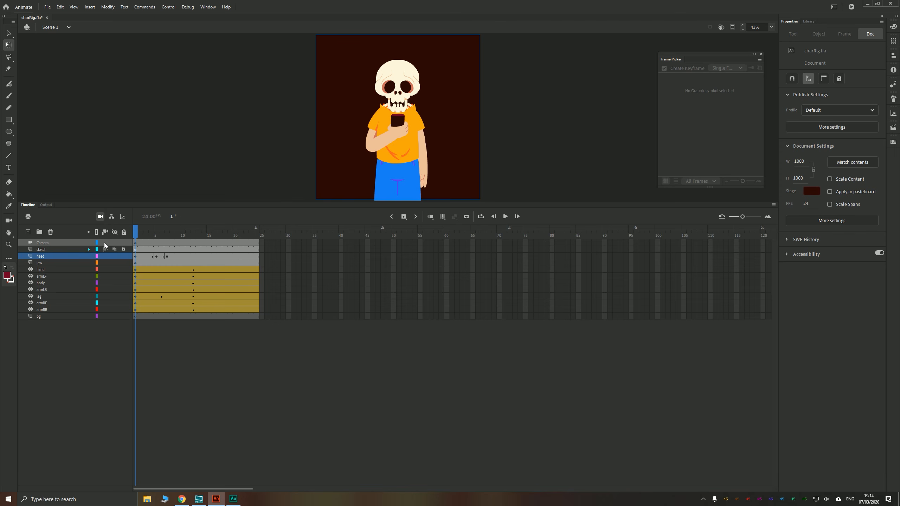
{"action": "left_click", "coordinate": [111, 217]}
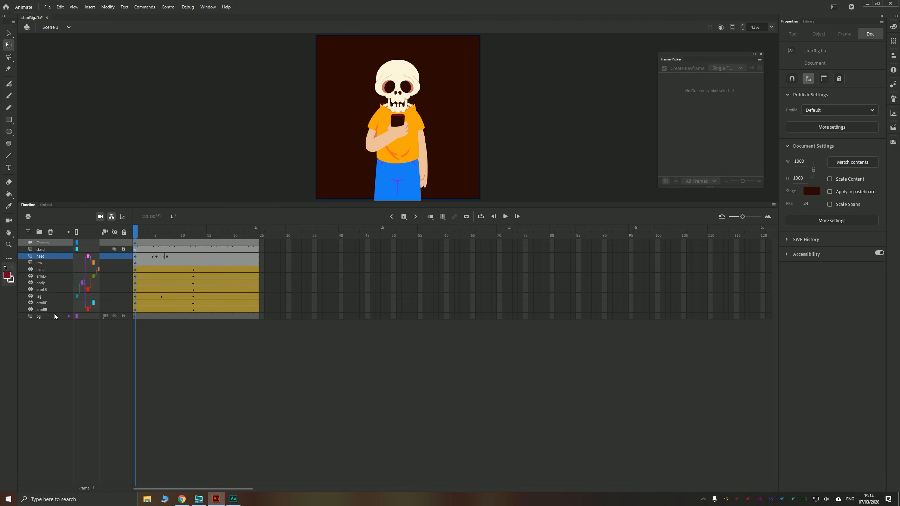
{"action": "left_click", "coordinate": [43, 255]}
{"action": "left_click", "coordinate": [42, 262]}
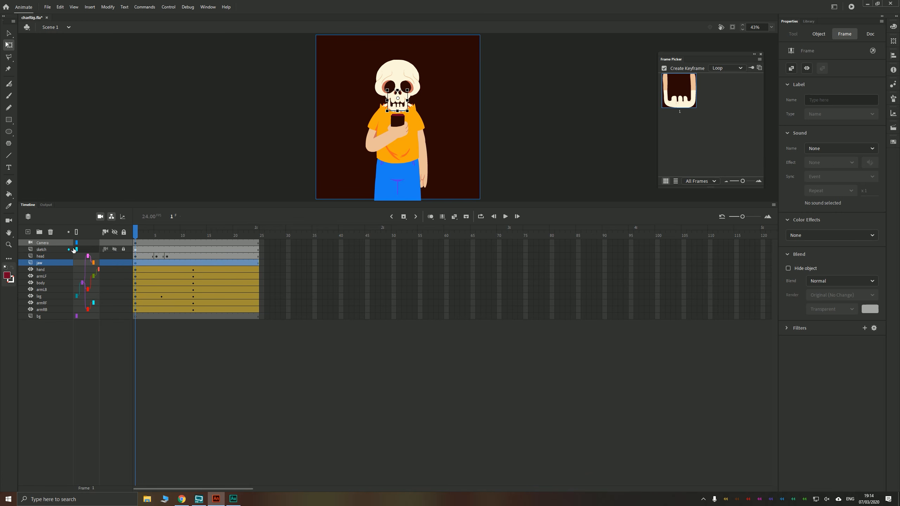
Scrub to frame 12 and inspect the head layer's outline view and parent options, ending on the jaw layer
{"action": "left_click_drag", "start_coordinate": [136, 231], "coordinate": [194, 240]}
{"action": "left_click", "coordinate": [61, 264]}
{"action": "left_click", "coordinate": [47, 256]}
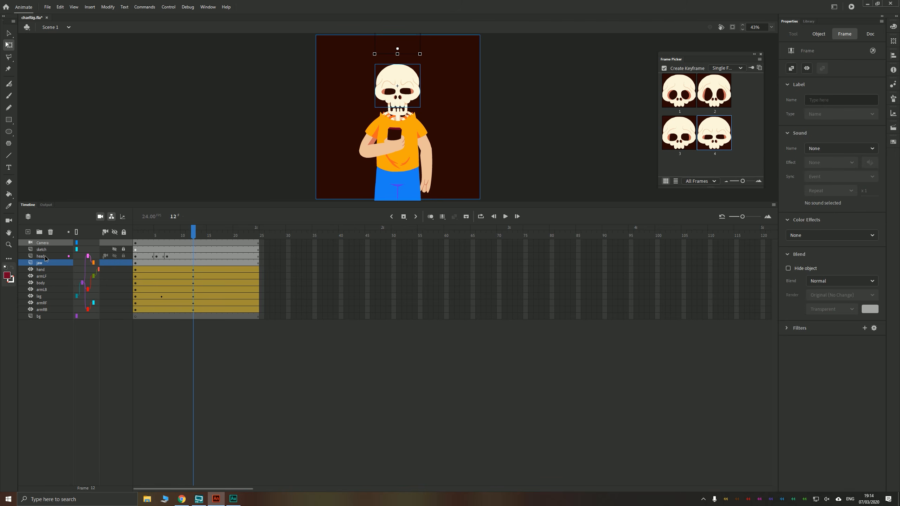
{"action": "left_click", "coordinate": [88, 256]}
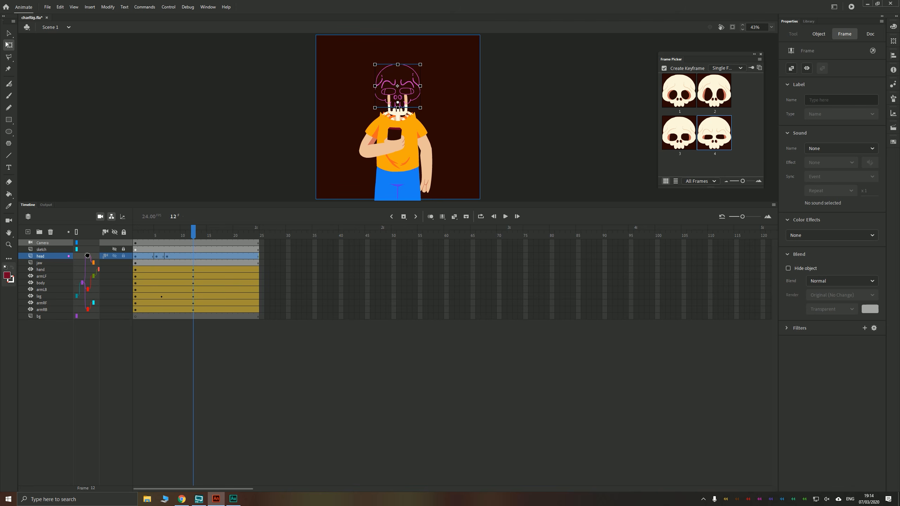
{"action": "left_click", "coordinate": [88, 255]}
{"action": "left_click", "coordinate": [78, 258]}
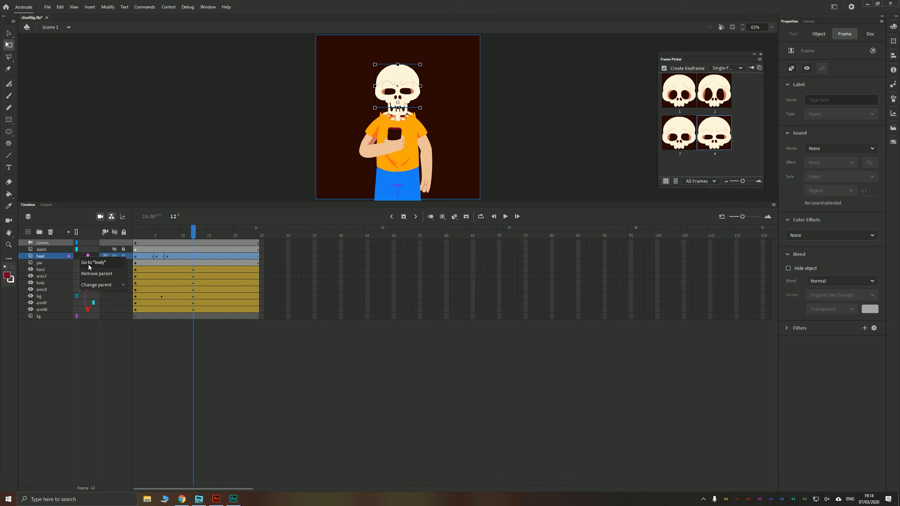
{"action": "left_click", "coordinate": [194, 263]}
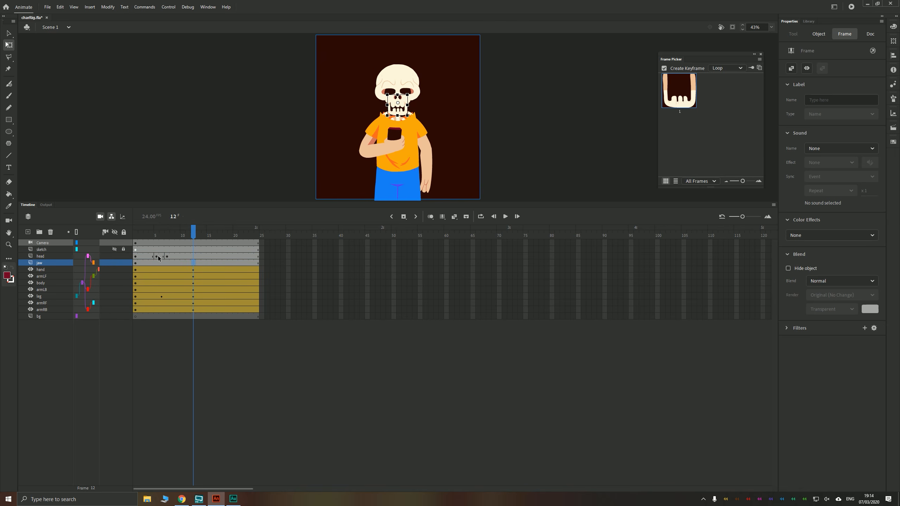
Clear the pose keyframes from frames 5 to 8 on the head layer
{"action": "left_click_drag", "start_coordinate": [156, 256], "coordinate": [172, 256]}
{"action": "left_click", "coordinate": [193, 255]}
{"action": "right_click", "coordinate": [163, 255]}
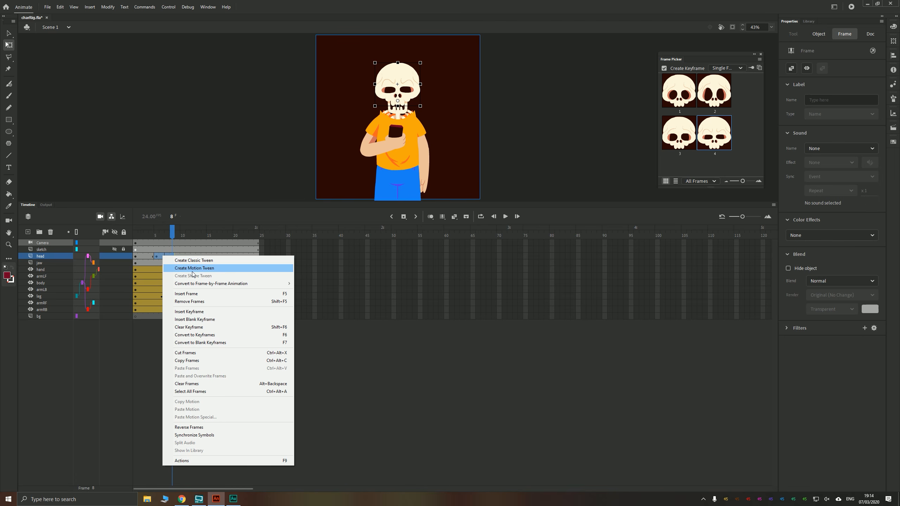
{"action": "left_click", "coordinate": [193, 327]}
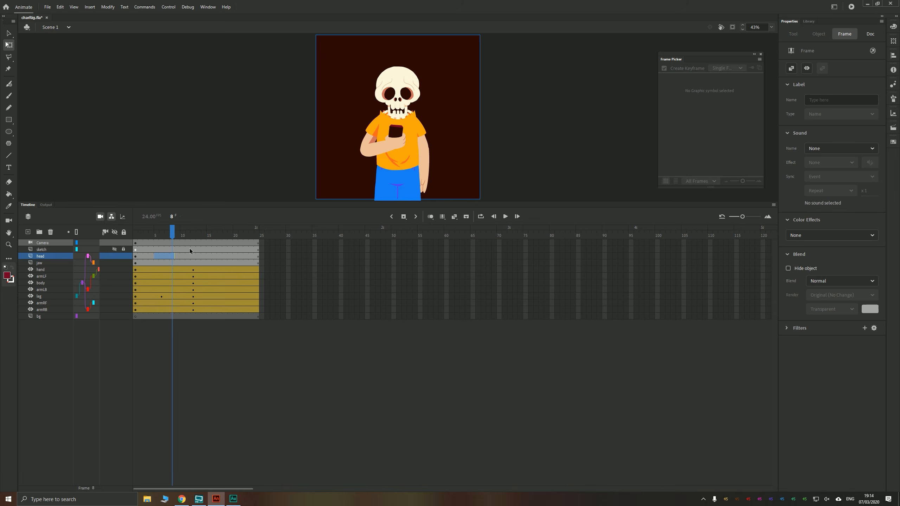
Create a motion tween on the head layer and scrub through its first frames
{"action": "left_click", "coordinate": [189, 256]}
{"action": "right_click", "coordinate": [190, 256]}
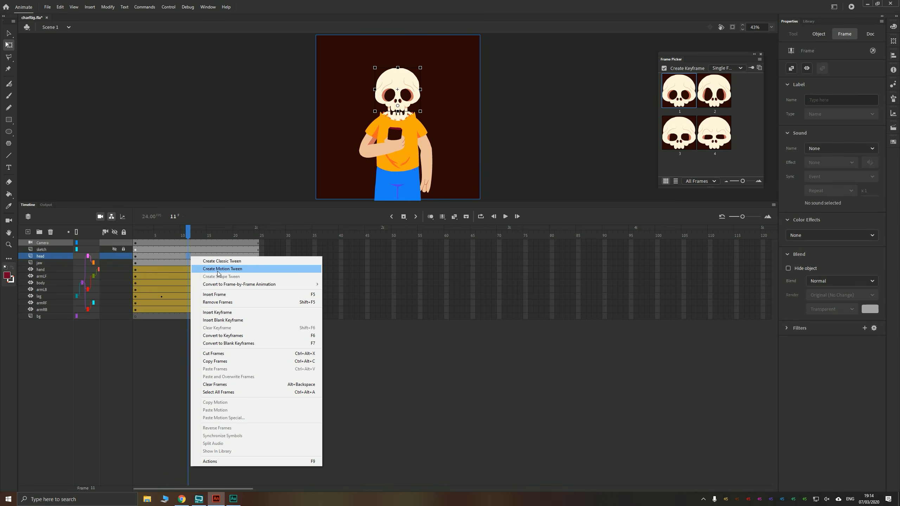
{"action": "left_click", "coordinate": [208, 266]}
{"action": "left_click_drag", "start_coordinate": [139, 236], "coordinate": [188, 237]}
Set the skull to pose 3 at frame 5 of the head tween and to pose 4 at frame 7
{"action": "left_click", "coordinate": [155, 255]}
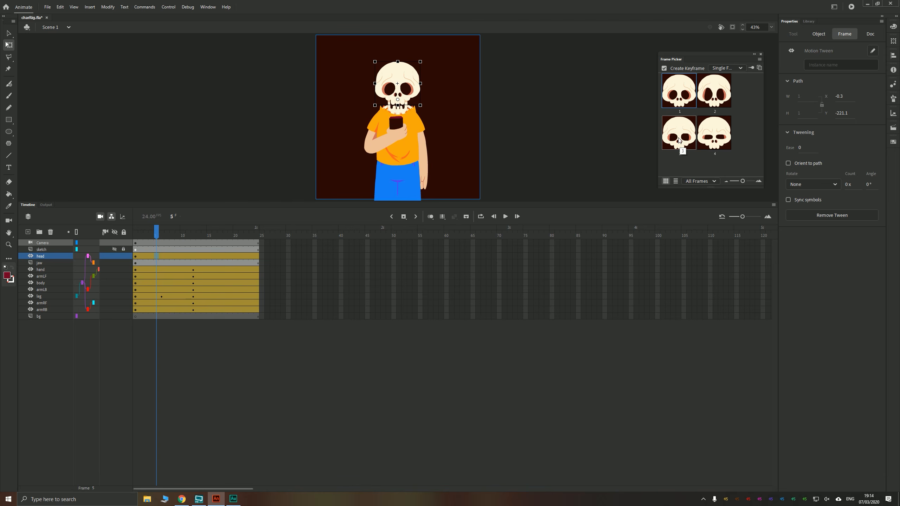
{"action": "left_click", "coordinate": [679, 138]}
{"action": "left_click_drag", "start_coordinate": [154, 237], "coordinate": [173, 241]}
{"action": "left_click", "coordinate": [167, 256]}
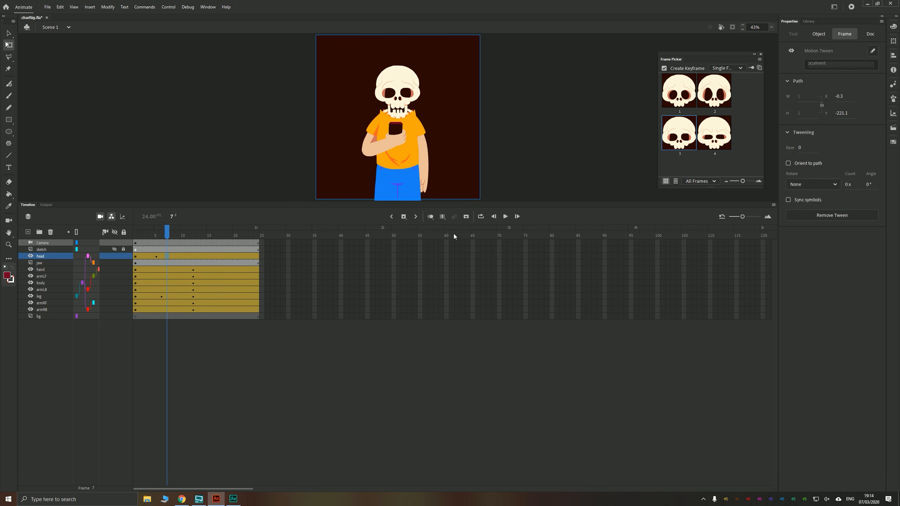
Set the skull to pose 1 at the head tween's frame 5 keyframe
{"action": "mouse_move", "coordinate": [163, 228]}
{"action": "left_mouse_down"}
{"action": "mouse_move", "coordinate": [126, 236]}
{"action": "mouse_move", "coordinate": [229, 236]}
{"action": "mouse_move", "coordinate": [155, 240]}
{"action": "left_mouse_up"}
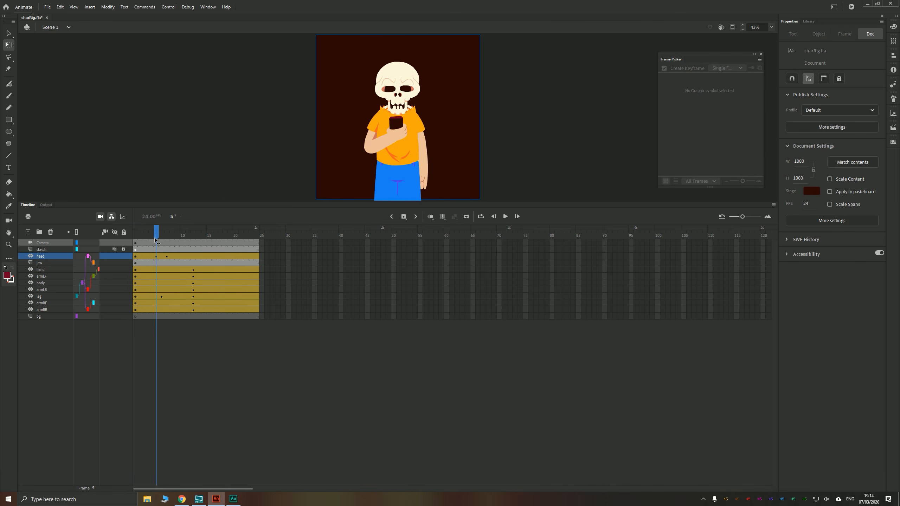
{"action": "left_click", "coordinate": [155, 256]}
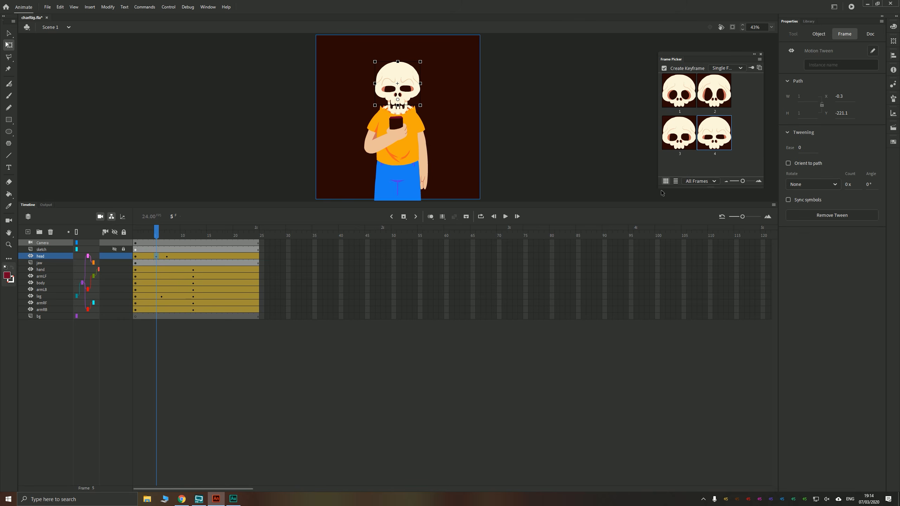
{"action": "left_click", "coordinate": [680, 98]}
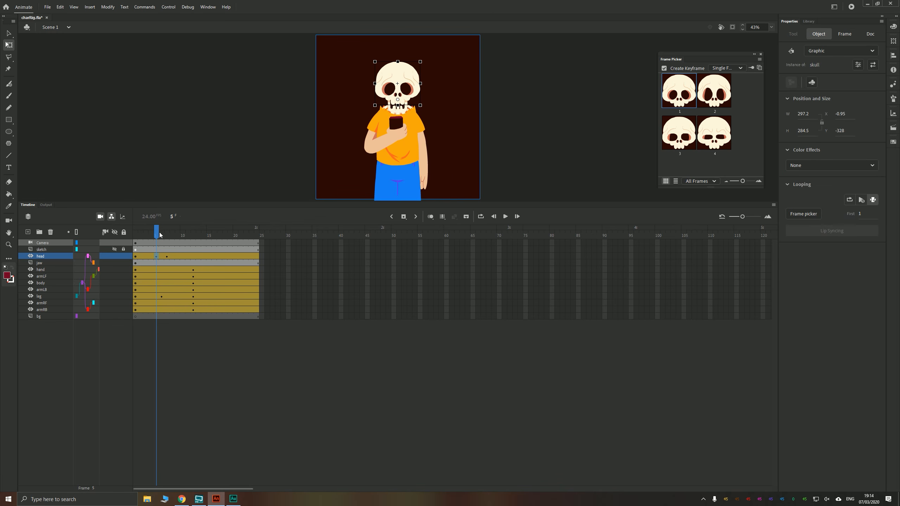
Scrub back to the start and play the animation to check the tweened head poses
{"action": "left_click_drag", "start_coordinate": [159, 235], "coordinate": [138, 236]}
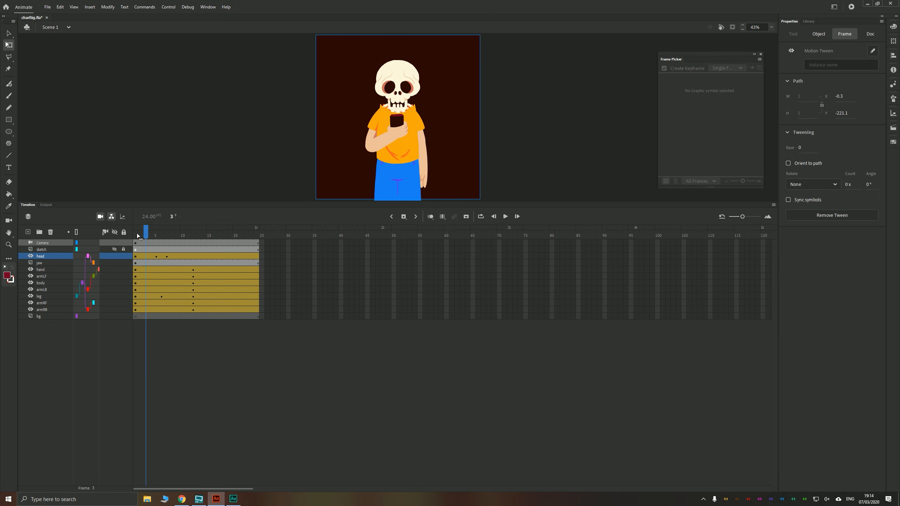
{"action": "key", "text": "Return"}
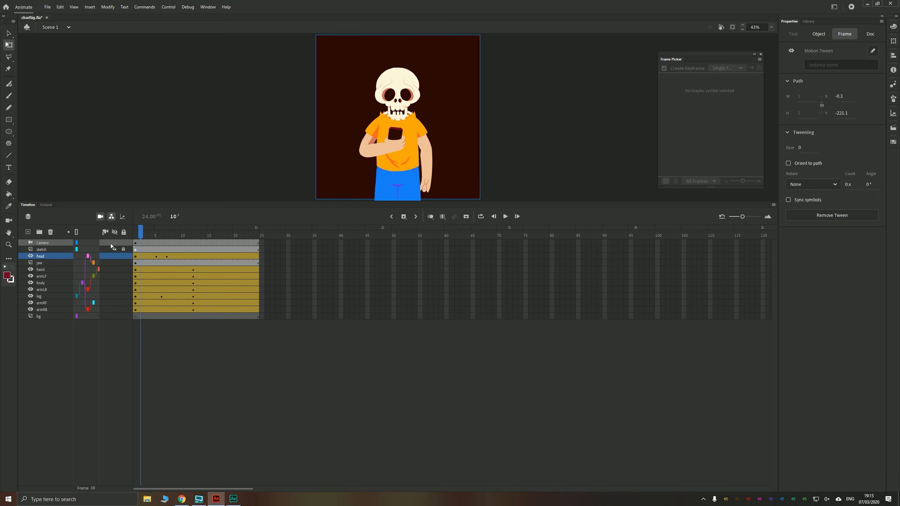
{"action": "key", "text": "Return"}
Clear all keyframes from frames 4 to 9 of the head tween
{"action": "left_click", "coordinate": [155, 257]}
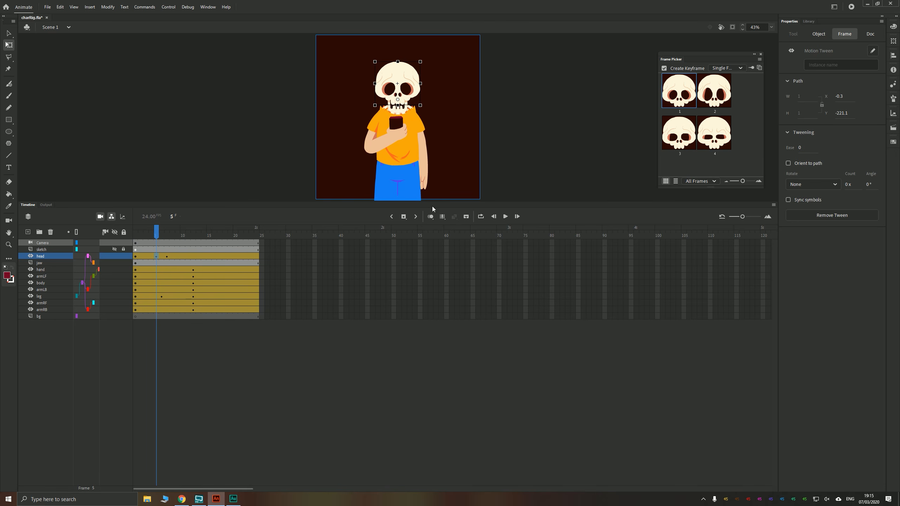
{"action": "left_click_drag", "start_coordinate": [150, 256], "coordinate": [177, 256]}
{"action": "right_click", "coordinate": [160, 256]}
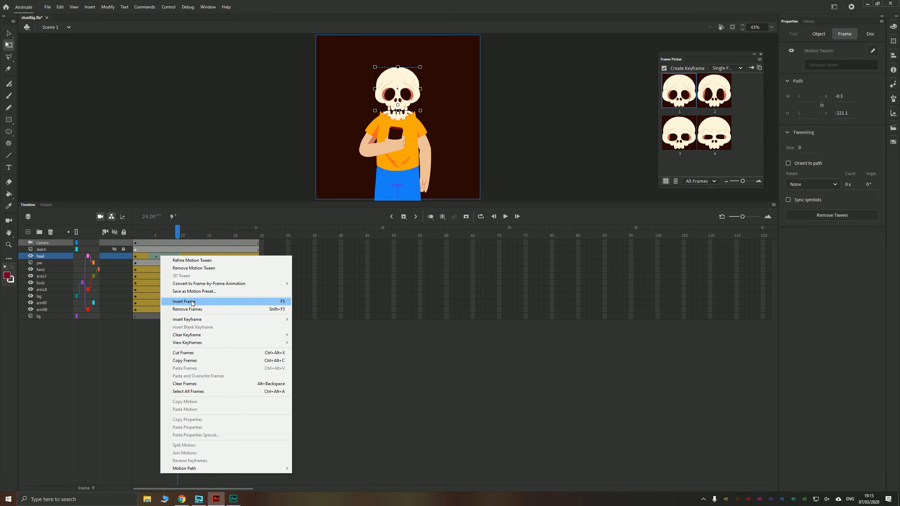
{"action": "mouse_move", "coordinate": [189, 338]}
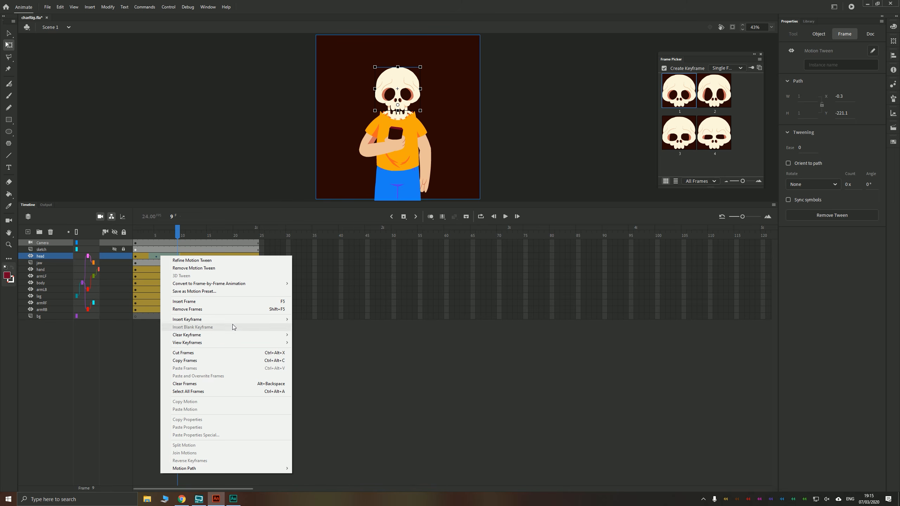
{"action": "left_click", "coordinate": [305, 381]}
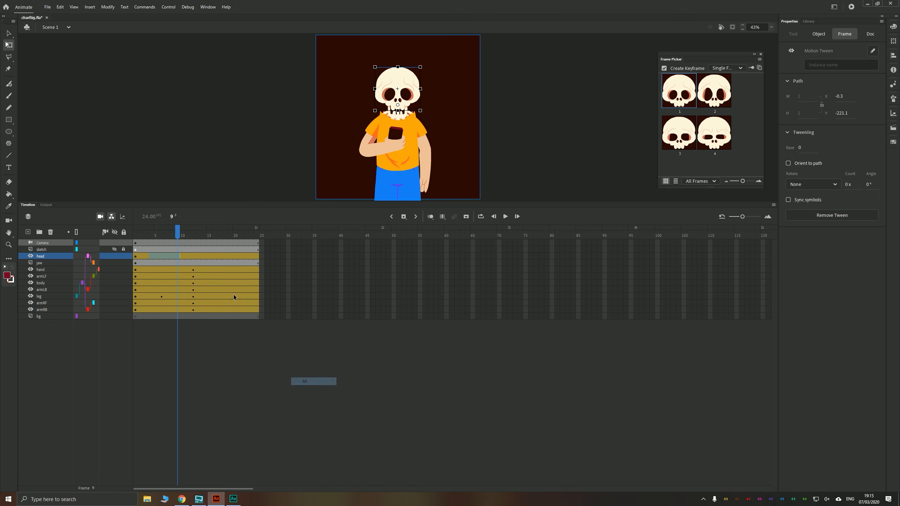
Scrub from frame 1 to frame 9 and remove the motion tween from the head layer
{"action": "left_click", "coordinate": [138, 257]}
{"action": "left_click", "coordinate": [136, 257]}
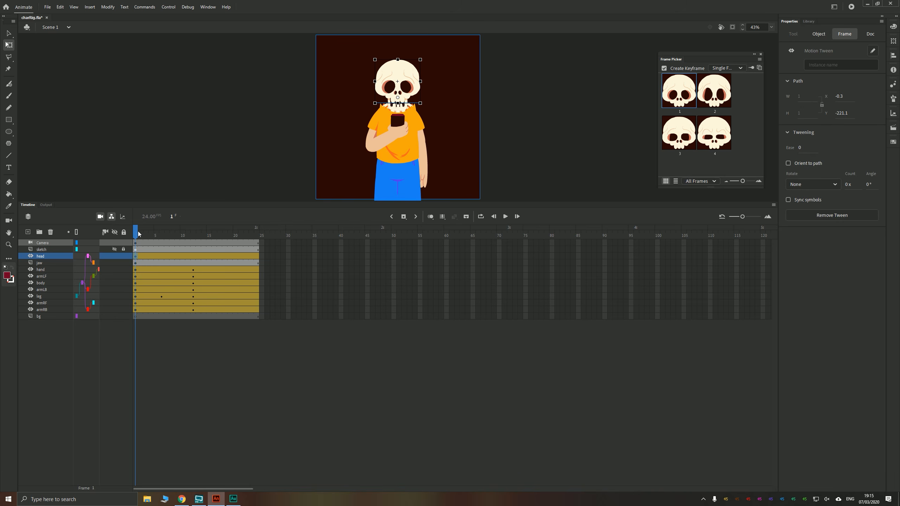
{"action": "left_click_drag", "start_coordinate": [138, 234], "coordinate": [177, 236]}
{"action": "right_click", "coordinate": [157, 254]}
{"action": "left_click", "coordinate": [190, 267]}
Keyframe the skull at frame 9 by trying poses 2, 4 and 3 in the Frame Picker, ending on pose 1
{"action": "left_click", "coordinate": [387, 81]}
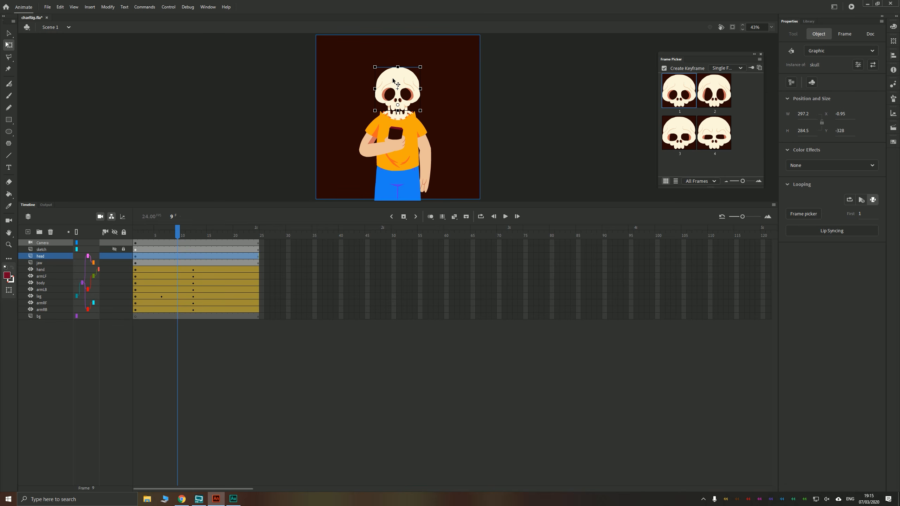
{"action": "left_click", "coordinate": [719, 97]}
{"action": "left_click", "coordinate": [705, 133]}
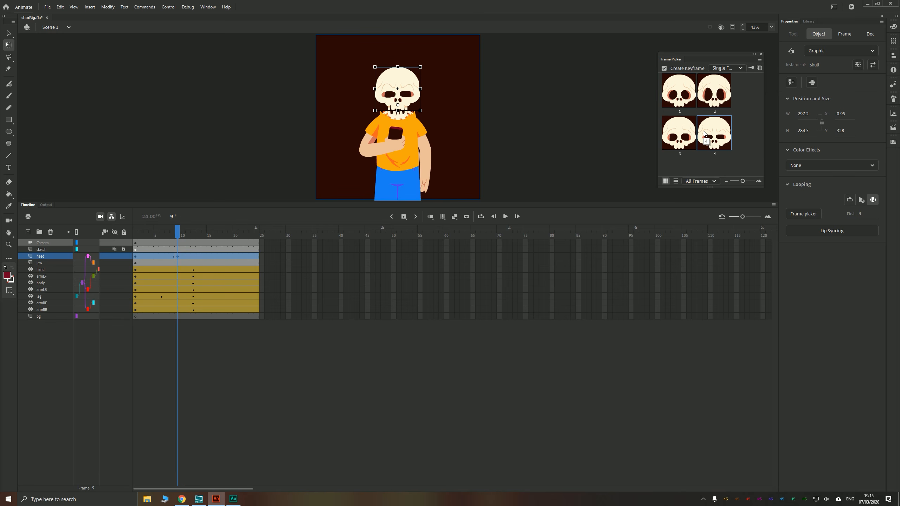
{"action": "left_click", "coordinate": [691, 133]}
{"action": "left_click", "coordinate": [685, 103]}
{"action": "left_click", "coordinate": [705, 100]}
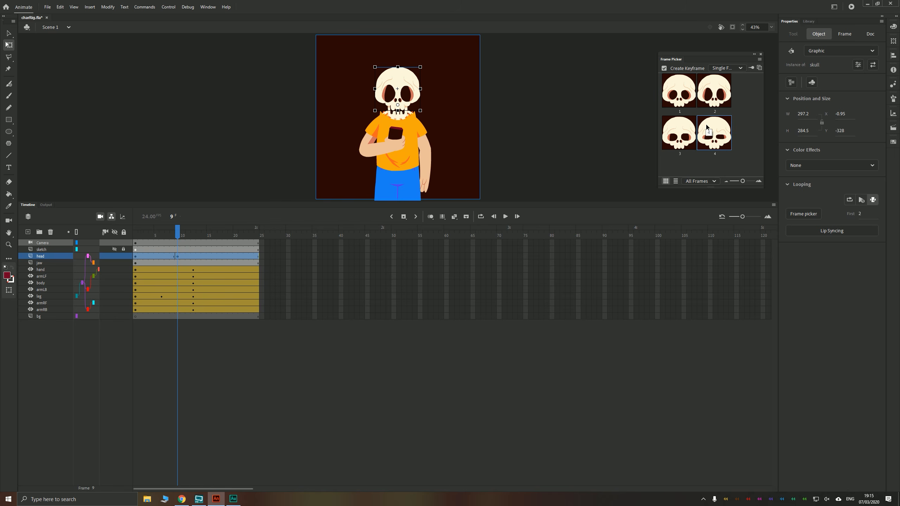
{"action": "left_click", "coordinate": [679, 91]}
Clear the head layer's keyframe at frame 9 and select its first frame
{"action": "left_click", "coordinate": [202, 164]}
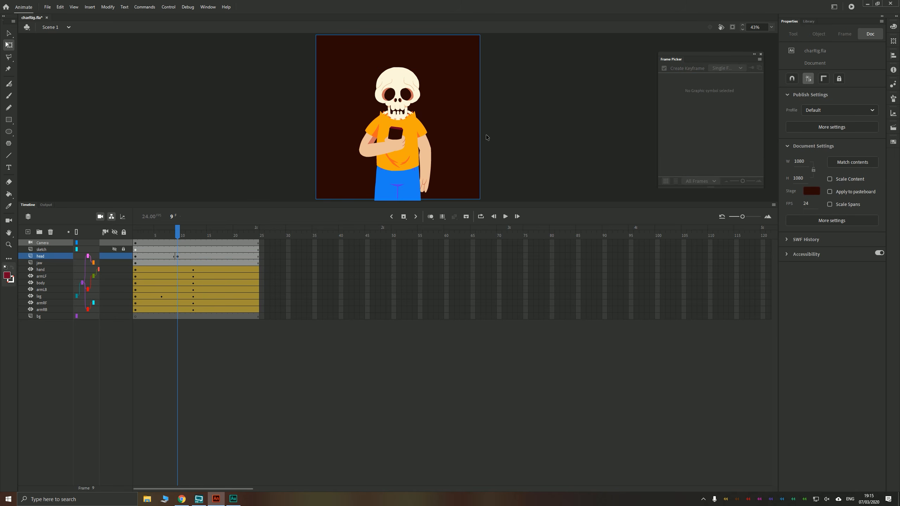
{"action": "left_click", "coordinate": [407, 79]}
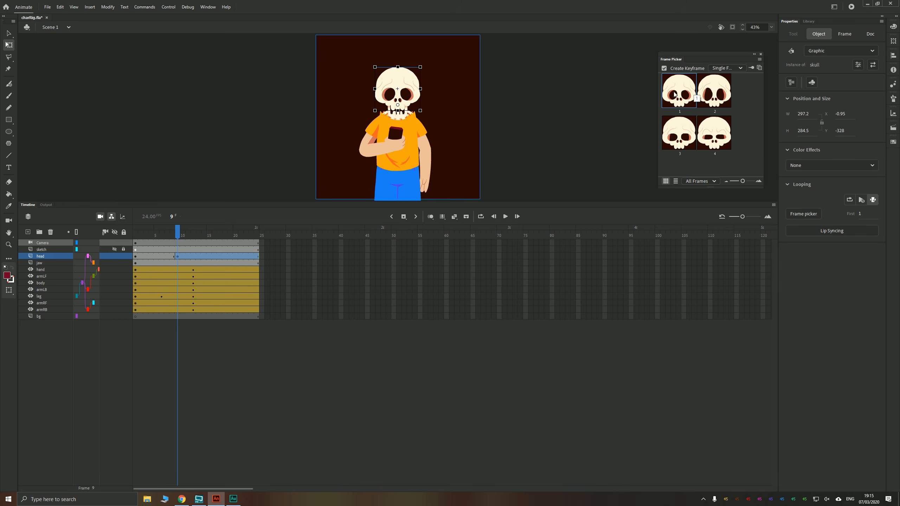
{"action": "right_click", "coordinate": [179, 255]}
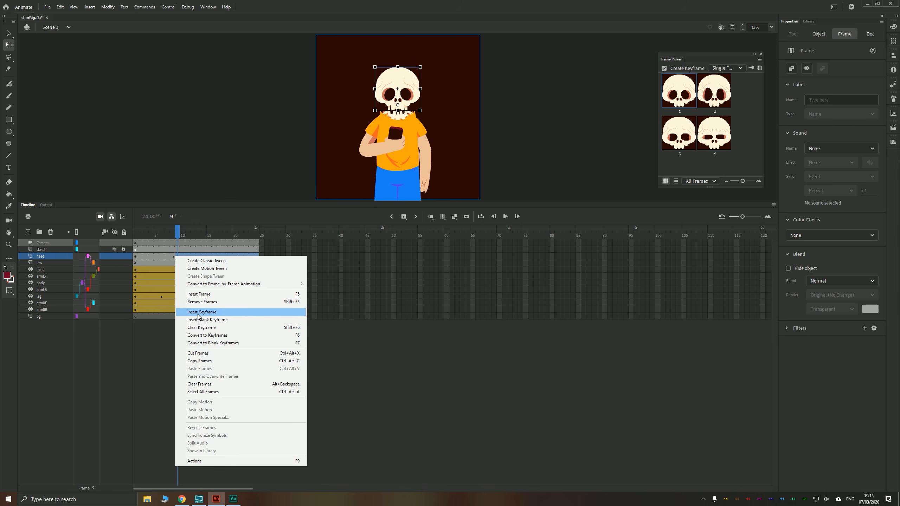
{"action": "left_click", "coordinate": [201, 327]}
{"action": "left_click", "coordinate": [134, 256]}
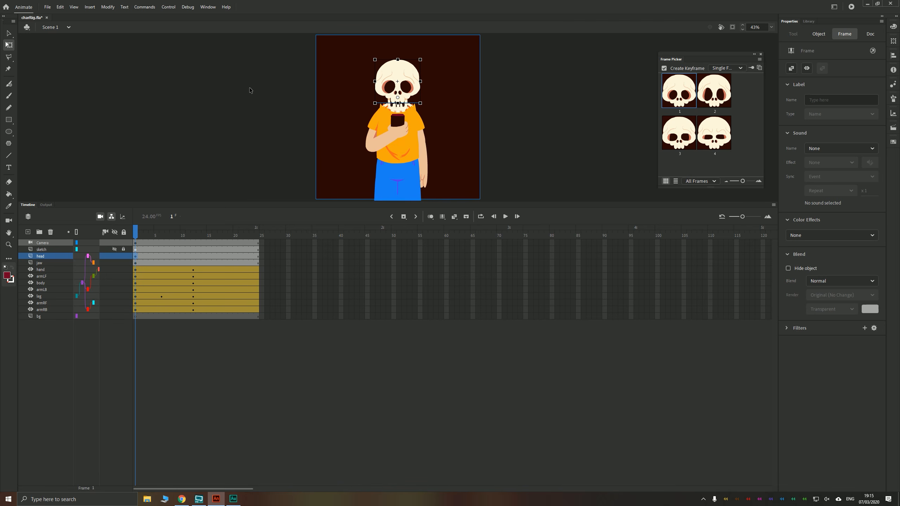
Convert the skull on the stage to a graphic symbol named skullOuter
{"action": "left_click", "coordinate": [393, 76]}
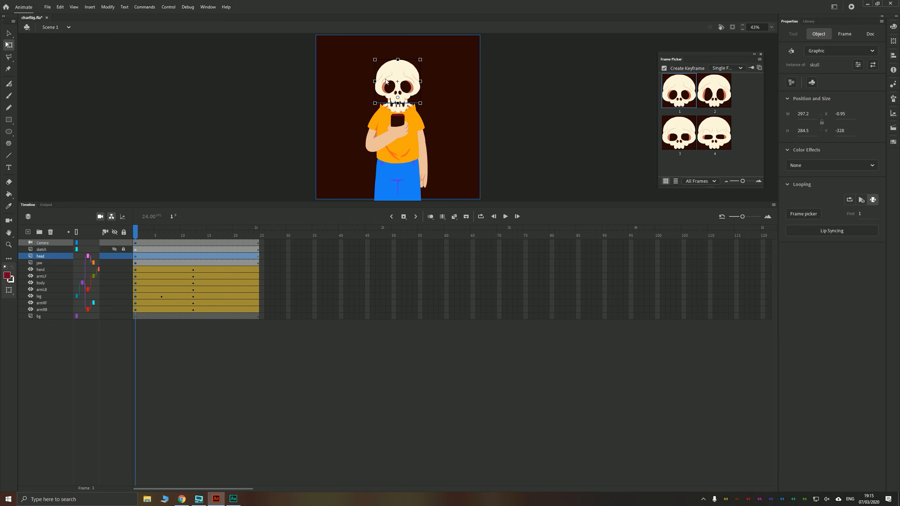
{"action": "key", "text": "F8"}
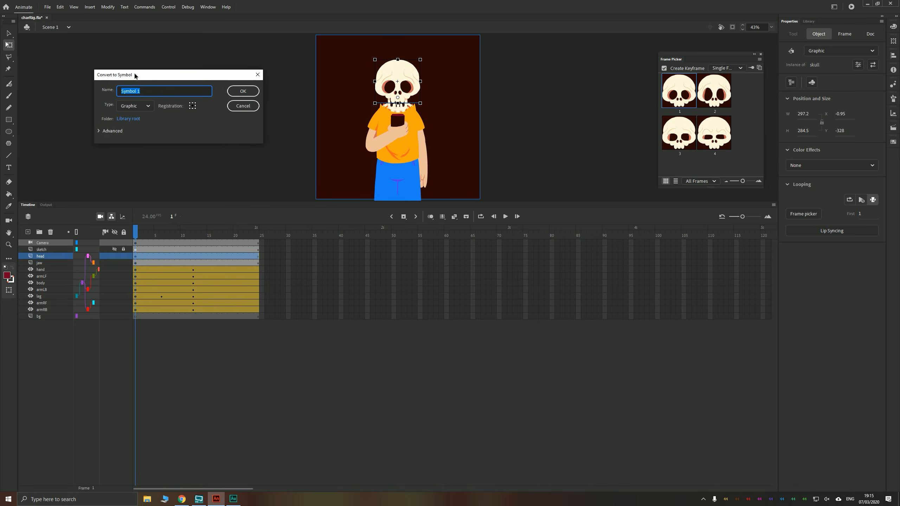
{"action": "type", "text": "skullOut"}
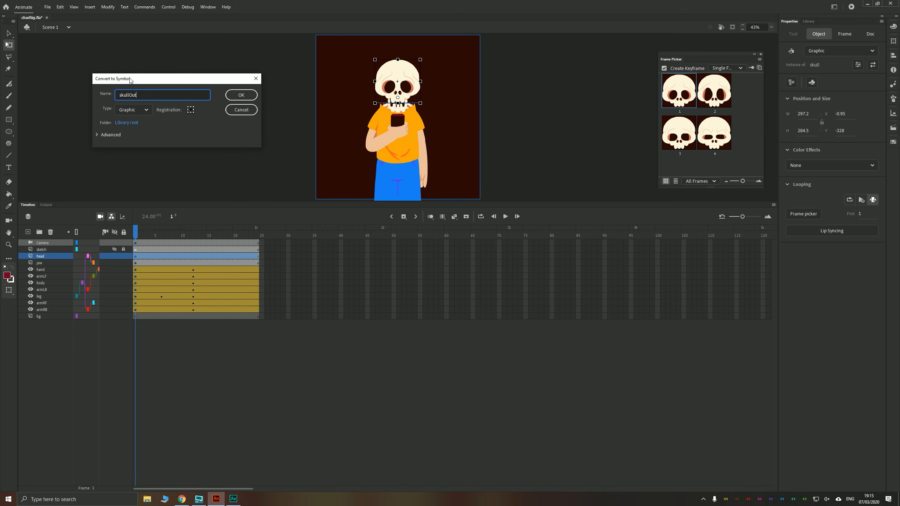
{"action": "type", "text": "er"}
{"action": "key", "text": "Return"}
Open the skullOuter symbol for editing and extend its layer's frames to frame 45
{"action": "double_click", "coordinate": [403, 74]}
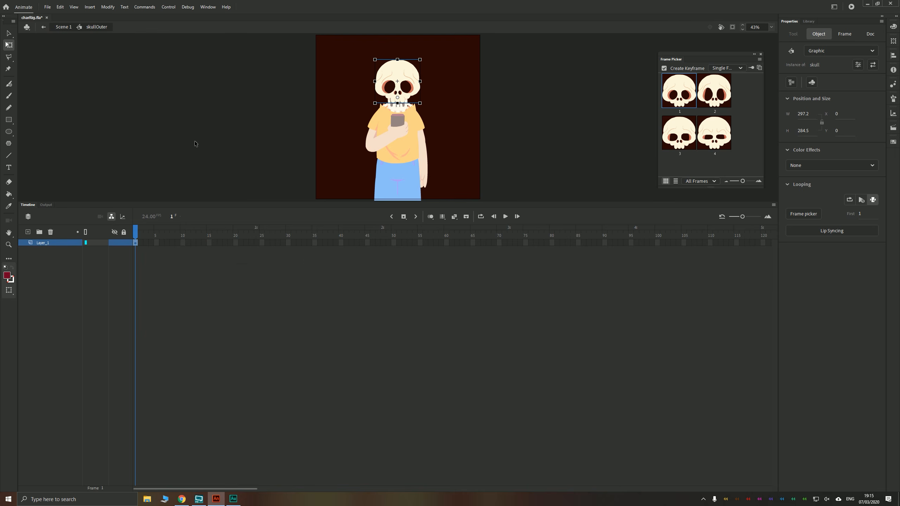
{"action": "left_click_drag", "start_coordinate": [211, 244], "coordinate": [366, 243]}
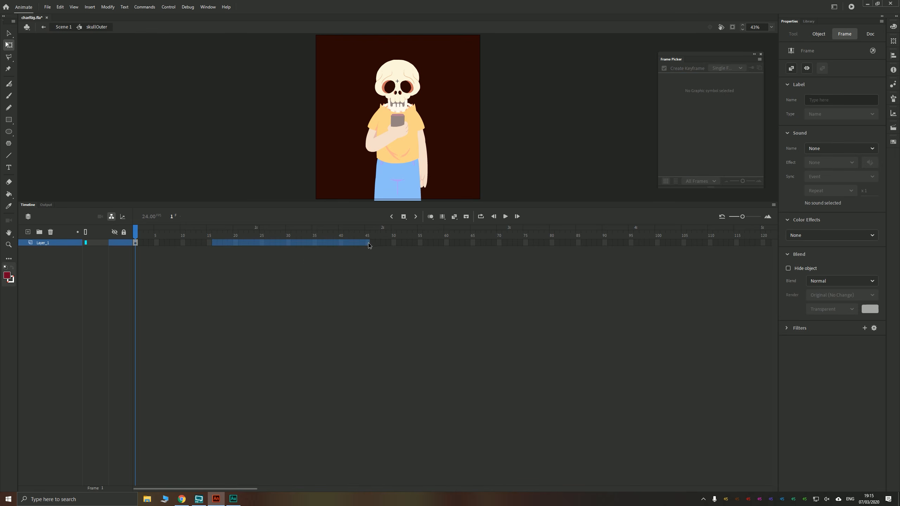
{"action": "key", "text": "F5"}
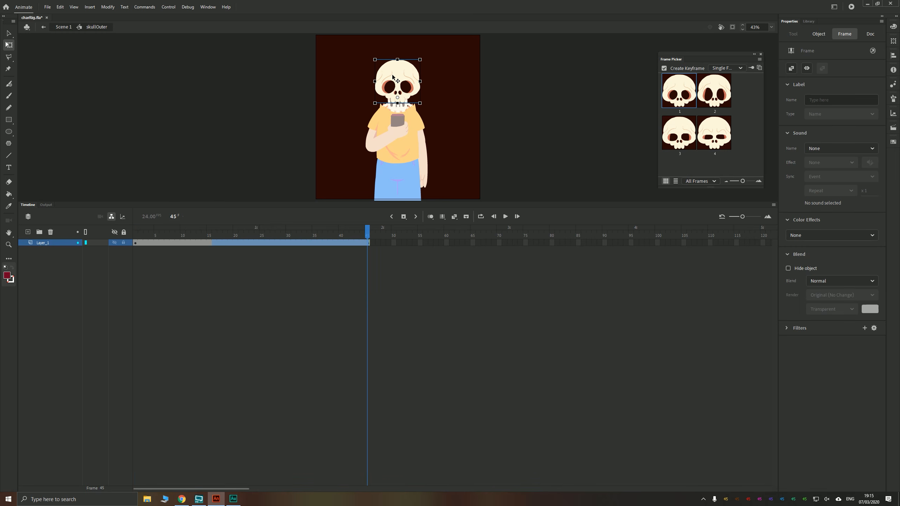
Examine the eye variations on the frames of the nested skull symbol, and return to the main scene
{"action": "double_click", "coordinate": [392, 75]}
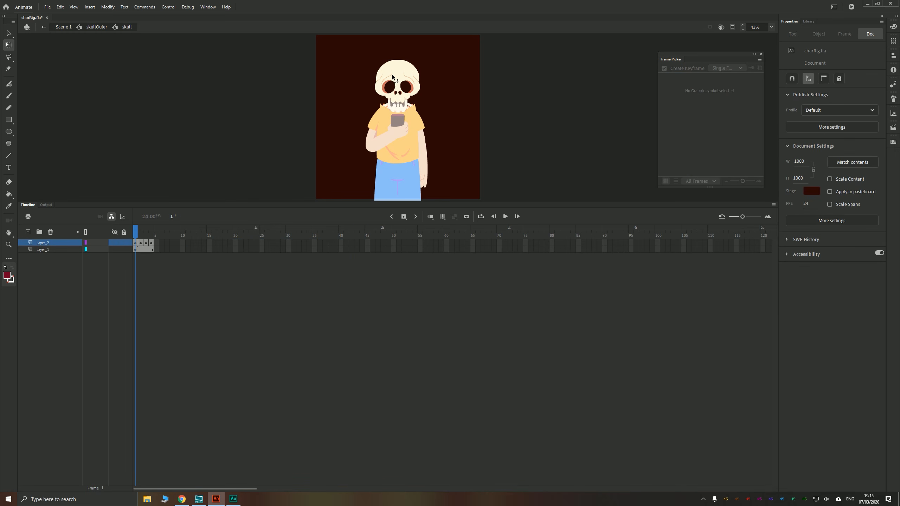
{"action": "left_click", "coordinate": [141, 243]}
{"action": "left_click", "coordinate": [146, 244]}
{"action": "left_click", "coordinate": [151, 243]}
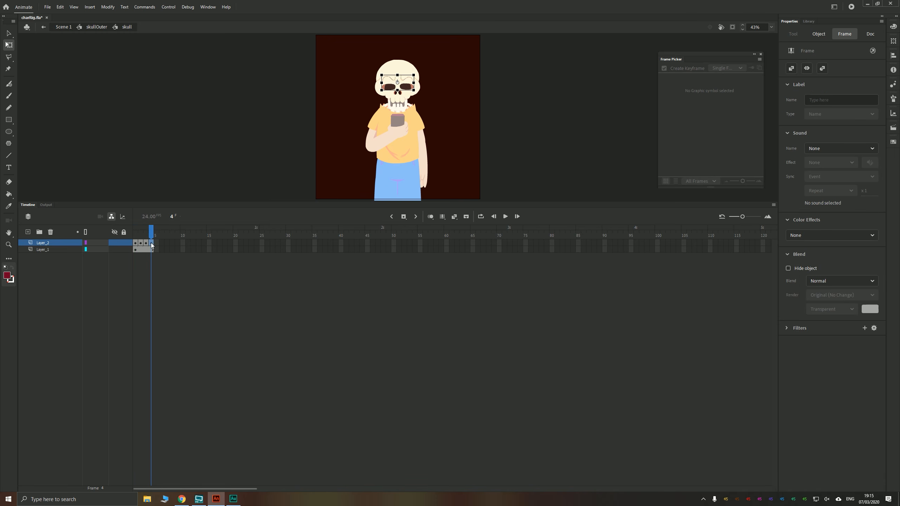
{"action": "left_click", "coordinate": [95, 28]}
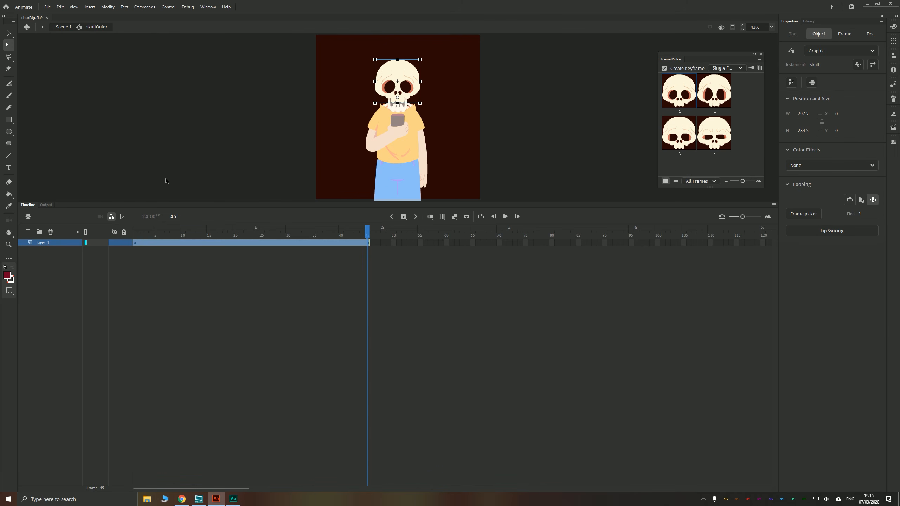
{"action": "left_click", "coordinate": [63, 28]}
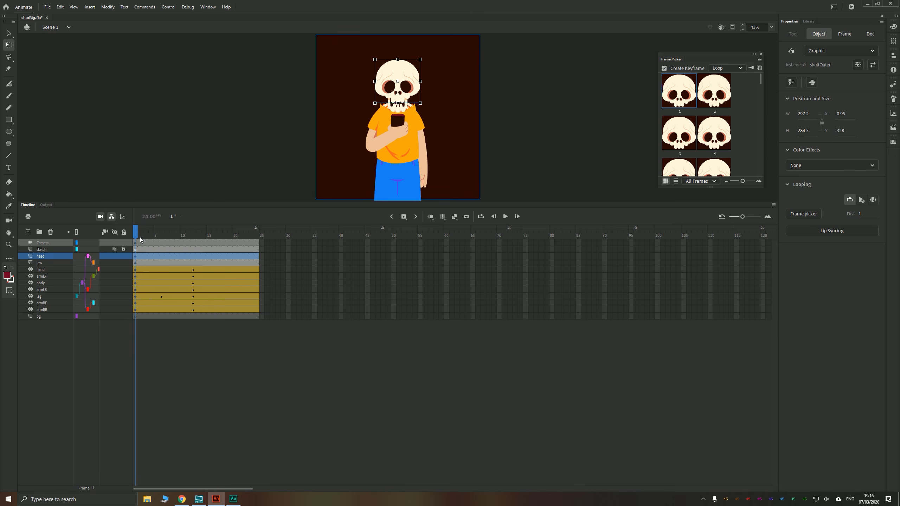
Inside skullOuter, add a keyframe at frame 6 showing skull pose 3
{"action": "left_click_drag", "start_coordinate": [140, 237], "coordinate": [163, 258]}
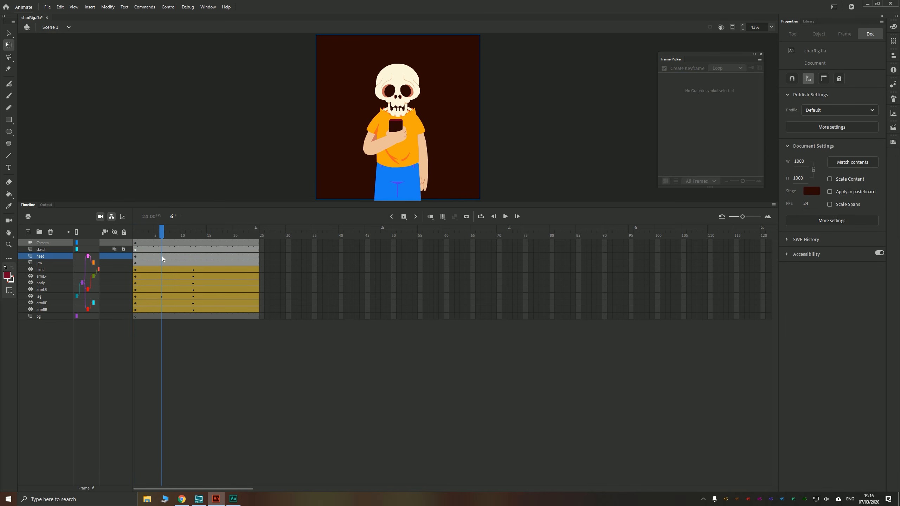
{"action": "left_click", "coordinate": [162, 256]}
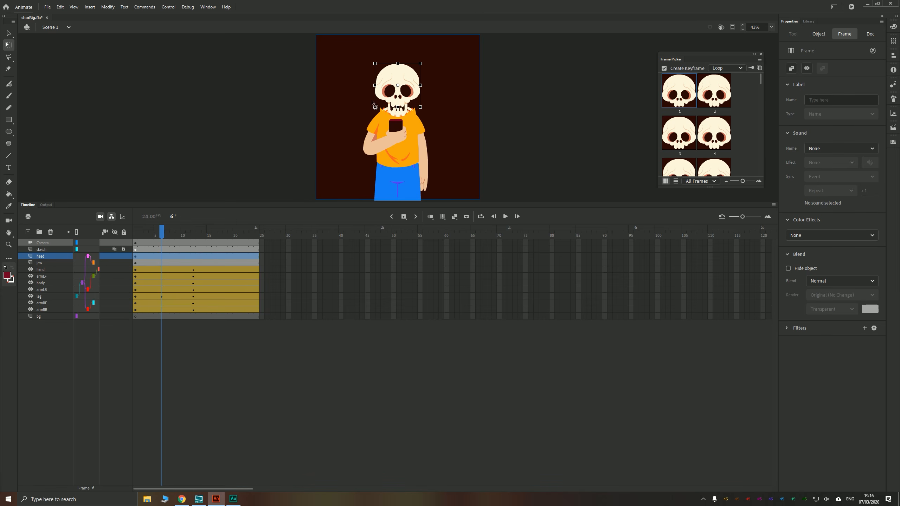
{"action": "double_click", "coordinate": [399, 76]}
{"action": "left_click", "coordinate": [163, 253]}
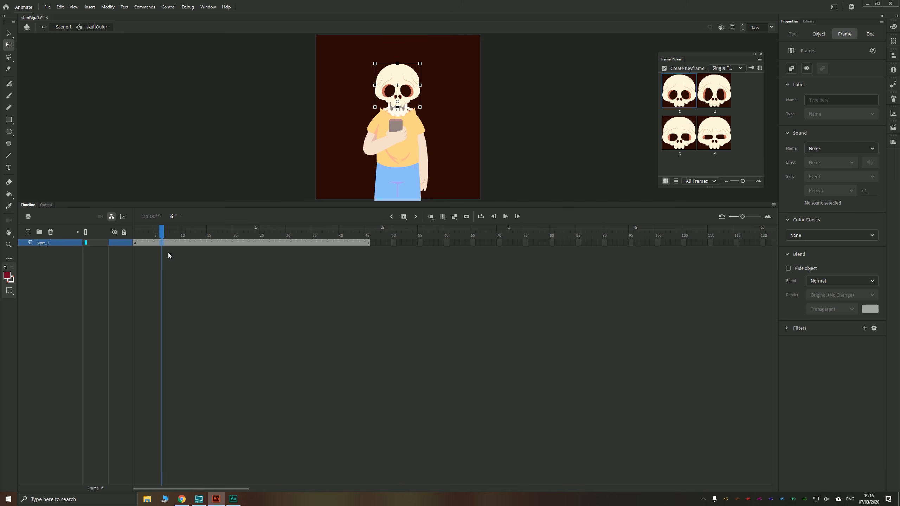
{"action": "left_click", "coordinate": [679, 133]}
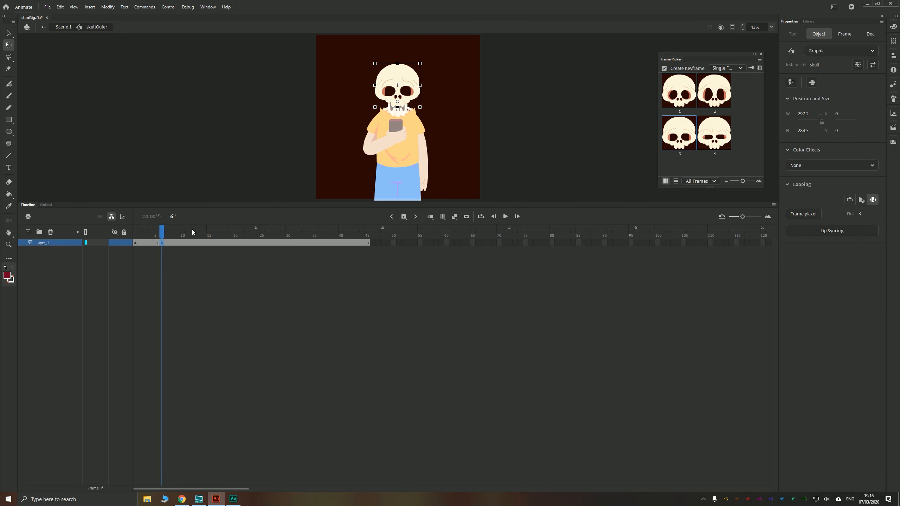
Add a keyframe at frame 8 of skullOuter showing skull pose 4, and return to Scene 1
{"action": "left_click", "coordinate": [172, 243]}
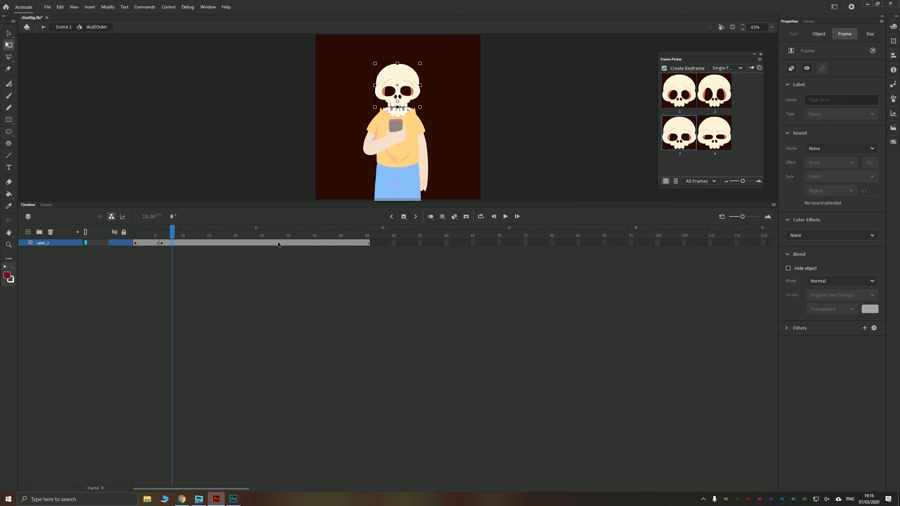
{"action": "left_click", "coordinate": [706, 140]}
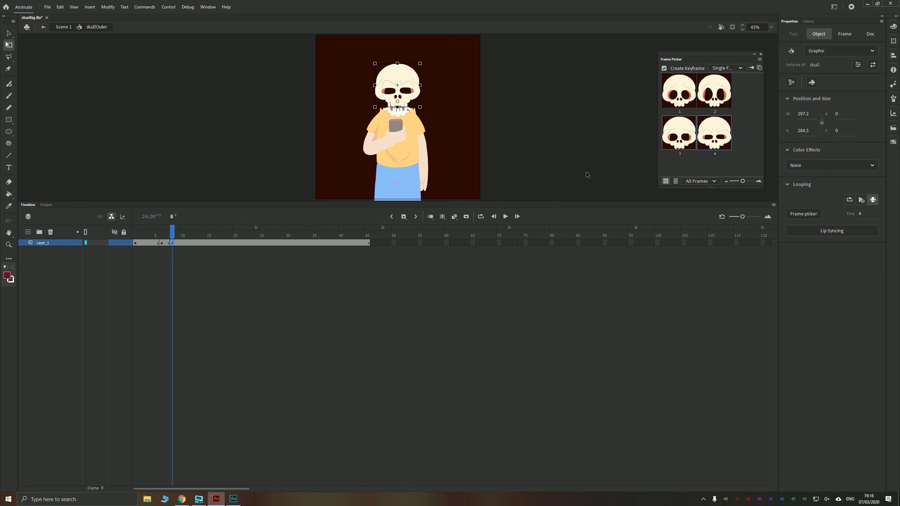
{"action": "left_click", "coordinate": [67, 28]}
Review how the eye poses change over time in the main scene and inside the nested skull symbols
{"action": "mouse_move", "coordinate": [172, 232]}
{"action": "left_mouse_down"}
{"action": "mouse_move", "coordinate": [146, 234]}
{"action": "mouse_move", "coordinate": [183, 234]}
{"action": "mouse_move", "coordinate": [140, 234]}
{"action": "mouse_move", "coordinate": [200, 239]}
{"action": "mouse_move", "coordinate": [136, 234]}
{"action": "mouse_move", "coordinate": [229, 234]}
{"action": "mouse_move", "coordinate": [142, 236]}
{"action": "mouse_move", "coordinate": [172, 234]}
{"action": "left_mouse_up"}
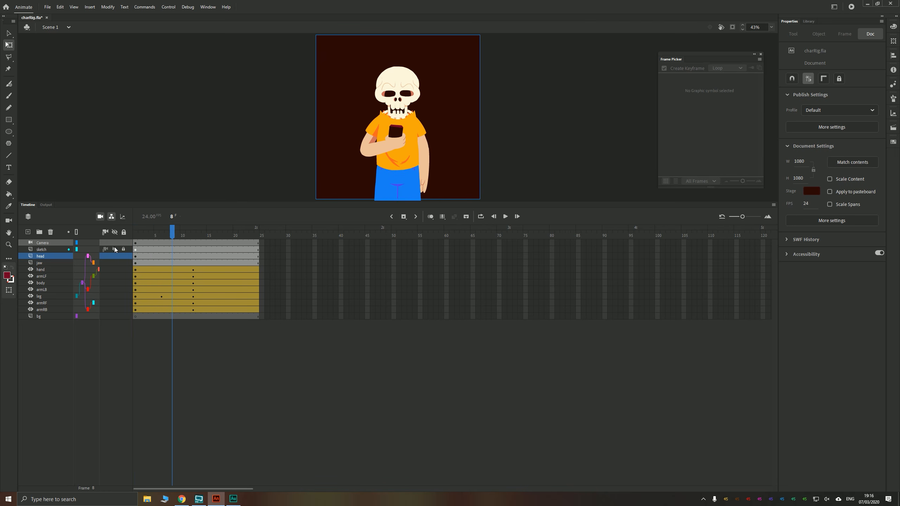
{"action": "left_click_drag", "start_coordinate": [172, 234], "coordinate": [164, 244]}
{"action": "double_click", "coordinate": [393, 85]}
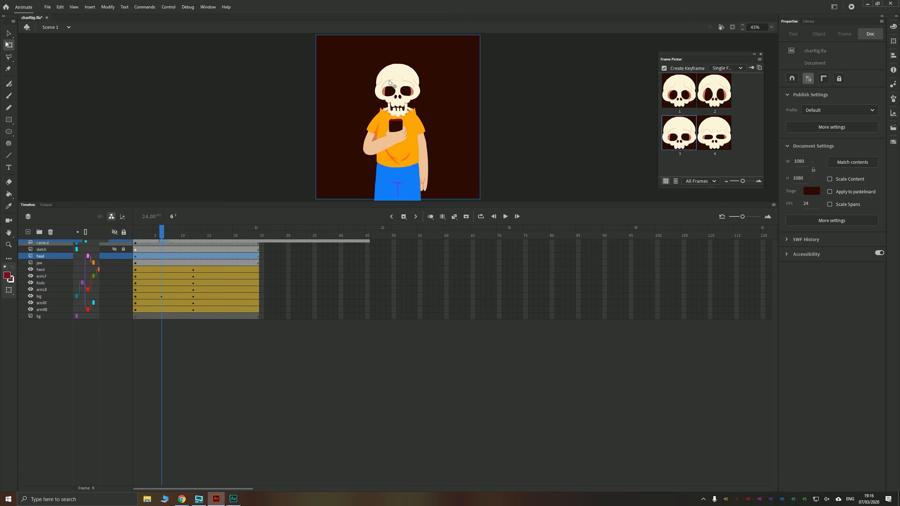
{"action": "left_click_drag", "start_coordinate": [138, 236], "coordinate": [172, 235]}
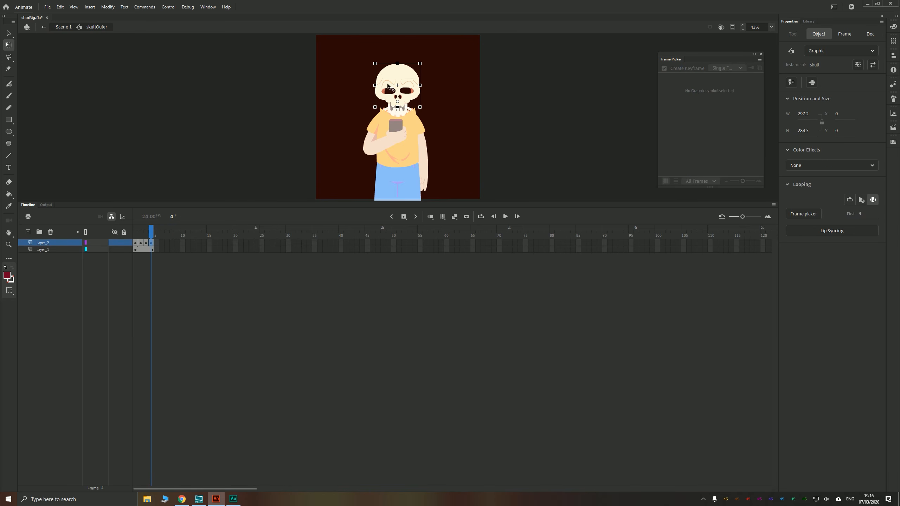
{"action": "double_click", "coordinate": [388, 86]}
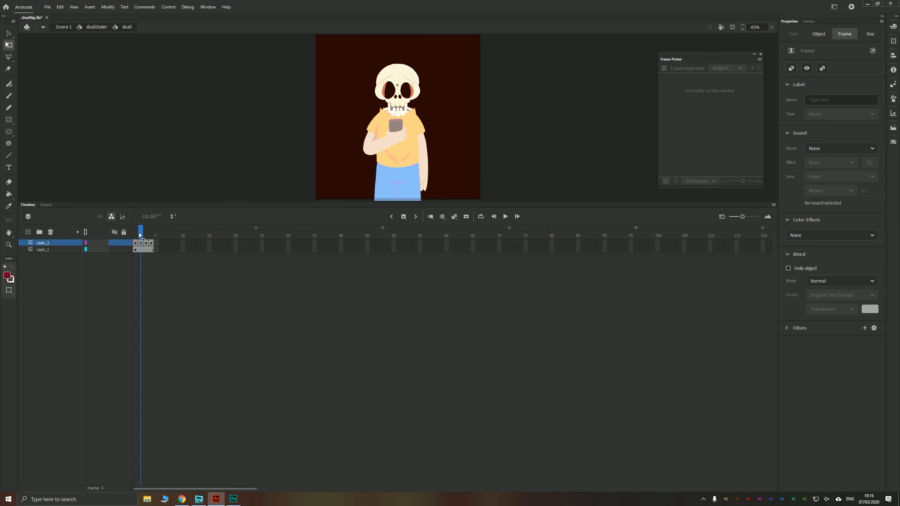
{"action": "left_click", "coordinate": [71, 26]}
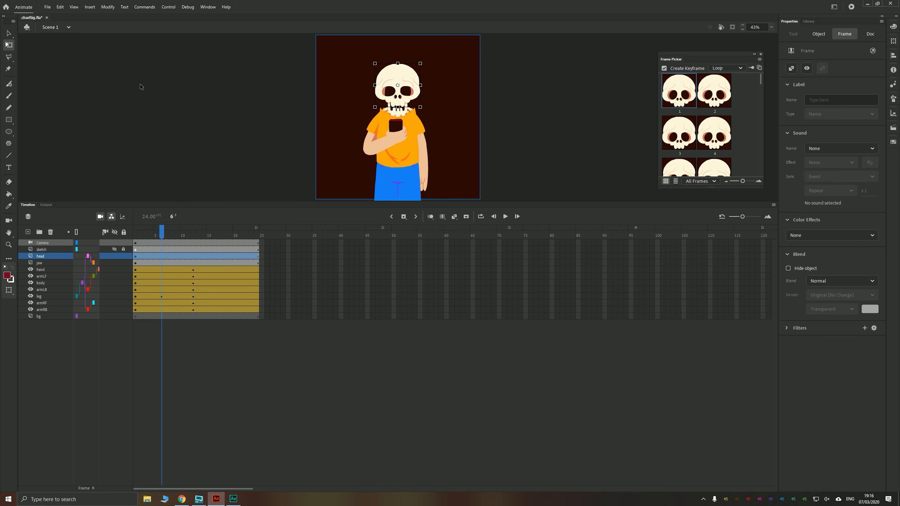
{"action": "left_click_drag", "start_coordinate": [154, 232], "coordinate": [135, 236]}
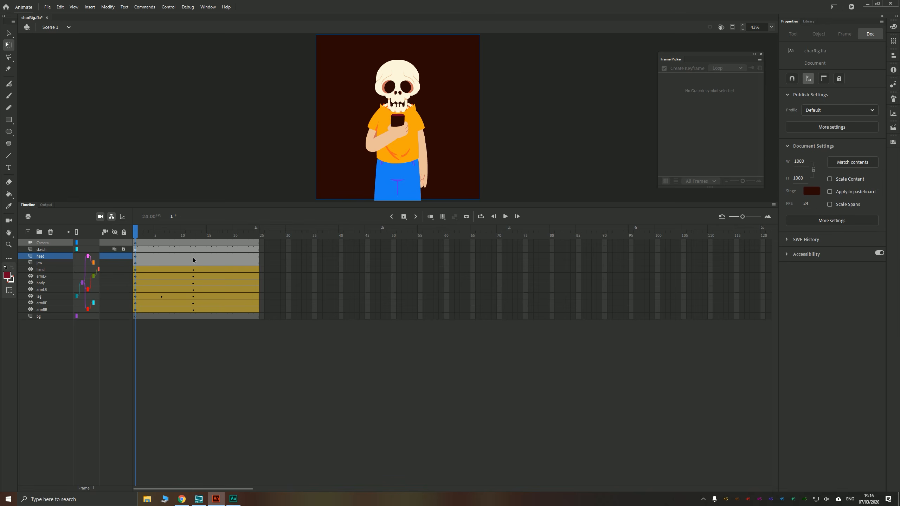
Create a motion tween on the head layer and nudge the head down at frame 12
{"action": "left_click", "coordinate": [193, 257]}
{"action": "right_click", "coordinate": [194, 258]}
{"action": "left_click", "coordinate": [215, 270]}
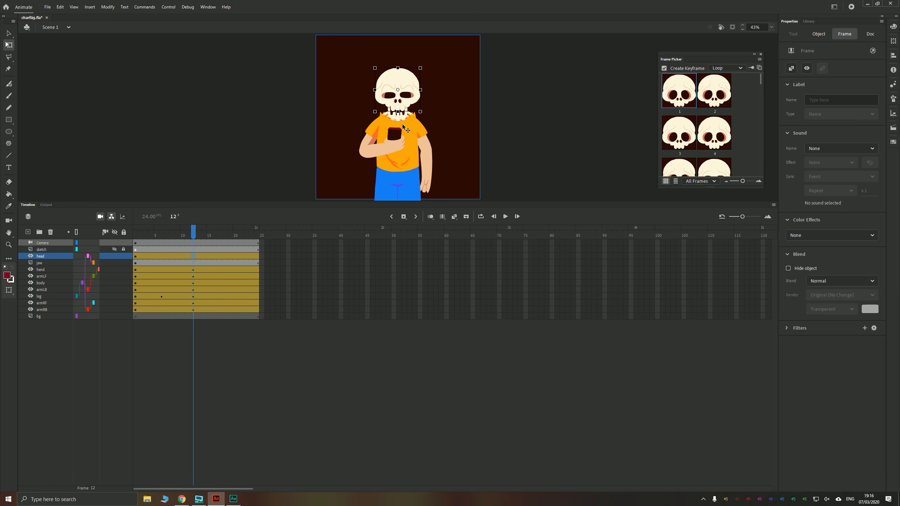
{"action": "key", "text": "shift+Down"}
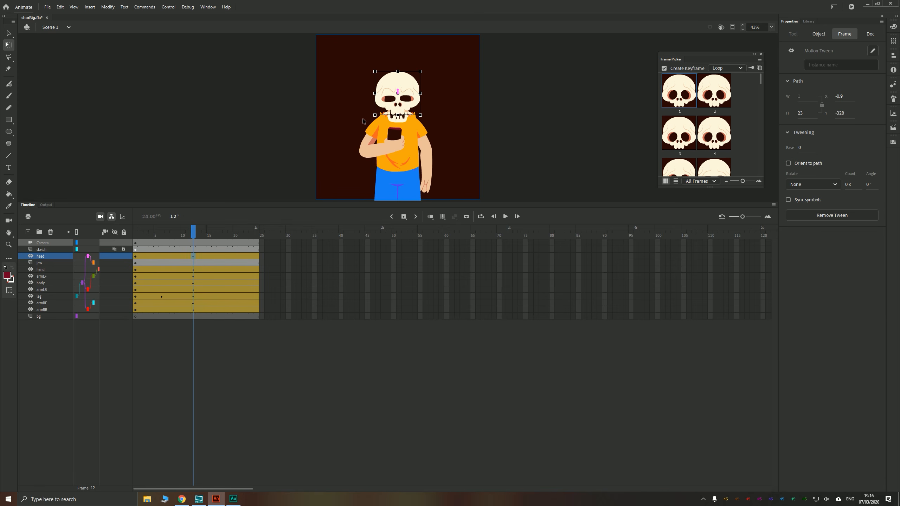
Create a motion tween on the jaw layer and nudge the jaw slightly up at frame 12
{"action": "right_click", "coordinate": [188, 263]}
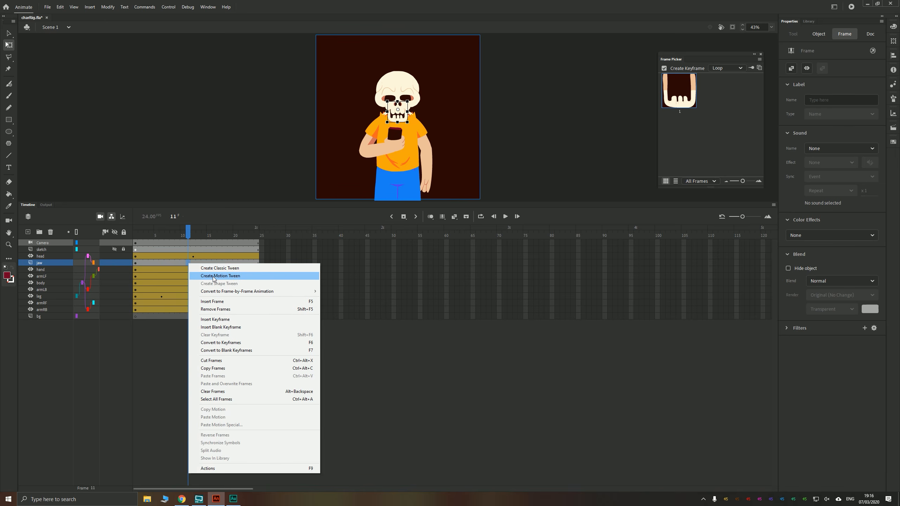
{"action": "left_click", "coordinate": [195, 267]}
{"action": "left_click", "coordinate": [194, 265]}
{"action": "key", "text": "shift+Down"}
{"action": "key", "text": "shift+Up"}
{"action": "key", "text": "shift+Up"}
{"action": "key", "text": "shift+Up"}
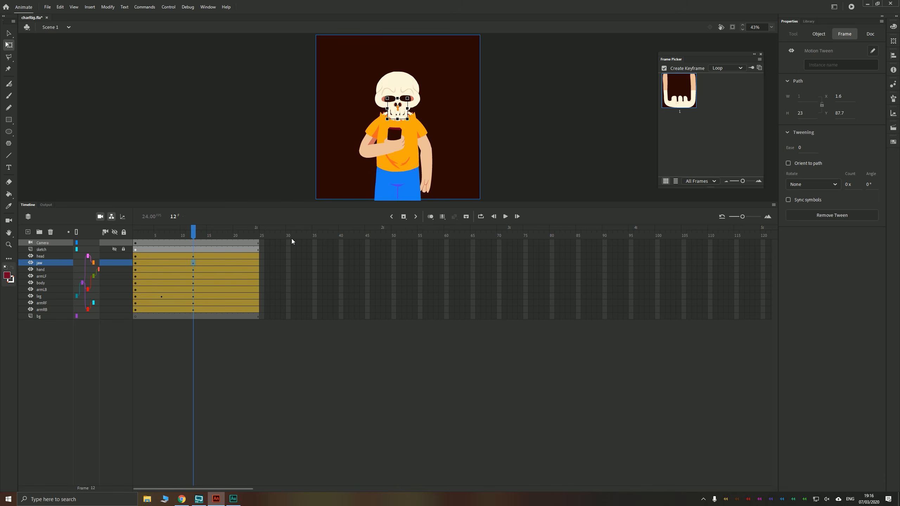
{"action": "key", "text": "shift+Down"}
{"action": "key", "text": "shift+Down"}
{"action": "key", "text": "shift+Down"}
{"action": "key", "text": "shift+Down"}
{"action": "key", "text": "shift+Up"}
{"action": "key", "text": "shift+Up"}
{"action": "key", "text": "shift+Up"}
Lower the jaw at frame 1 so the mouth starts open
{"action": "left_click", "coordinate": [135, 264]}
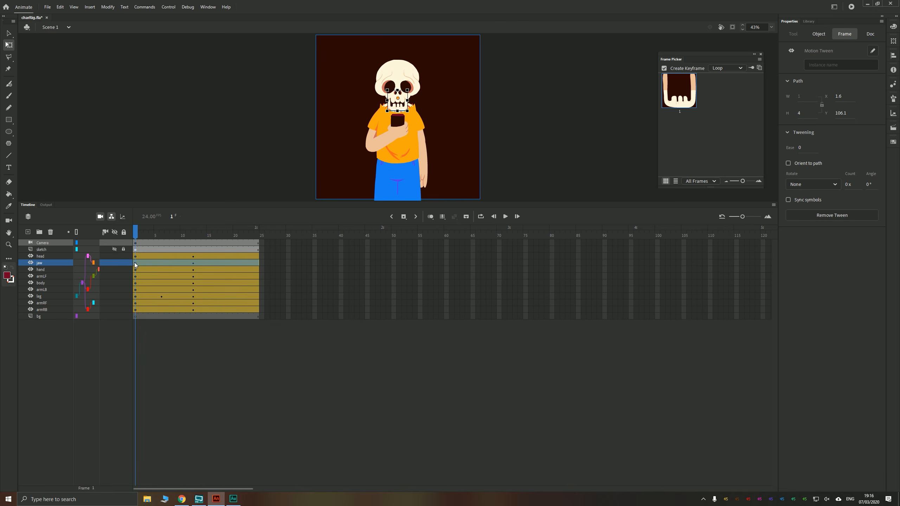
{"action": "key", "text": "shift+Down"}
{"action": "key", "text": "shift+Down"}
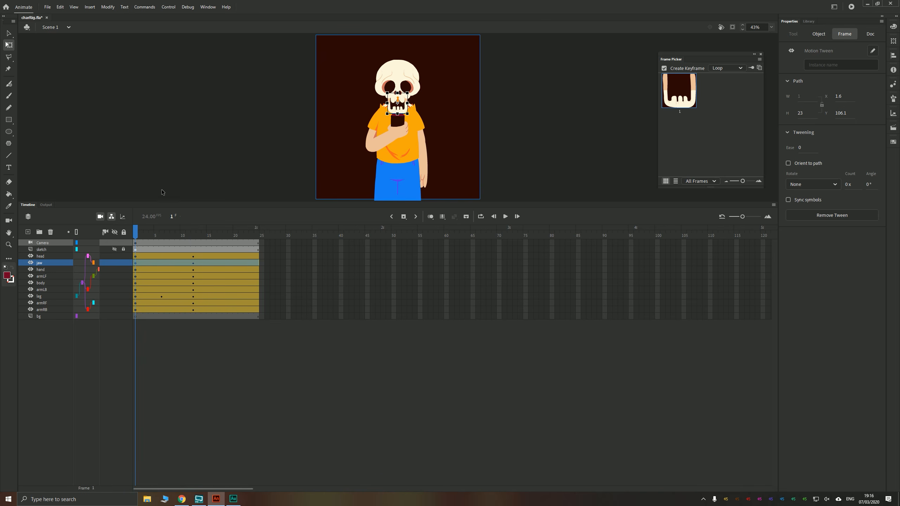
Play back the scene to check the head and jaw animation
{"action": "mouse_move", "coordinate": [139, 233]}
{"action": "left_mouse_down"}
{"action": "mouse_move", "coordinate": [195, 234]}
{"action": "mouse_move", "coordinate": [142, 237]}
{"action": "left_mouse_up"}
{"action": "key", "text": "Return"}
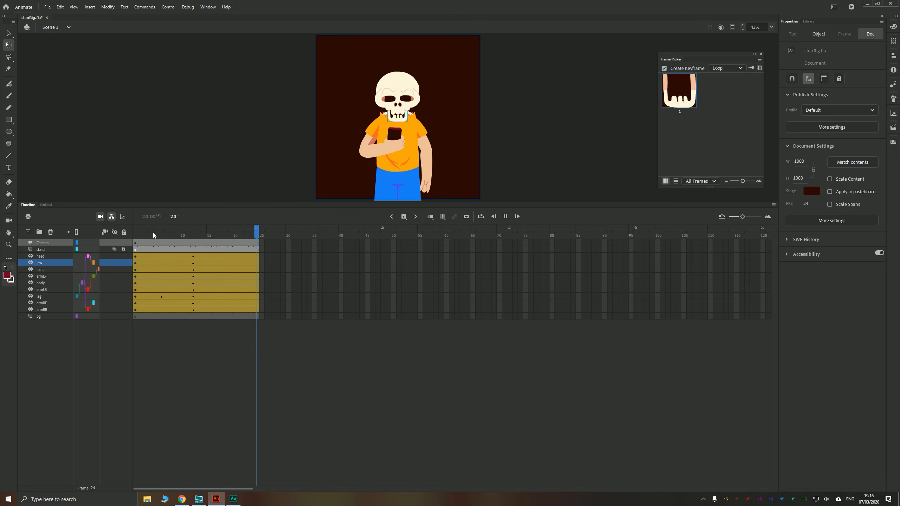
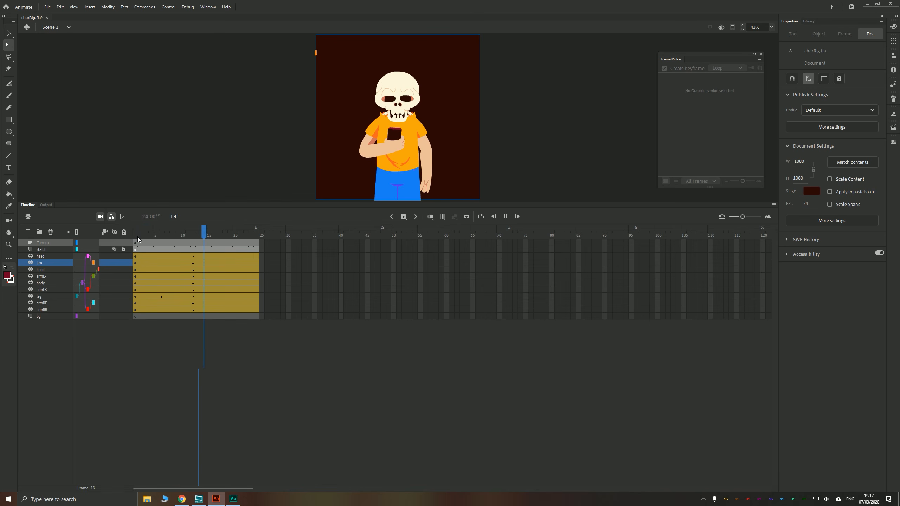
{"action": "key", "text": "Return"}
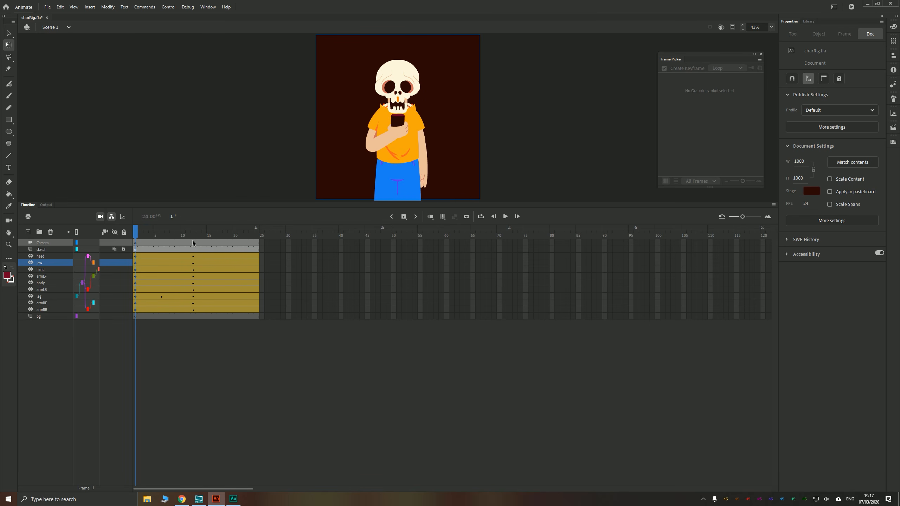
Insert keyframes at frame 14 on all layers from head to armRB
{"action": "left_click_drag", "start_coordinate": [194, 236], "coordinate": [205, 236]}
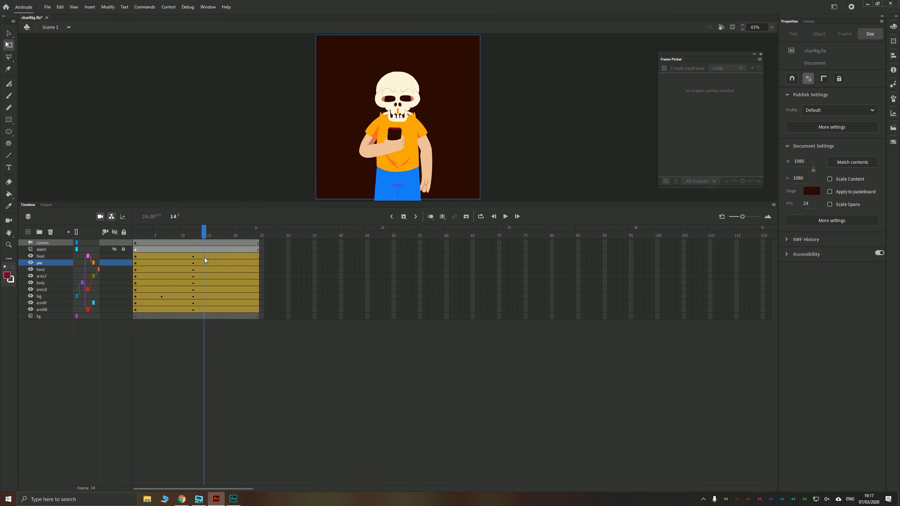
{"action": "left_click", "coordinate": [206, 309]}
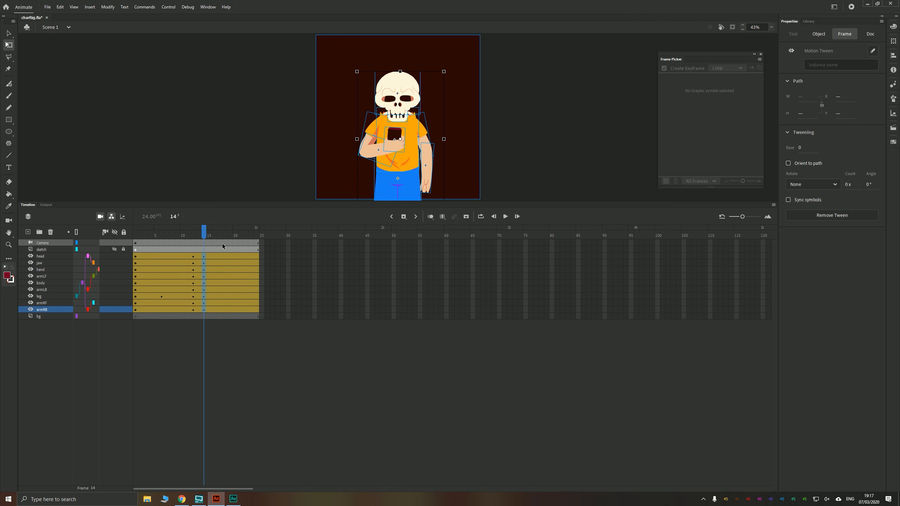
Try to remove the motion tweens from the head to armRB layers at frame 13
{"action": "left_click", "coordinate": [199, 257]}
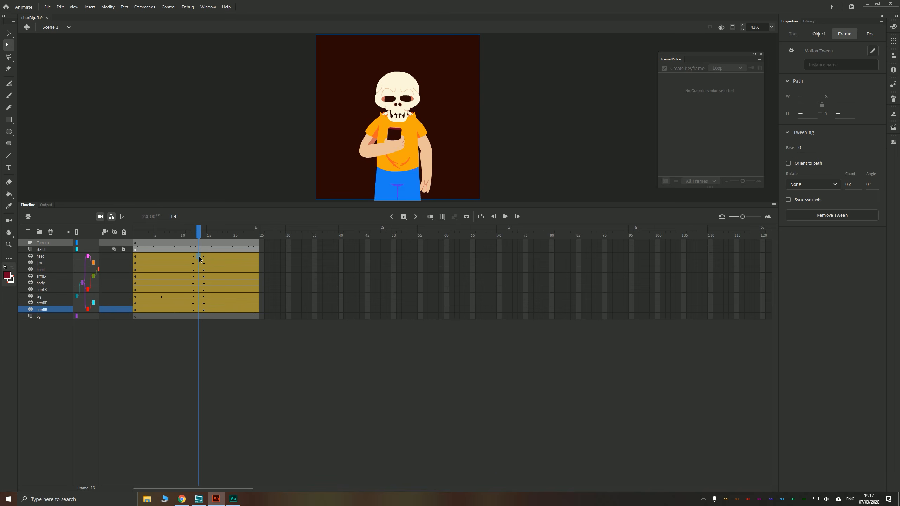
{"action": "left_click_drag", "start_coordinate": [198, 303], "coordinate": [198, 259]}
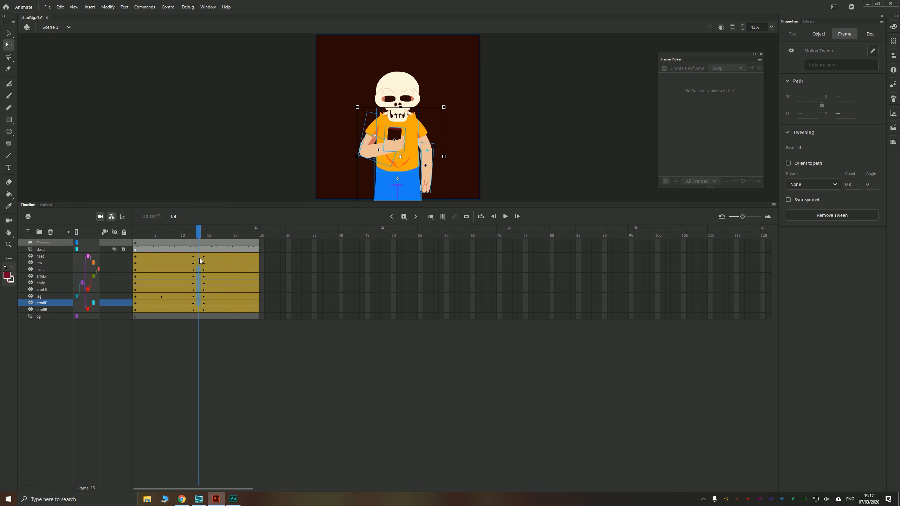
{"action": "left_click", "coordinate": [199, 309], "text": "shift"}
{"action": "right_click", "coordinate": [199, 304]}
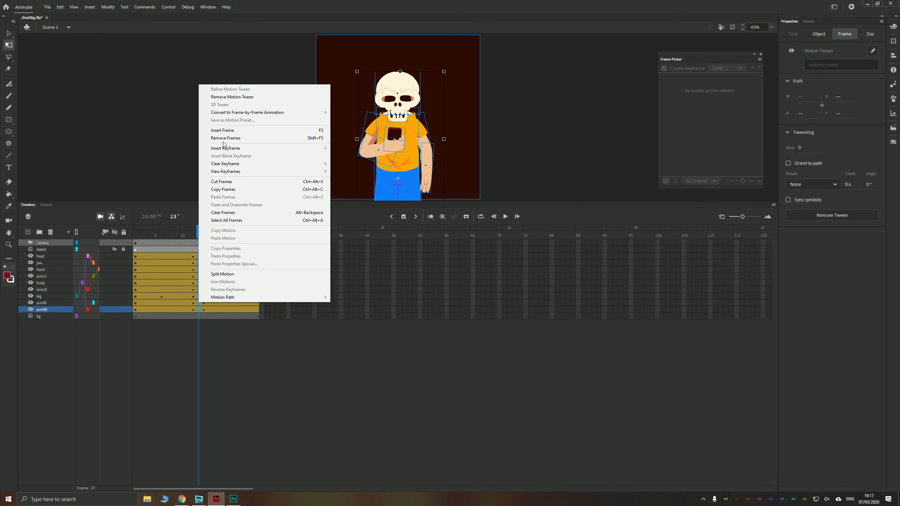
{"action": "left_click", "coordinate": [234, 98]}
{"action": "key", "text": "ctrl+z"}
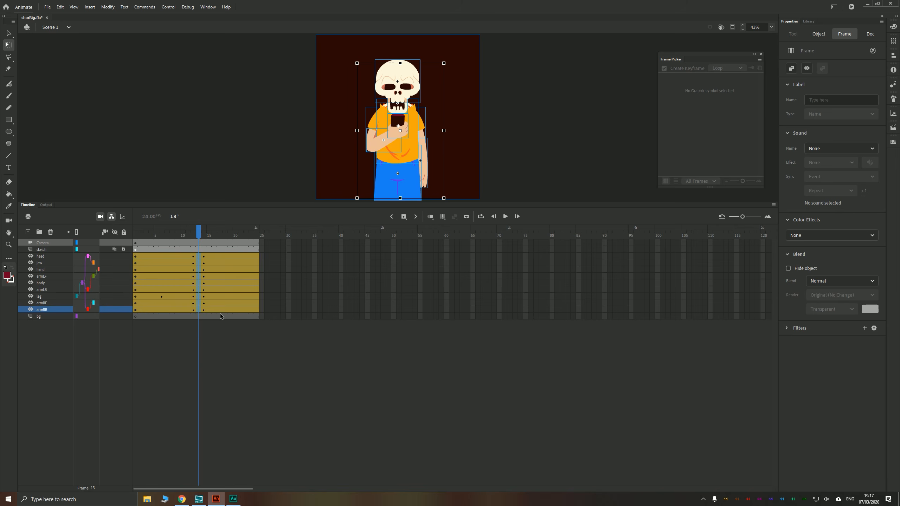
Deselect everything and play the animation from frame 1
{"action": "left_click", "coordinate": [294, 269]}
{"action": "left_click_drag", "start_coordinate": [194, 237], "coordinate": [123, 237]}
{"action": "key", "text": "Return"}
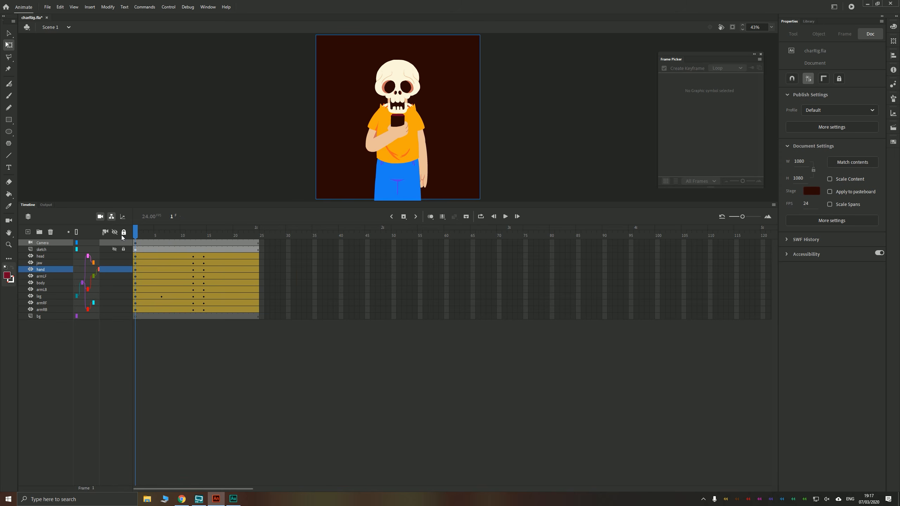
At frame 24, raise the legs on the leg layer to a Y position of about 901, with the Frame Picker closed
{"action": "left_click", "coordinate": [207, 237]}
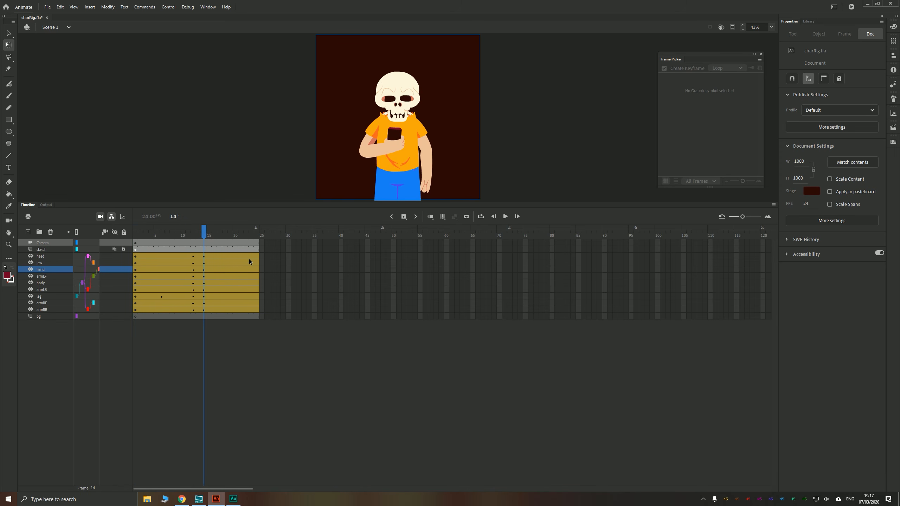
{"action": "left_click", "coordinate": [43, 296]}
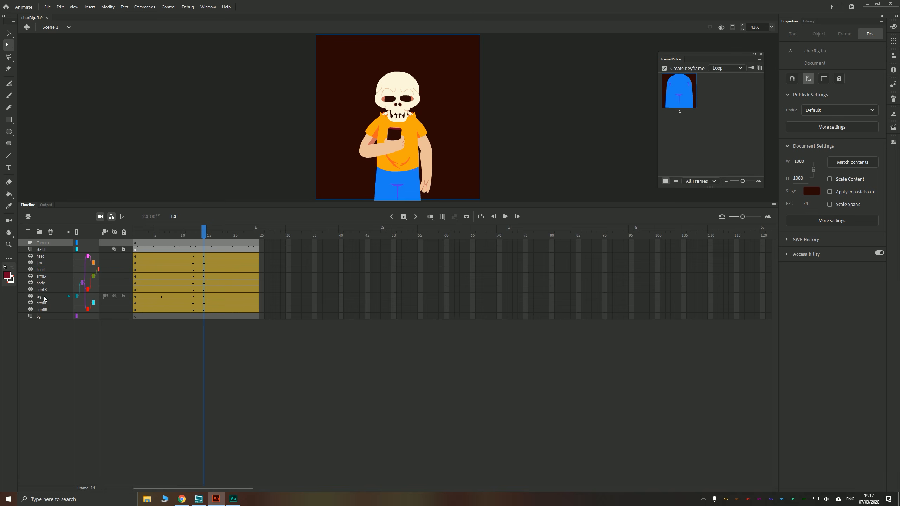
{"action": "left_click_drag", "start_coordinate": [205, 235], "coordinate": [258, 234]}
{"action": "left_click", "coordinate": [241, 297]}
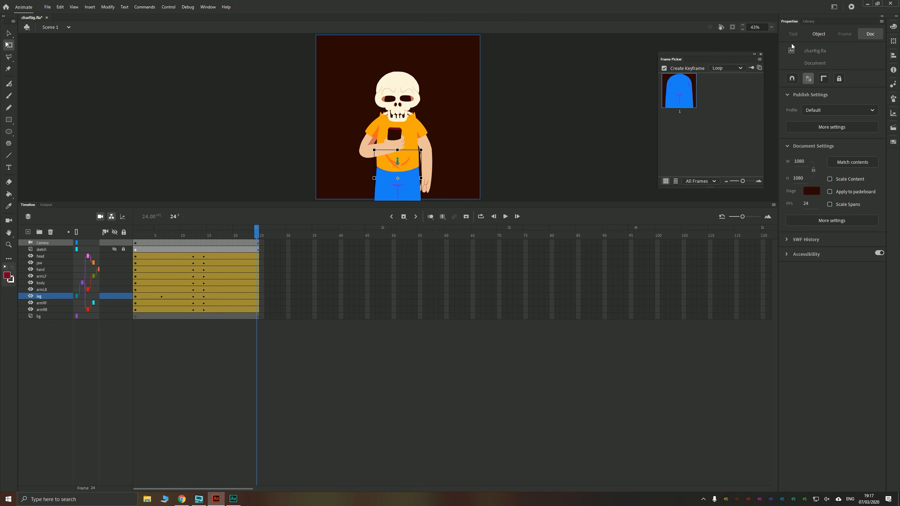
{"action": "left_click", "coordinate": [760, 53]}
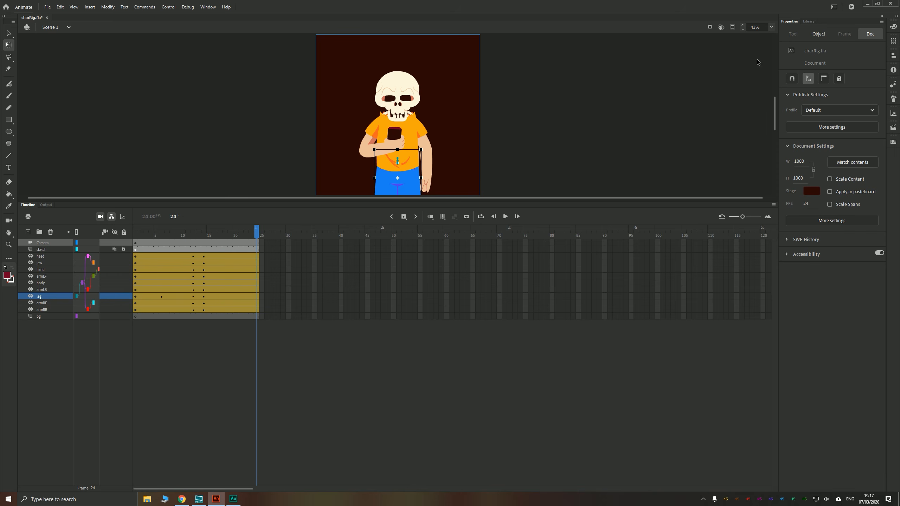
{"action": "left_click_drag", "start_coordinate": [371, 146], "coordinate": [377, 112]}
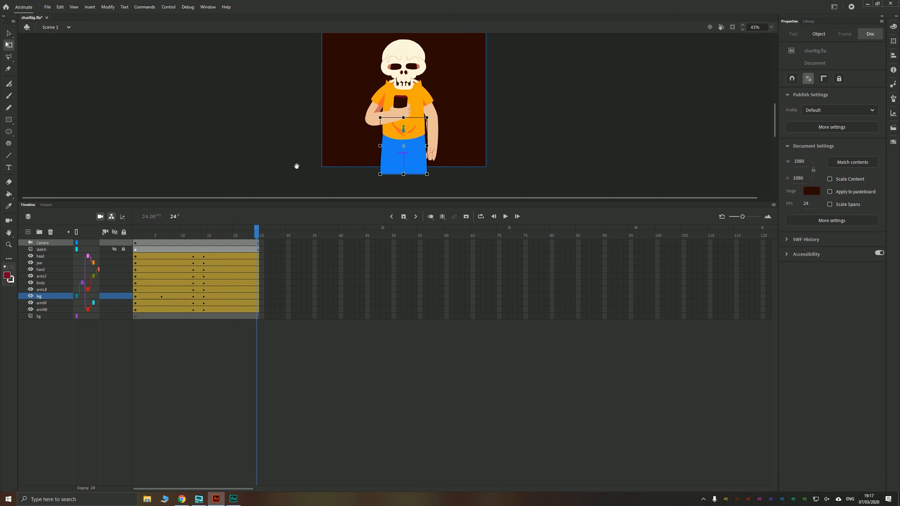
{"action": "key", "text": "shift+Up"}
{"action": "left_click", "coordinate": [457, 176]}
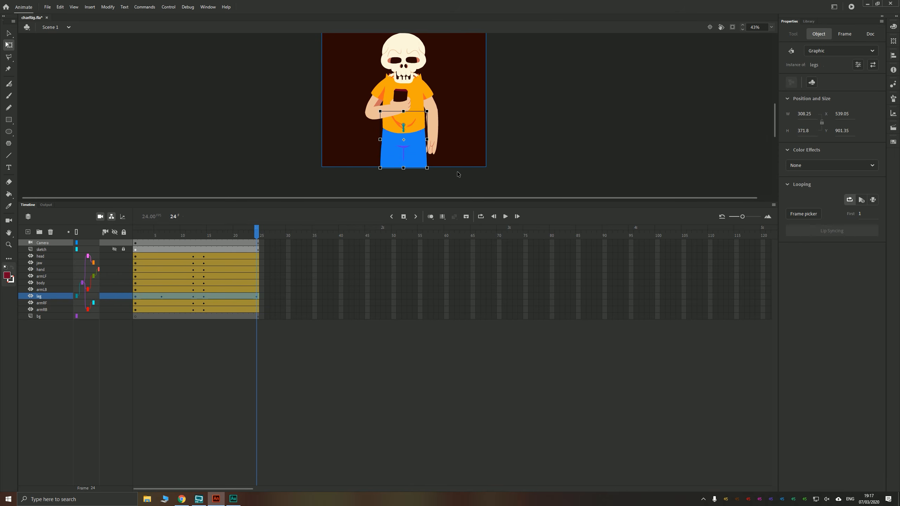
Check the rise of the legs between frames 14 and 24 by playing back the scene
{"action": "left_click", "coordinate": [225, 297]}
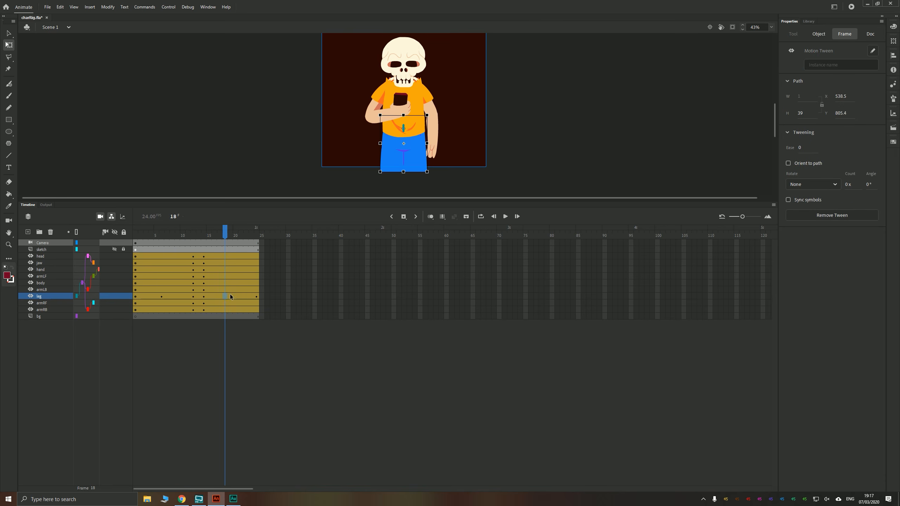
{"action": "left_click", "coordinate": [367, 187]}
{"action": "key", "text": "Return"}
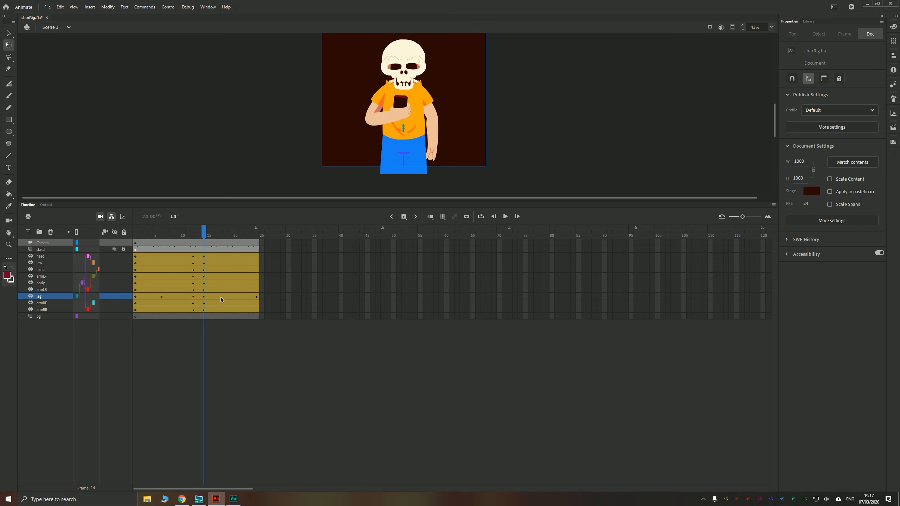
Open the leg layer's tween graph, fit it to the timeline width and show the Location Y curve
{"action": "double_click", "coordinate": [220, 297]}
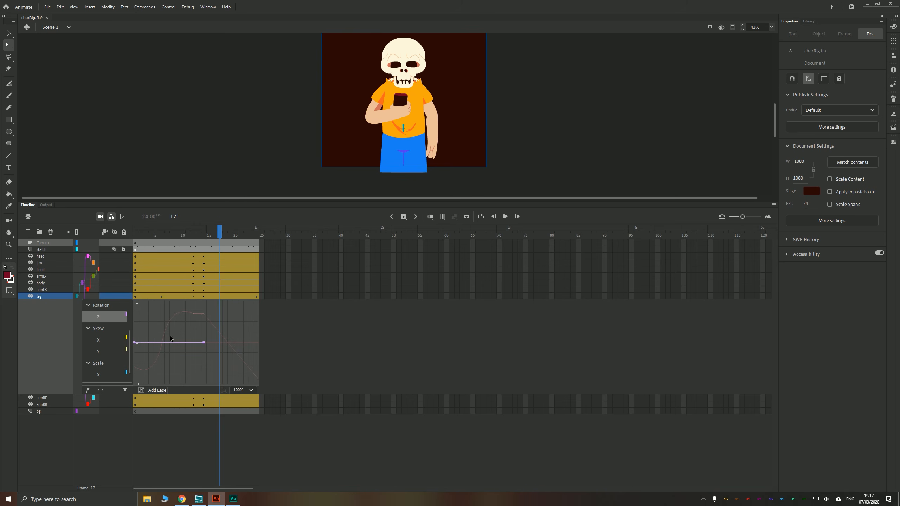
{"action": "left_click", "coordinate": [101, 390]}
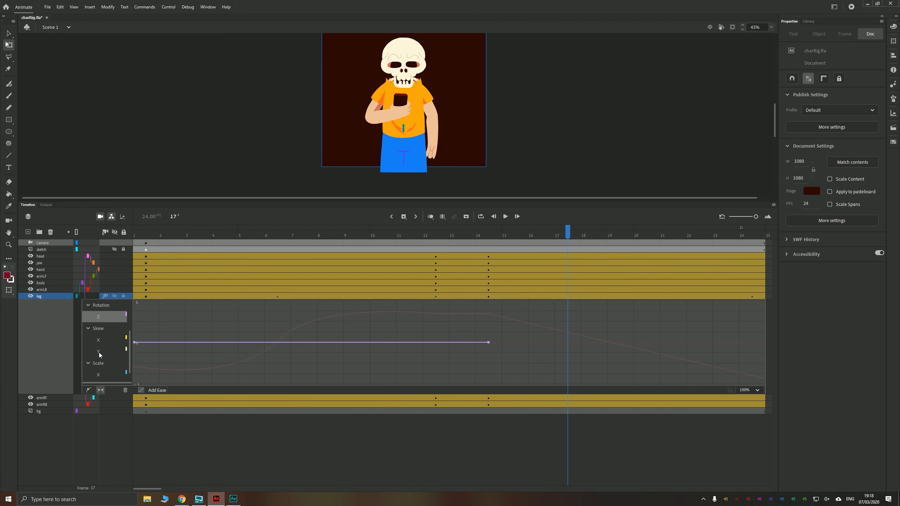
{"action": "scroll", "coordinate": [98, 352], "scroll_direction": "up", "scroll_amount": 3}
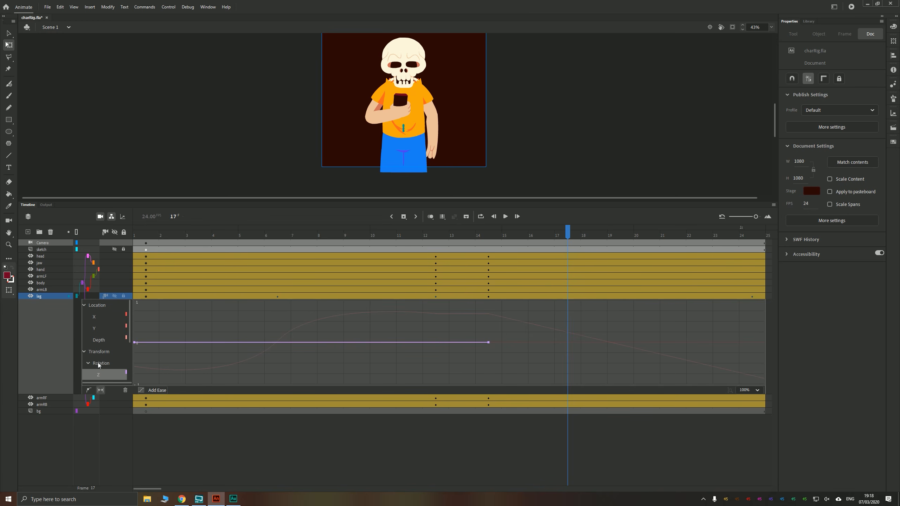
{"action": "left_click", "coordinate": [97, 329]}
{"action": "left_click", "coordinate": [101, 337]}
{"action": "left_click", "coordinate": [102, 329]}
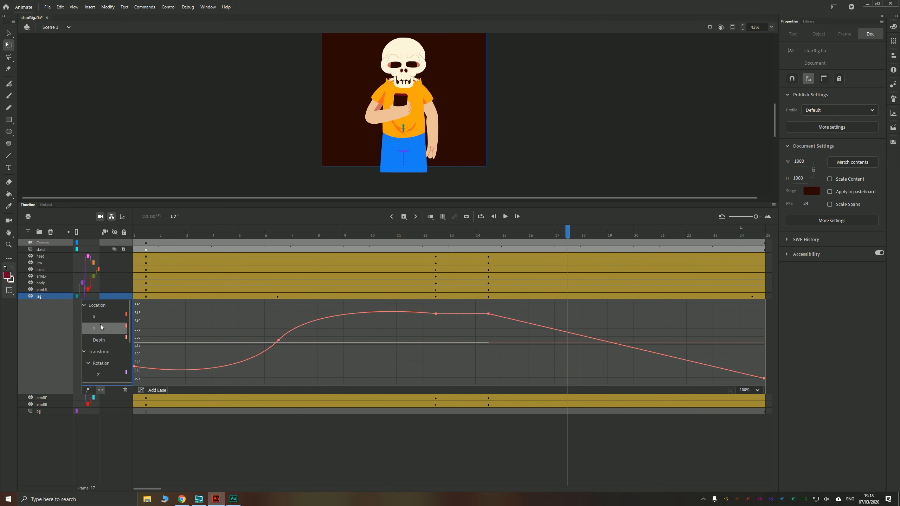
Examine the leg tween's other location, skew and scale curves, and return to the Location Y curve
{"action": "left_click", "coordinate": [97, 319]}
{"action": "scroll", "coordinate": [95, 345], "scroll_direction": "down", "scroll_amount": 1}
{"action": "left_click", "coordinate": [102, 340]}
{"action": "scroll", "coordinate": [103, 341], "scroll_direction": "down", "scroll_amount": 2}
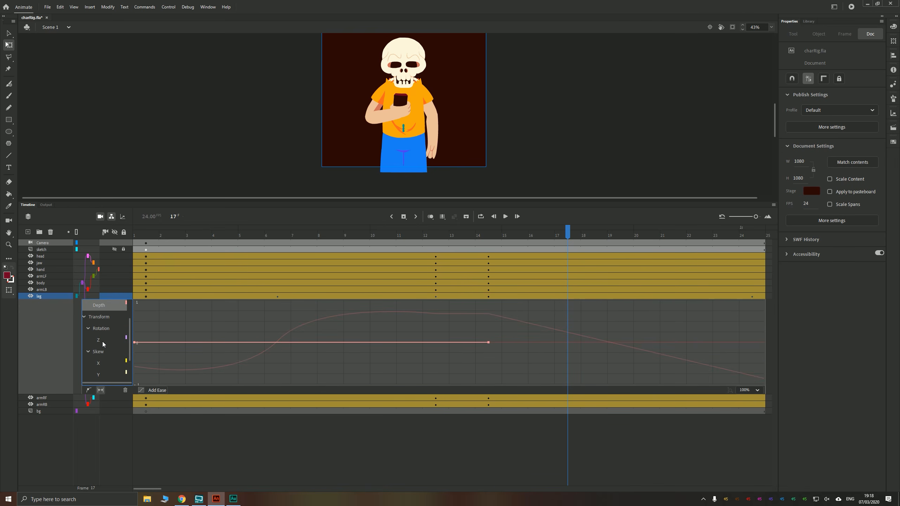
{"action": "left_click", "coordinate": [99, 332]}
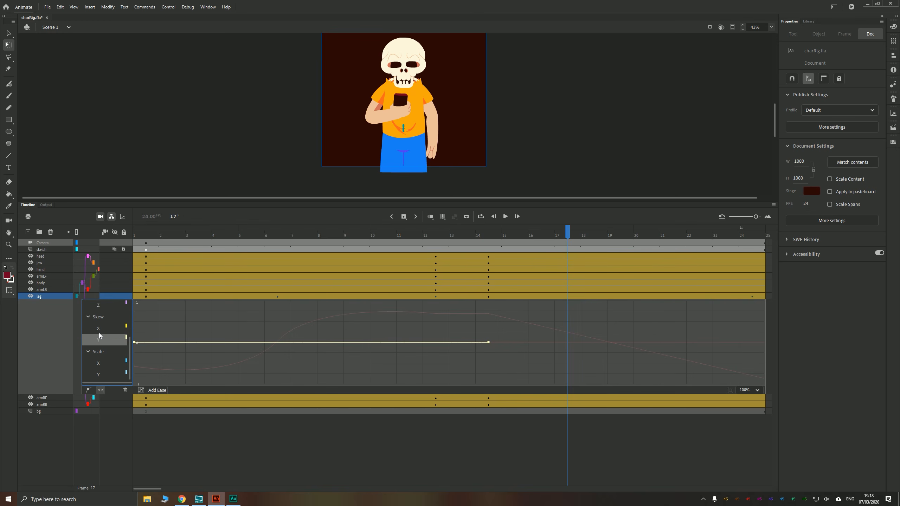
{"action": "left_click", "coordinate": [96, 361]}
{"action": "scroll", "coordinate": [101, 373], "scroll_direction": "up", "scroll_amount": 3}
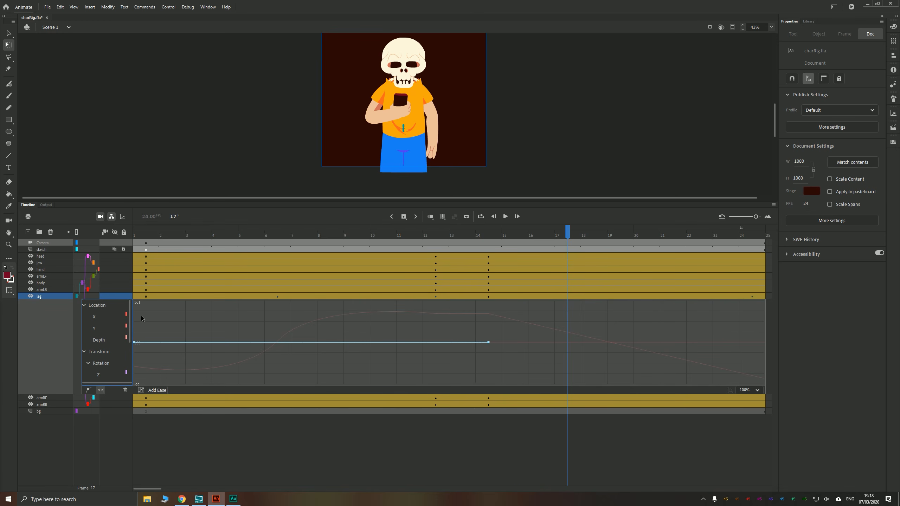
{"action": "left_click", "coordinate": [95, 329]}
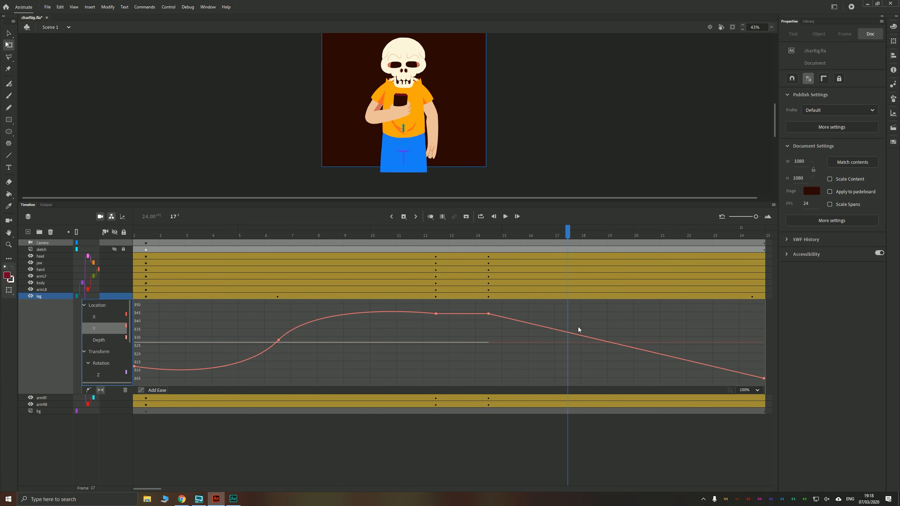
Add an anchor point to the leg's Location Y curve at frame 20, shift it to frame 19 and bend the curve around it
{"action": "left_click_drag", "start_coordinate": [568, 236], "coordinate": [620, 236]}
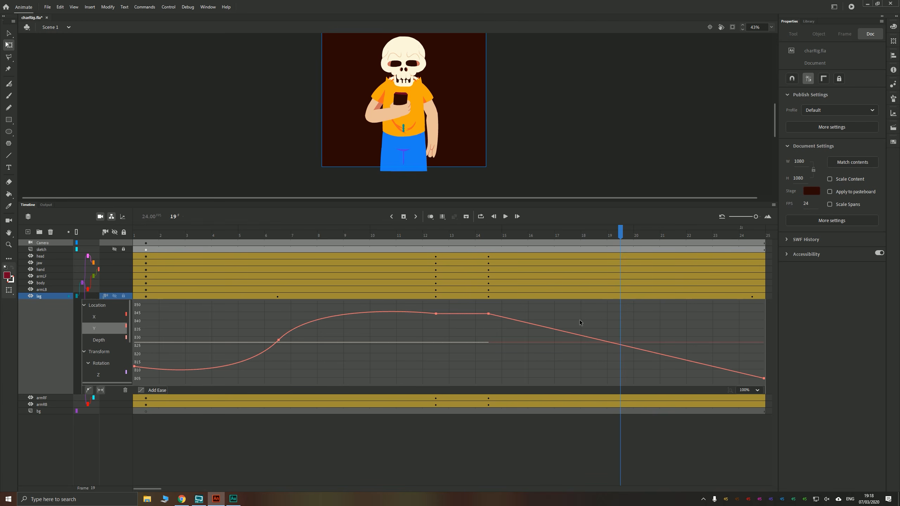
{"action": "left_click", "coordinate": [653, 354]}
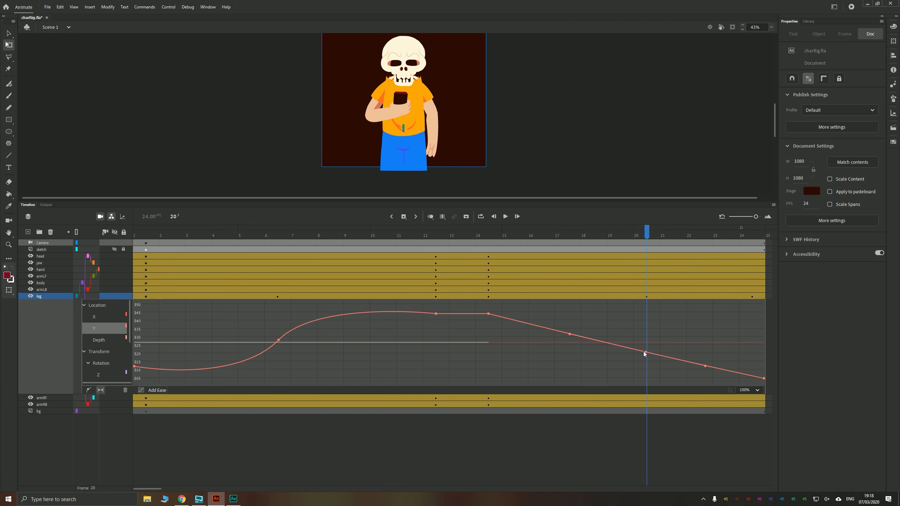
{"action": "left_click", "coordinate": [541, 233]}
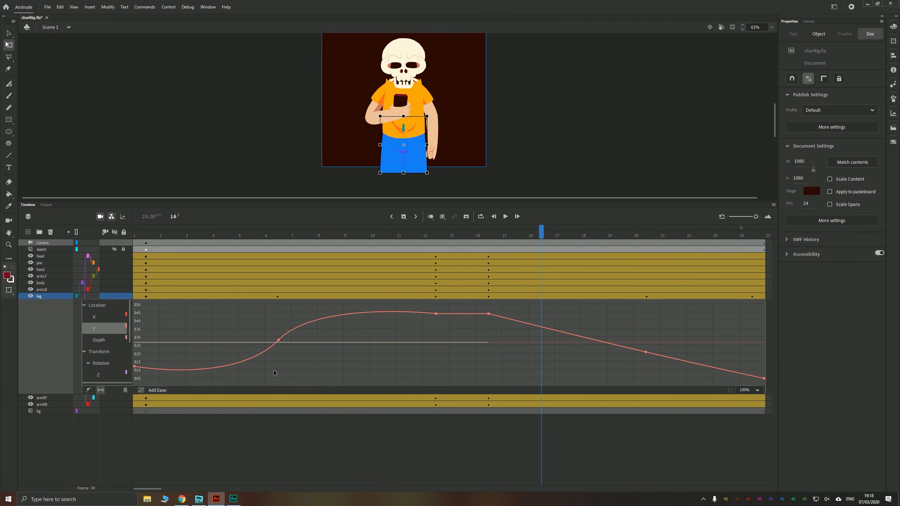
{"action": "left_click_drag", "start_coordinate": [151, 488], "coordinate": [161, 488]}
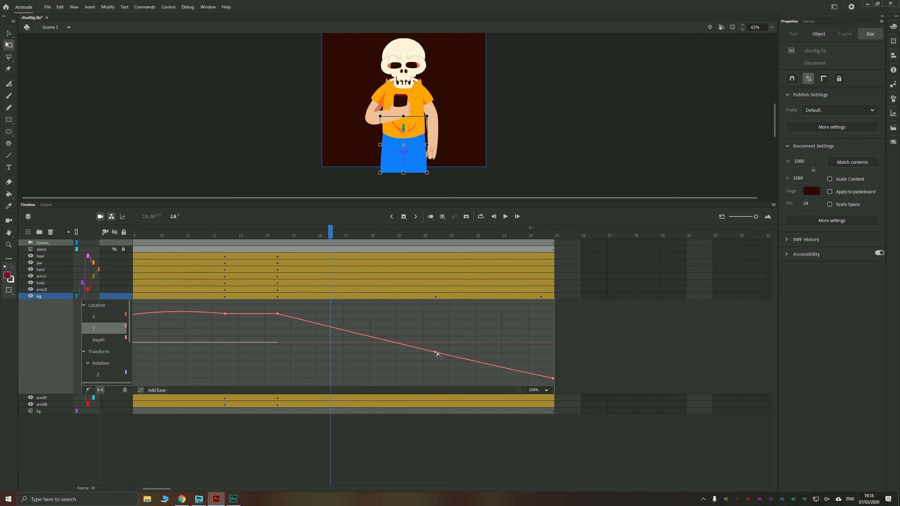
{"action": "left_click_drag", "start_coordinate": [435, 352], "coordinate": [416, 337]}
{"action": "left_click_drag", "start_coordinate": [332, 320], "coordinate": [346, 383]}
Scrub from frame 14 to frame 20 to check the legs' movement along the bent curve
{"action": "left_click", "coordinate": [281, 234]}
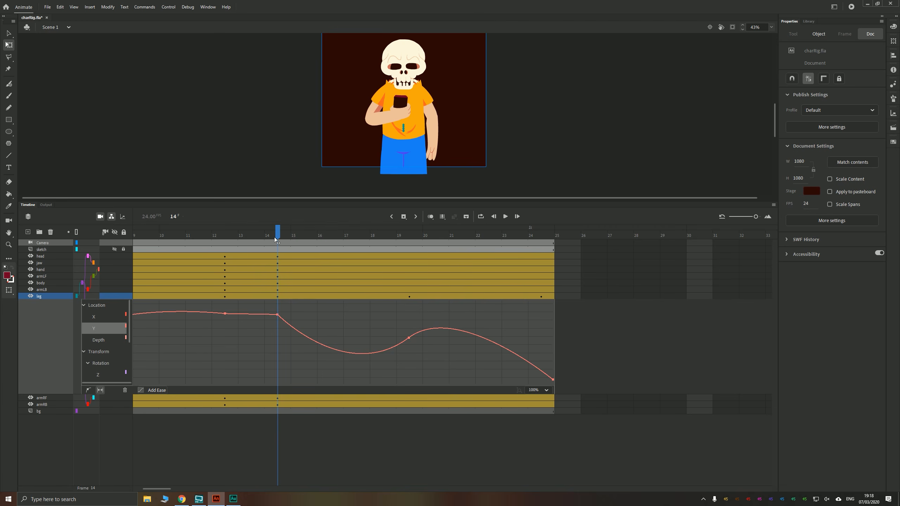
{"action": "left_click_drag", "start_coordinate": [275, 240], "coordinate": [405, 267]}
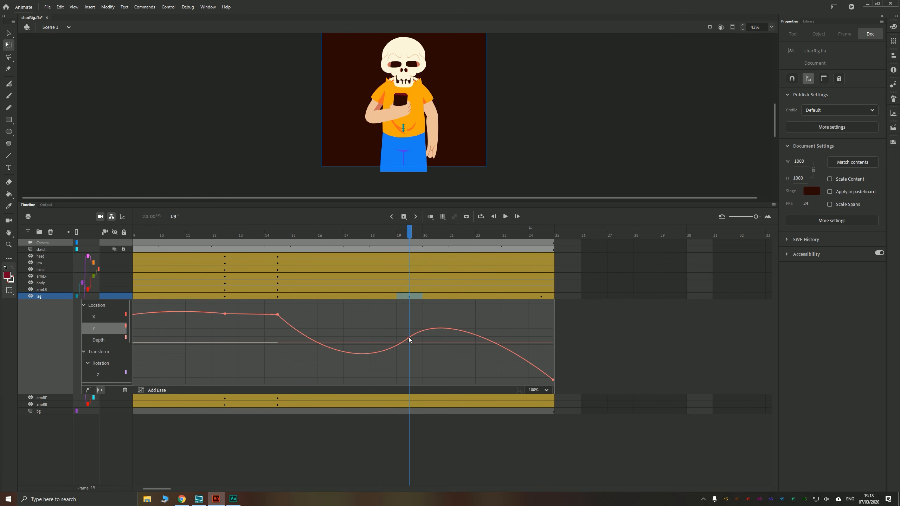
{"action": "left_click", "coordinate": [405, 296]}
{"action": "left_click", "coordinate": [434, 237]}
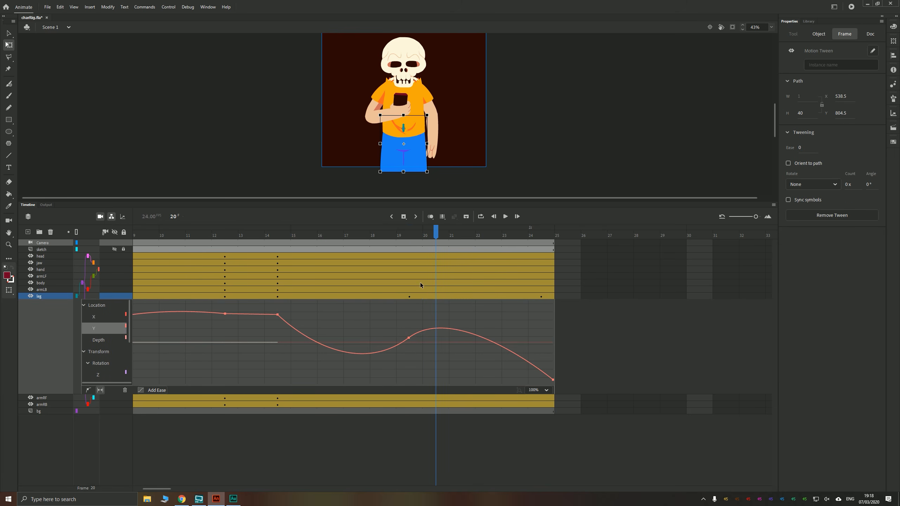
Straighten the Location Y curve between frames 14 and 19 with the anchor's incoming handle and scrub through it
{"action": "left_click", "coordinate": [409, 337]}
{"action": "left_click_drag", "start_coordinate": [349, 384], "coordinate": [350, 329]}
{"action": "left_click_drag", "start_coordinate": [281, 232], "coordinate": [423, 280]}
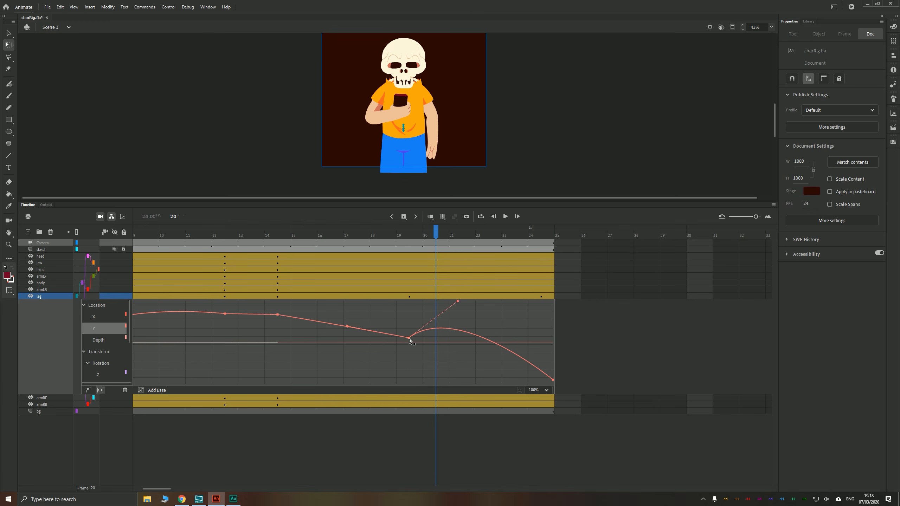
Undo the leg's Location Y curve edits, including the added anchor point
{"action": "key", "text": "ctrl+z"}
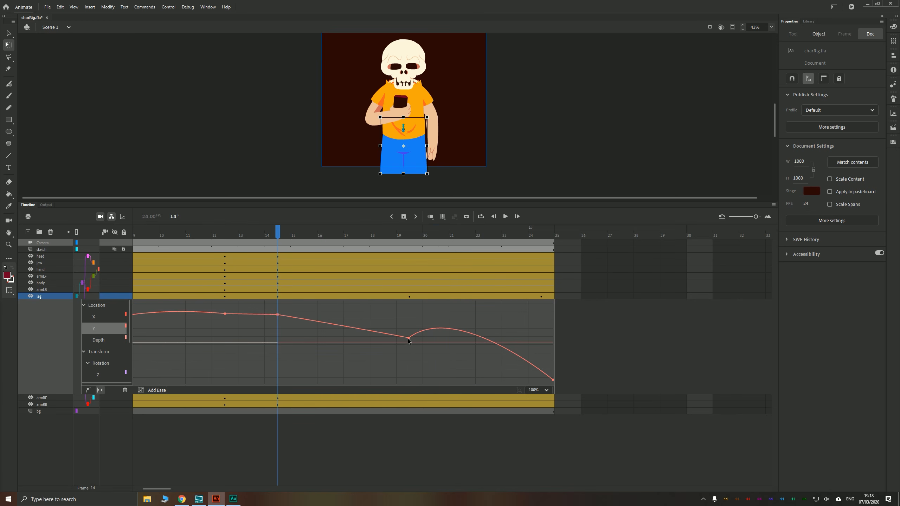
{"action": "key", "text": "ctrl+z"}
{"action": "key", "text": "ctrl+z"}
{"action": "key", "text": "ctrl+z"}
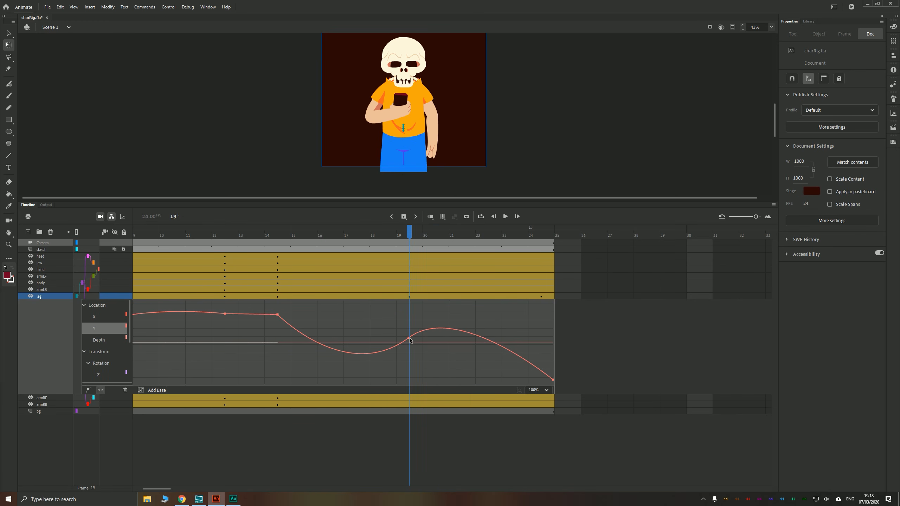
{"action": "key", "text": "ctrl+z"}
{"action": "key", "text": "ctrl+z"}
{"action": "key", "text": "ctrl+z"}
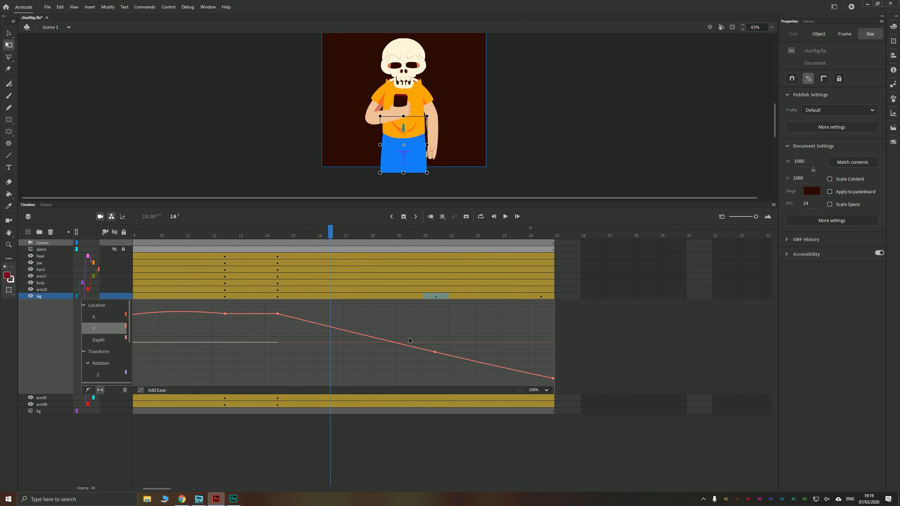
{"action": "key", "text": "ctrl+z"}
{"action": "key", "text": "ctrl+z"}
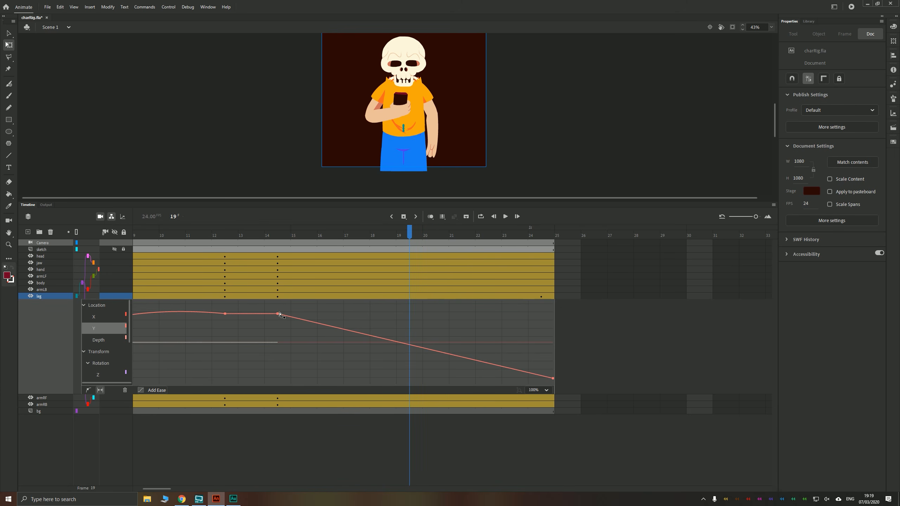
Add an anchor point to the leg's Location Y curve at frame 15, just after the frame 14 keyframe
{"action": "left_click", "coordinate": [277, 240]}
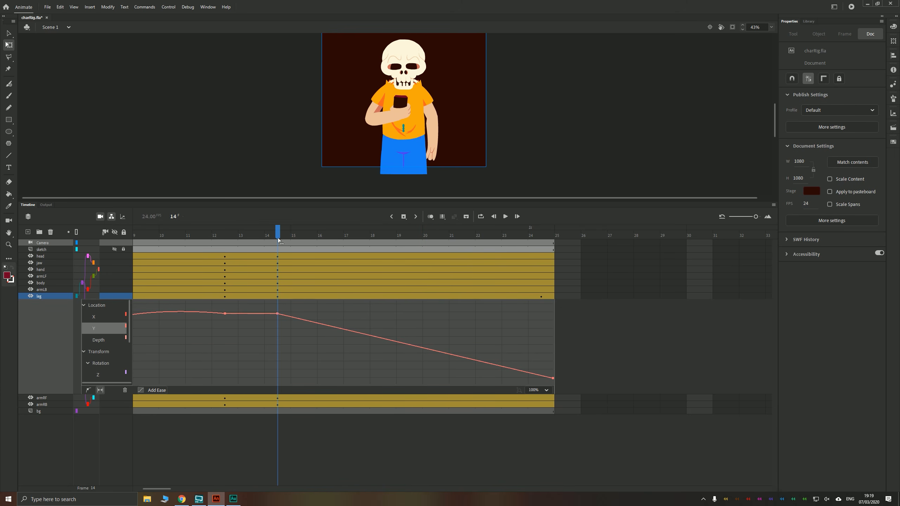
{"action": "left_click", "coordinate": [278, 314]}
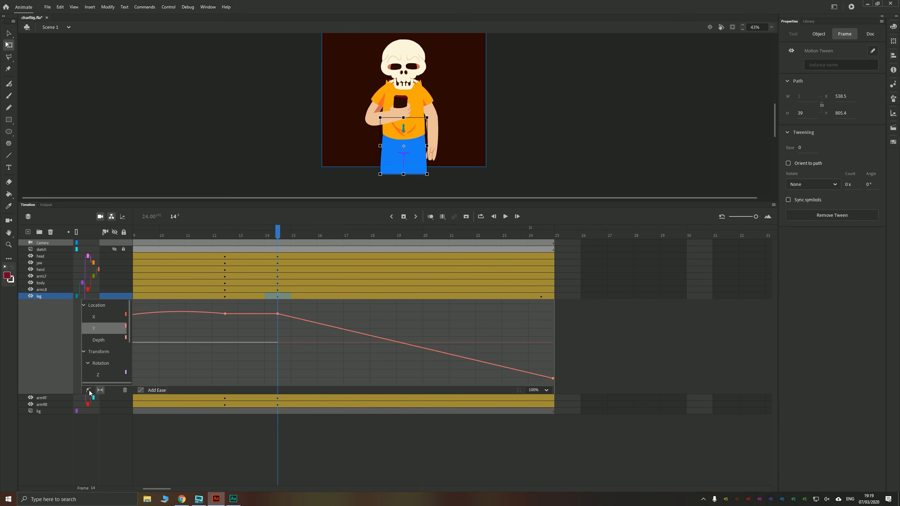
{"action": "left_click", "coordinate": [296, 318]}
{"action": "left_click", "coordinate": [303, 318]}
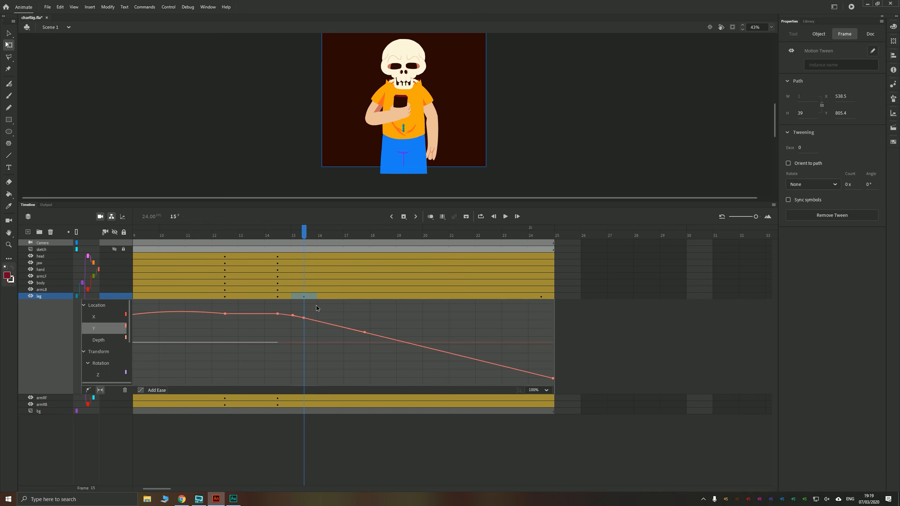
{"action": "left_click", "coordinate": [378, 235]}
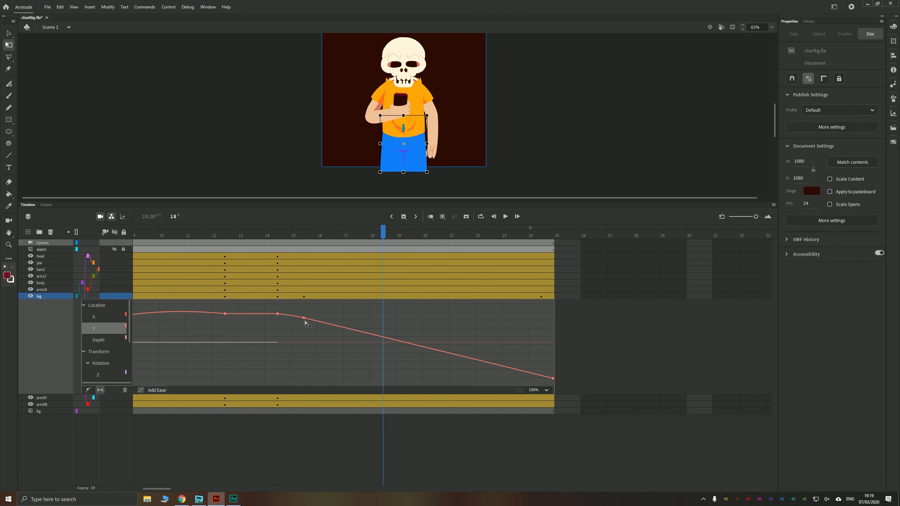
Shift the added Location Y anchor point to frame 16 and scrub through the legs' movement up to frame 22
{"action": "left_click_drag", "start_coordinate": [304, 318], "coordinate": [321, 351]}
{"action": "left_click_drag", "start_coordinate": [303, 296], "coordinate": [322, 298]}
{"action": "left_click_drag", "start_coordinate": [283, 236], "coordinate": [492, 279]}
{"action": "key", "text": "Return"}
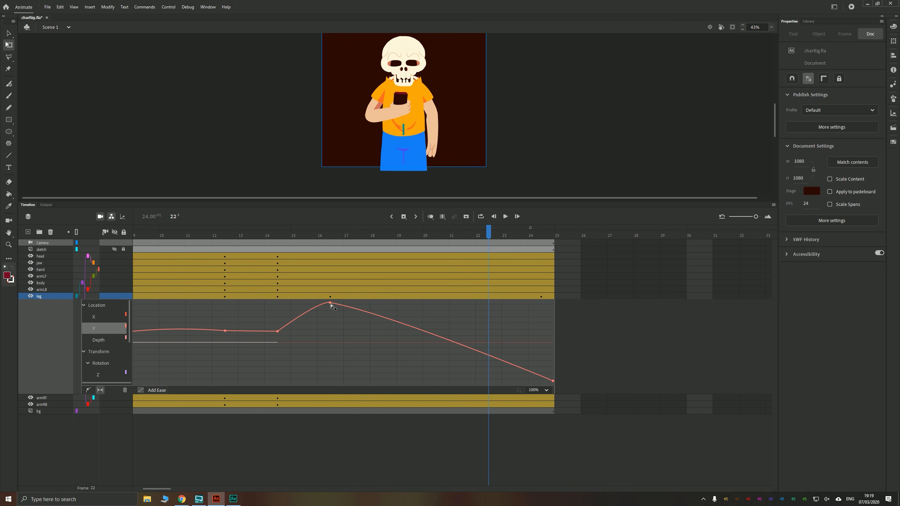
Lower the frame 16 anchor on the leg's Location Y curve for a steeper early rise and play from frame 14
{"action": "left_click_drag", "start_coordinate": [332, 306], "coordinate": [330, 355]}
{"action": "left_click", "coordinate": [281, 235]}
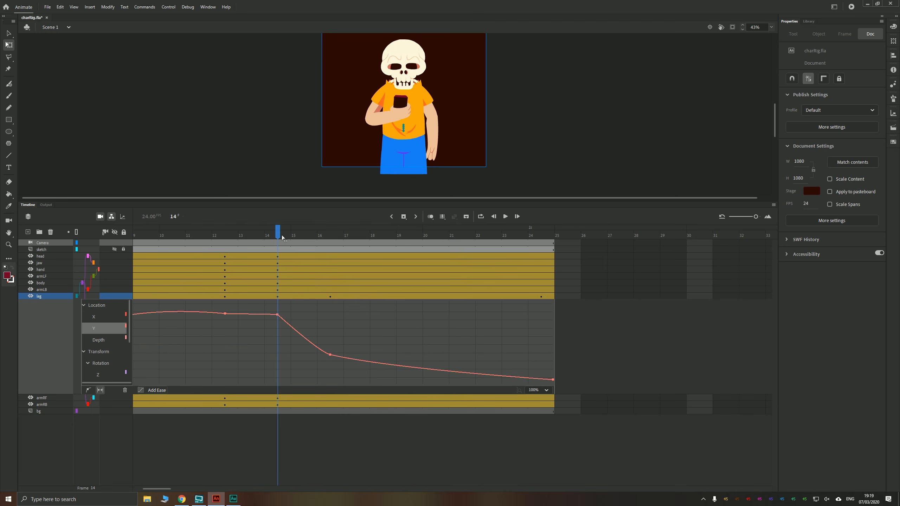
{"action": "left_click_drag", "start_coordinate": [282, 236], "coordinate": [281, 256]}
{"action": "key", "text": "Return"}
{"action": "left_click", "coordinate": [276, 243]}
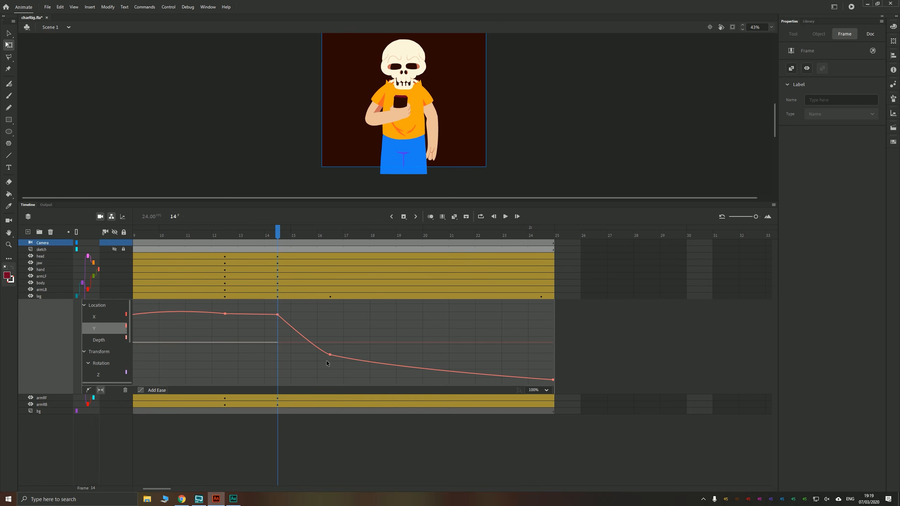
Adjust the frame 16 anchor's handles so the Location Y curve bends smoothly towards frame 24, and scrub through it
{"action": "left_click_drag", "start_coordinate": [330, 354], "coordinate": [299, 352]}
{"action": "left_click_drag", "start_coordinate": [390, 380], "coordinate": [413, 381]}
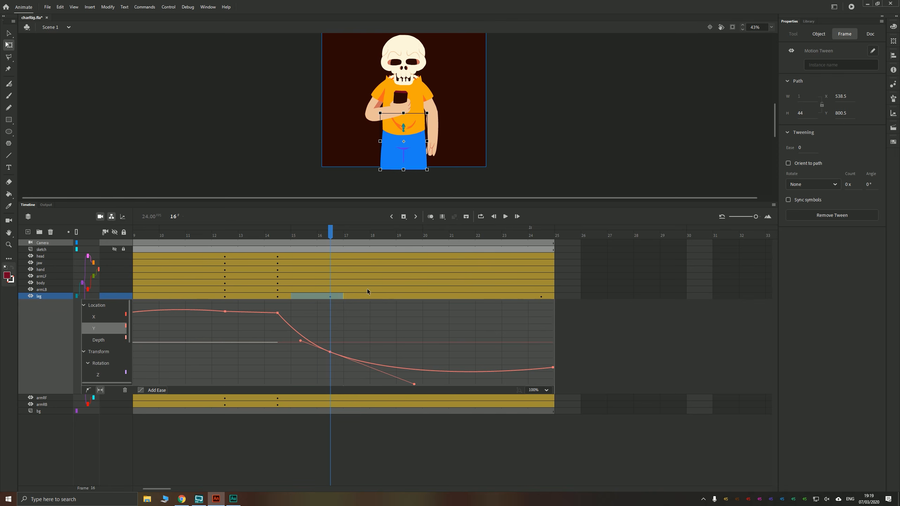
{"action": "left_click_drag", "start_coordinate": [294, 236], "coordinate": [534, 267]}
{"action": "left_click", "coordinate": [387, 103]}
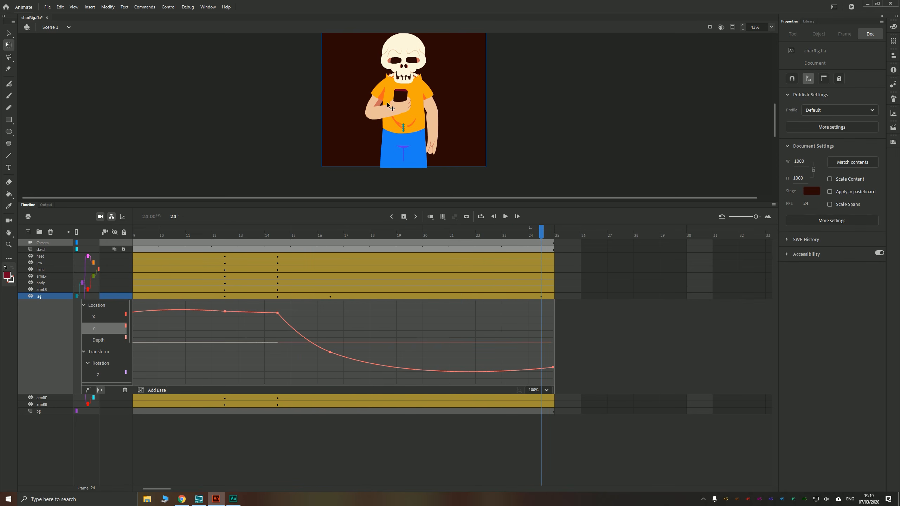
Examine the top of the skull up close while scrubbing from frame 15 to frame 21 to judge the eased movement
{"action": "scroll", "coordinate": [419, 80], "scroll_direction": "up", "scroll_amount": 3}
{"action": "left_click_drag", "start_coordinate": [374, 73], "coordinate": [373, 146]}
{"action": "scroll", "coordinate": [373, 93], "scroll_direction": "up", "scroll_amount": 5}
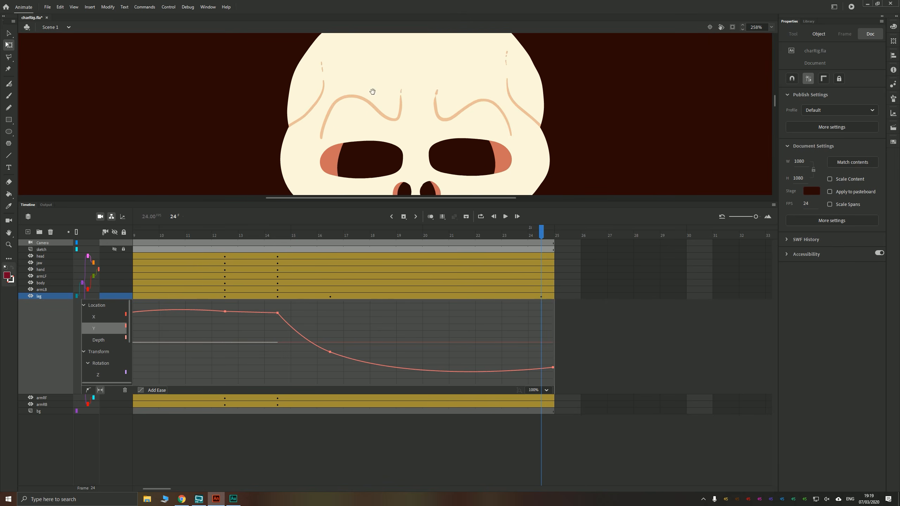
{"action": "left_click_drag", "start_coordinate": [372, 92], "coordinate": [375, 156]}
{"action": "left_click", "coordinate": [296, 242]}
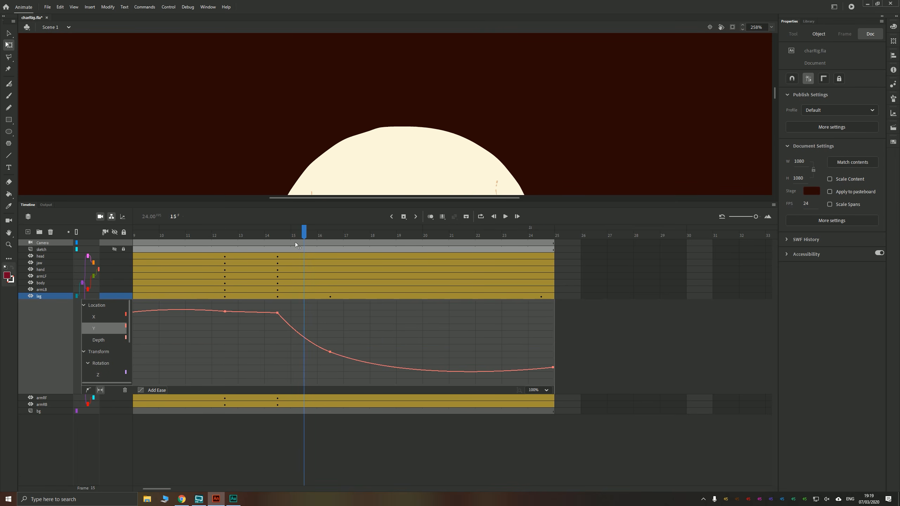
{"action": "left_click_drag", "start_coordinate": [295, 242], "coordinate": [363, 251]}
{"action": "mouse_move", "coordinate": [426, 254]}
{"action": "left_mouse_down"}
{"action": "mouse_move", "coordinate": [545, 263]}
{"action": "mouse_move", "coordinate": [409, 265]}
{"action": "left_mouse_up"}
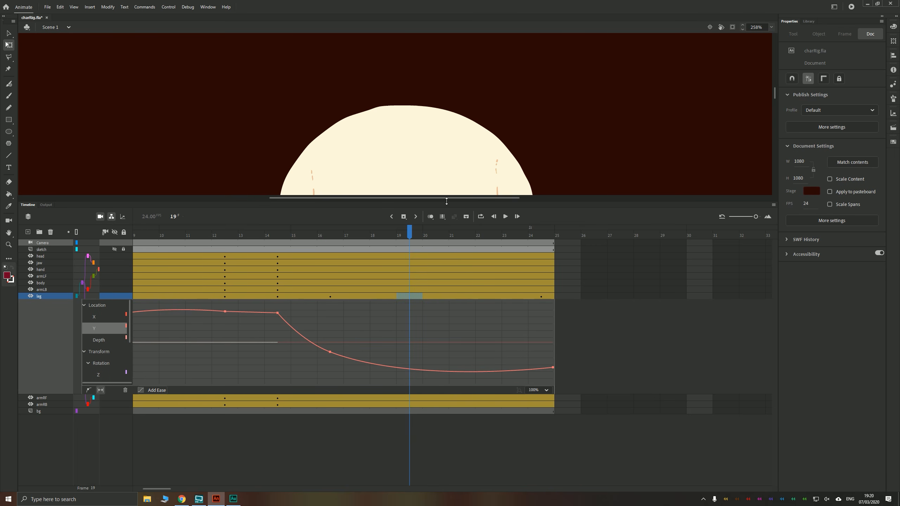
{"action": "left_click", "coordinate": [460, 237]}
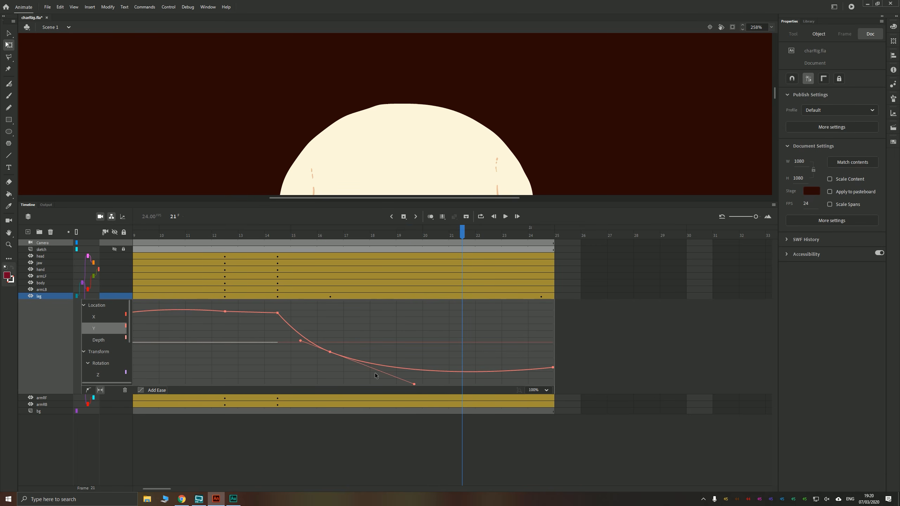
Try flattening the Location Y curve after frame 16 with the anchor's outgoing handle, scrub through it and undo the change
{"action": "left_click_drag", "start_coordinate": [414, 386], "coordinate": [411, 365]}
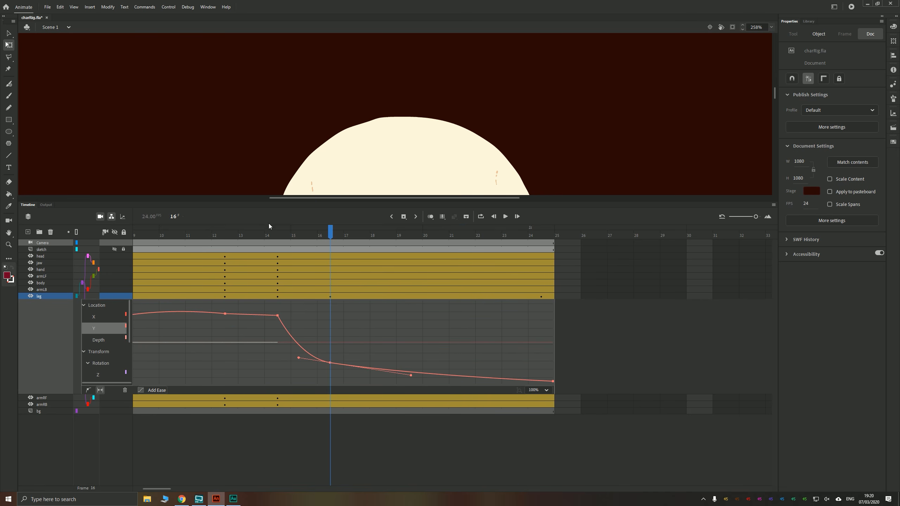
{"action": "left_click_drag", "start_coordinate": [271, 234], "coordinate": [542, 251]}
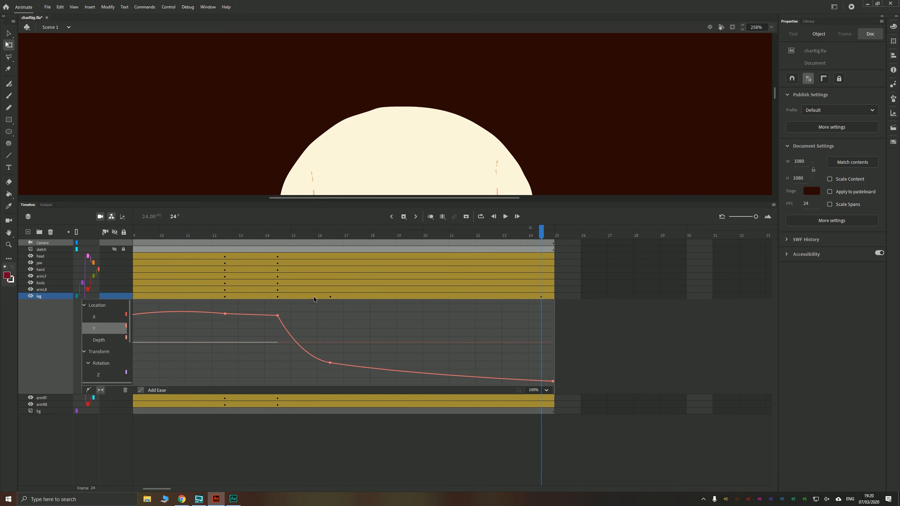
{"action": "left_click", "coordinate": [277, 234]}
{"action": "key", "text": "ctrl+z"}
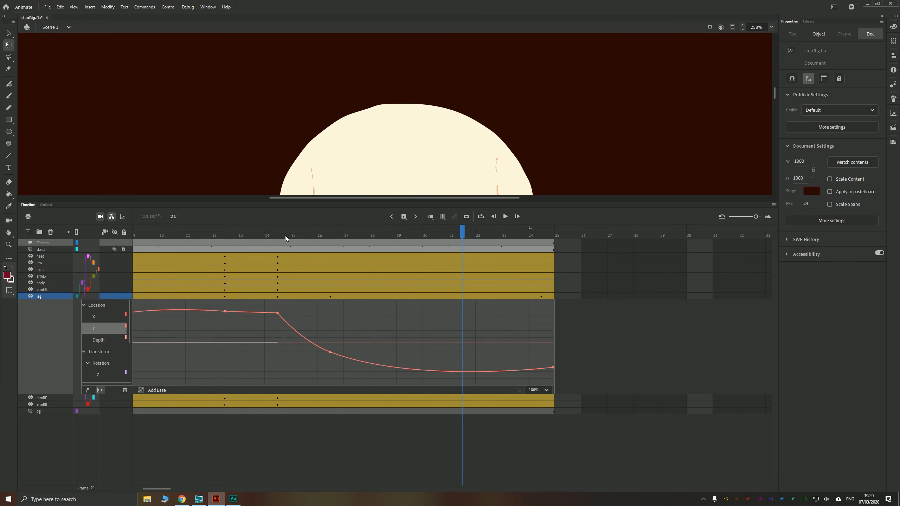
Play back the animation with the whole character and the full leg curve in view
{"action": "left_click_drag", "start_coordinate": [285, 235], "coordinate": [187, 243]}
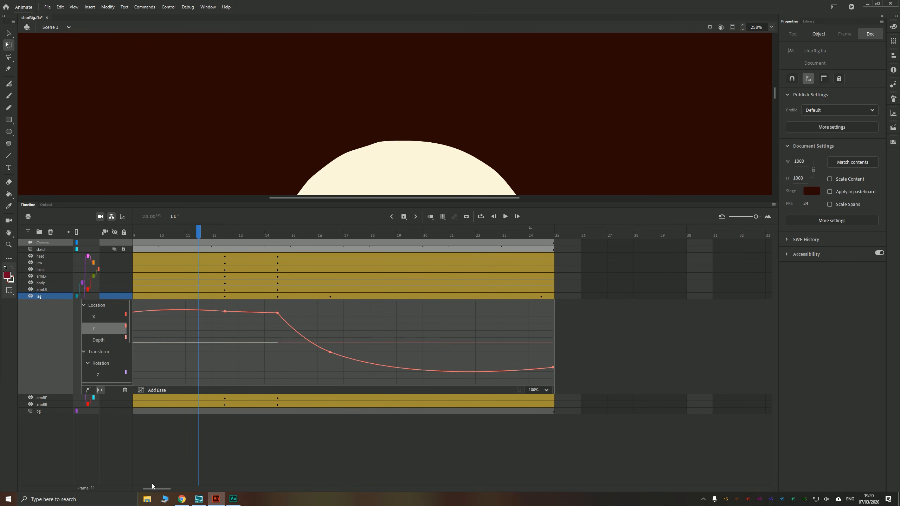
{"action": "left_click", "coordinate": [100, 390]}
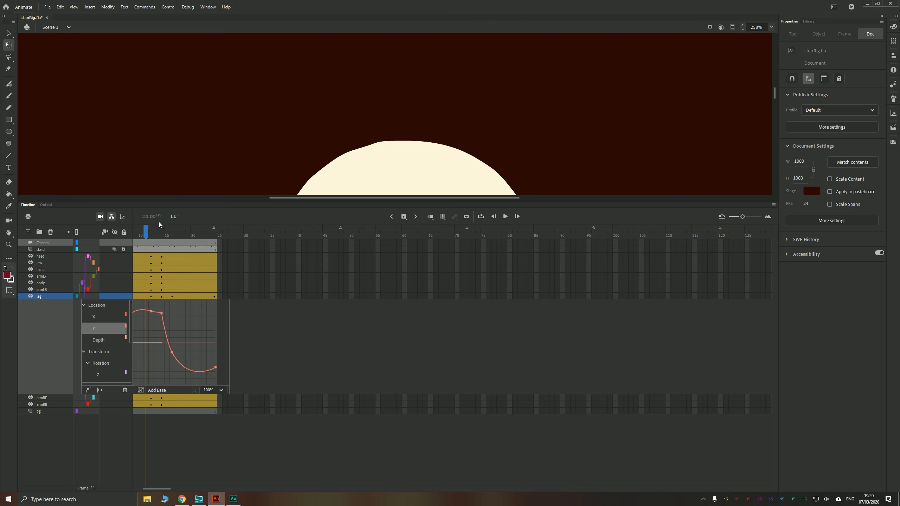
{"action": "scroll", "coordinate": [312, 147], "scroll_direction": "down", "scroll_amount": 6}
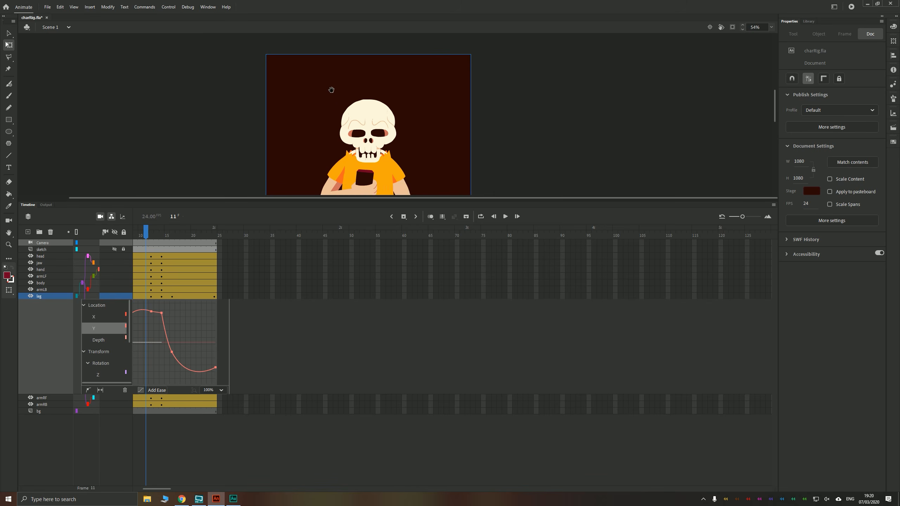
{"action": "key", "text": "Return"}
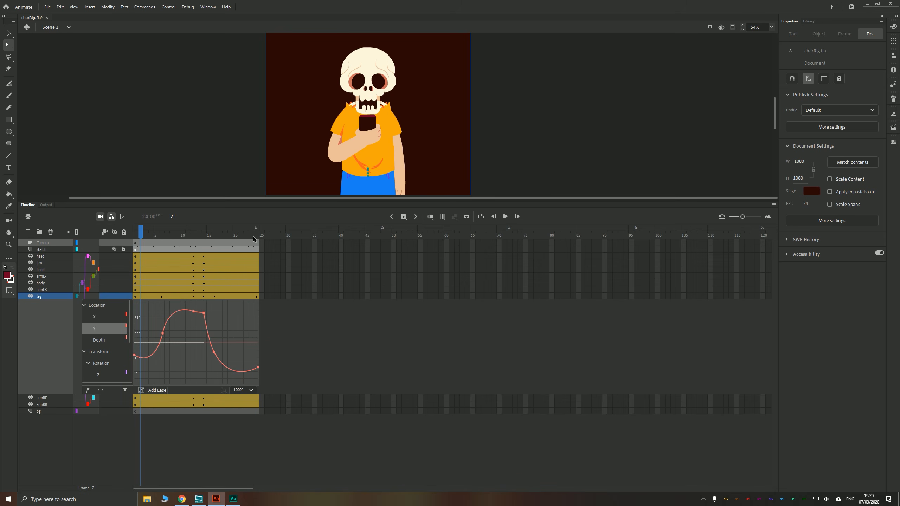
Close the leg's graph, insert frames across all layers around frames 19 to 21 to extend the animation to frame 33, and play it
{"action": "double_click", "coordinate": [228, 297]}
{"action": "left_click_drag", "start_coordinate": [242, 311], "coordinate": [231, 244]}
{"action": "key", "text": "F5"}
{"action": "key", "text": "F5"}
{"action": "key", "text": "F5"}
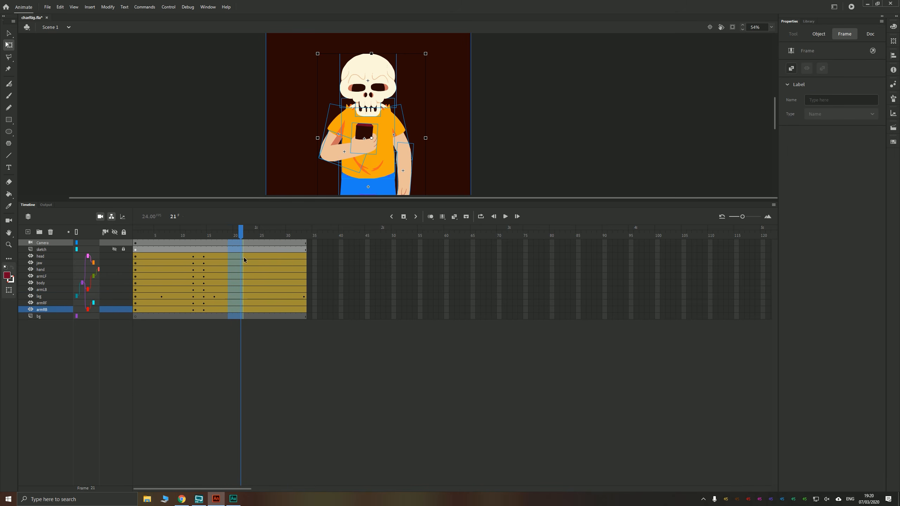
{"action": "key", "text": "Return"}
{"action": "left_click", "coordinate": [88, 234]}
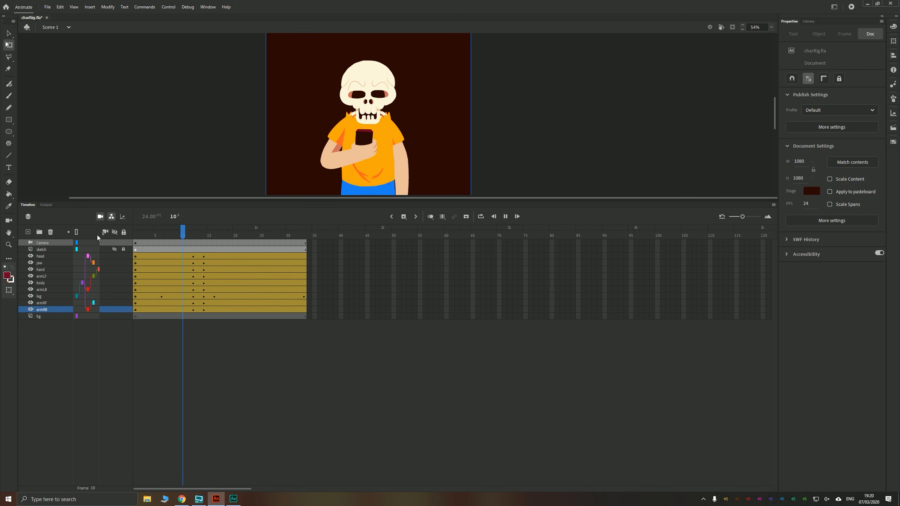
Move the frame 16 anchor of the leg's Location Y curve to frame 18, lengthen its outgoing handle and play from frame 14
{"action": "double_click", "coordinate": [250, 298]}
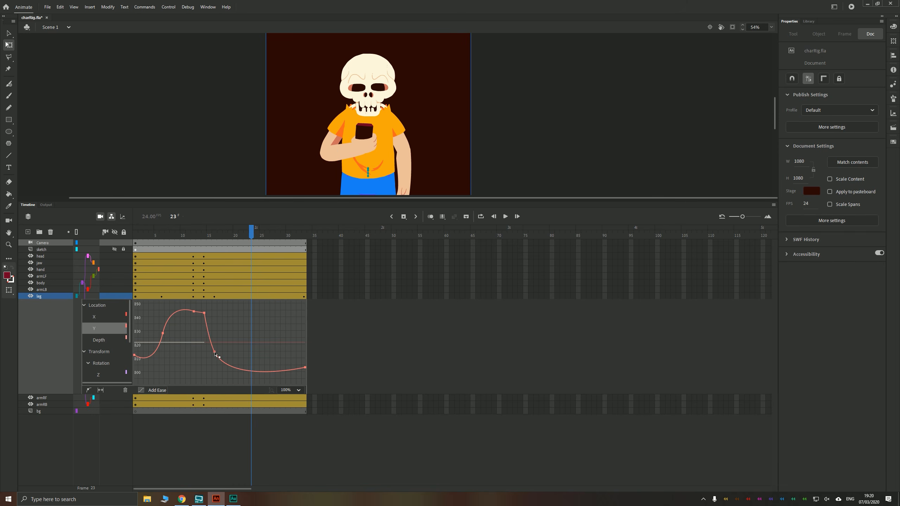
{"action": "left_click_drag", "start_coordinate": [215, 354], "coordinate": [225, 353]}
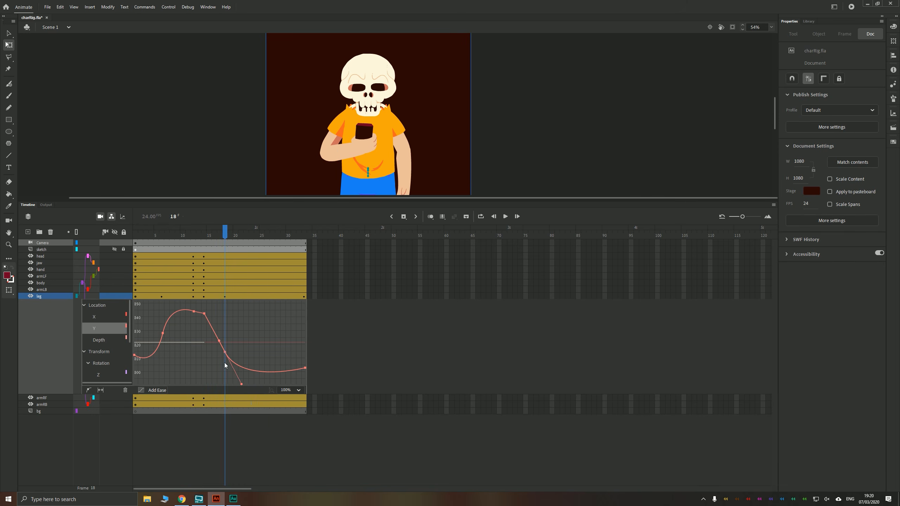
{"action": "scroll", "coordinate": [246, 369], "scroll_direction": "down", "scroll_amount": 2}
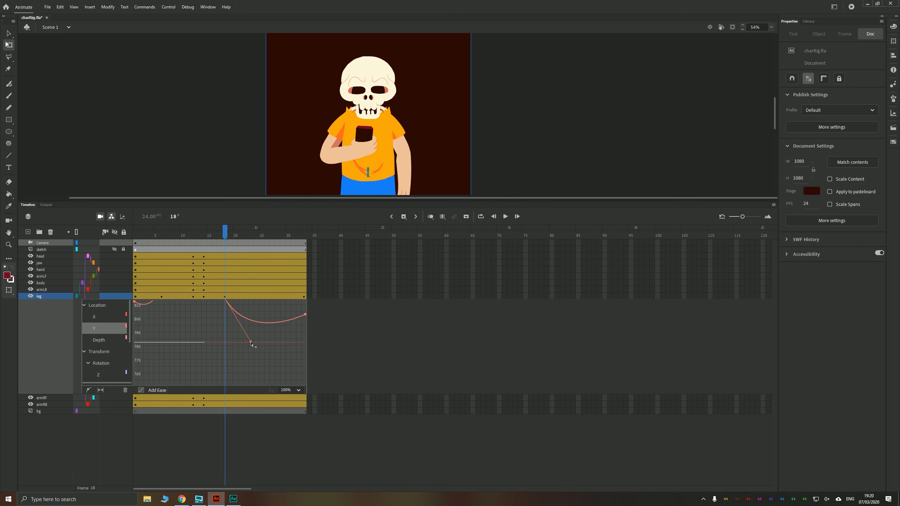
{"action": "scroll", "coordinate": [250, 341], "scroll_direction": "up", "scroll_amount": 3}
{"action": "left_click", "coordinate": [204, 236]}
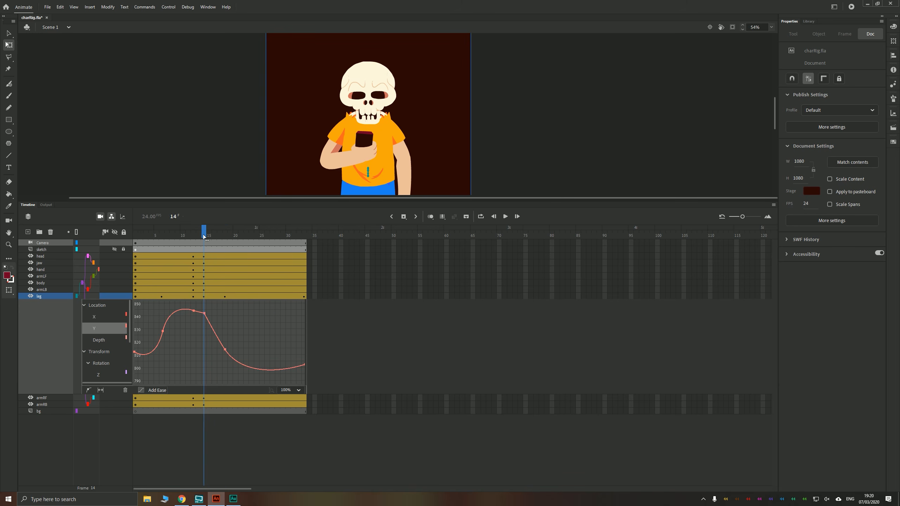
{"action": "key", "text": "Return"}
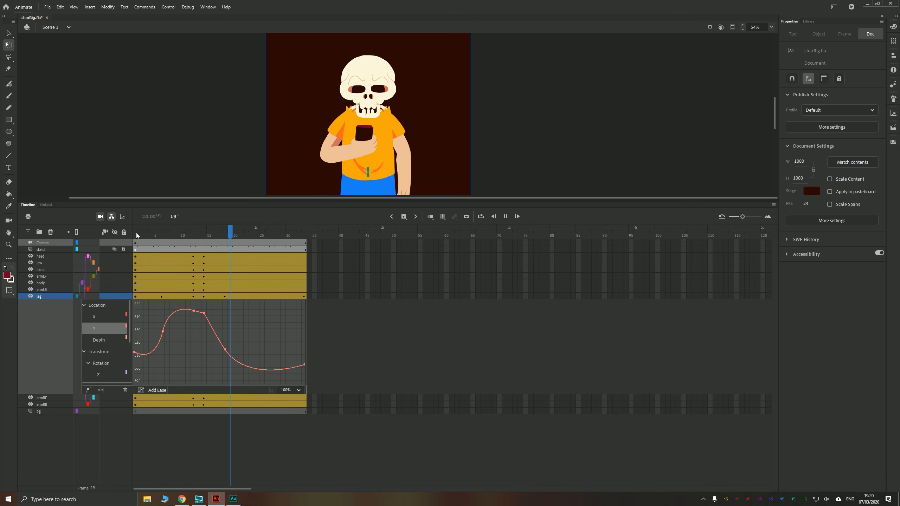
{"action": "left_click", "coordinate": [206, 234]}
{"action": "left_click_drag", "start_coordinate": [206, 235], "coordinate": [201, 254]}
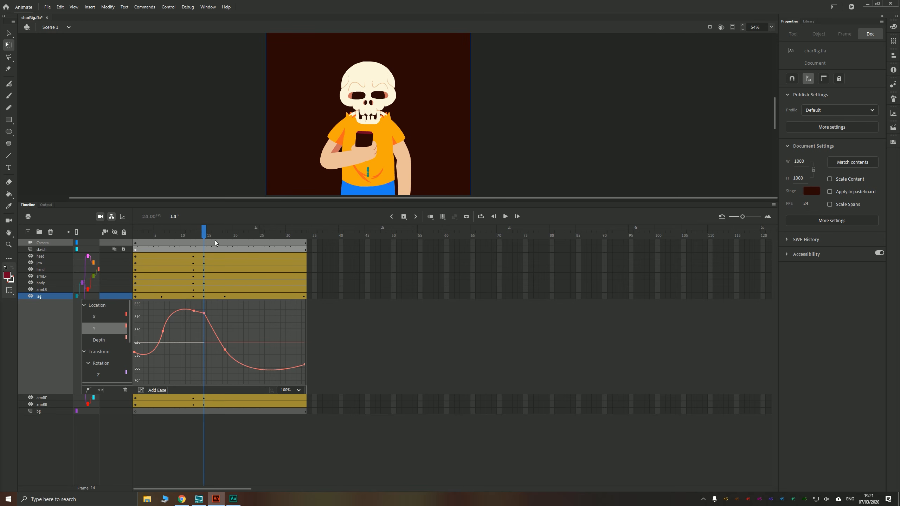
Close the leg's graph, enlarge the stage area and set the stage zoom to Show Frame
{"action": "double_click", "coordinate": [251, 295]}
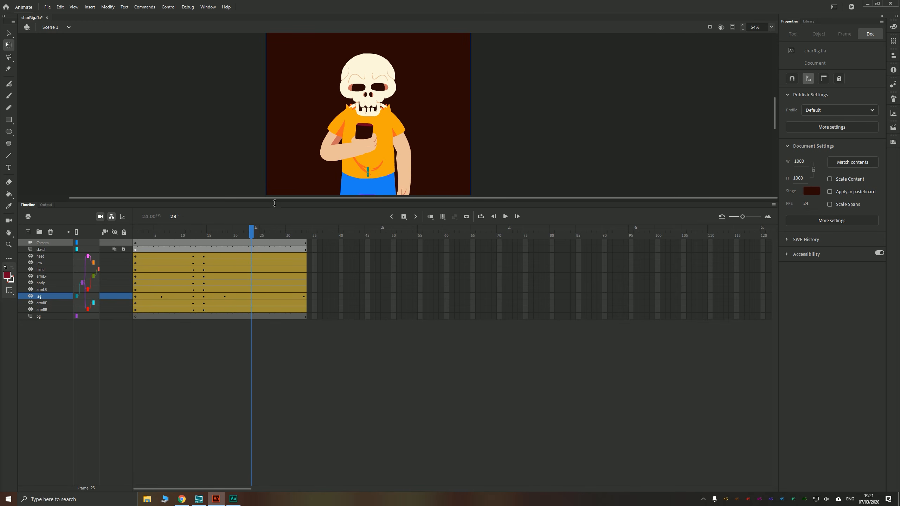
{"action": "left_click_drag", "start_coordinate": [275, 203], "coordinate": [275, 289]}
{"action": "left_click", "coordinate": [771, 27]}
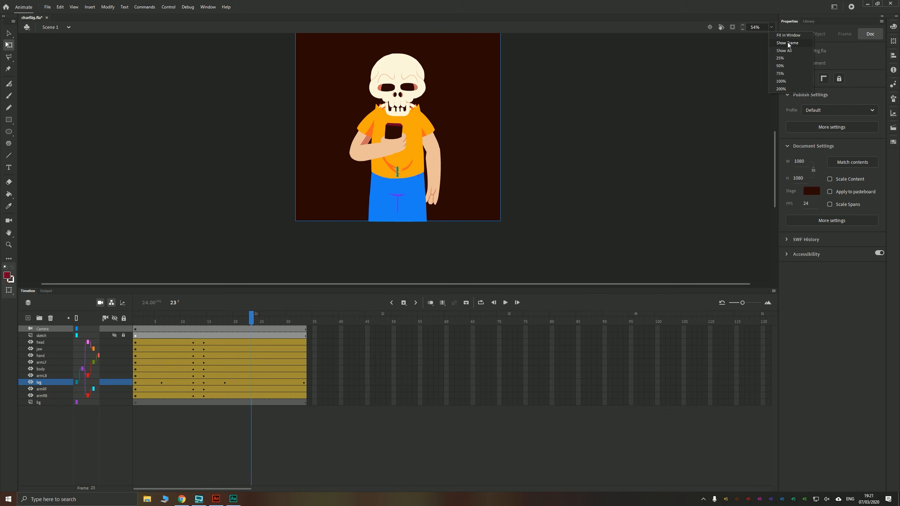
{"action": "left_click", "coordinate": [787, 43]}
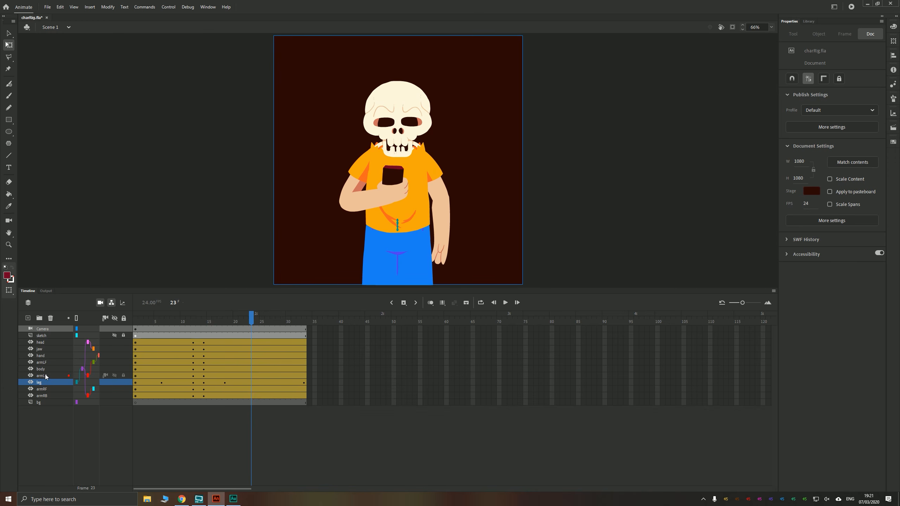
Raise the body at frame 33 on the body layer by one large nudge and return to frame 15
{"action": "left_click", "coordinate": [68, 370]}
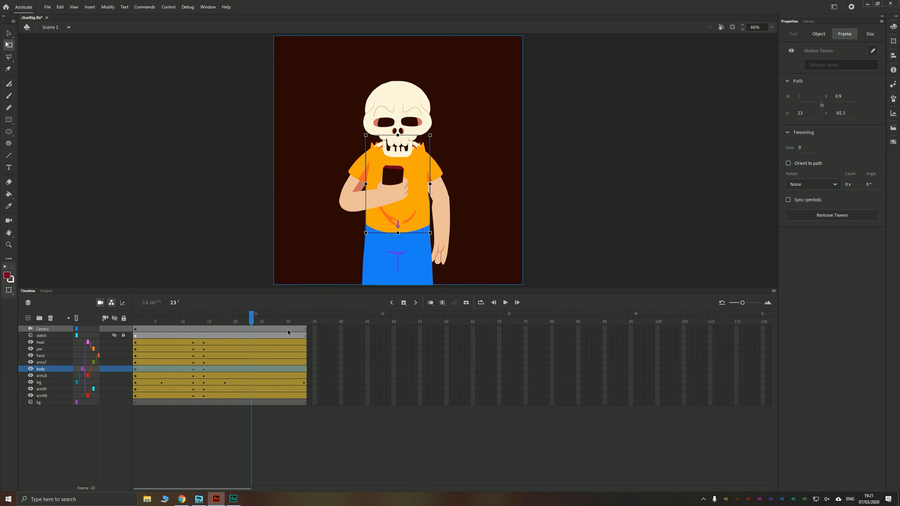
{"action": "left_click", "coordinate": [303, 321]}
{"action": "left_click", "coordinate": [303, 369]}
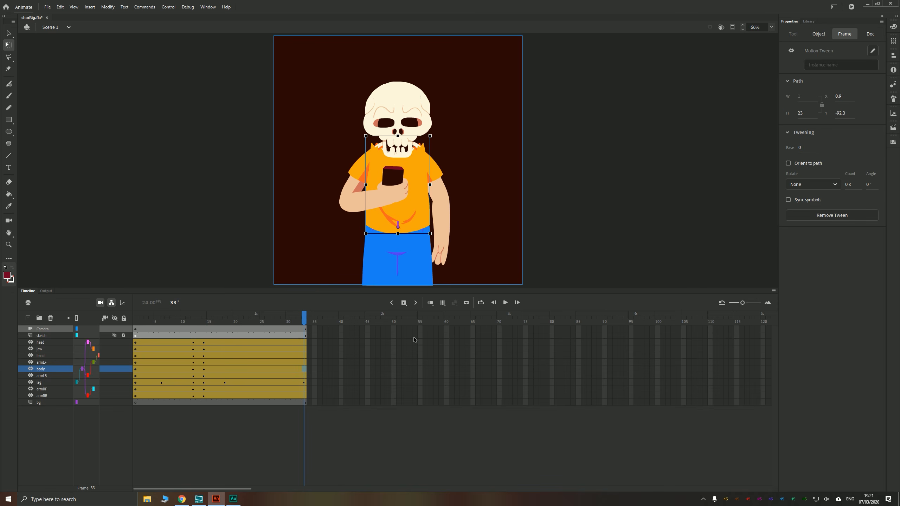
{"action": "key", "text": "shift+Up"}
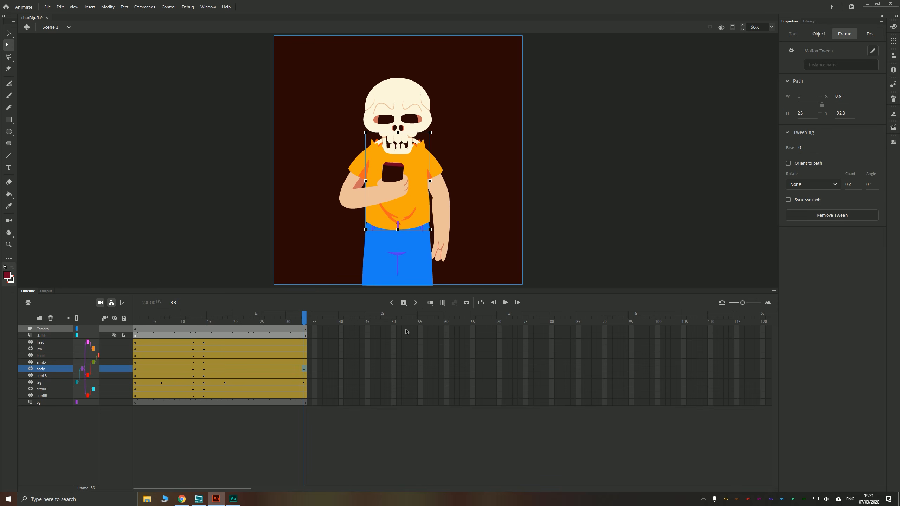
{"action": "left_click", "coordinate": [206, 322]}
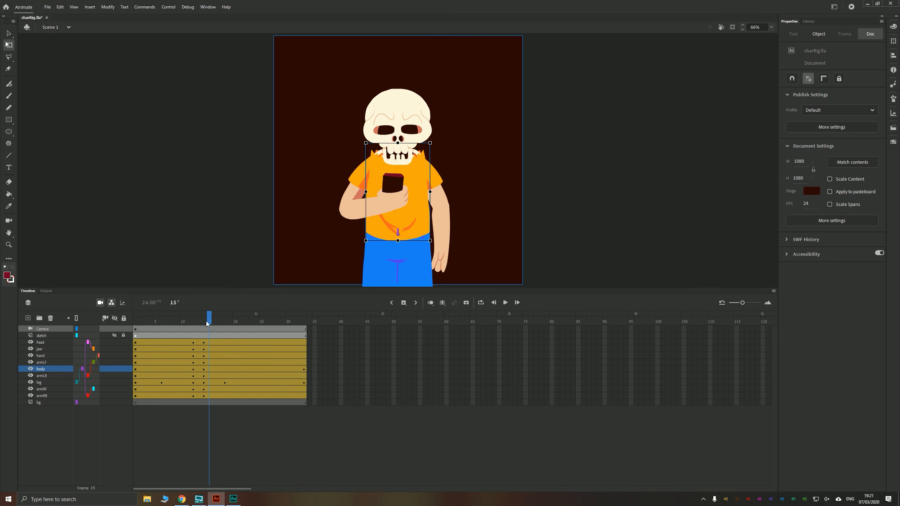
Play the animation repeatedly from frame 14 to review the body's rise up to frame 33
{"action": "key", "text": "Return"}
{"action": "left_click", "coordinate": [203, 321]}
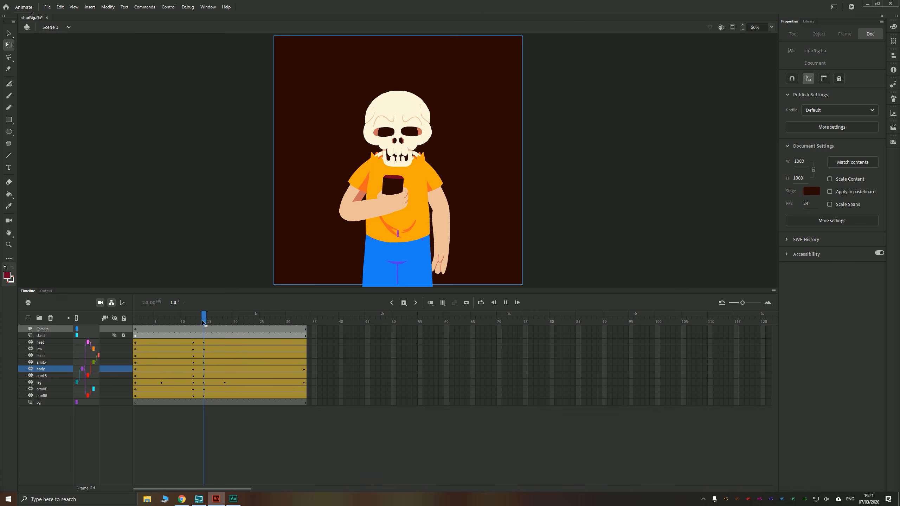
{"action": "key", "text": "Return"}
{"action": "left_click", "coordinate": [203, 321]}
{"action": "key", "text": "Return"}
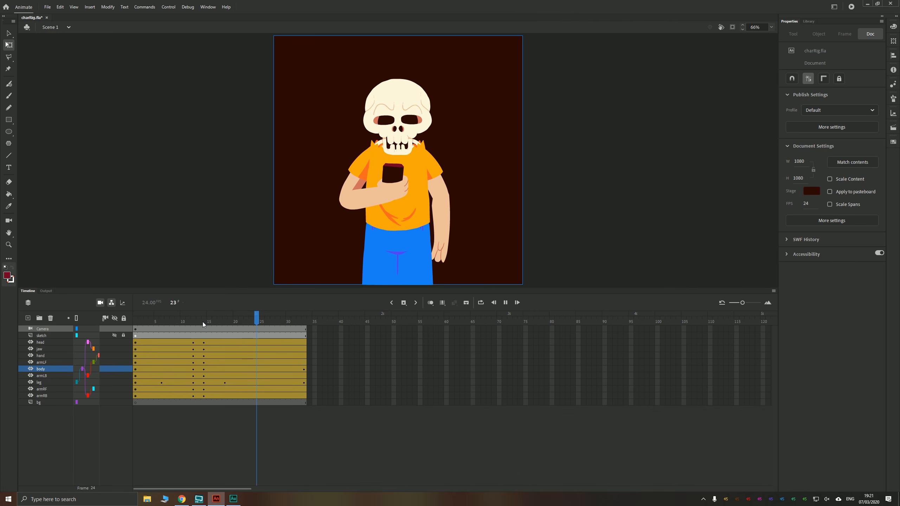
{"action": "left_click", "coordinate": [203, 322]}
{"action": "key", "text": "Return"}
{"action": "left_click", "coordinate": [203, 322]}
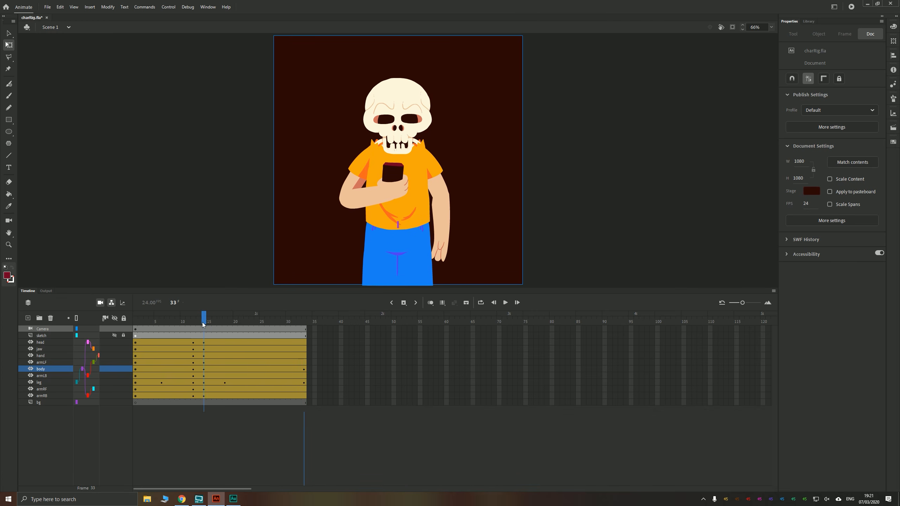
{"action": "key", "text": "Return"}
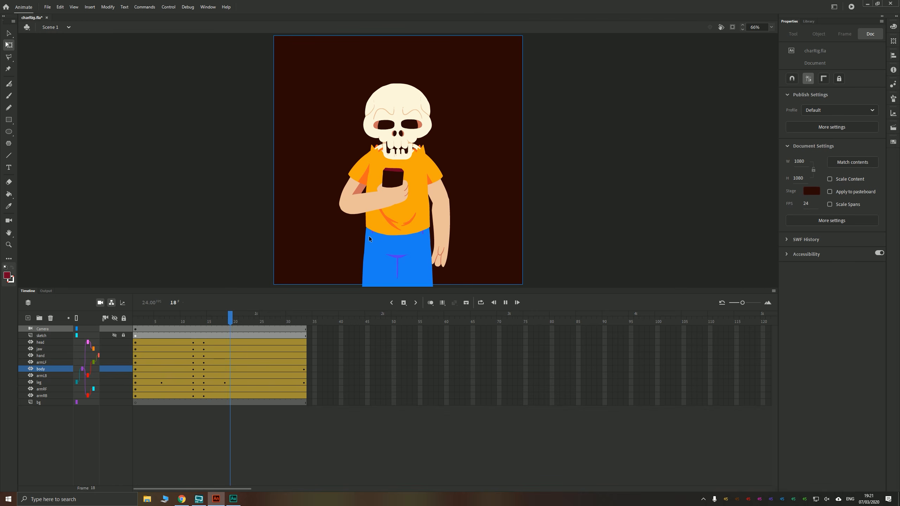
At frame 33, rotate the armRB upper arm inward and counter-rotate the armRF forearm so the arm hangs straight beside the body
{"action": "left_click_drag", "start_coordinate": [214, 322], "coordinate": [303, 324]}
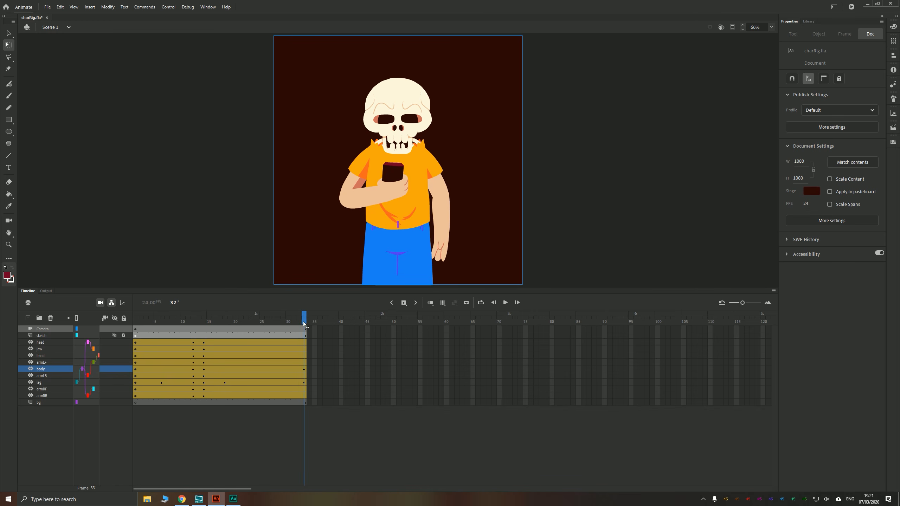
{"action": "left_click", "coordinate": [438, 182]}
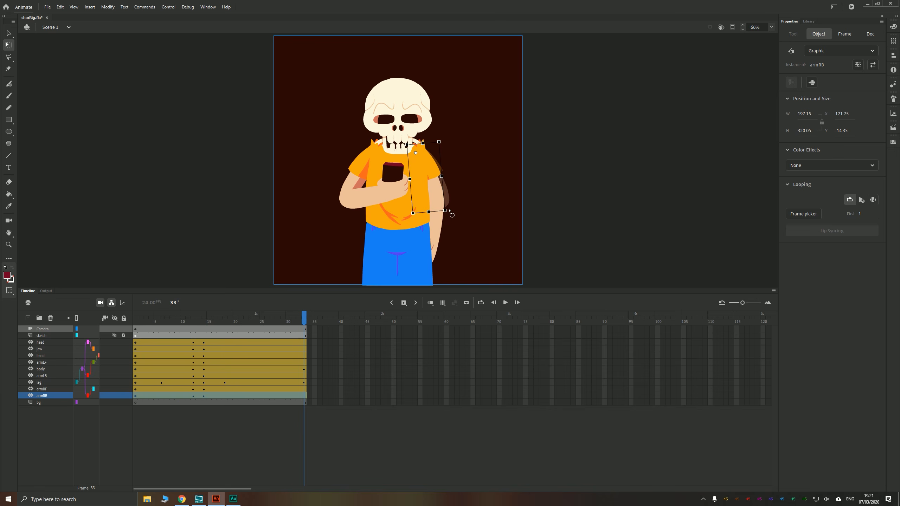
{"action": "left_click", "coordinate": [430, 262]}
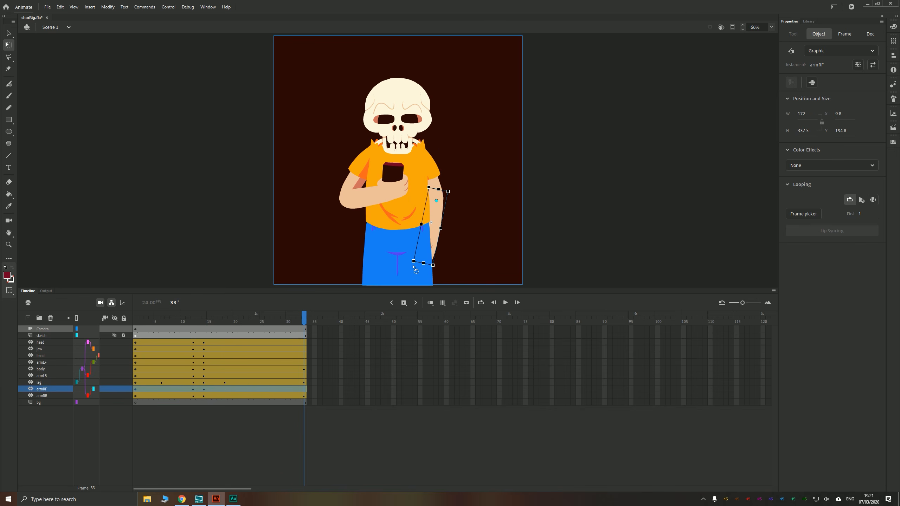
{"action": "left_click_drag", "start_coordinate": [413, 266], "coordinate": [420, 274]}
{"action": "left_click", "coordinate": [438, 174]}
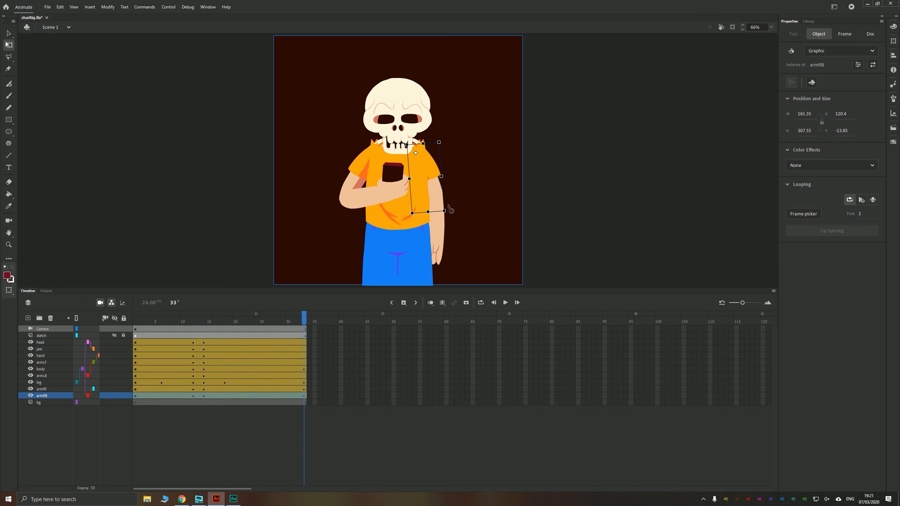
{"action": "left_click", "coordinate": [437, 243]}
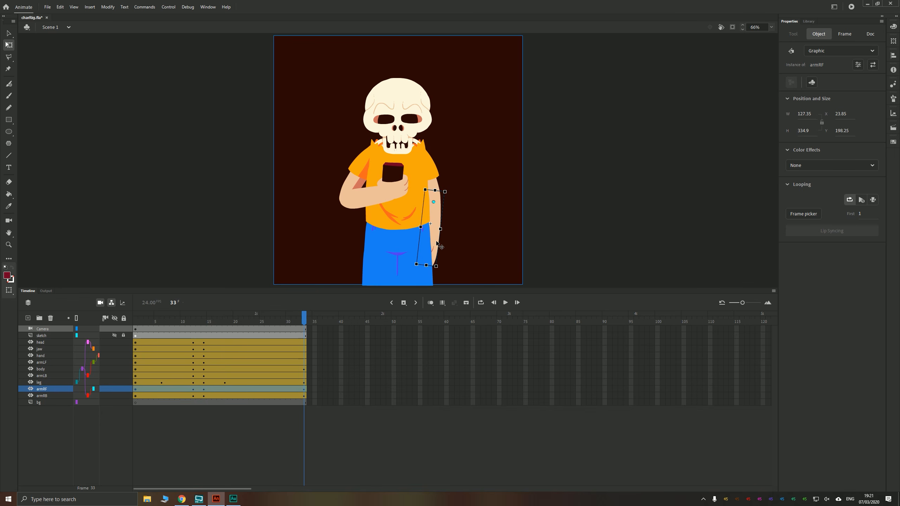
{"action": "left_click_drag", "start_coordinate": [413, 268], "coordinate": [417, 275]}
Play the animation several times from the start to review the arm's motion
{"action": "left_click_drag", "start_coordinate": [303, 319], "coordinate": [132, 323]}
{"action": "key", "text": "Return"}
{"action": "key", "text": "Return"}
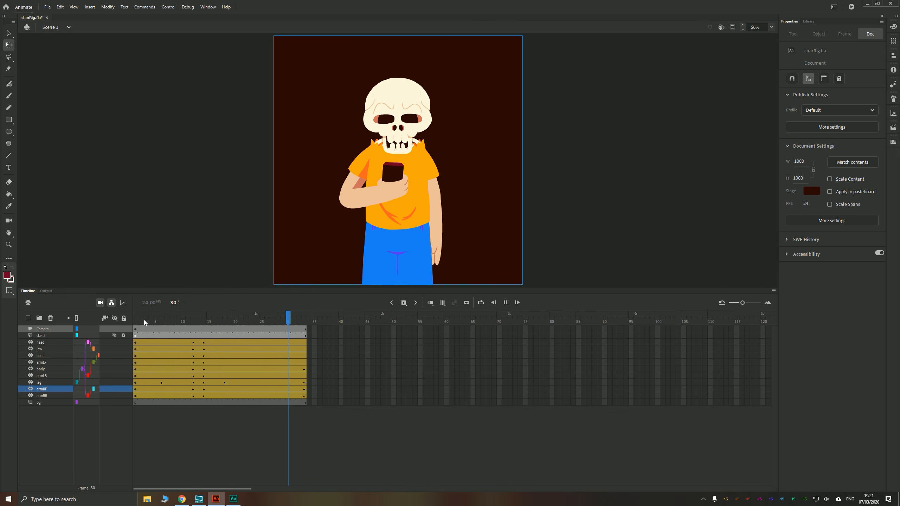
{"action": "left_click", "coordinate": [142, 320]}
{"action": "key", "text": "Return"}
{"action": "left_click", "coordinate": [137, 322]}
{"action": "key", "text": "Return"}
At frame 33, rotate the armLB upper arm inward toward the body
{"action": "left_click_drag", "start_coordinate": [194, 318], "coordinate": [304, 334]}
{"action": "left_click", "coordinate": [358, 167]}
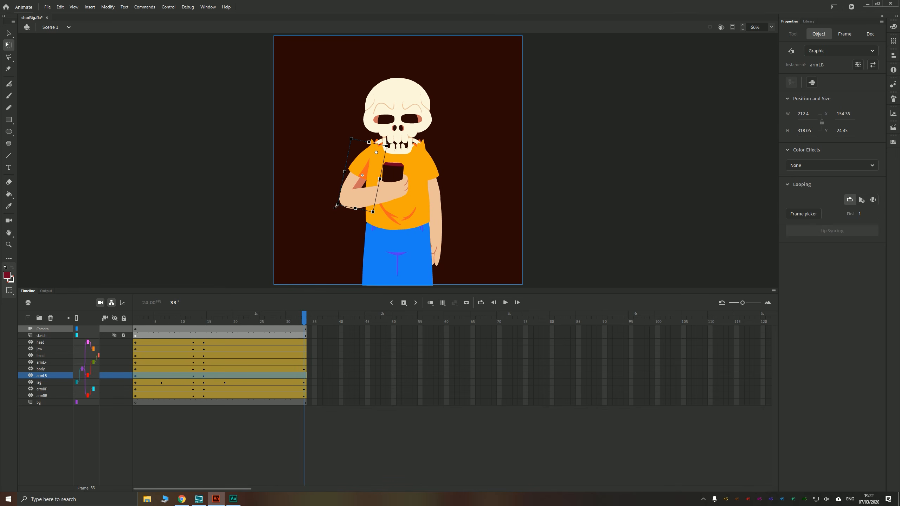
{"action": "left_click_drag", "start_coordinate": [334, 210], "coordinate": [345, 216]}
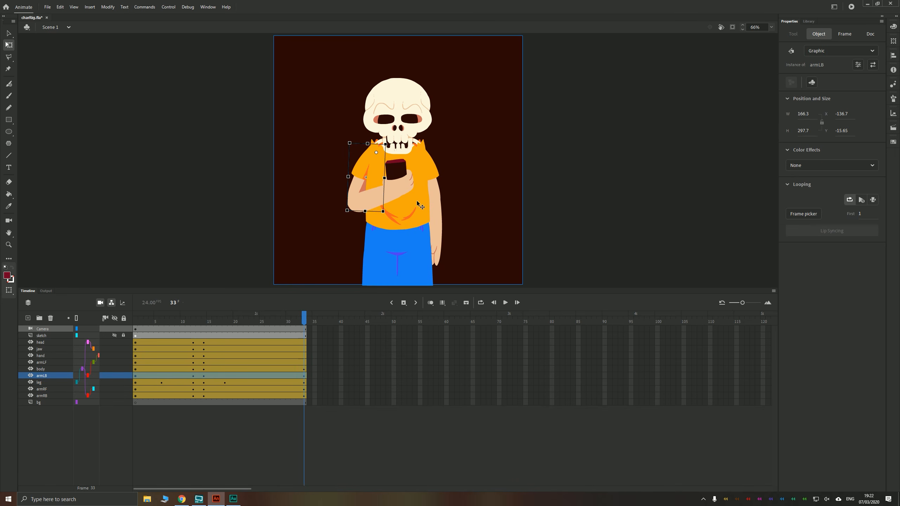
Try rotating the armLF forearm down at frame 33 to hang beside the body, and undo the rotation
{"action": "left_click", "coordinate": [395, 197]}
{"action": "left_click", "coordinate": [368, 201]}
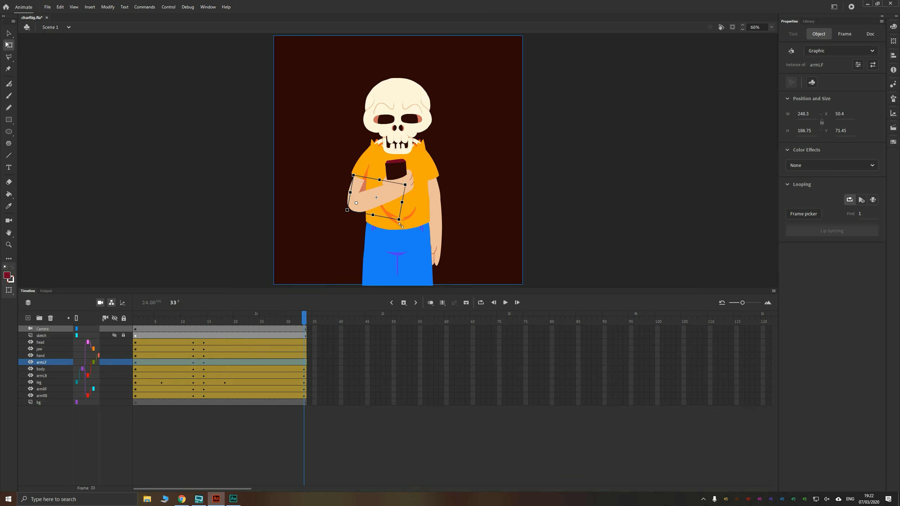
{"action": "left_click_drag", "start_coordinate": [400, 225], "coordinate": [394, 238]}
{"action": "key", "text": "ctrl+z"}
{"action": "left_click_drag", "start_coordinate": [410, 189], "coordinate": [358, 284]}
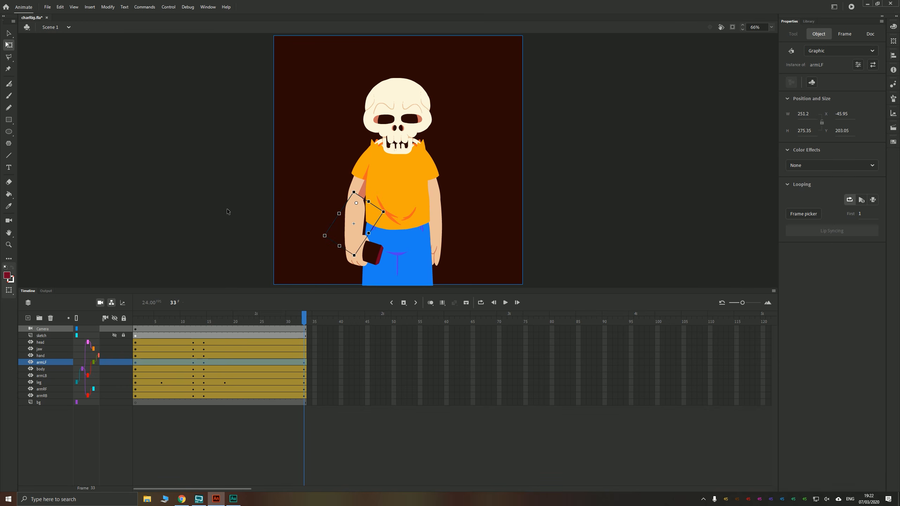
{"action": "left_click", "coordinate": [228, 212]}
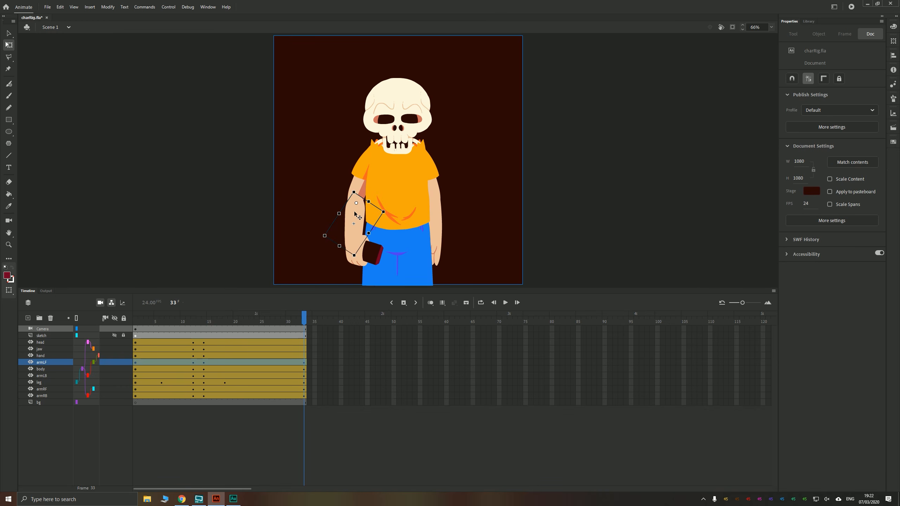
{"action": "left_click", "coordinate": [368, 192]}
{"action": "key", "text": "ctrl+z"}
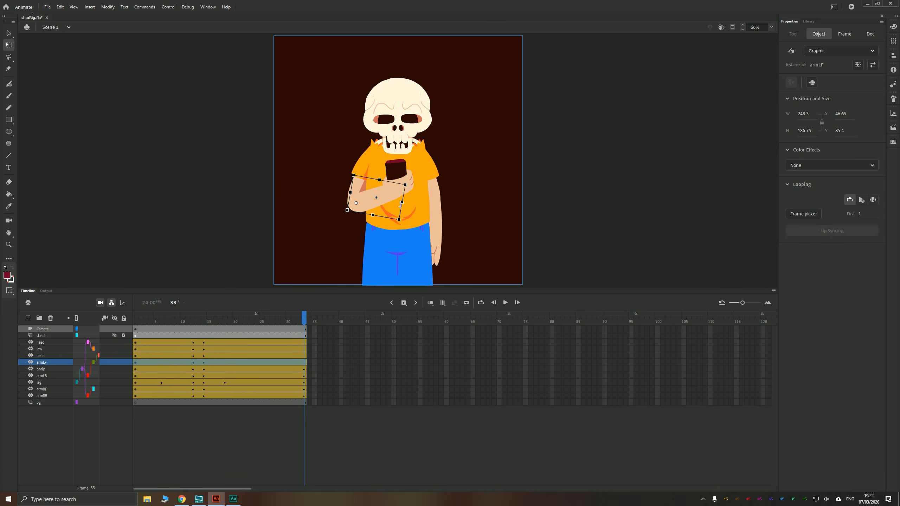
Rotate the armLF forearm at frame 33 to lower the phone to waist height, and turn armLB slightly further inward
{"action": "left_click_drag", "start_coordinate": [410, 185], "coordinate": [434, 220]}
{"action": "left_click", "coordinate": [412, 202]}
{"action": "left_click", "coordinate": [348, 194]}
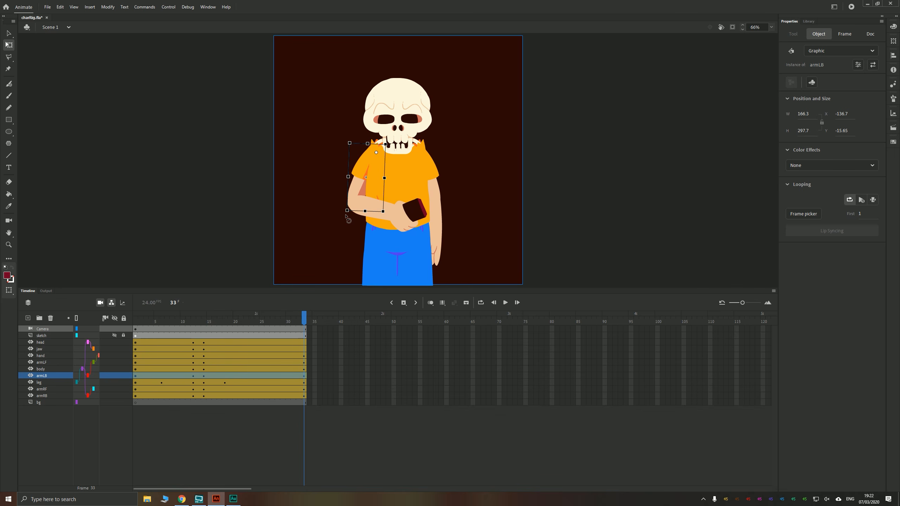
{"action": "left_click_drag", "start_coordinate": [346, 217], "coordinate": [347, 220]}
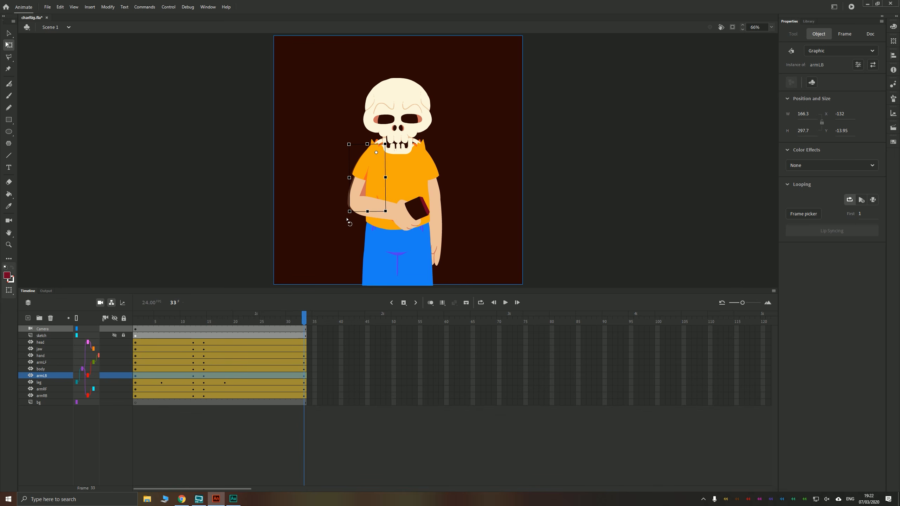
{"action": "left_click", "coordinate": [178, 224]}
Scrub back to about frame 15 and play the animation to check the lowered forearm
{"action": "left_click_drag", "start_coordinate": [301, 314], "coordinate": [209, 324]}
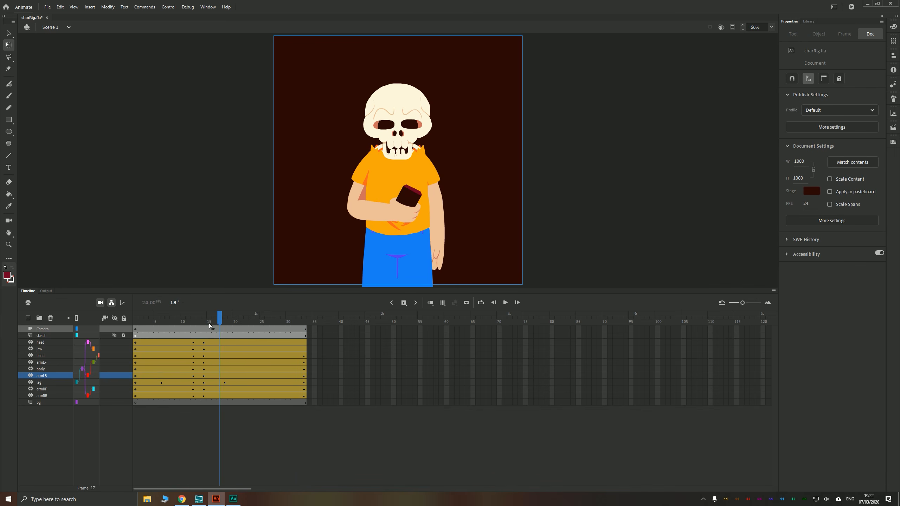
{"action": "key", "text": "Return"}
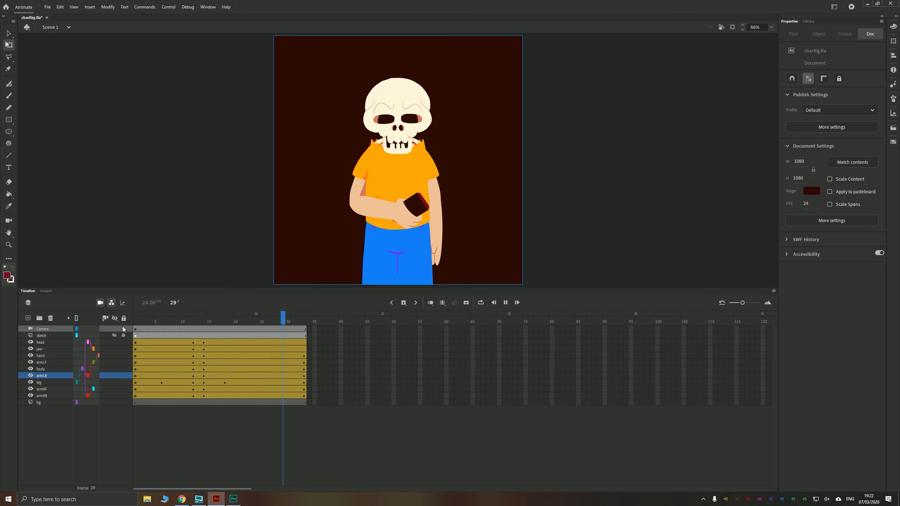
{"action": "key", "text": "Return"}
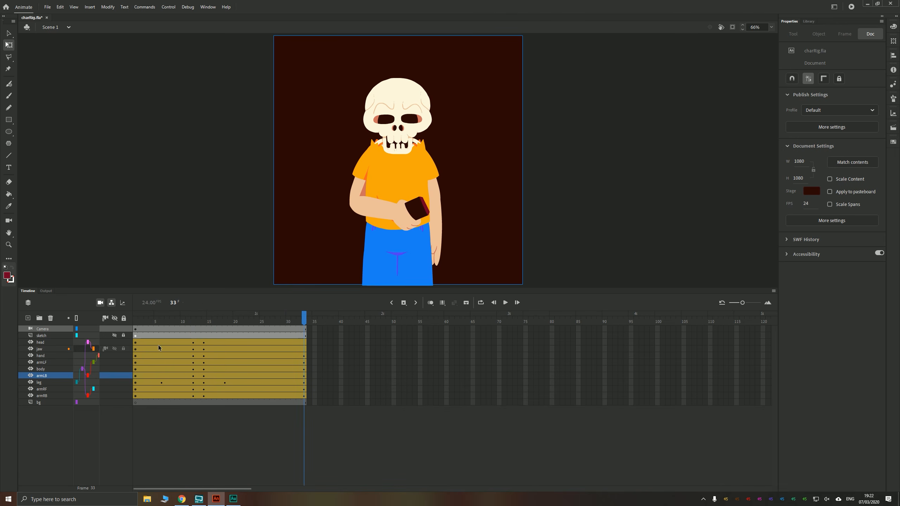
Open the hand layer's tween graph and display its Rotation Z curve
{"action": "left_click", "coordinate": [42, 356]}
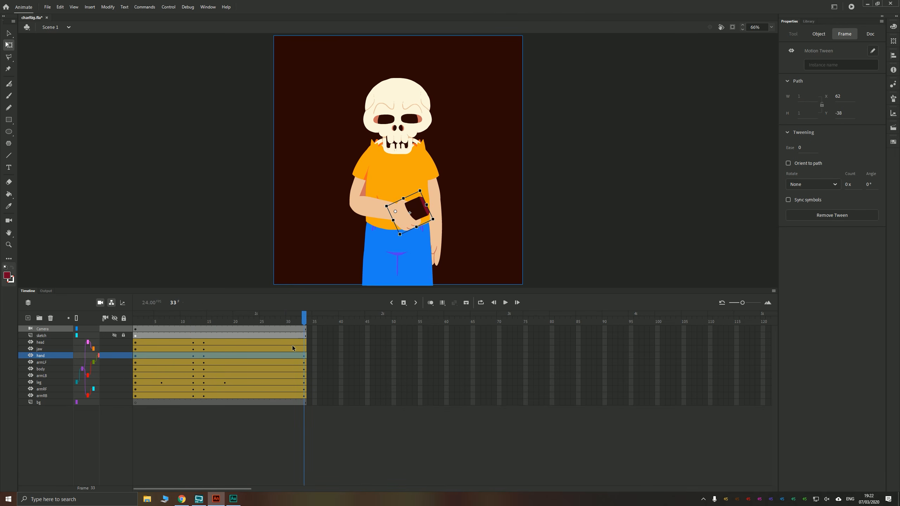
{"action": "left_click", "coordinate": [292, 346]}
{"action": "left_click", "coordinate": [287, 354]}
{"action": "double_click", "coordinate": [276, 355]}
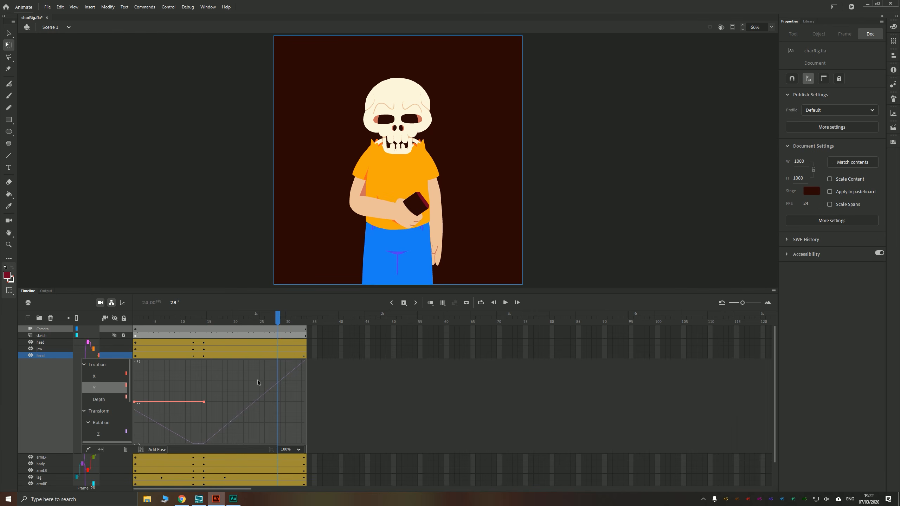
{"action": "scroll", "coordinate": [106, 422], "scroll_direction": "down", "scroll_amount": 3}
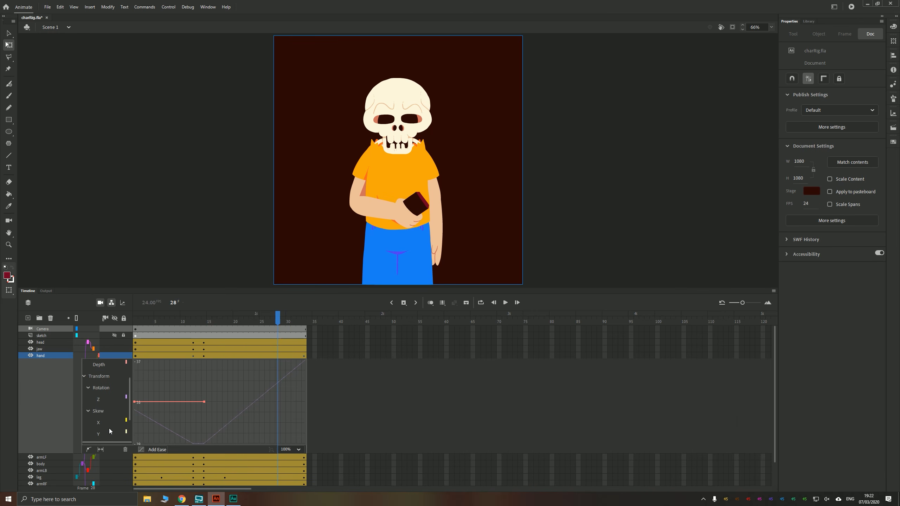
{"action": "left_click", "coordinate": [100, 432]}
{"action": "left_click", "coordinate": [101, 423]}
{"action": "left_click", "coordinate": [101, 400]}
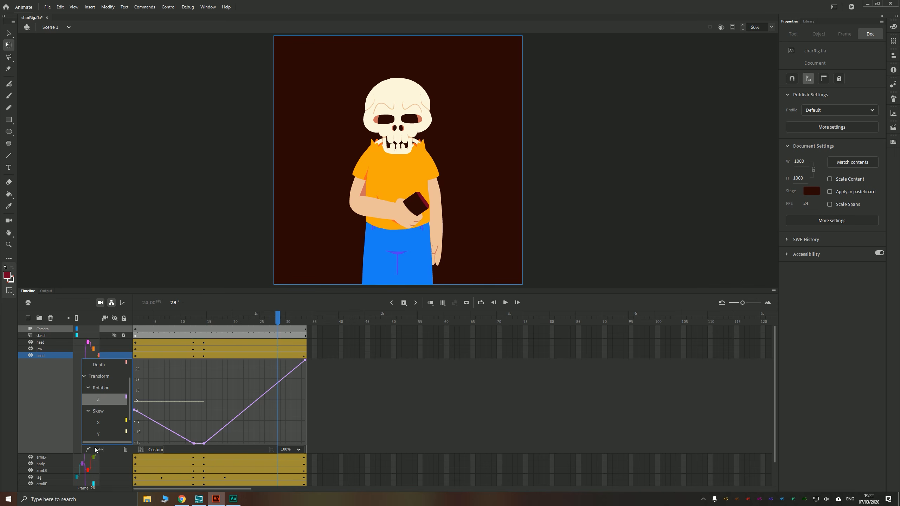
Add an anchor to the rising part of the hand's Rotation Z curve and move it up to frame 19 for an ease-out
{"action": "left_click", "coordinate": [253, 408]}
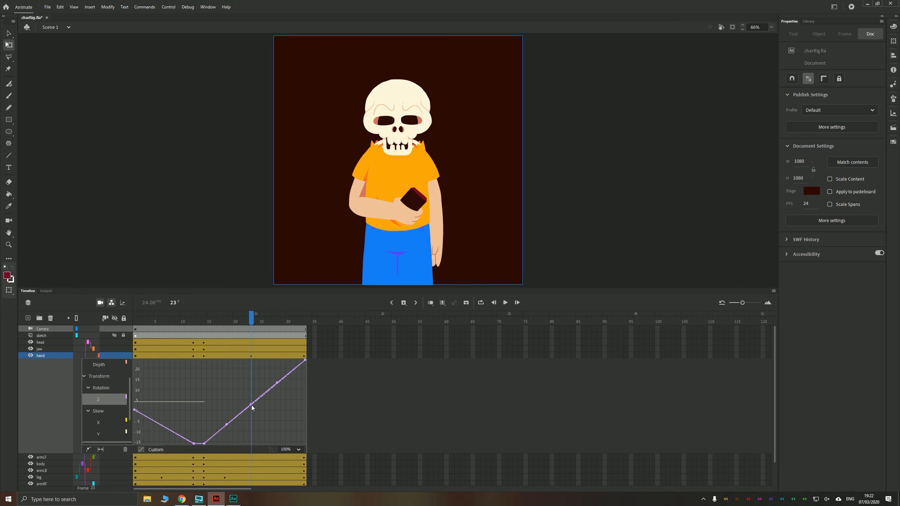
{"action": "left_click", "coordinate": [238, 389]}
{"action": "left_click_drag", "start_coordinate": [251, 404], "coordinate": [241, 389]}
{"action": "left_click_drag", "start_coordinate": [207, 318], "coordinate": [283, 330]}
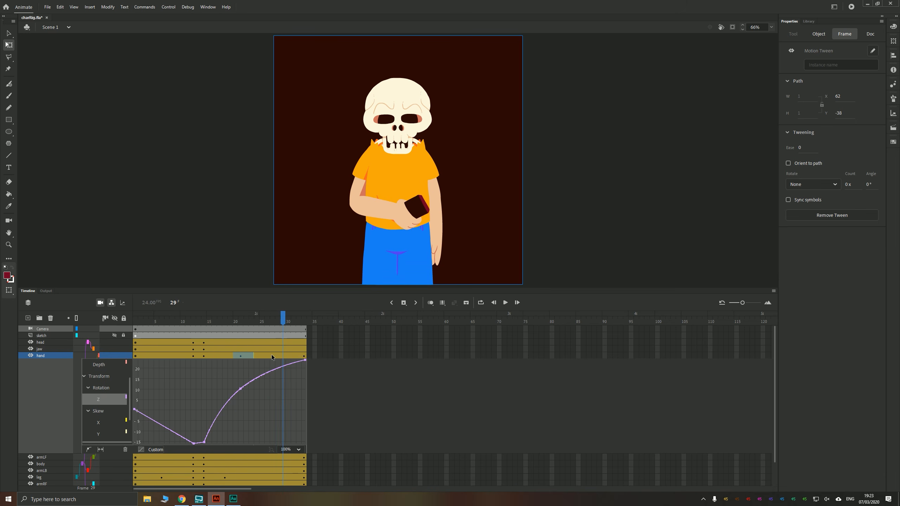
{"action": "left_click_drag", "start_coordinate": [241, 391], "coordinate": [231, 387]}
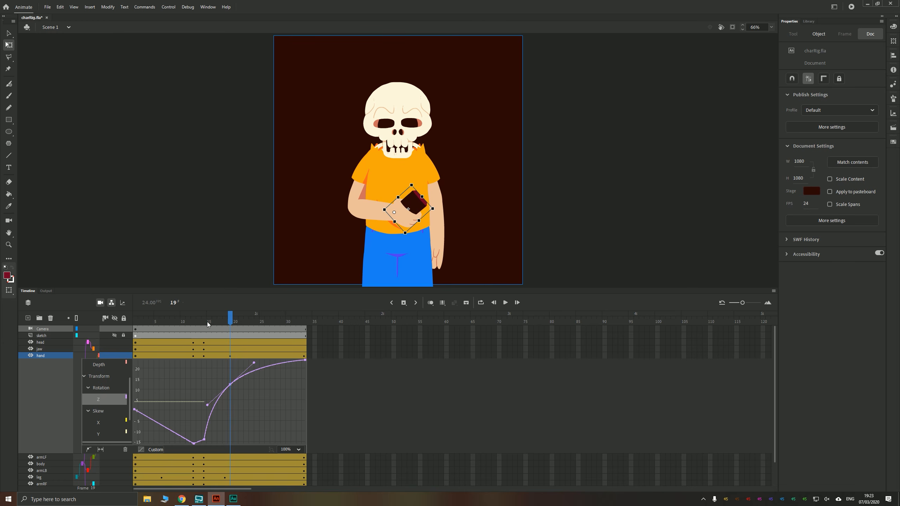
Play the eased hand rotation and close the hand layer's tween graph
{"action": "key", "text": "Return"}
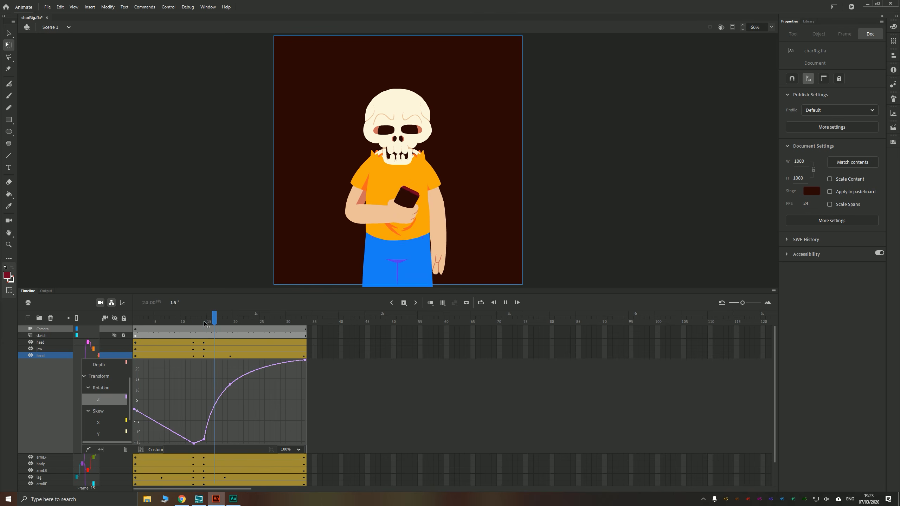
{"action": "left_click", "coordinate": [203, 323]}
{"action": "double_click", "coordinate": [252, 357]}
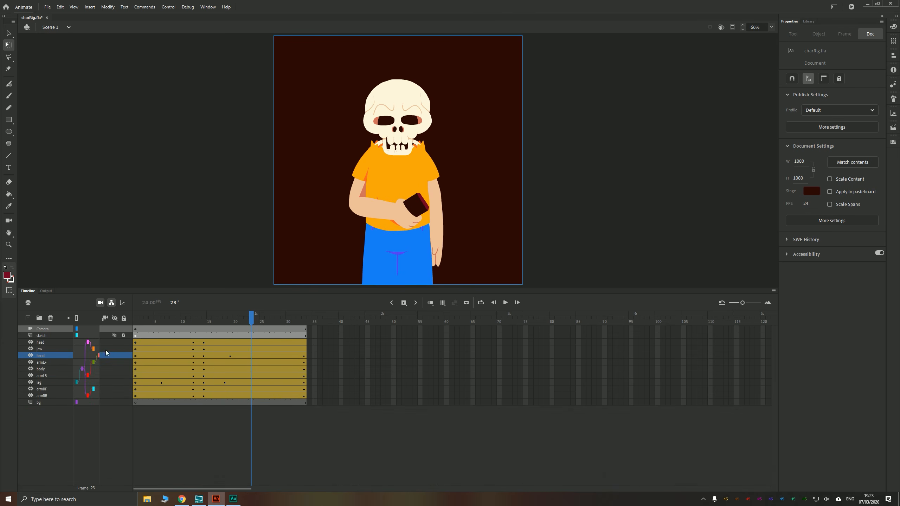
Raise the head at frame 33 on the head layer by ten large nudges and lower it again by six
{"action": "left_click", "coordinate": [41, 349]}
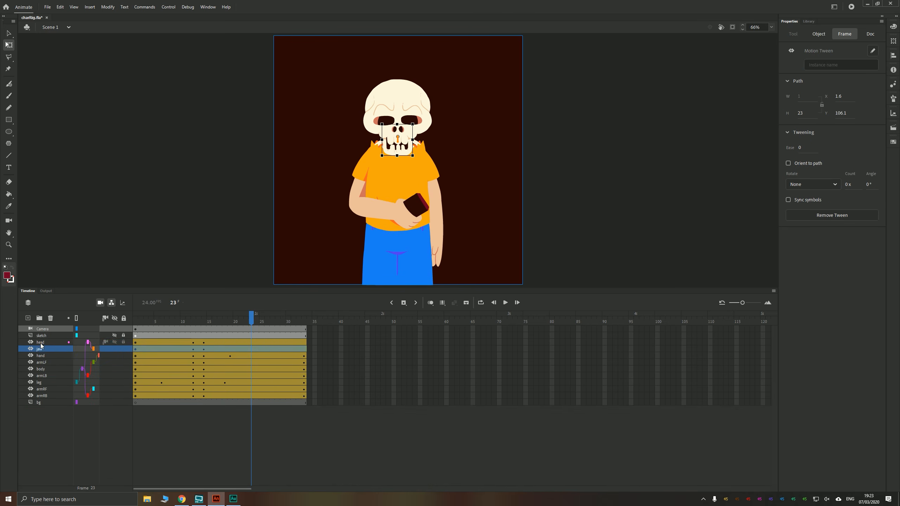
{"action": "left_click", "coordinate": [41, 342]}
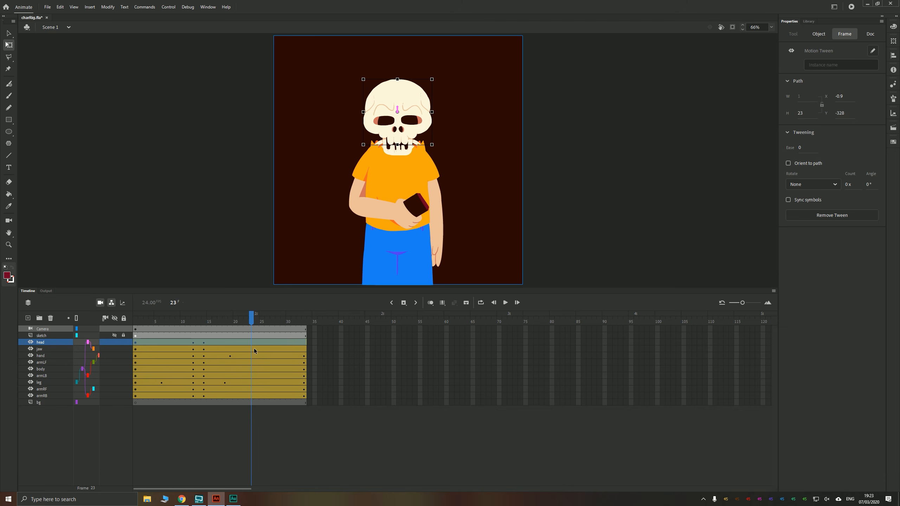
{"action": "left_click", "coordinate": [304, 343]}
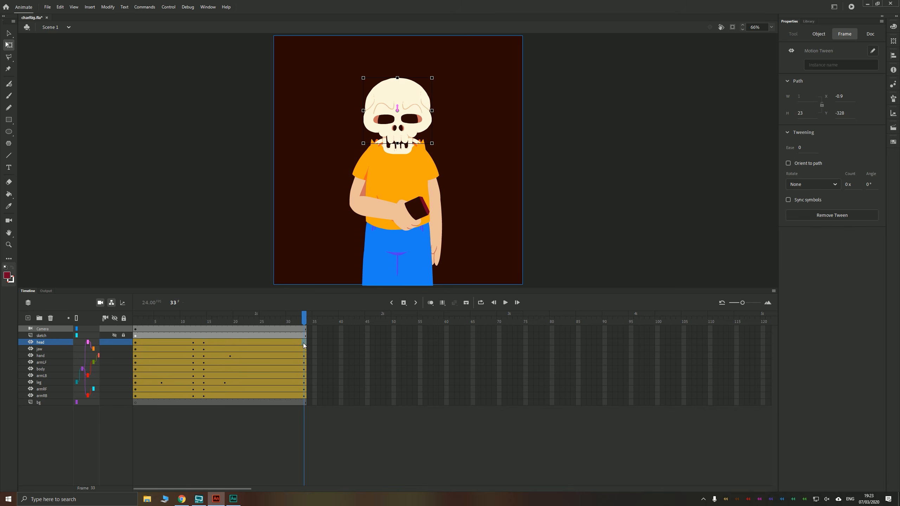
{"action": "key", "text": "shift+Up"}
{"action": "key", "text": "shift+Up"}
{"action": "key", "text": "shift+Up"}
{"action": "key", "text": "shift+Up"}
{"action": "key", "text": "shift+Up"}
{"action": "key", "text": "shift+Up"}
{"action": "key", "text": "shift+Up"}
{"action": "key", "text": "shift+Up"}
{"action": "key", "text": "shift+Up"}
{"action": "key", "text": "shift+Up"}
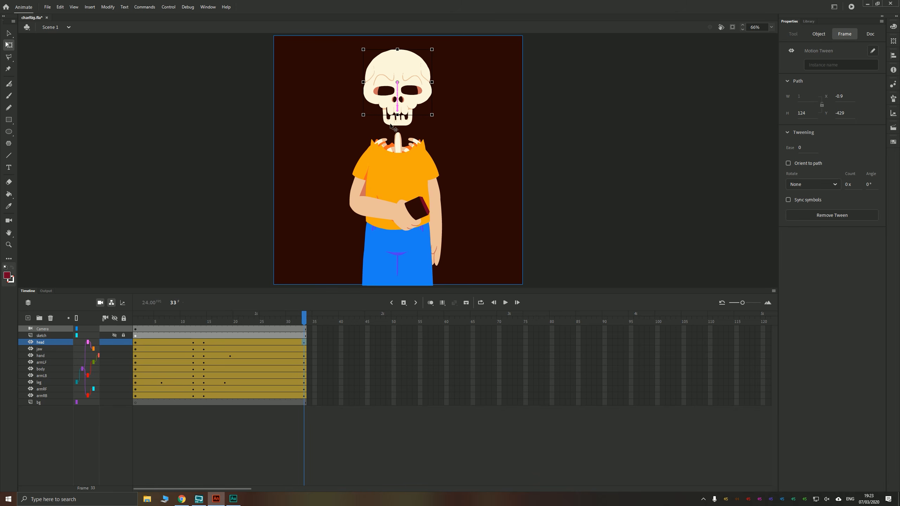
{"action": "key", "text": "shift+Down"}
{"action": "key", "text": "shift+Down"}
{"action": "key", "text": "shift+Down"}
{"action": "key", "text": "shift+Down"}
{"action": "key", "text": "shift+Down"}
{"action": "key", "text": "shift+Down"}
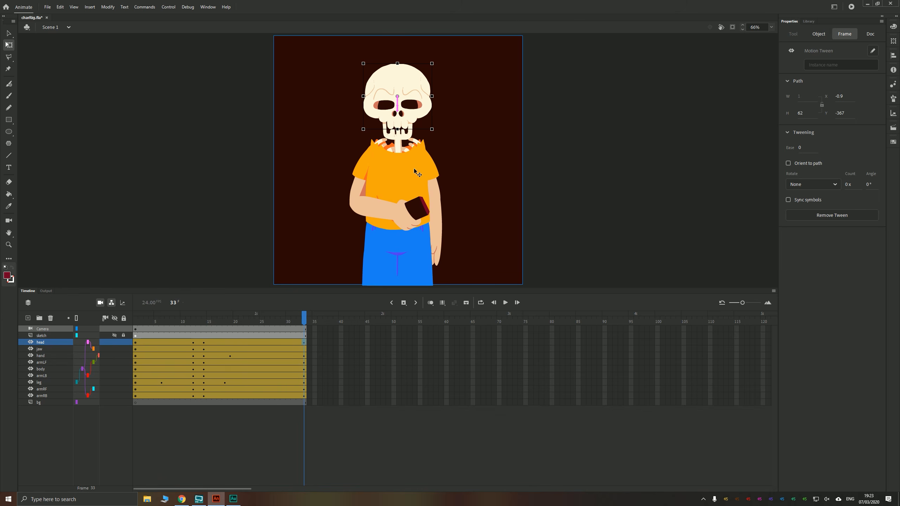
Fine-tune the head's height at frame 33 by lowering it and raising it again with small and large nudges
{"action": "key", "text": "shift+Down"}
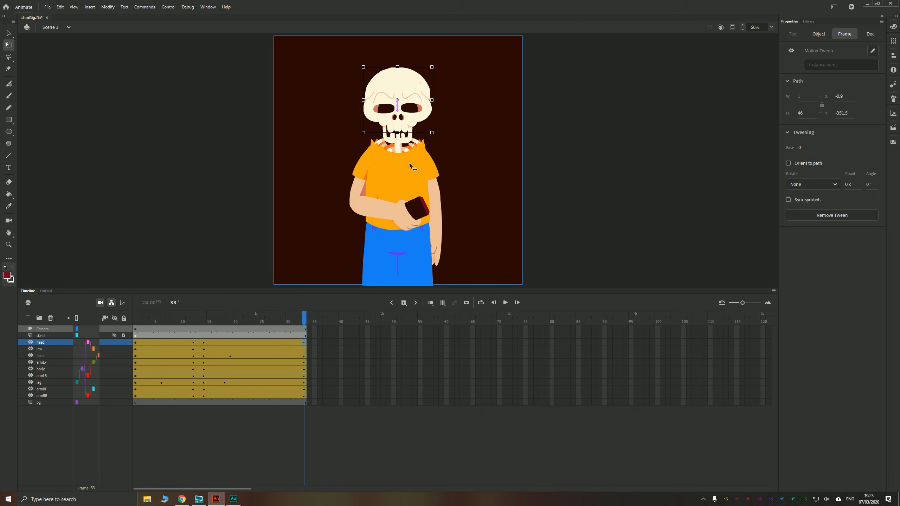
{"action": "key", "text": "Up"}
{"action": "key", "text": "Up"}
{"action": "key", "text": "shift+Up"}
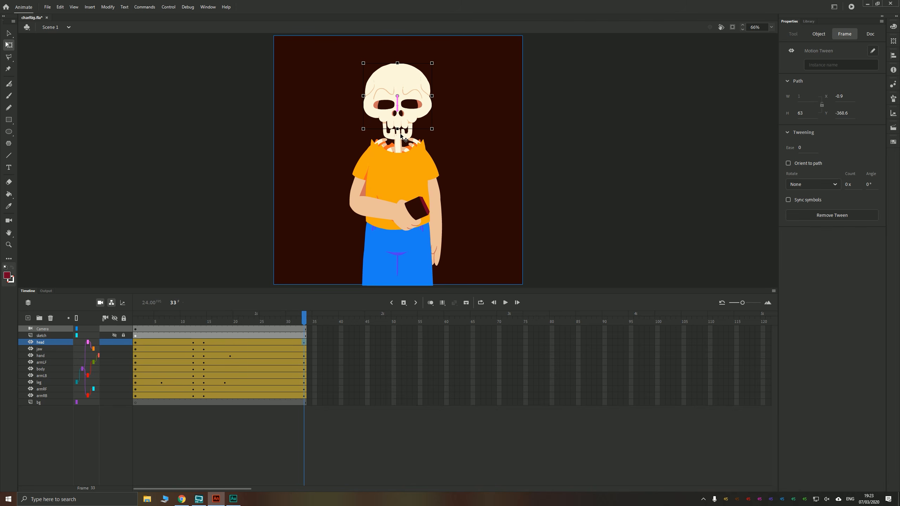
Open the head layer's tween graph and display its Location Y curve
{"action": "left_click", "coordinate": [277, 342]}
{"action": "double_click", "coordinate": [261, 342]}
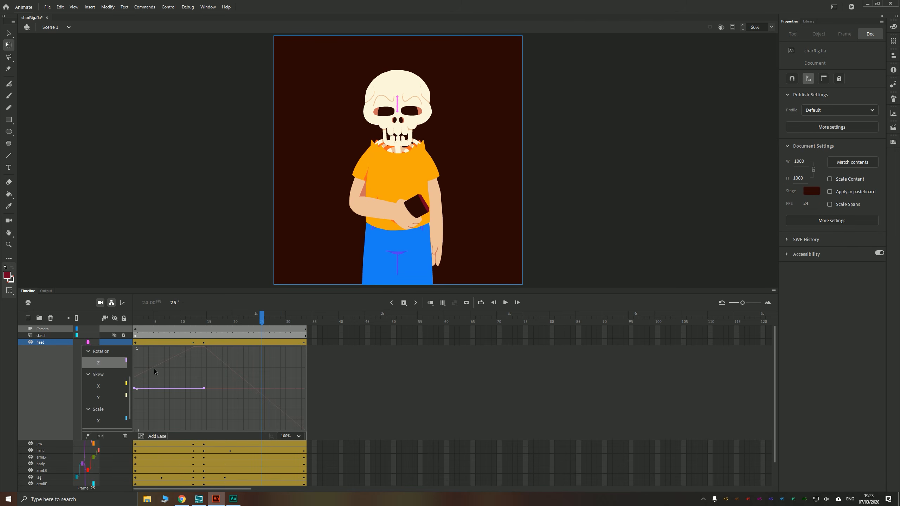
{"action": "scroll", "coordinate": [99, 386], "scroll_direction": "up", "scroll_amount": 3}
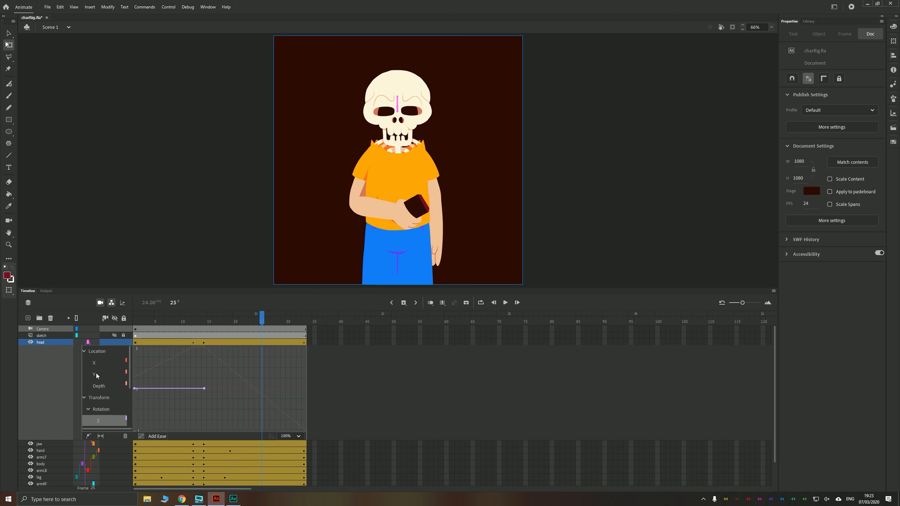
{"action": "left_click", "coordinate": [96, 373]}
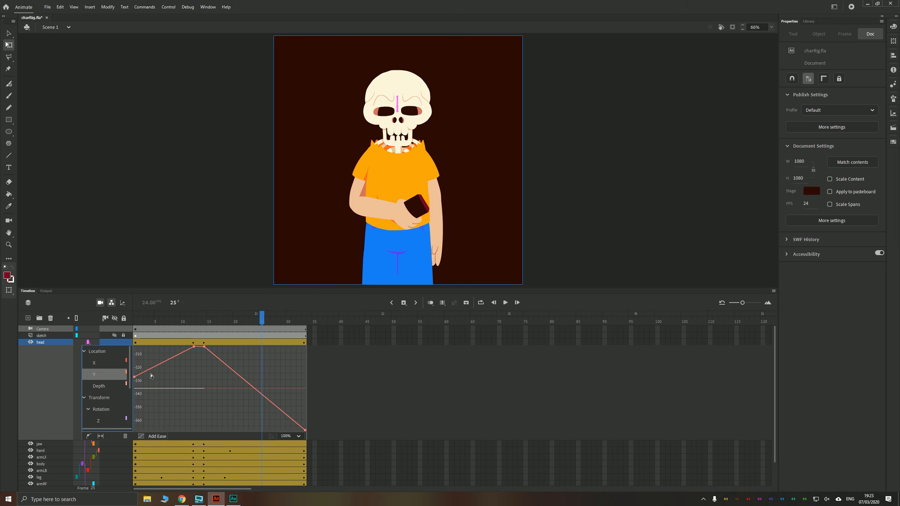
Add an anchor to the falling part of the head's Location Y curve, move it to frame 28 for an ease-in, and play it
{"action": "left_click", "coordinate": [89, 436]}
{"action": "left_click", "coordinate": [245, 381]}
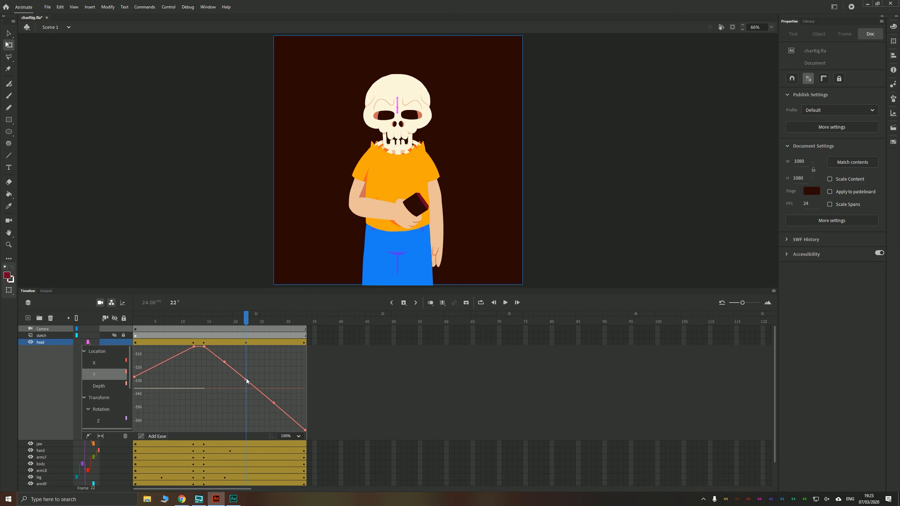
{"action": "left_click_drag", "start_coordinate": [247, 381], "coordinate": [283, 364]}
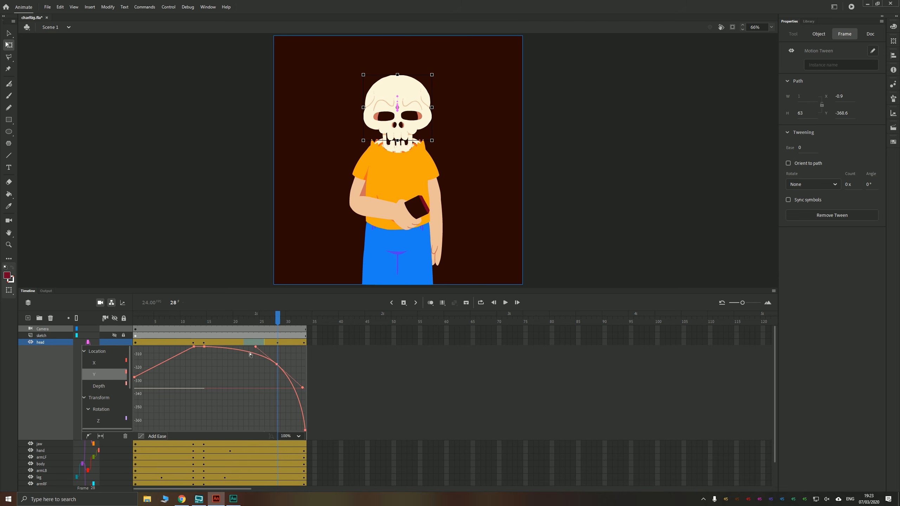
{"action": "left_click", "coordinate": [205, 321]}
{"action": "key", "text": "Return"}
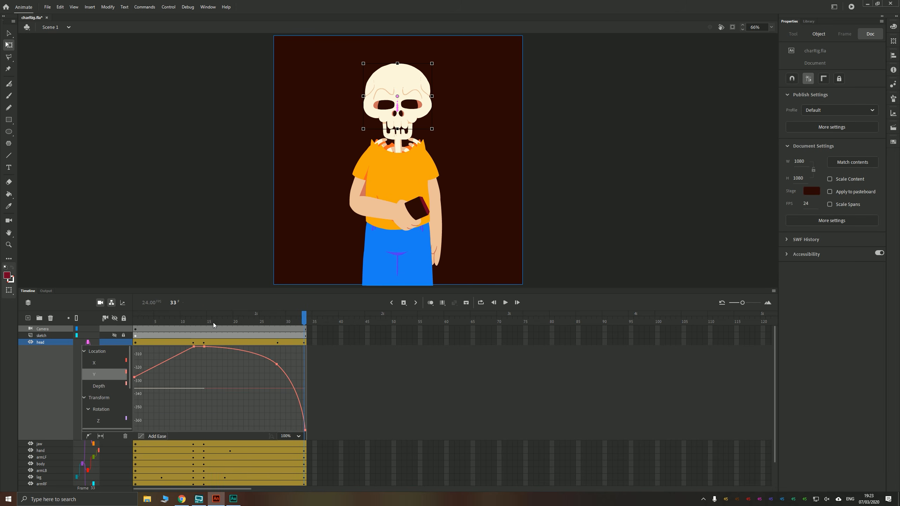
{"action": "left_click", "coordinate": [205, 322]}
{"action": "key", "text": "Return"}
Move the head's Location Y anchor down to frame 17 for an ease-out and play the result from frame 14
{"action": "left_click_drag", "start_coordinate": [278, 365], "coordinate": [220, 406]}
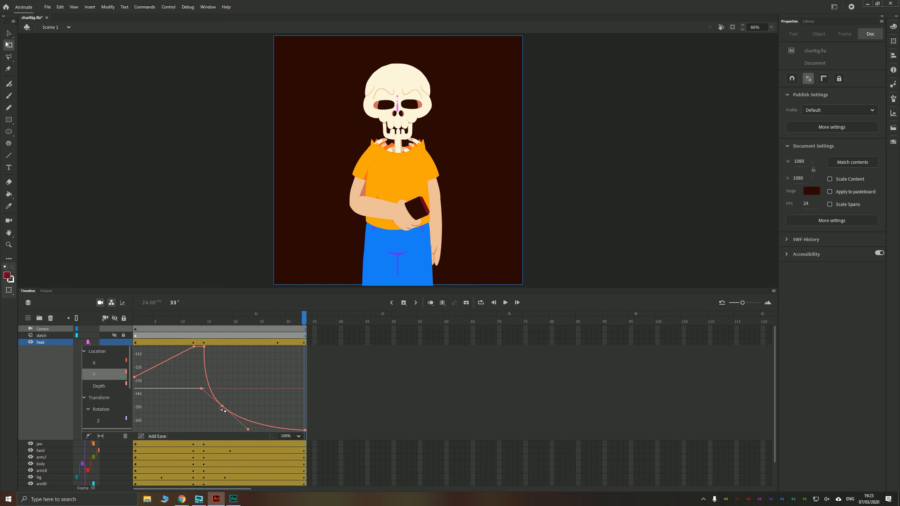
{"action": "left_click", "coordinate": [205, 321]}
{"action": "key", "text": "Return"}
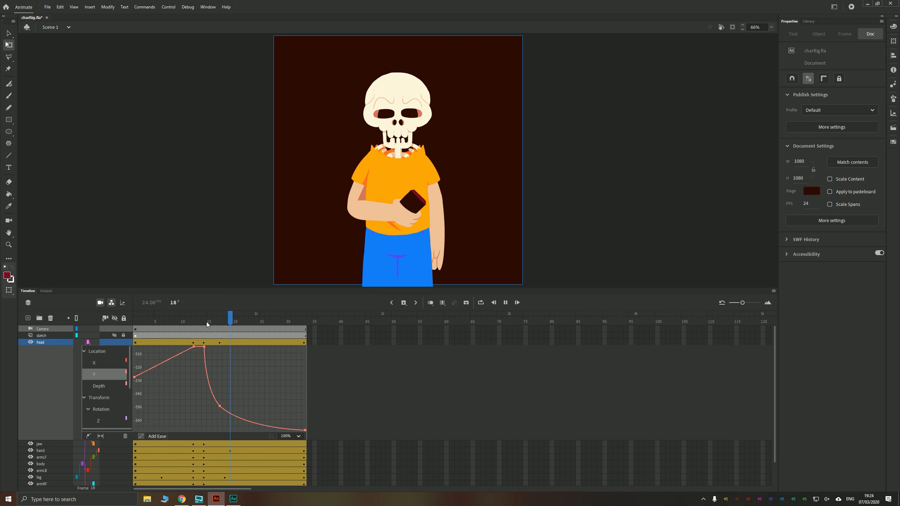
Scrub and replay the eased head rise from around frame 14, and close the head layer's tween graph
{"action": "left_click", "coordinate": [208, 322]}
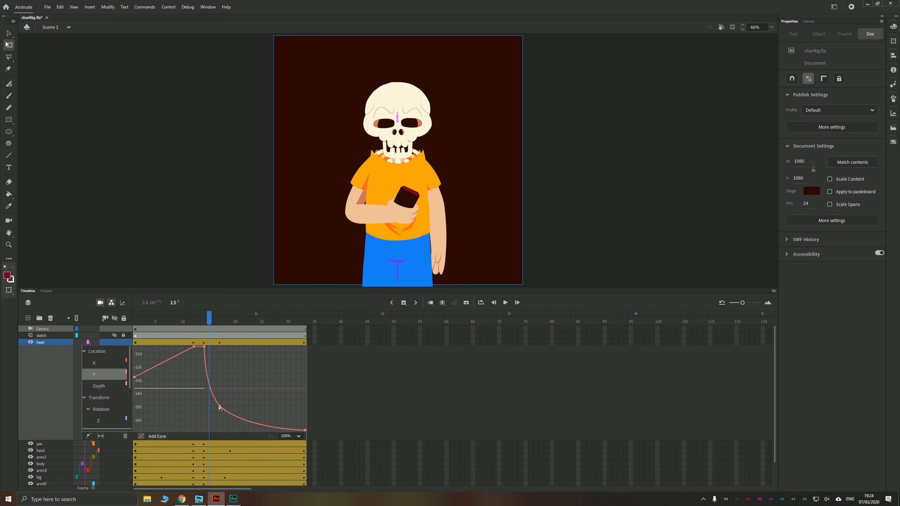
{"action": "left_click_drag", "start_coordinate": [209, 319], "coordinate": [206, 319]}
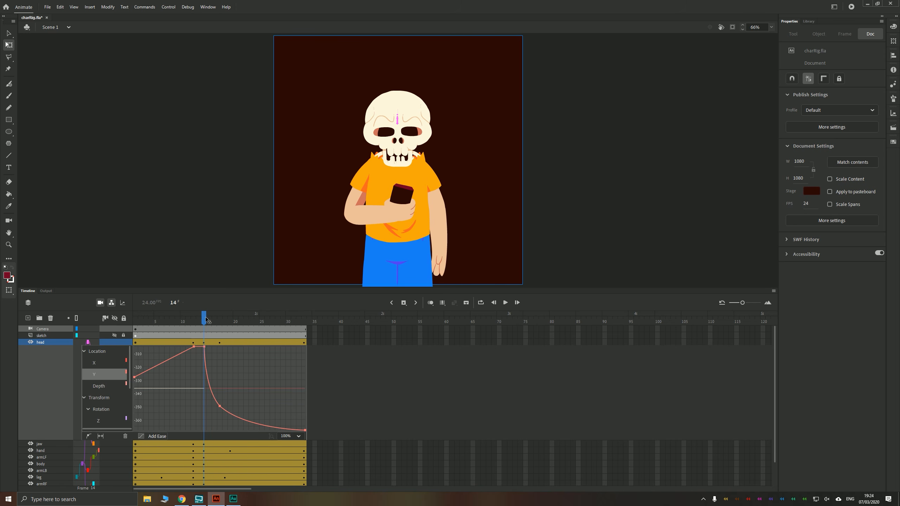
{"action": "key", "text": "Return"}
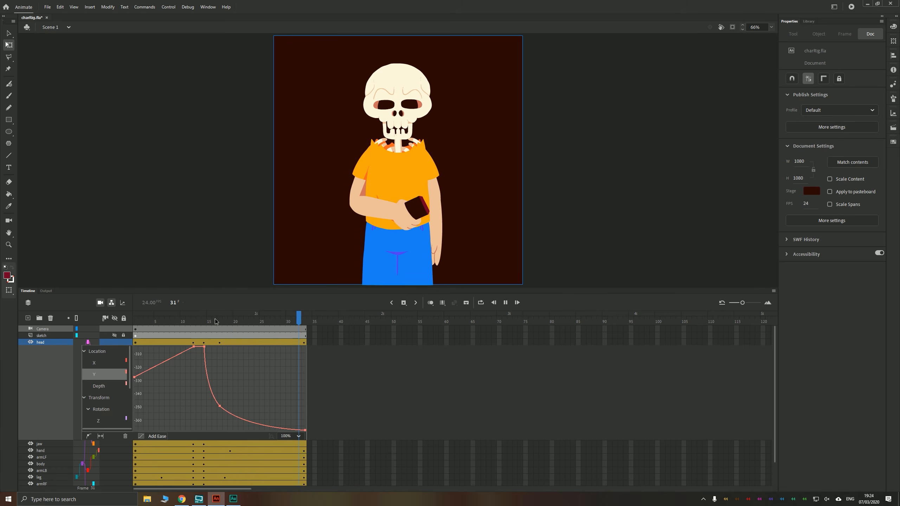
{"action": "left_click", "coordinate": [215, 321]}
{"action": "key", "text": "Return"}
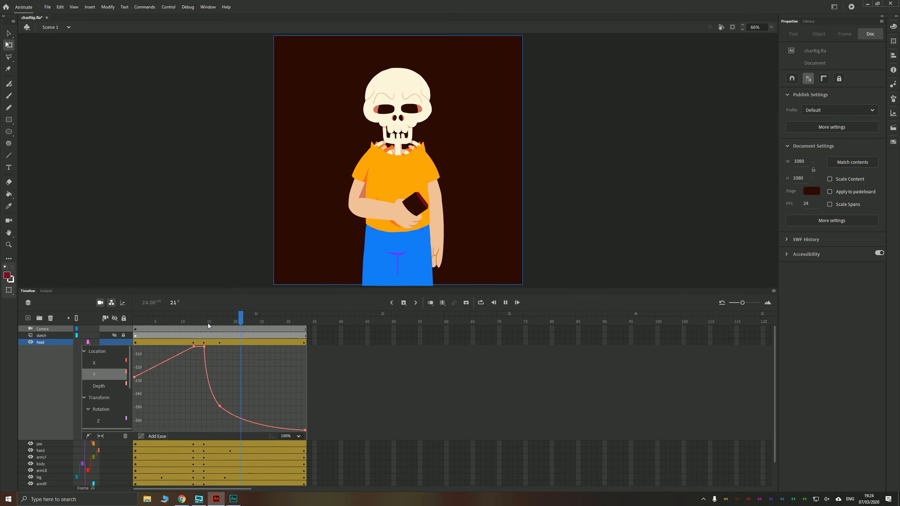
{"action": "left_click", "coordinate": [208, 322]}
{"action": "double_click", "coordinate": [239, 343]}
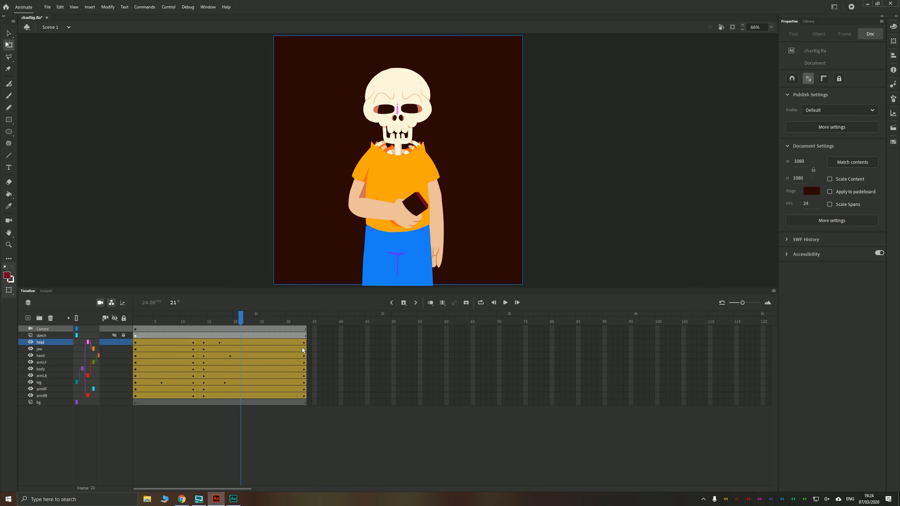
Open the mouth at frame 33 on the jaw layer by lowering the jaw with large nudges and raising it partway, and play it
{"action": "left_click", "coordinate": [303, 349]}
{"action": "key", "text": "shift+Down"}
{"action": "key", "text": "shift+Down"}
{"action": "key", "text": "shift+Down"}
{"action": "key", "text": "shift+Down"}
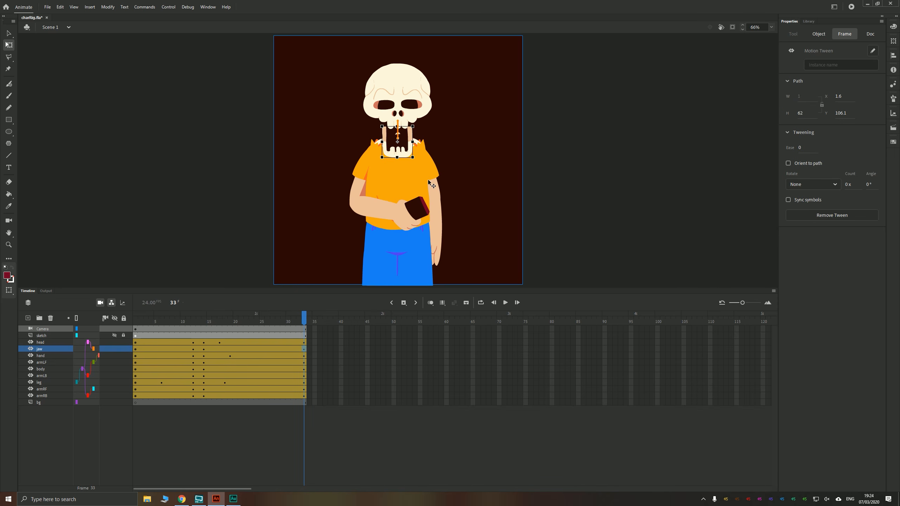
{"action": "key", "text": "shift+Up"}
{"action": "key", "text": "shift+Up"}
{"action": "key", "text": "shift+Up"}
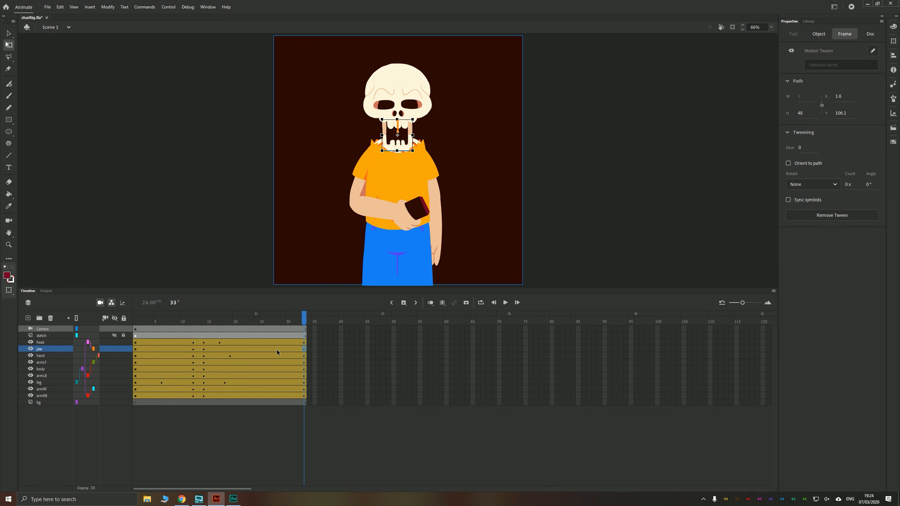
{"action": "key", "text": "Return"}
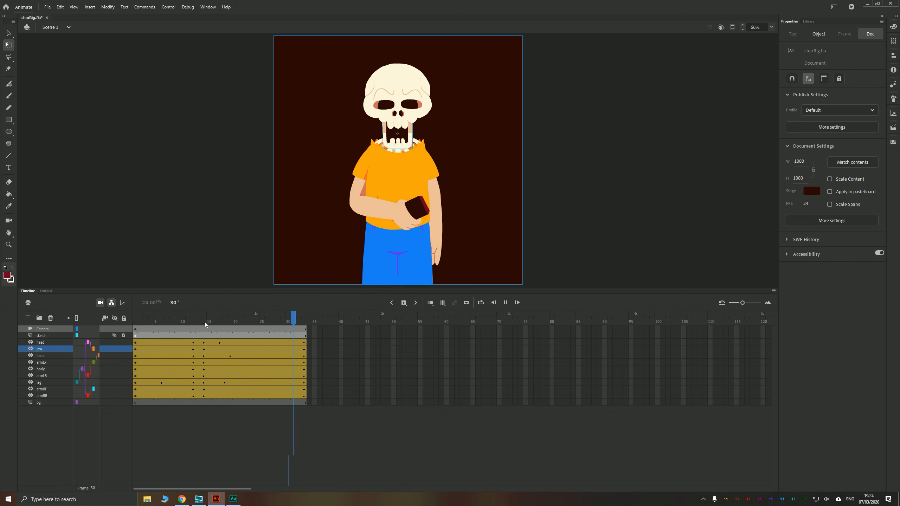
Open the jaw layer's tween graph, add an anchor to the rising Location Y curve, move it to frame 26 for an ease-in, and play it
{"action": "double_click", "coordinate": [256, 350]}
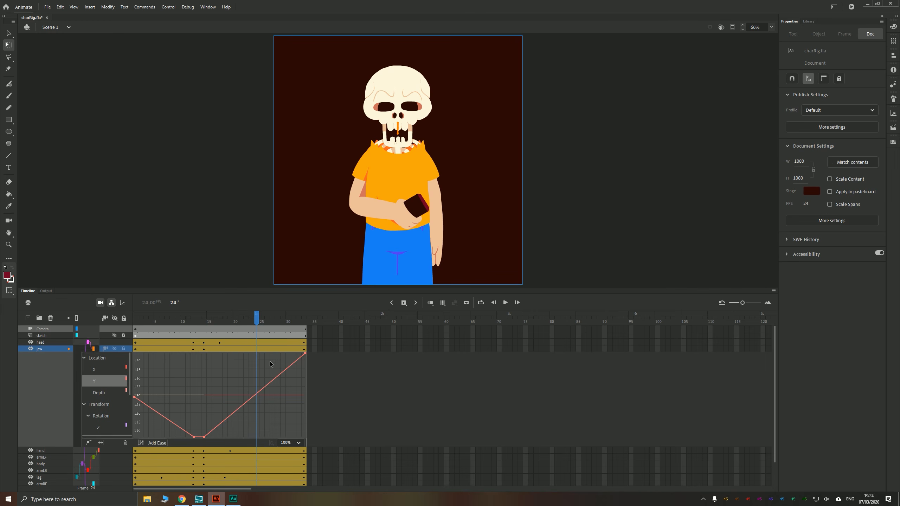
{"action": "left_click", "coordinate": [283, 319]}
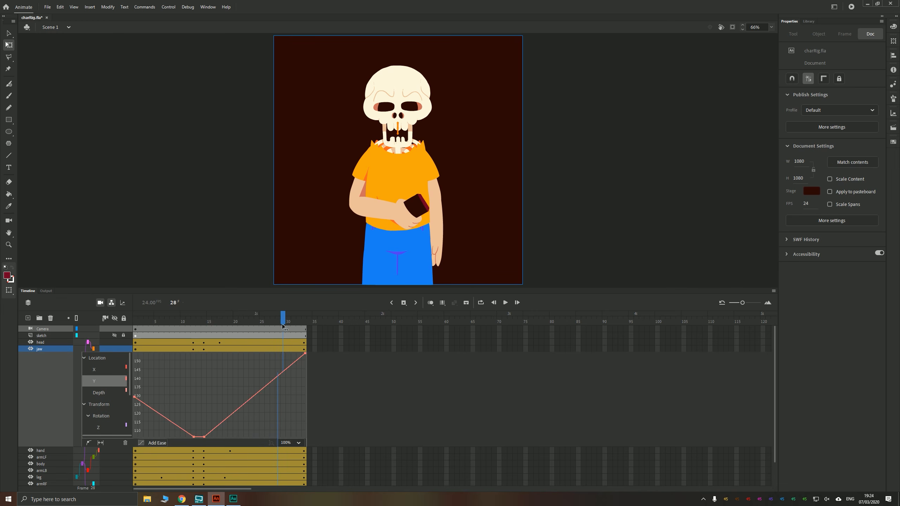
{"action": "left_click", "coordinate": [256, 396]}
{"action": "left_click_drag", "start_coordinate": [256, 396], "coordinate": [267, 425]}
{"action": "left_click", "coordinate": [229, 406]}
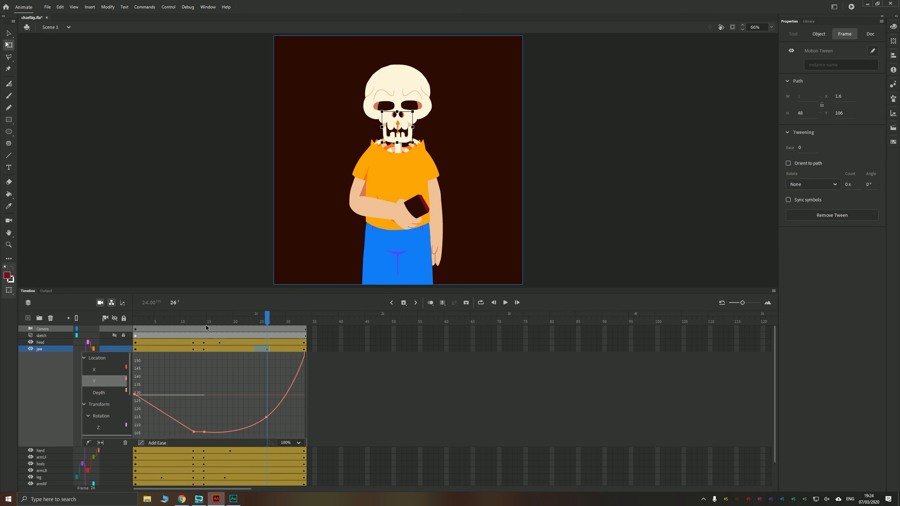
{"action": "left_click", "coordinate": [203, 314]}
{"action": "key", "text": "Return"}
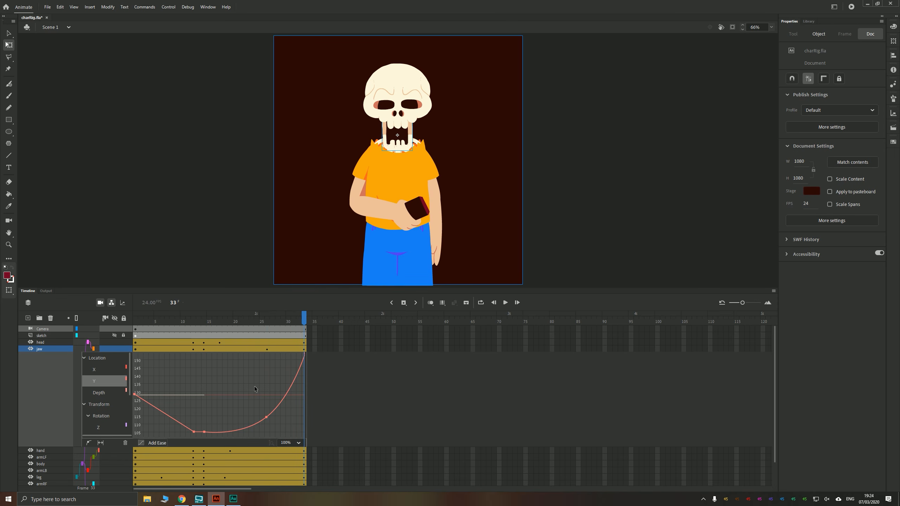
Move the jaw's Location Y anchor up to frame 18 for an ease-out and play the mouth opening
{"action": "left_click", "coordinate": [266, 417]}
{"action": "left_click_drag", "start_coordinate": [266, 417], "coordinate": [216, 377]}
{"action": "left_click", "coordinate": [193, 323]}
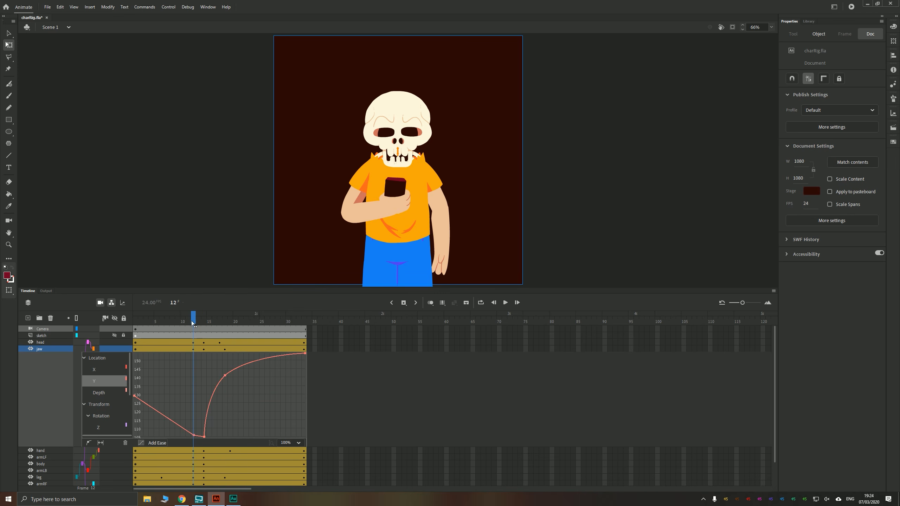
{"action": "left_click_drag", "start_coordinate": [194, 324], "coordinate": [214, 337]}
{"action": "left_click", "coordinate": [187, 336]}
{"action": "key", "text": "Return"}
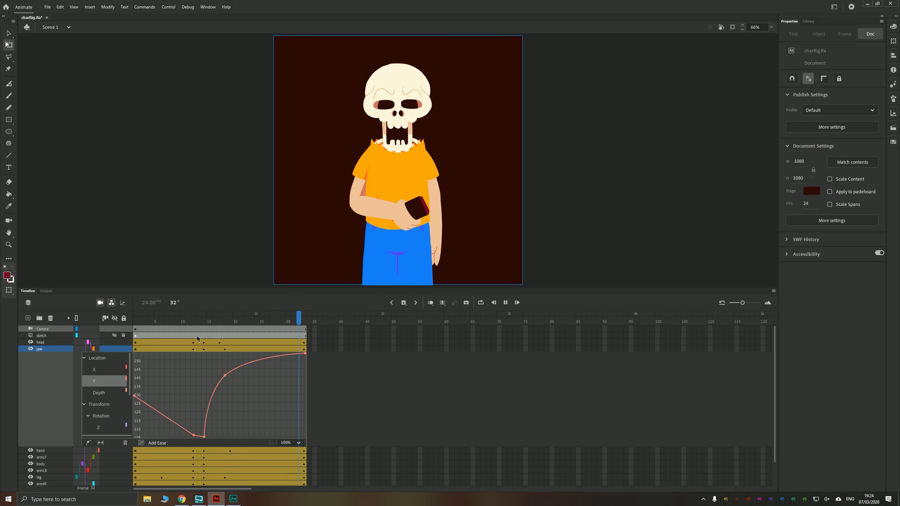
Scrub and replay the jaw and head motion after frame 14, ending at frame 14
{"action": "left_click", "coordinate": [204, 324]}
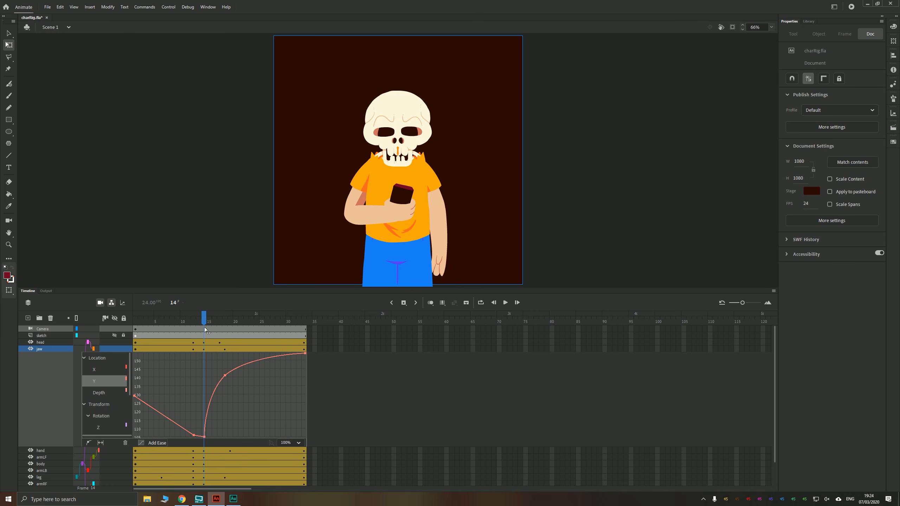
{"action": "mouse_move", "coordinate": [207, 331]}
{"action": "left_mouse_down"}
{"action": "mouse_move", "coordinate": [217, 324]}
{"action": "mouse_move", "coordinate": [203, 325]}
{"action": "mouse_move", "coordinate": [219, 328]}
{"action": "mouse_move", "coordinate": [207, 333]}
{"action": "mouse_move", "coordinate": [220, 337]}
{"action": "left_mouse_up"}
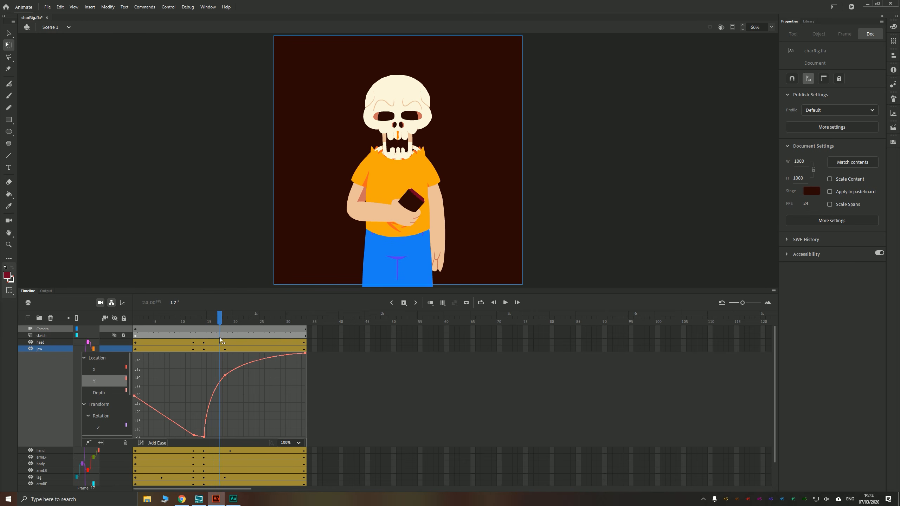
{"action": "key", "text": "Return"}
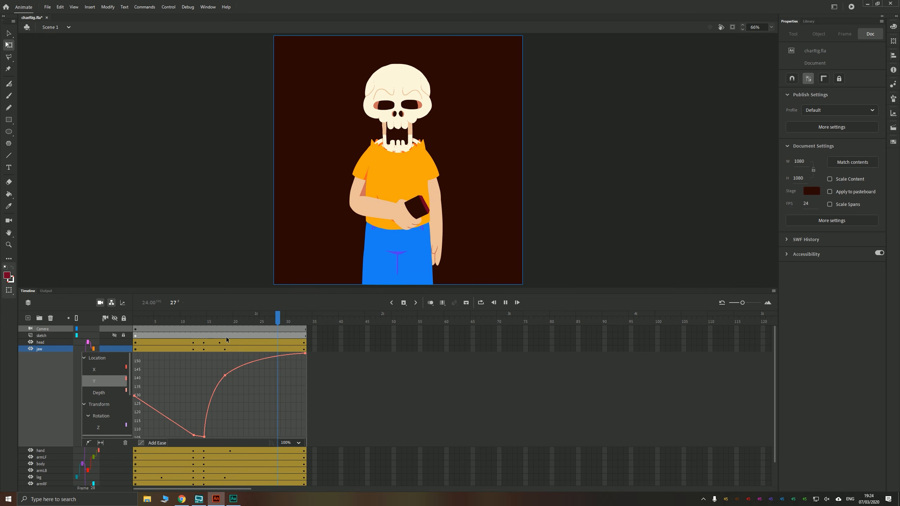
{"action": "key", "text": "Return"}
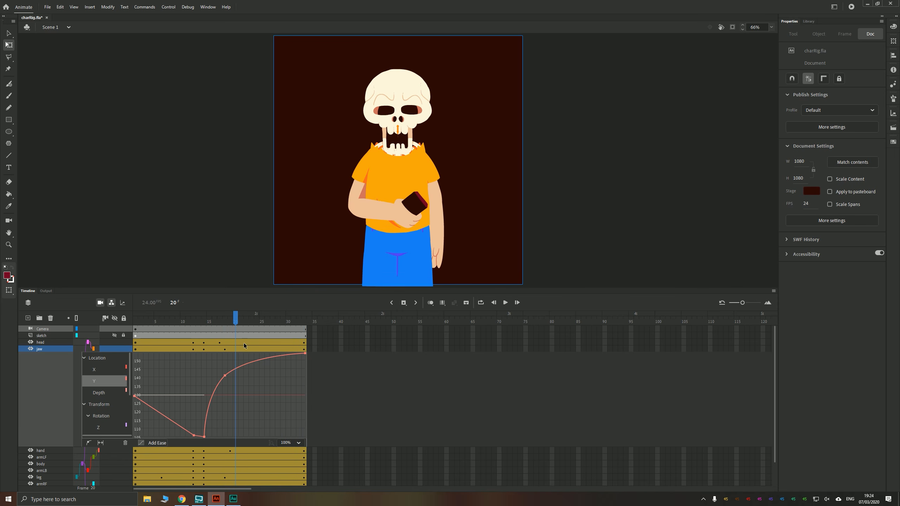
{"action": "left_click", "coordinate": [221, 322]}
{"action": "mouse_move", "coordinate": [221, 325]}
{"action": "left_mouse_down"}
{"action": "mouse_move", "coordinate": [184, 328]}
{"action": "mouse_move", "coordinate": [221, 328]}
{"action": "mouse_move", "coordinate": [205, 330]}
{"action": "left_mouse_up"}
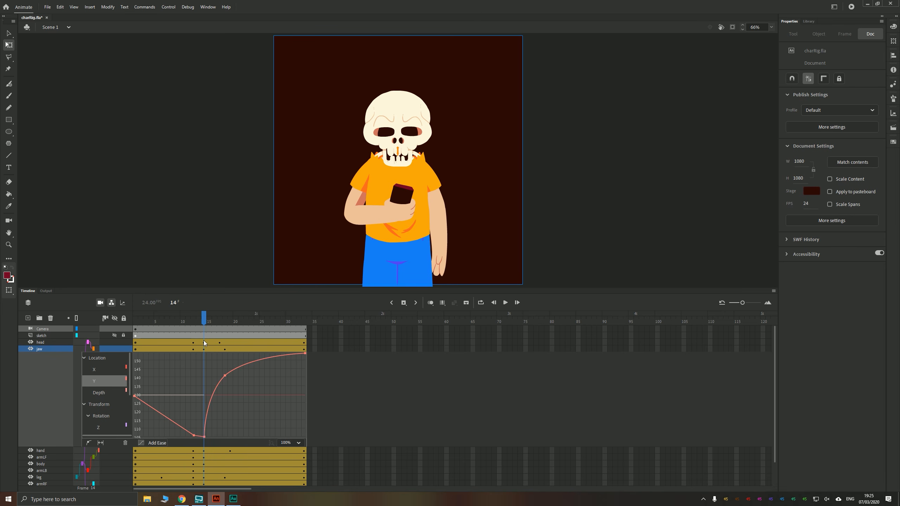
Enter the skullOuter symbol at frame 14 and assign frame 3 to the skull graphic with the Frame Picker
{"action": "left_click", "coordinate": [206, 342]}
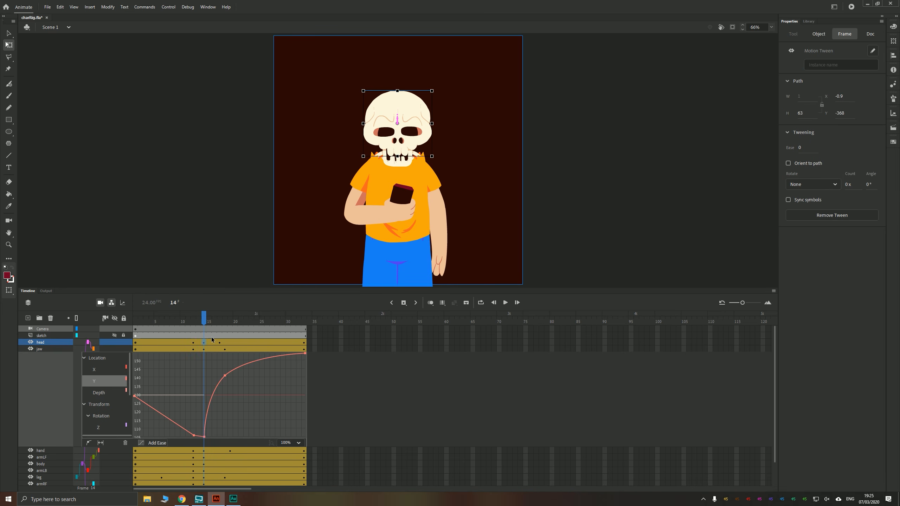
{"action": "double_click", "coordinate": [387, 107]}
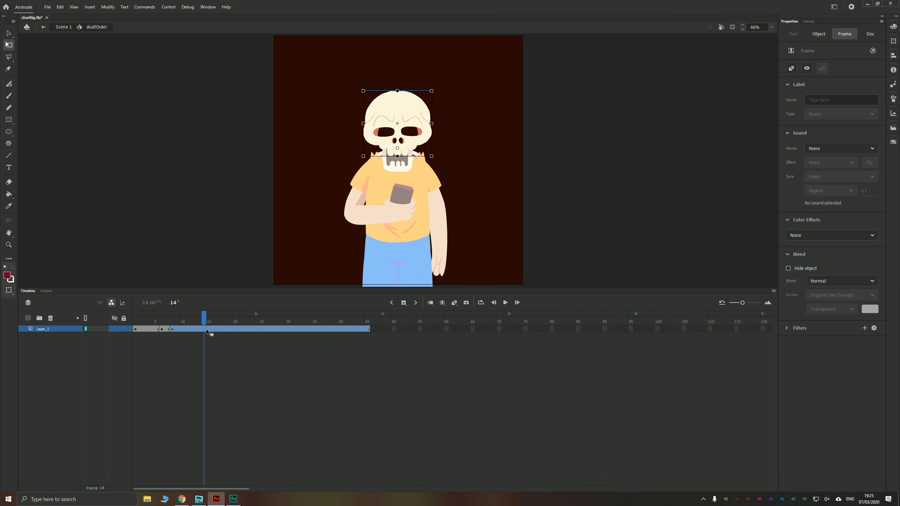
{"action": "left_click", "coordinate": [417, 112]}
{"action": "left_click", "coordinate": [803, 213]}
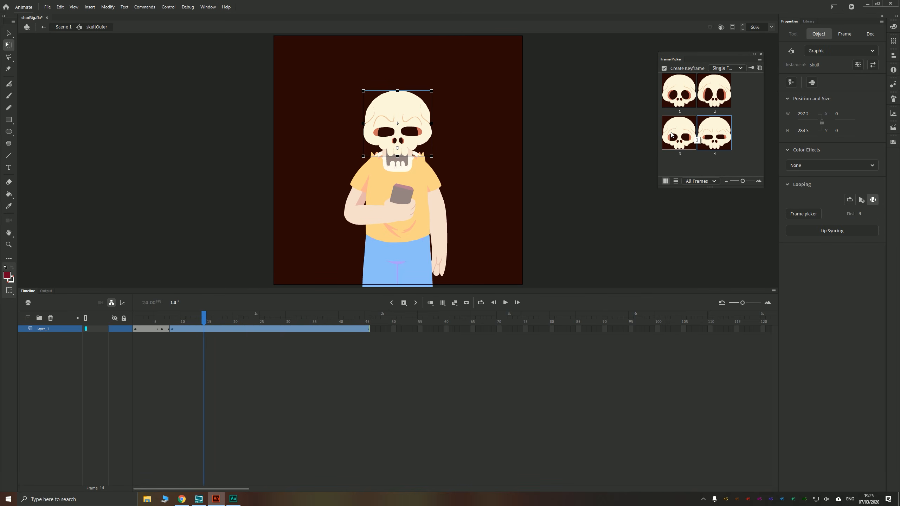
{"action": "left_click", "coordinate": [671, 134]}
Insert a keyframe at frame 16 in skullOuter and assign frame 2 to the skull graphic with the Frame Picker
{"action": "left_click", "coordinate": [215, 329]}
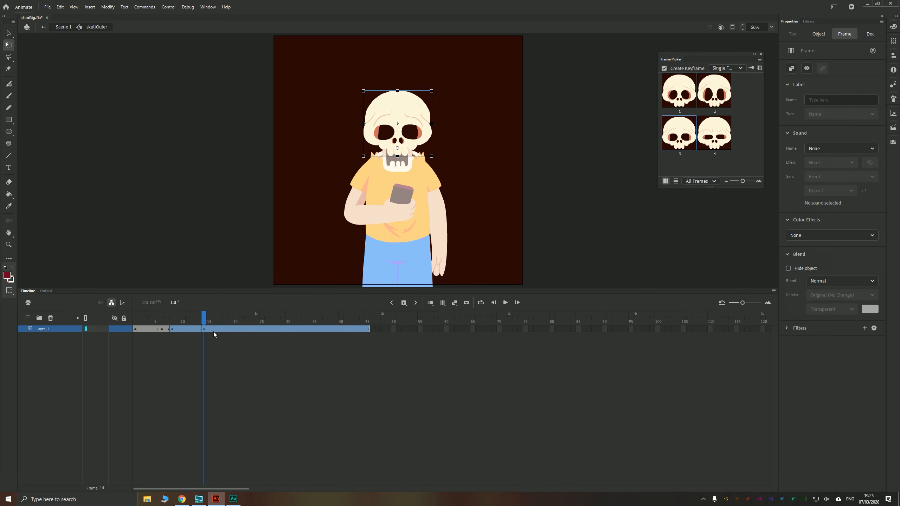
{"action": "key", "text": "F6"}
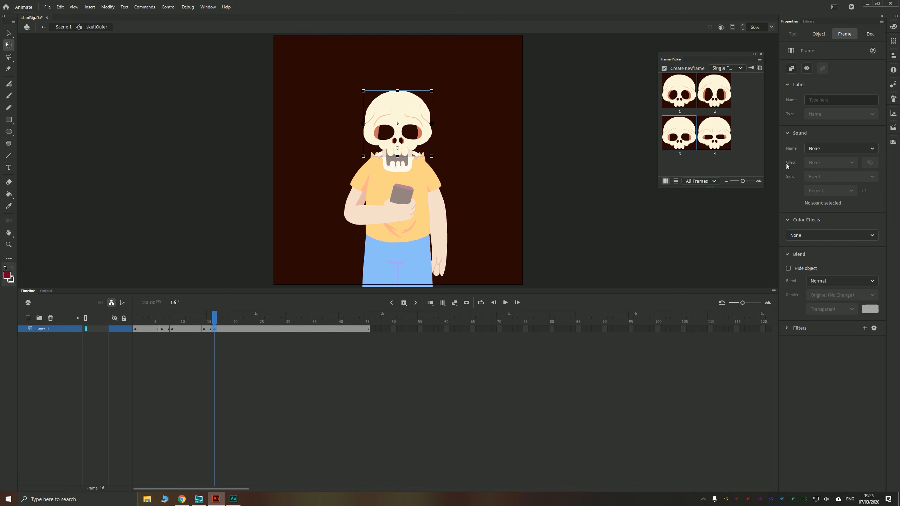
{"action": "left_click", "coordinate": [710, 98]}
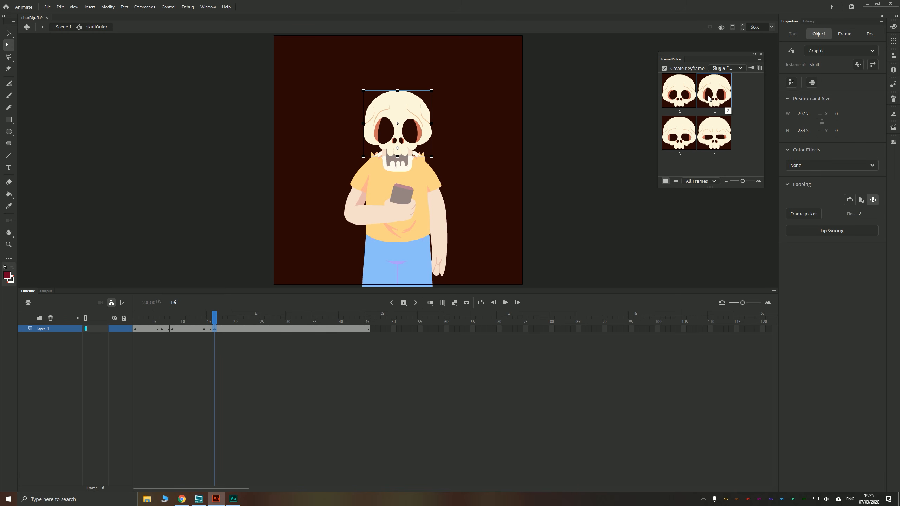
At frame 18 in skullOuter, assign frame 1 to the skull graphic with the Frame Picker and play the expression changes
{"action": "left_click", "coordinate": [224, 329]}
{"action": "left_click", "coordinate": [677, 93]}
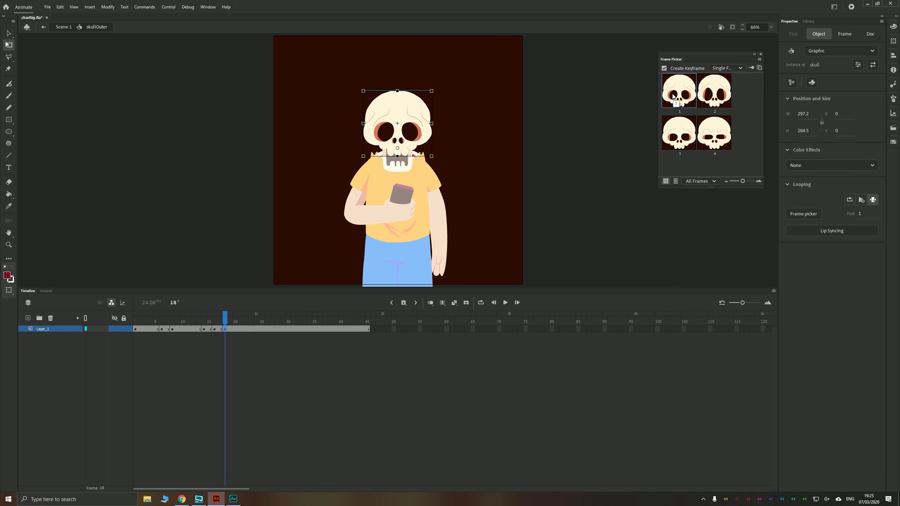
{"action": "left_click", "coordinate": [155, 321]}
{"action": "key", "text": "Return"}
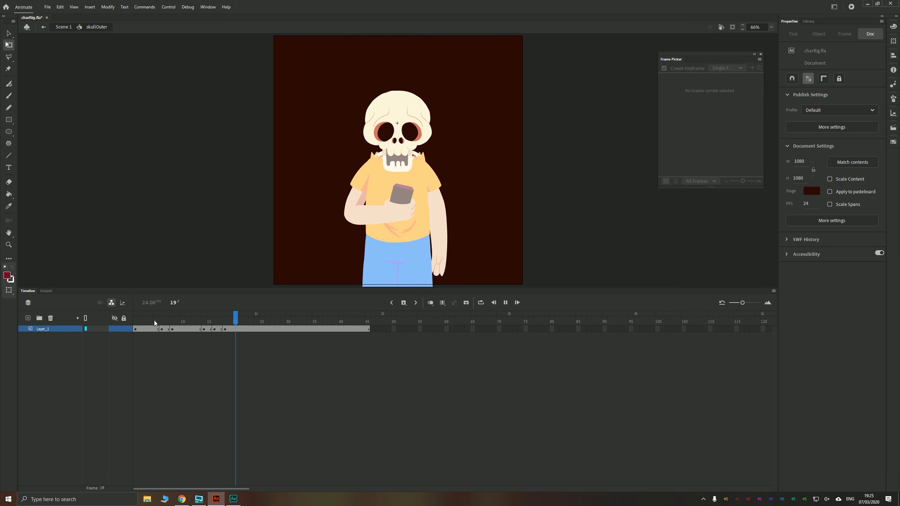
{"action": "left_click", "coordinate": [186, 322]}
{"action": "key", "text": "Return"}
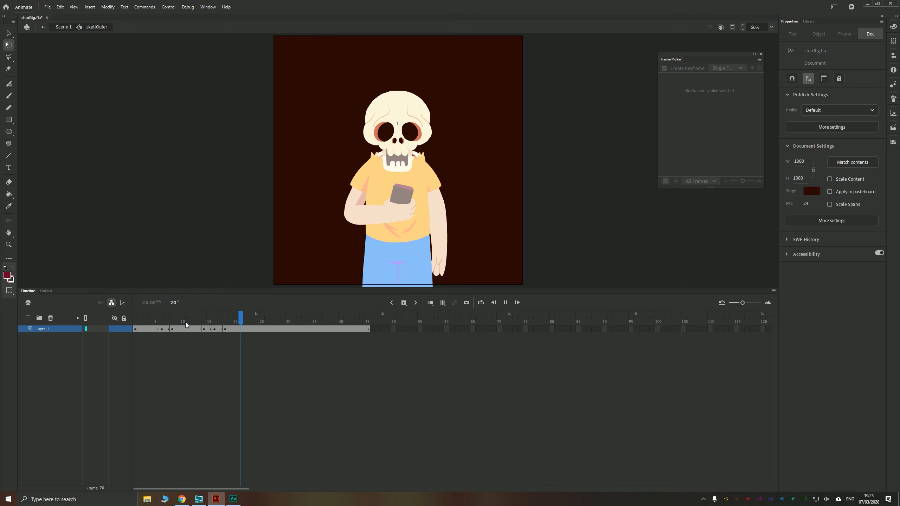
{"action": "key", "text": "Return"}
Return to Scene 1 and replay the full character animation several times, up to frame 33
{"action": "double_click", "coordinate": [89, 40]}
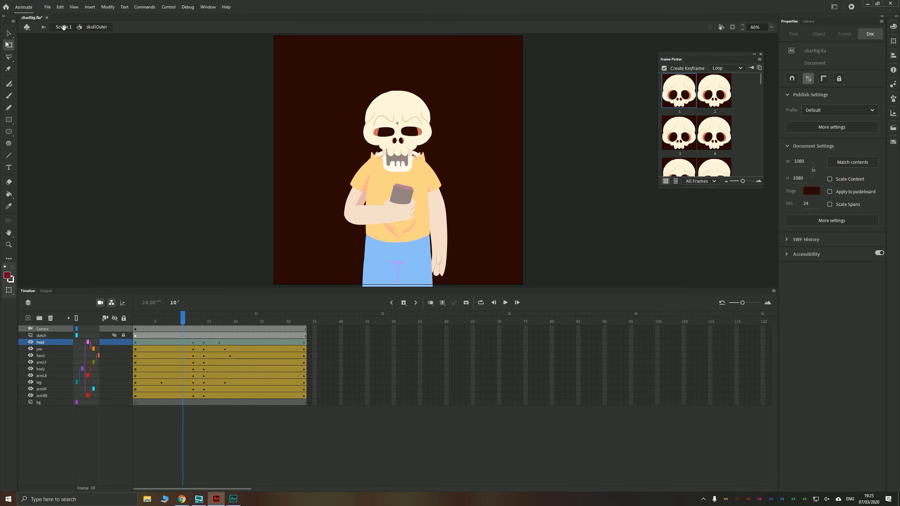
{"action": "left_click_drag", "start_coordinate": [195, 323], "coordinate": [245, 324]}
{"action": "key", "text": "Return"}
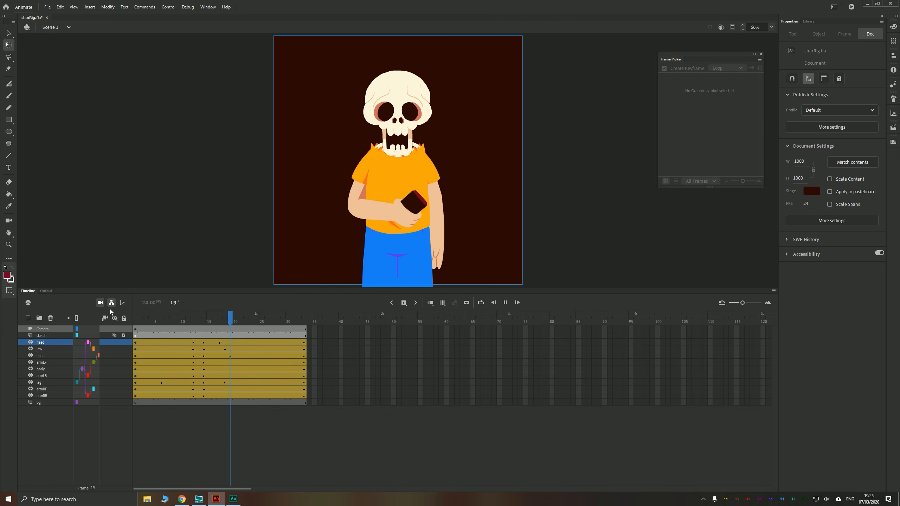
{"action": "left_click", "coordinate": [206, 324]}
{"action": "key", "text": "Return"}
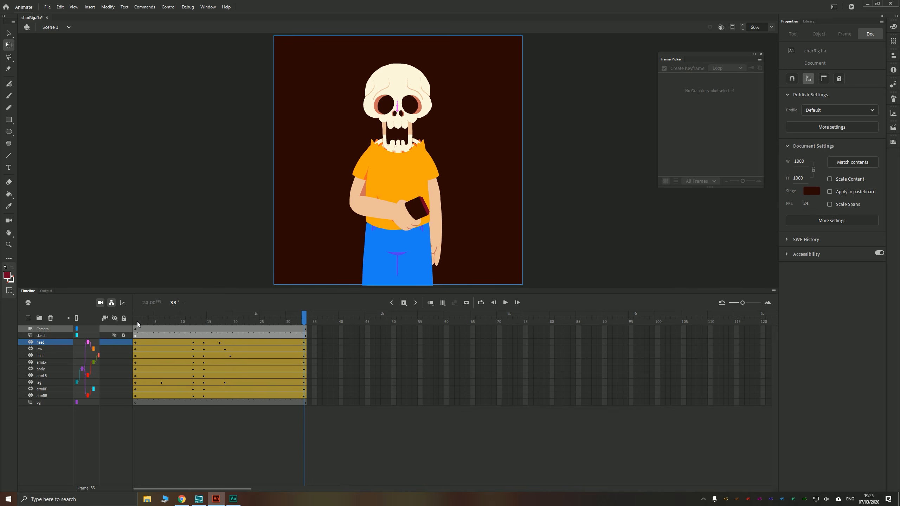
{"action": "left_click", "coordinate": [137, 322]}
{"action": "key", "text": "Return"}
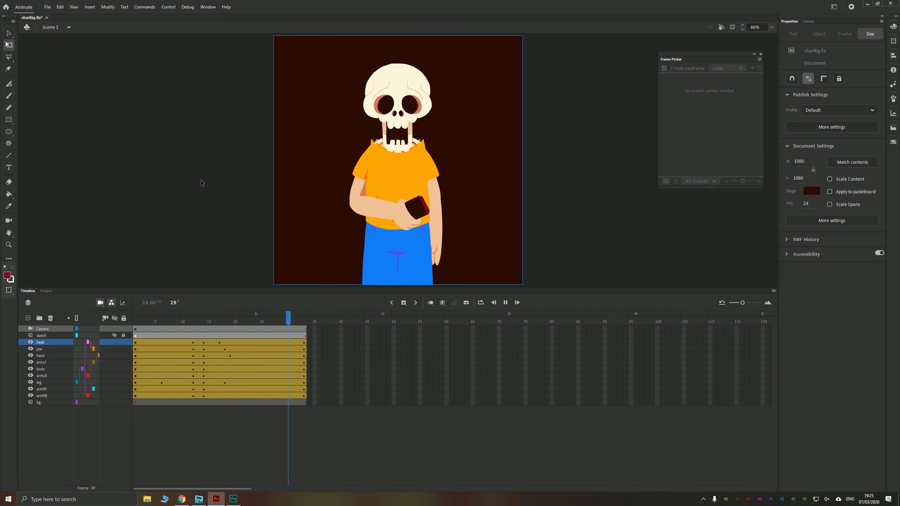
{"action": "left_click", "coordinate": [135, 319]}
{"action": "key", "text": "Return"}
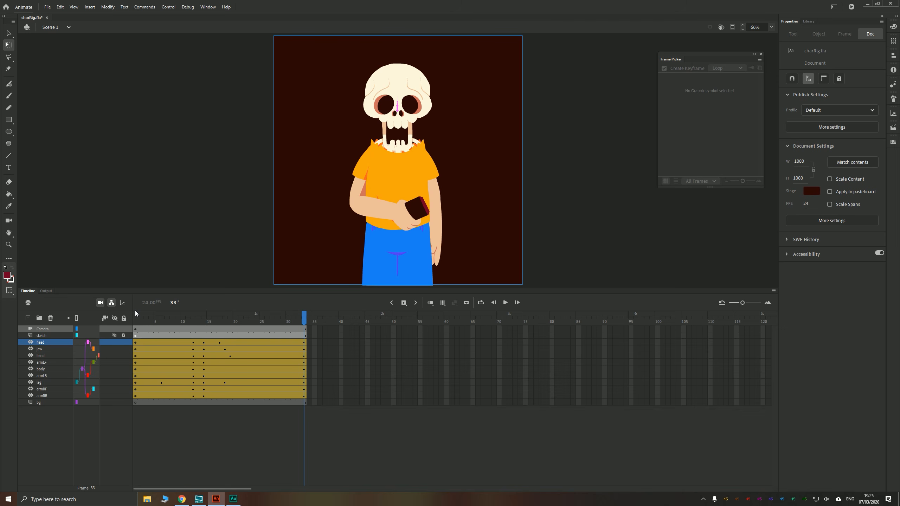
Save the file and test the movie, closing the SWF preview when finished
{"action": "key", "text": "ctrl+s"}
{"action": "left_click", "coordinate": [123, 335]}
{"action": "left_click", "coordinate": [123, 335]}
{"action": "key", "text": "ctrl+Return"}
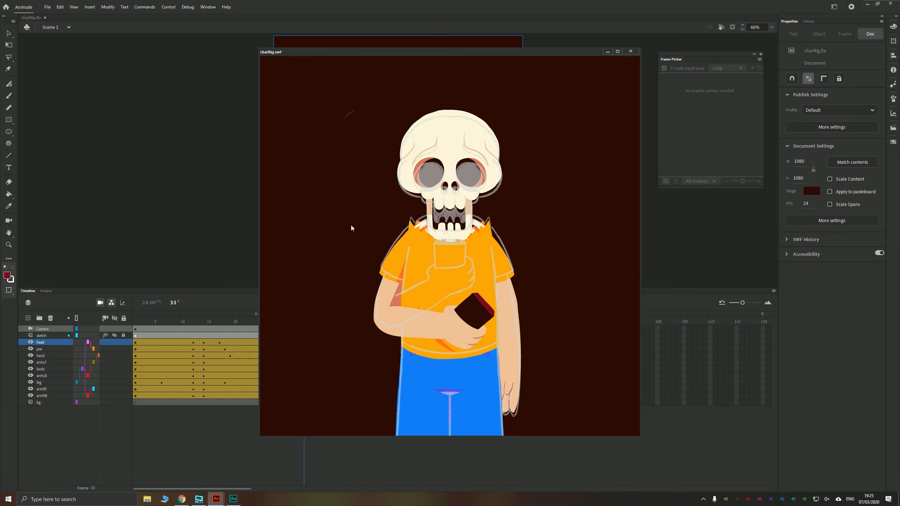
{"action": "left_click", "coordinate": [631, 51]}
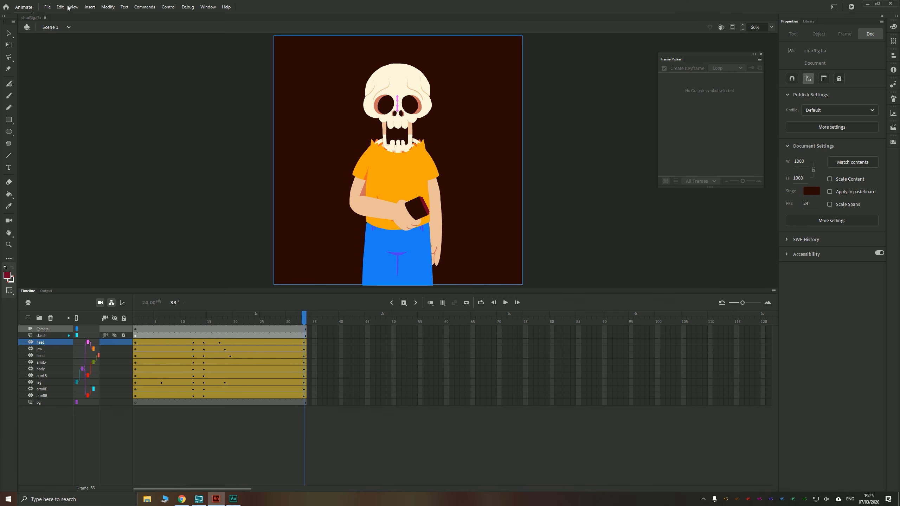
Turn off Include hidden layers for the Flash (.swf) format in Publish Settings and check the result in the movie preview
{"action": "left_click", "coordinate": [48, 7]}
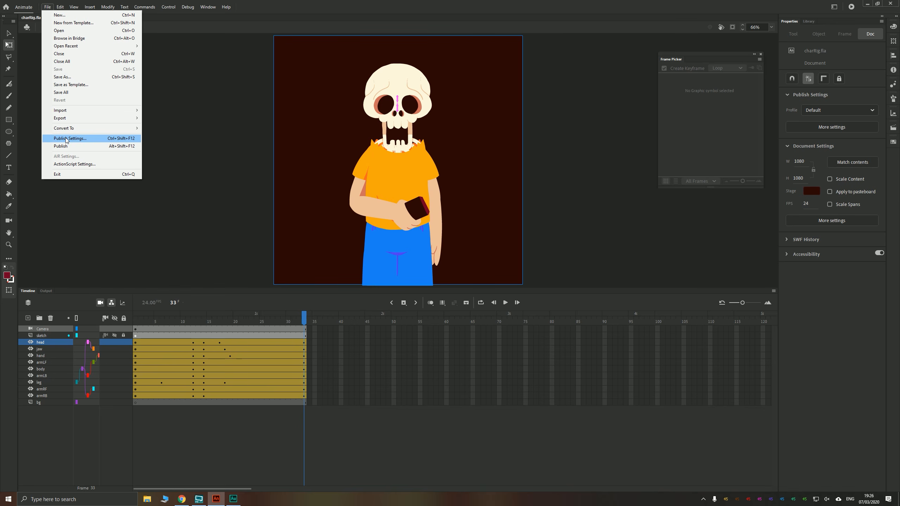
{"action": "left_click", "coordinate": [66, 138]}
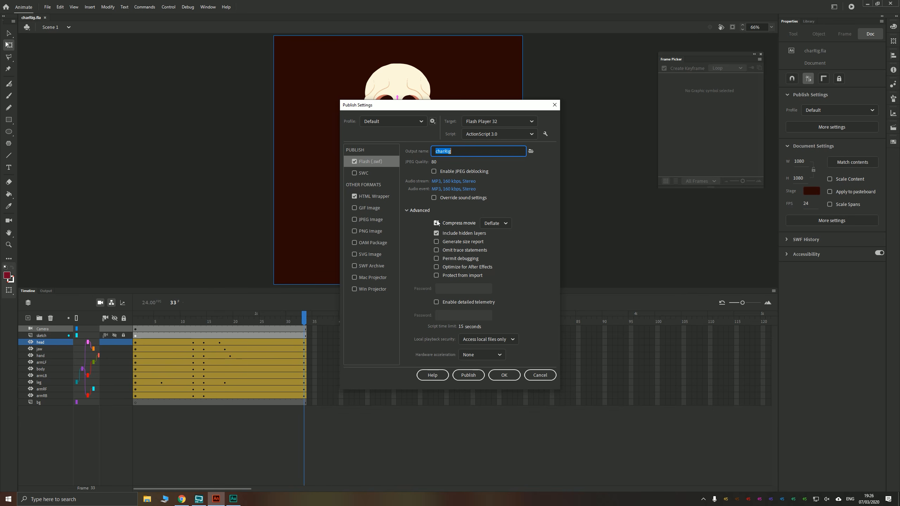
{"action": "left_click", "coordinate": [436, 233]}
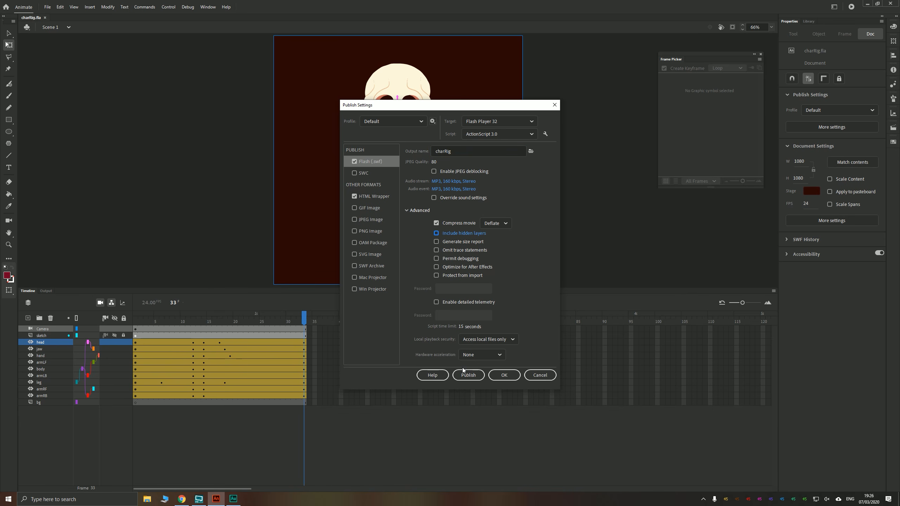
{"action": "left_click", "coordinate": [496, 375]}
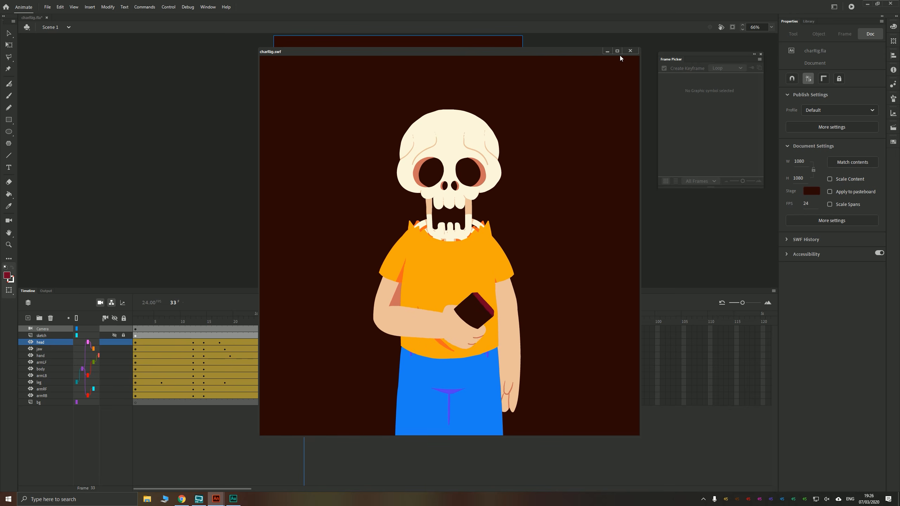
{"action": "left_click", "coordinate": [629, 50]}
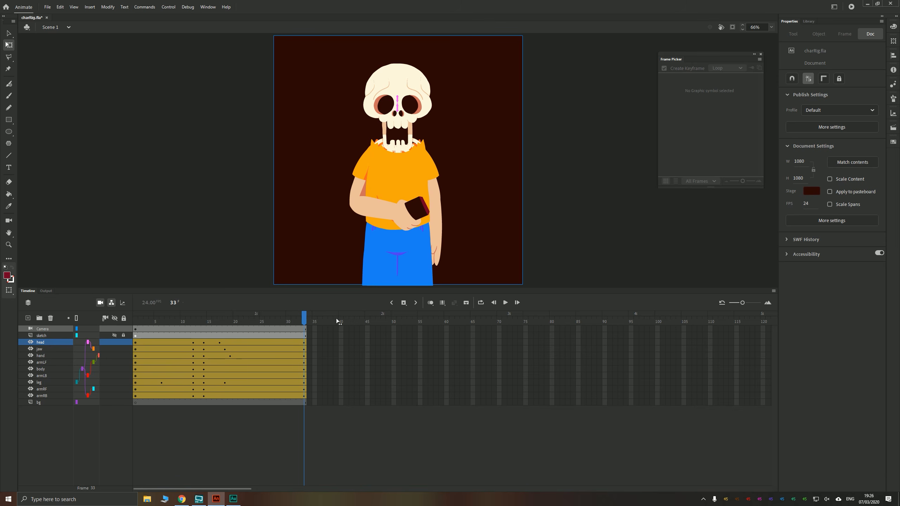
Extend all layers from Camera down to bg with frames up to frame 46
{"action": "left_click_drag", "start_coordinate": [318, 330], "coordinate": [374, 401]}
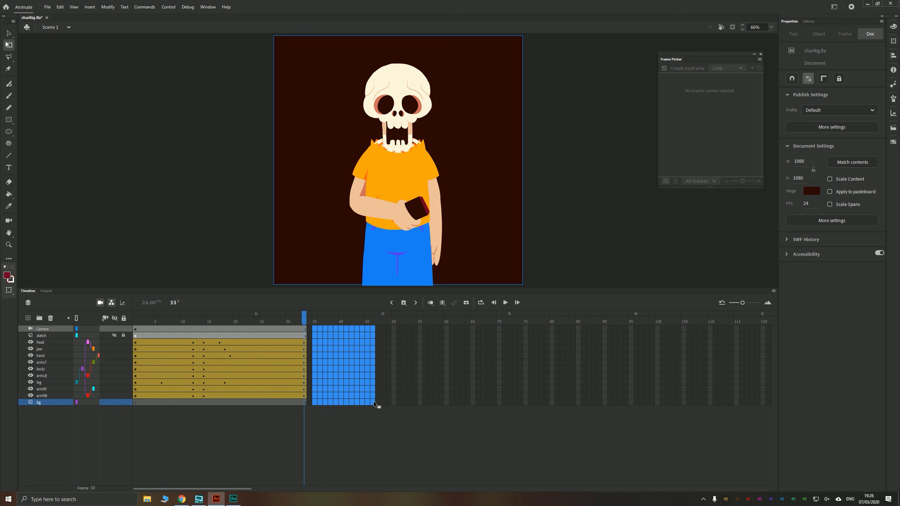
{"action": "key", "text": "F5"}
{"action": "left_click", "coordinate": [410, 349]}
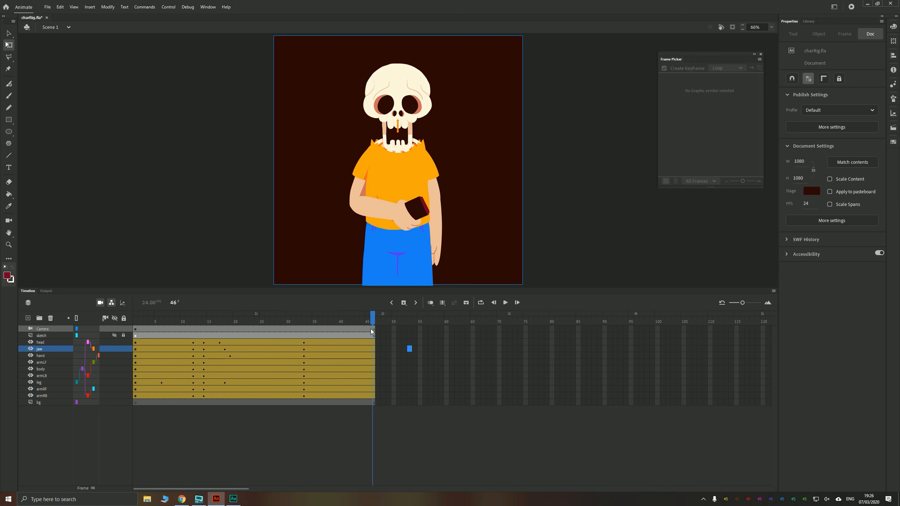
{"action": "left_click", "coordinate": [353, 330]}
Insert keyframes at frame 35 on all character layers from head down to armRB
{"action": "left_click", "coordinate": [315, 343]}
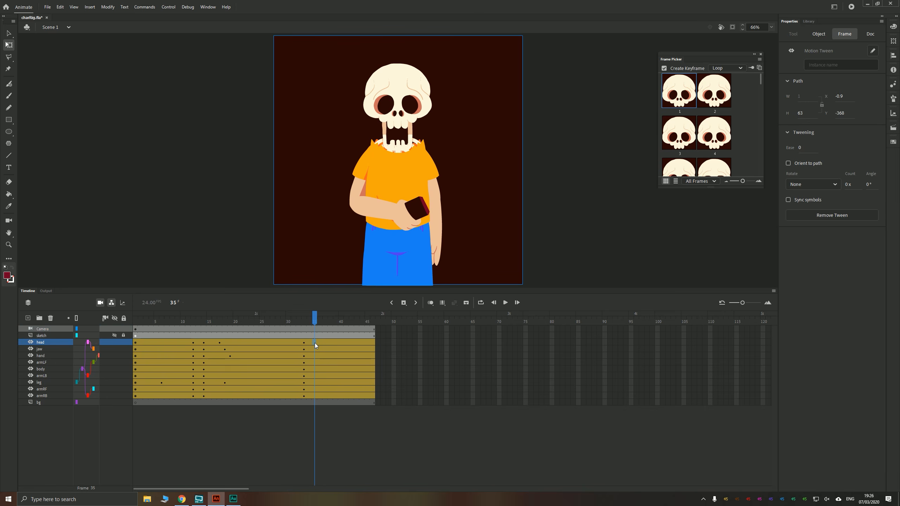
{"action": "left_click_drag", "start_coordinate": [314, 396], "coordinate": [315, 380]}
{"action": "left_click_drag", "start_coordinate": [316, 347], "coordinate": [317, 393]}
{"action": "key", "text": "F5"}
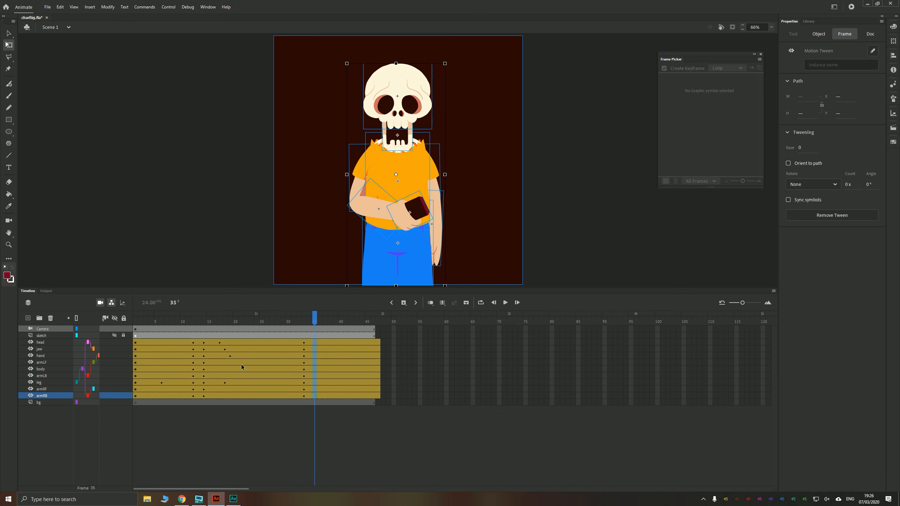
{"action": "key", "text": "F6"}
Select frame 1 on all character layers from head down to armRB and copy the frames
{"action": "left_click_drag", "start_coordinate": [135, 342], "coordinate": [135, 385]}
{"action": "left_click_drag", "start_coordinate": [136, 379], "coordinate": [173, 382]}
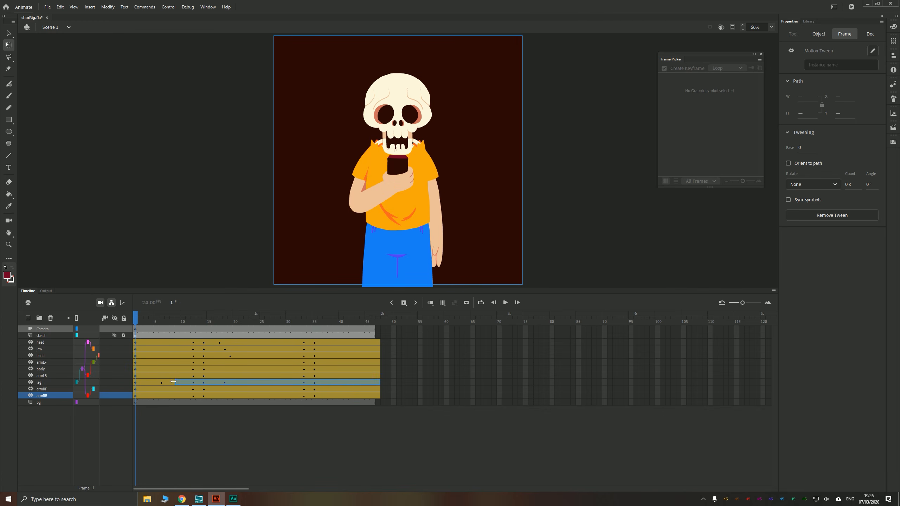
{"action": "left_click", "coordinate": [135, 382]}
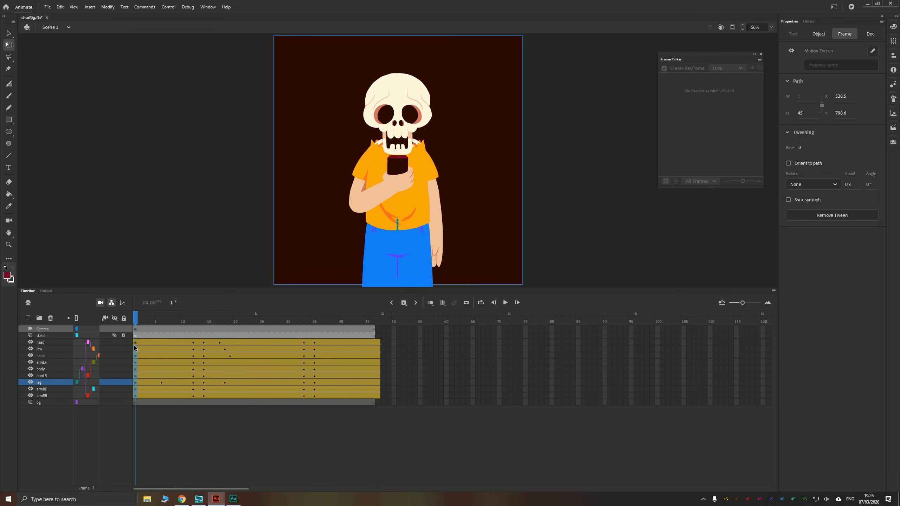
{"action": "left_click_drag", "start_coordinate": [134, 348], "coordinate": [135, 395]}
{"action": "left_click", "coordinate": [144, 343]}
{"action": "left_click_drag", "start_coordinate": [136, 342], "coordinate": [135, 394]}
{"action": "left_click", "coordinate": [139, 375]}
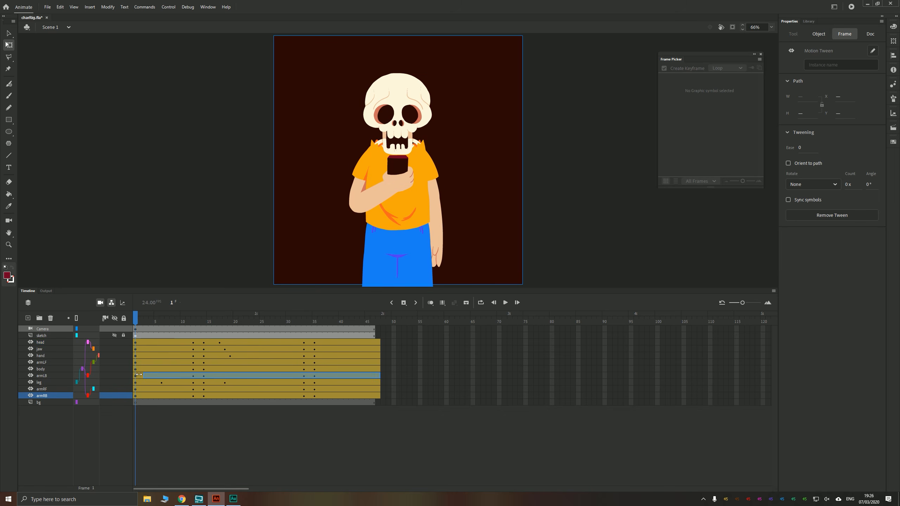
{"action": "left_click", "coordinate": [139, 349]}
{"action": "left_click_drag", "start_coordinate": [135, 342], "coordinate": [162, 382]}
{"action": "left_click_drag", "start_coordinate": [135, 343], "coordinate": [135, 395]}
{"action": "right_click", "coordinate": [135, 383]}
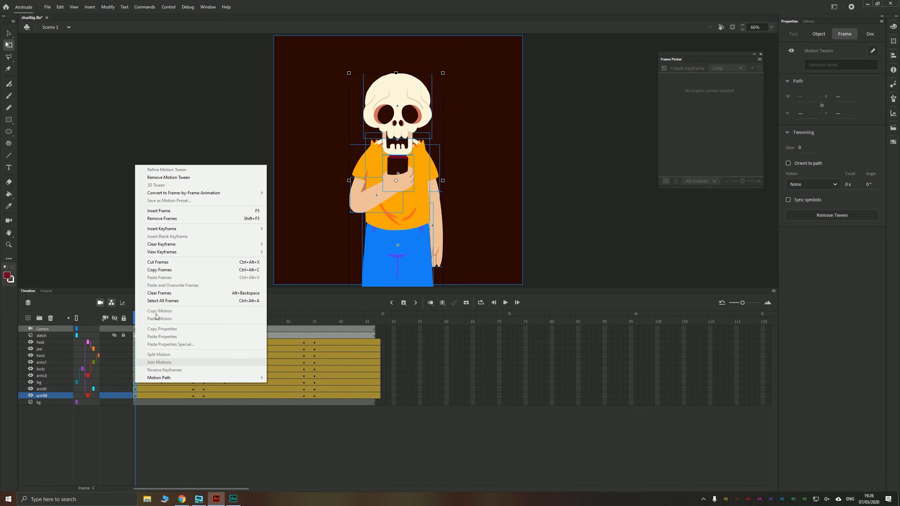
{"action": "left_click", "coordinate": [159, 270]}
Try to paste the copied starting pose at frame 45 on the head to armRB layers
{"action": "left_click_drag", "start_coordinate": [366, 342], "coordinate": [367, 392]}
{"action": "right_click", "coordinate": [367, 389]}
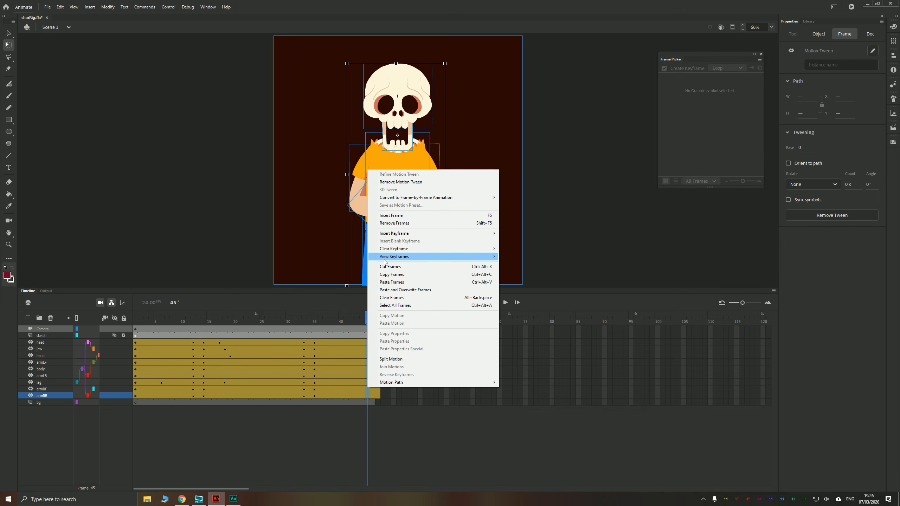
{"action": "left_click", "coordinate": [393, 283]}
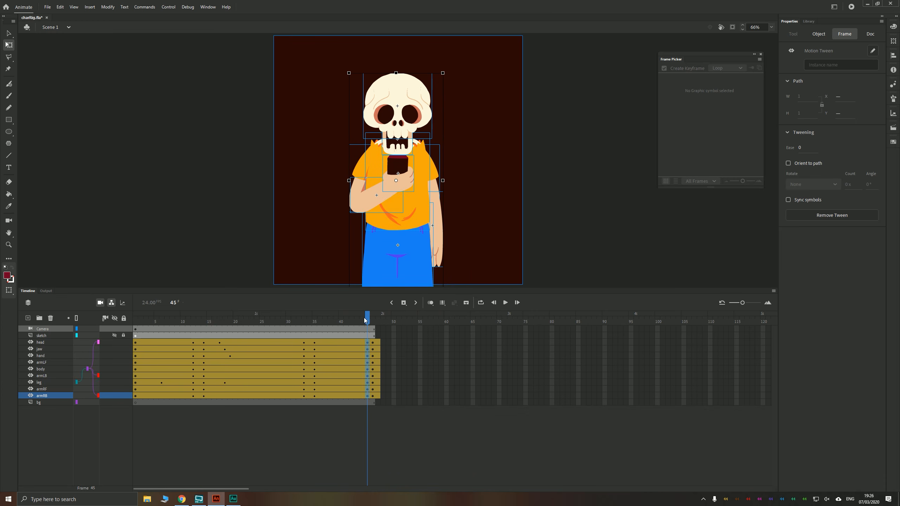
{"action": "left_click_drag", "start_coordinate": [365, 316], "coordinate": [360, 325]}
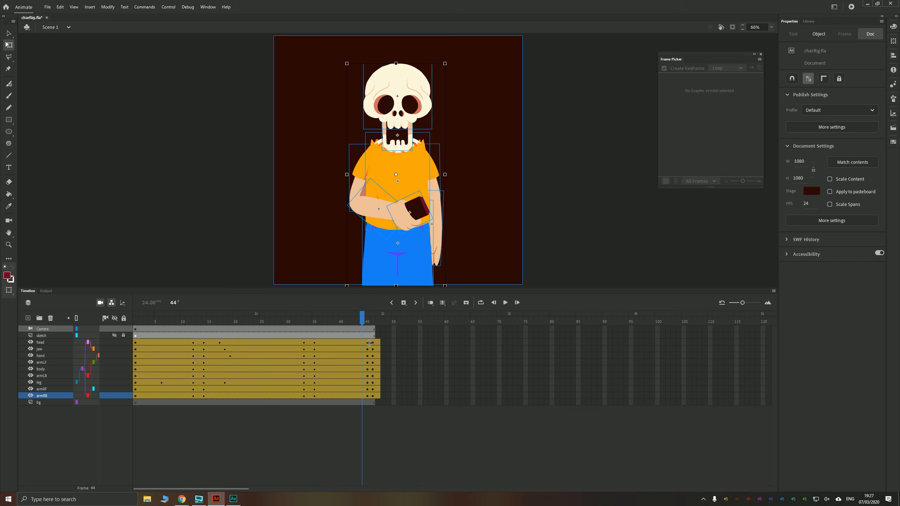
{"action": "key", "text": "ctrl+z"}
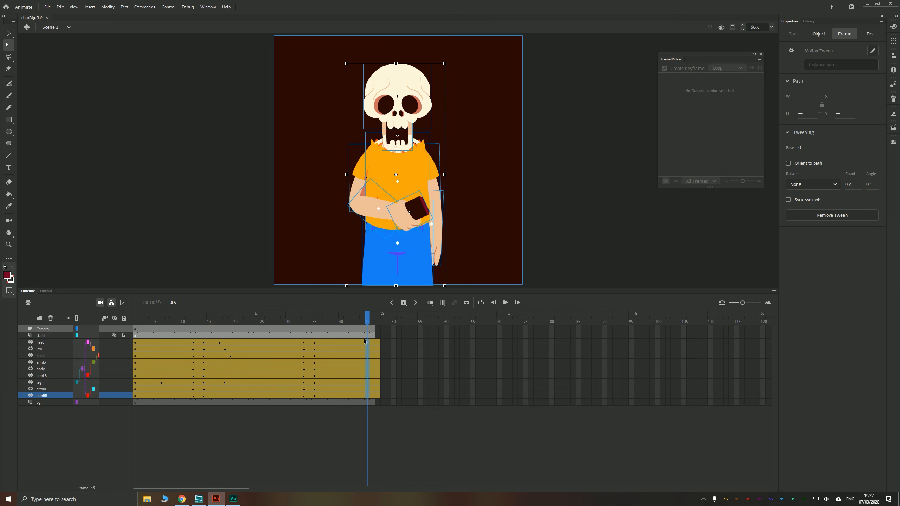
Insert keyframes at frame 2 on the head to armRB layers and duplicate them to frame 45
{"action": "left_click", "coordinate": [140, 349]}
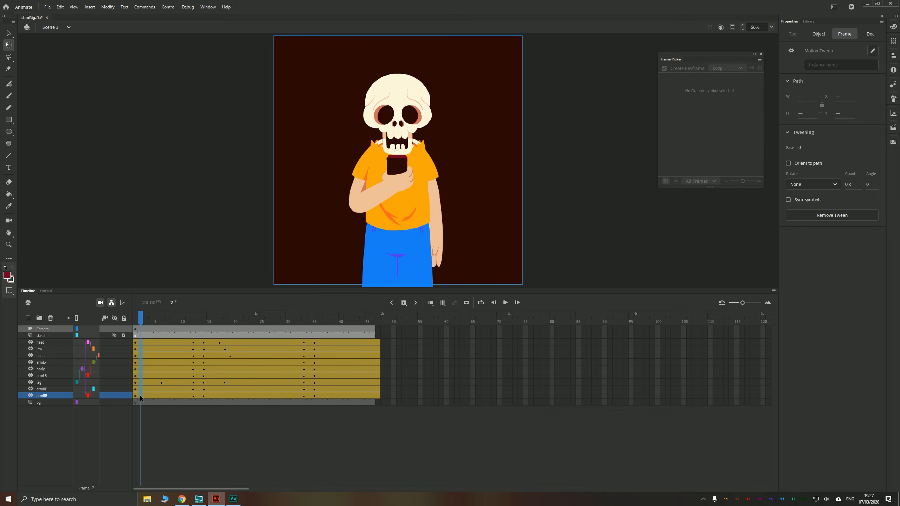
{"action": "left_click_drag", "start_coordinate": [141, 396], "coordinate": [143, 400]}
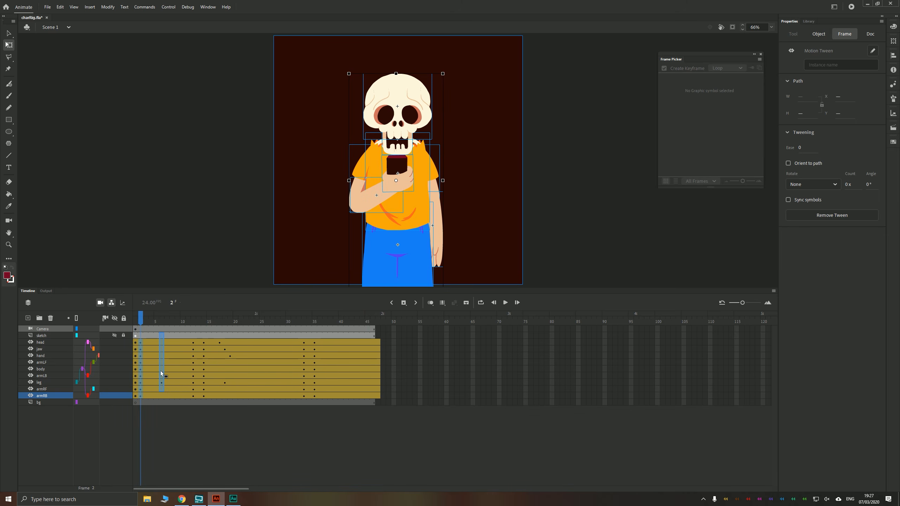
{"action": "left_click", "coordinate": [367, 374]}
Scrub and play the character's return to its starting pose around frames 35 to 45
{"action": "left_click_drag", "start_coordinate": [313, 321], "coordinate": [360, 336]}
{"action": "left_click", "coordinate": [293, 319]}
{"action": "key", "text": "Return"}
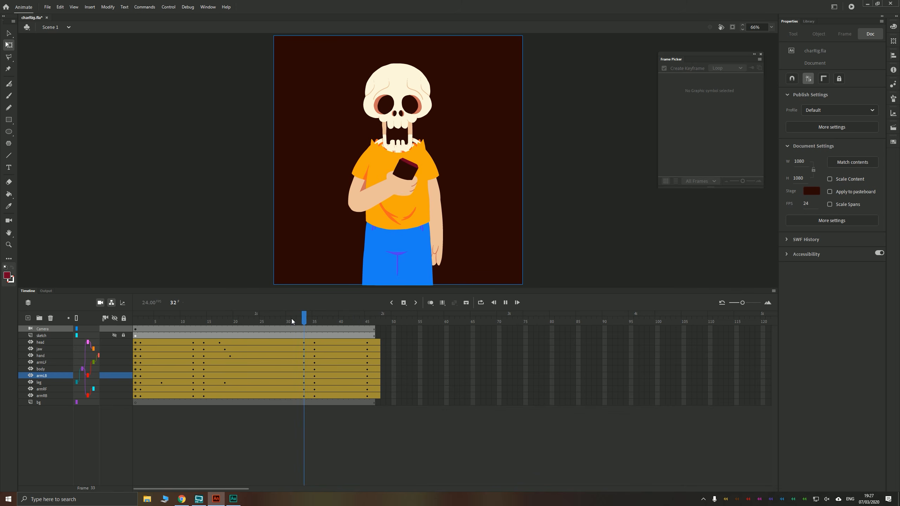
Try a Simple (Medium) ease on the head's Location Y motion and play it
{"action": "left_click_drag", "start_coordinate": [334, 344], "coordinate": [348, 394]}
{"action": "left_click", "coordinate": [403, 348]}
{"action": "double_click", "coordinate": [336, 342]}
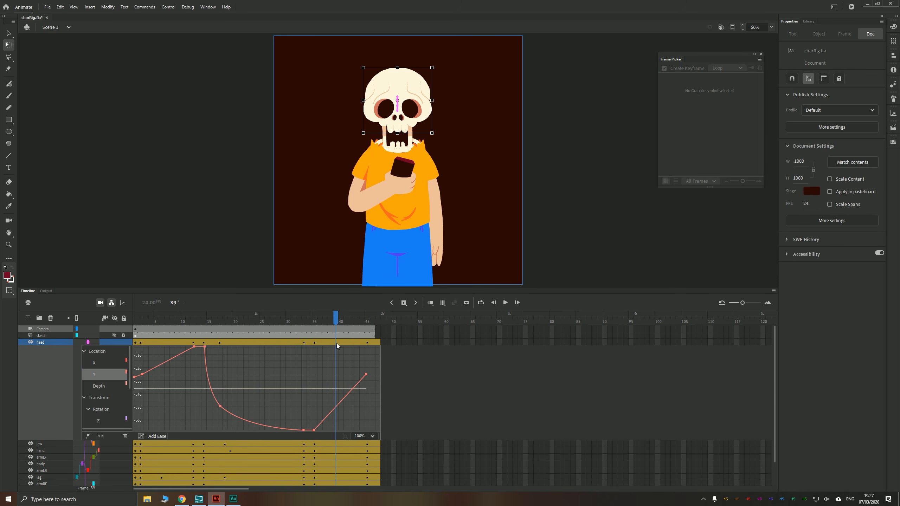
{"action": "left_click", "coordinate": [160, 437]}
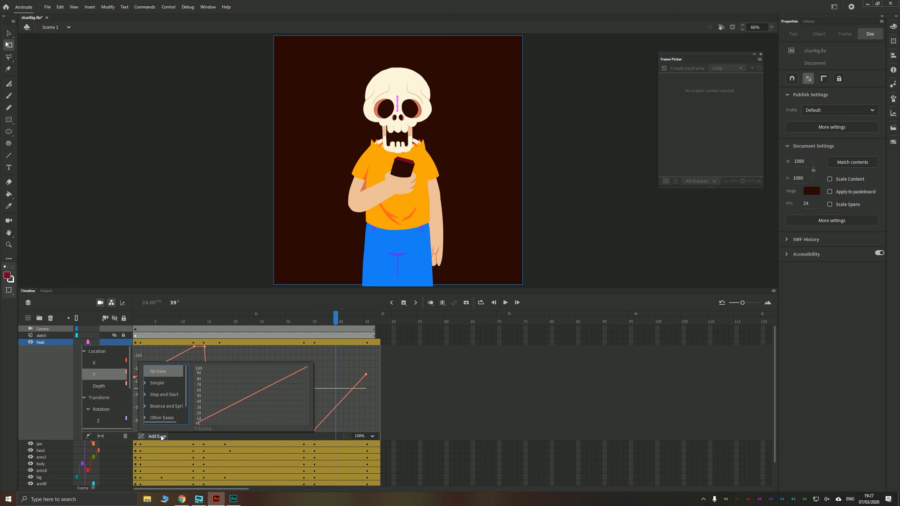
{"action": "left_click", "coordinate": [147, 383]}
{"action": "double_click", "coordinate": [161, 406]}
{"action": "key", "text": "Return"}
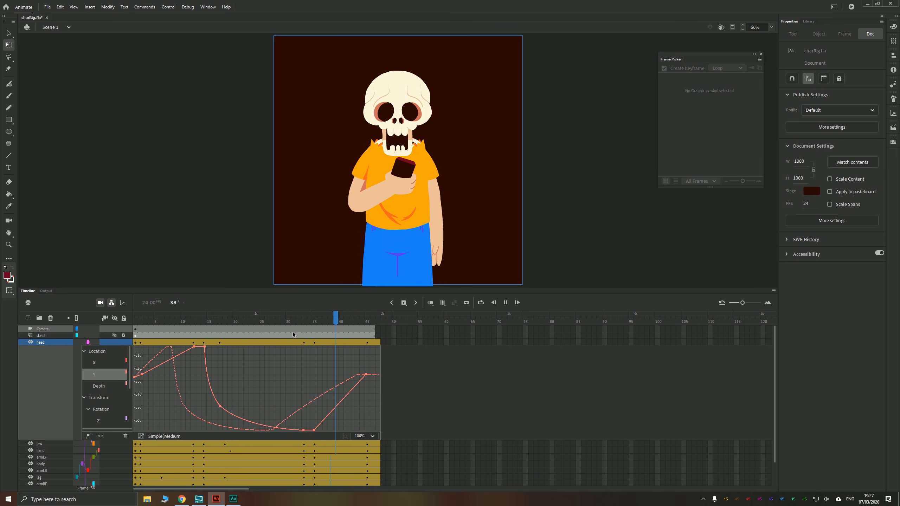
{"action": "key", "text": "Return"}
{"action": "left_click", "coordinate": [156, 435]}
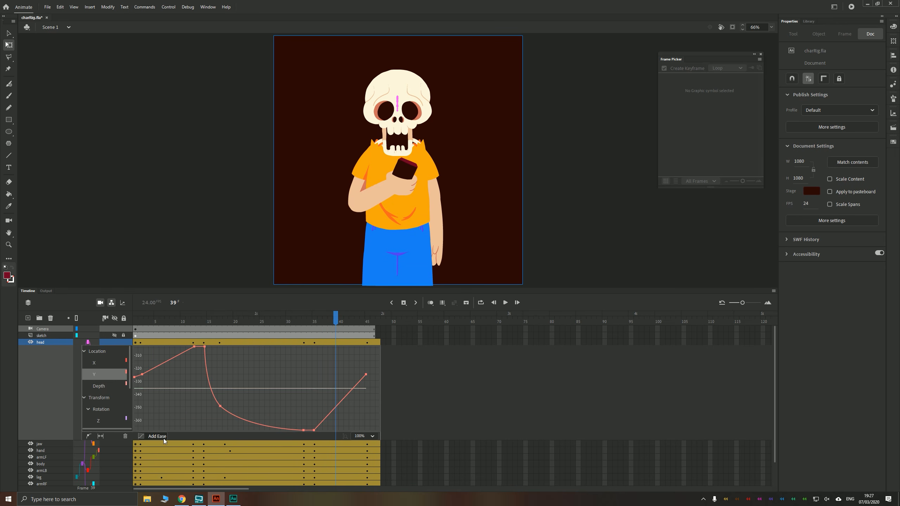
Replay the return motion from frame 36 without the ease and test the movie
{"action": "key", "text": "Return"}
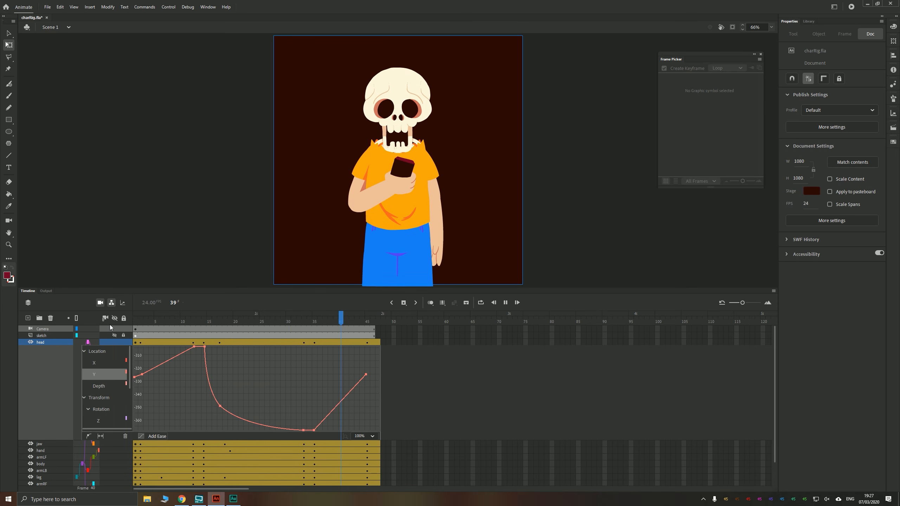
{"action": "key", "text": "Return"}
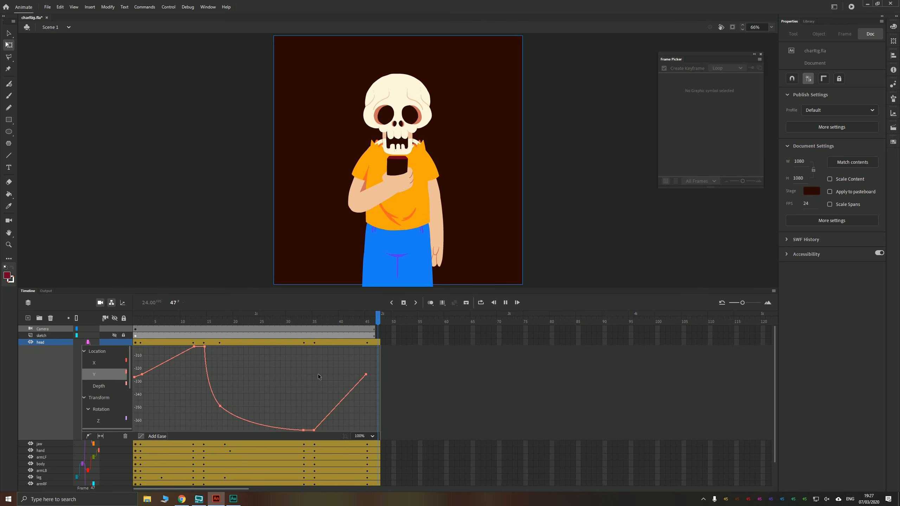
{"action": "left_click", "coordinate": [339, 344]}
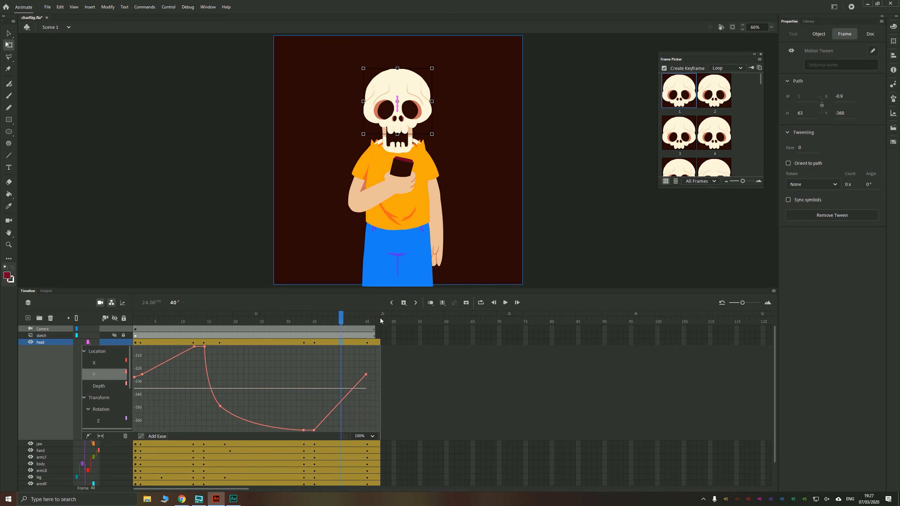
{"action": "mouse_move", "coordinate": [322, 321]}
{"action": "left_mouse_down"}
{"action": "mouse_move", "coordinate": [369, 322]}
{"action": "mouse_move", "coordinate": [320, 321]}
{"action": "left_mouse_up"}
{"action": "key", "text": "Return"}
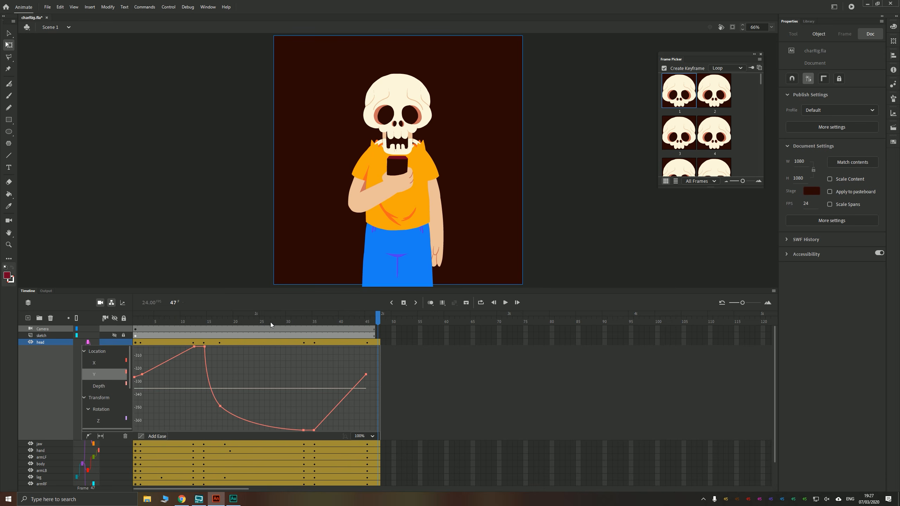
{"action": "left_click", "coordinate": [320, 321]}
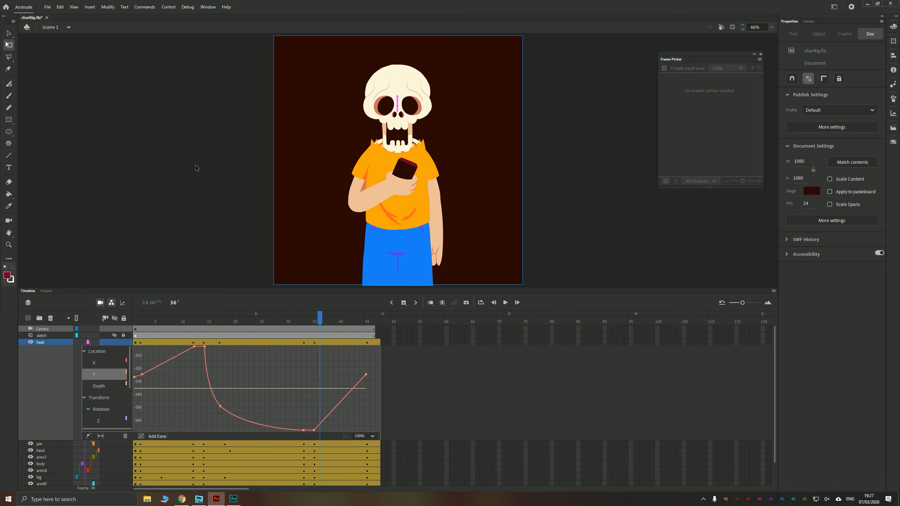
{"action": "key", "text": "ctrl+Return"}
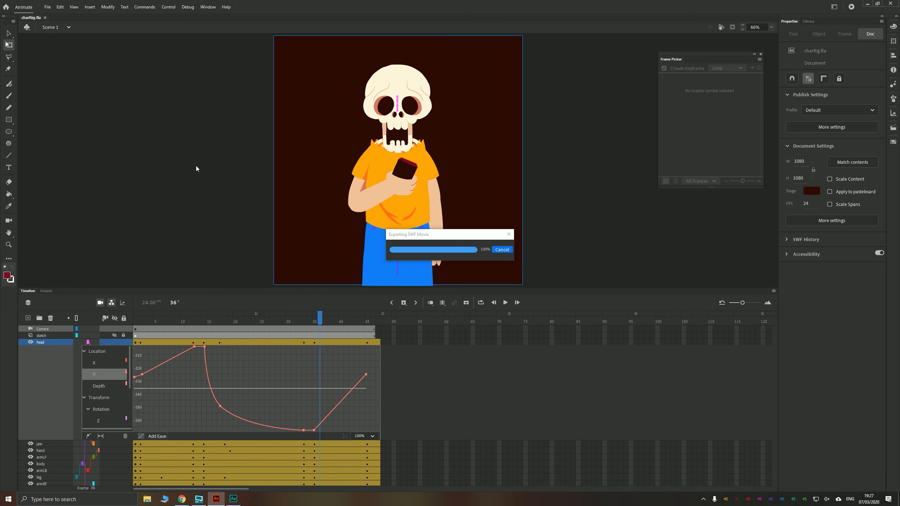